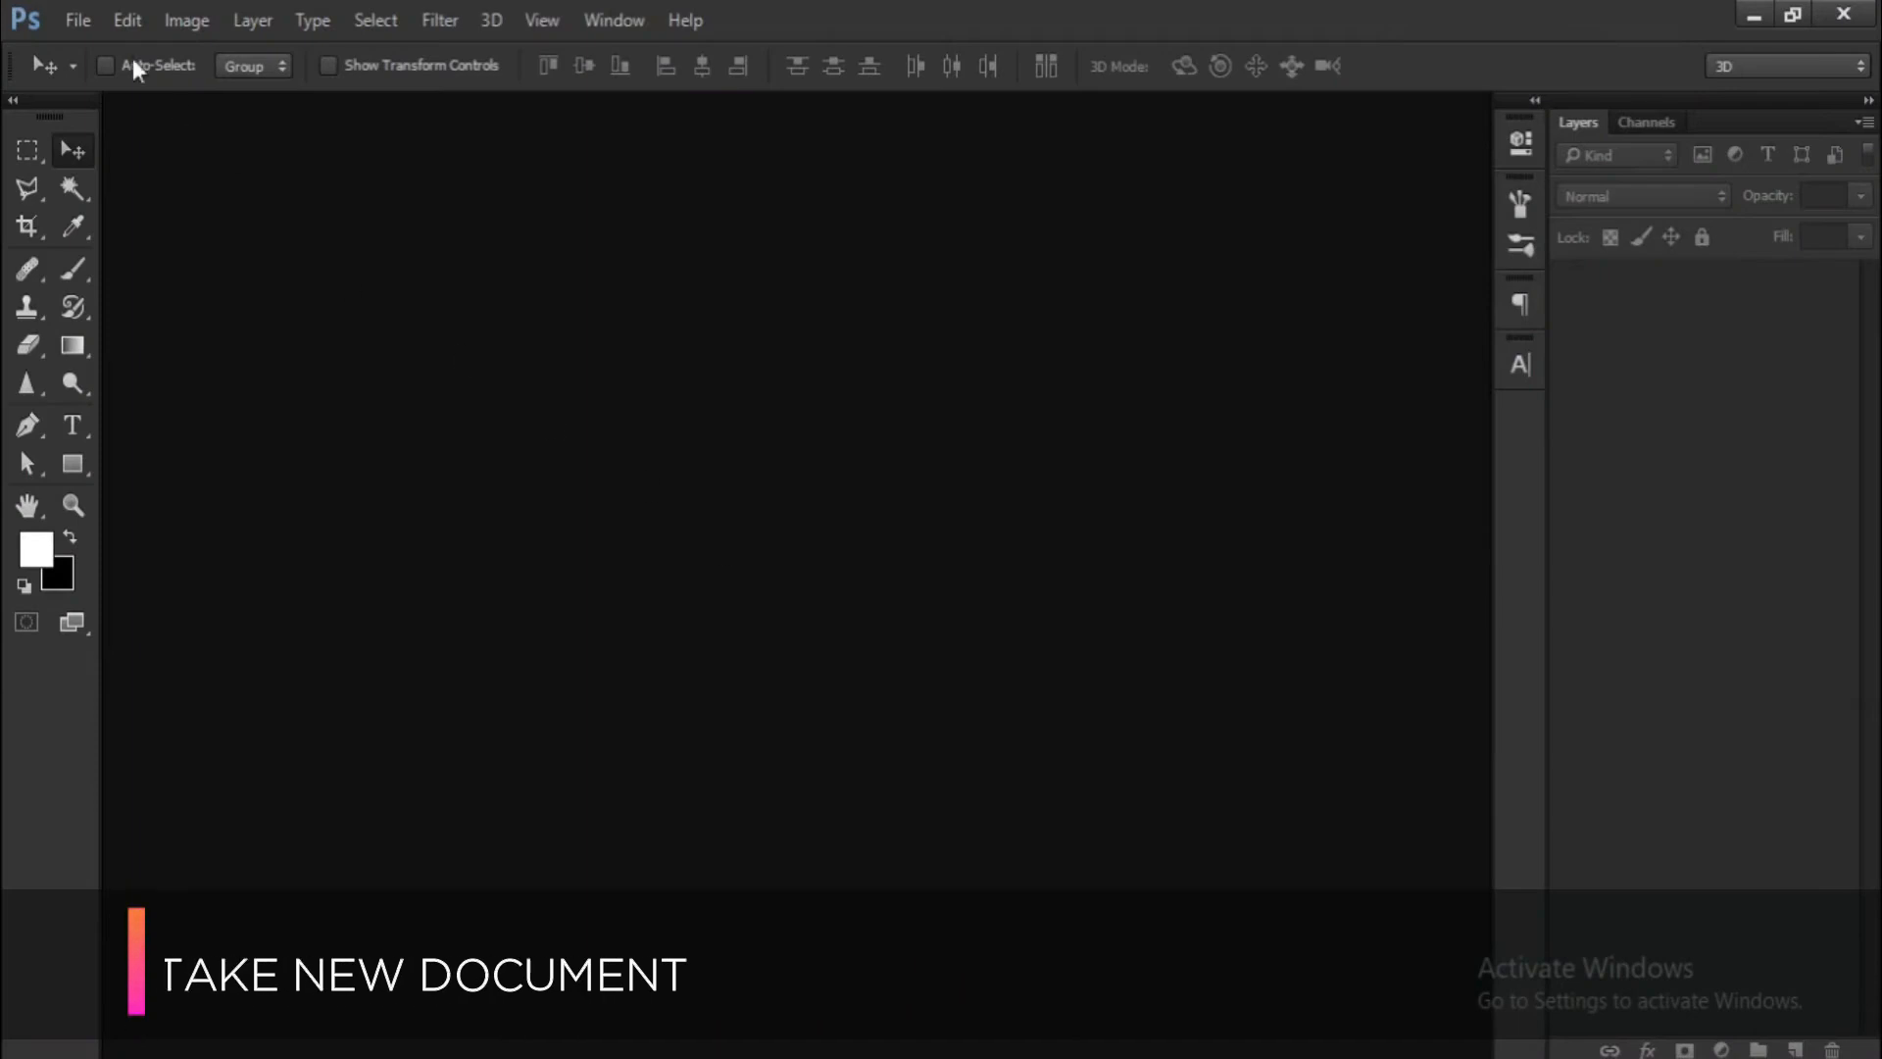
Create a new 5 × 7 inch RGB document at 300 pixels/inch with a white background.
click(80, 21)
click(90, 54)
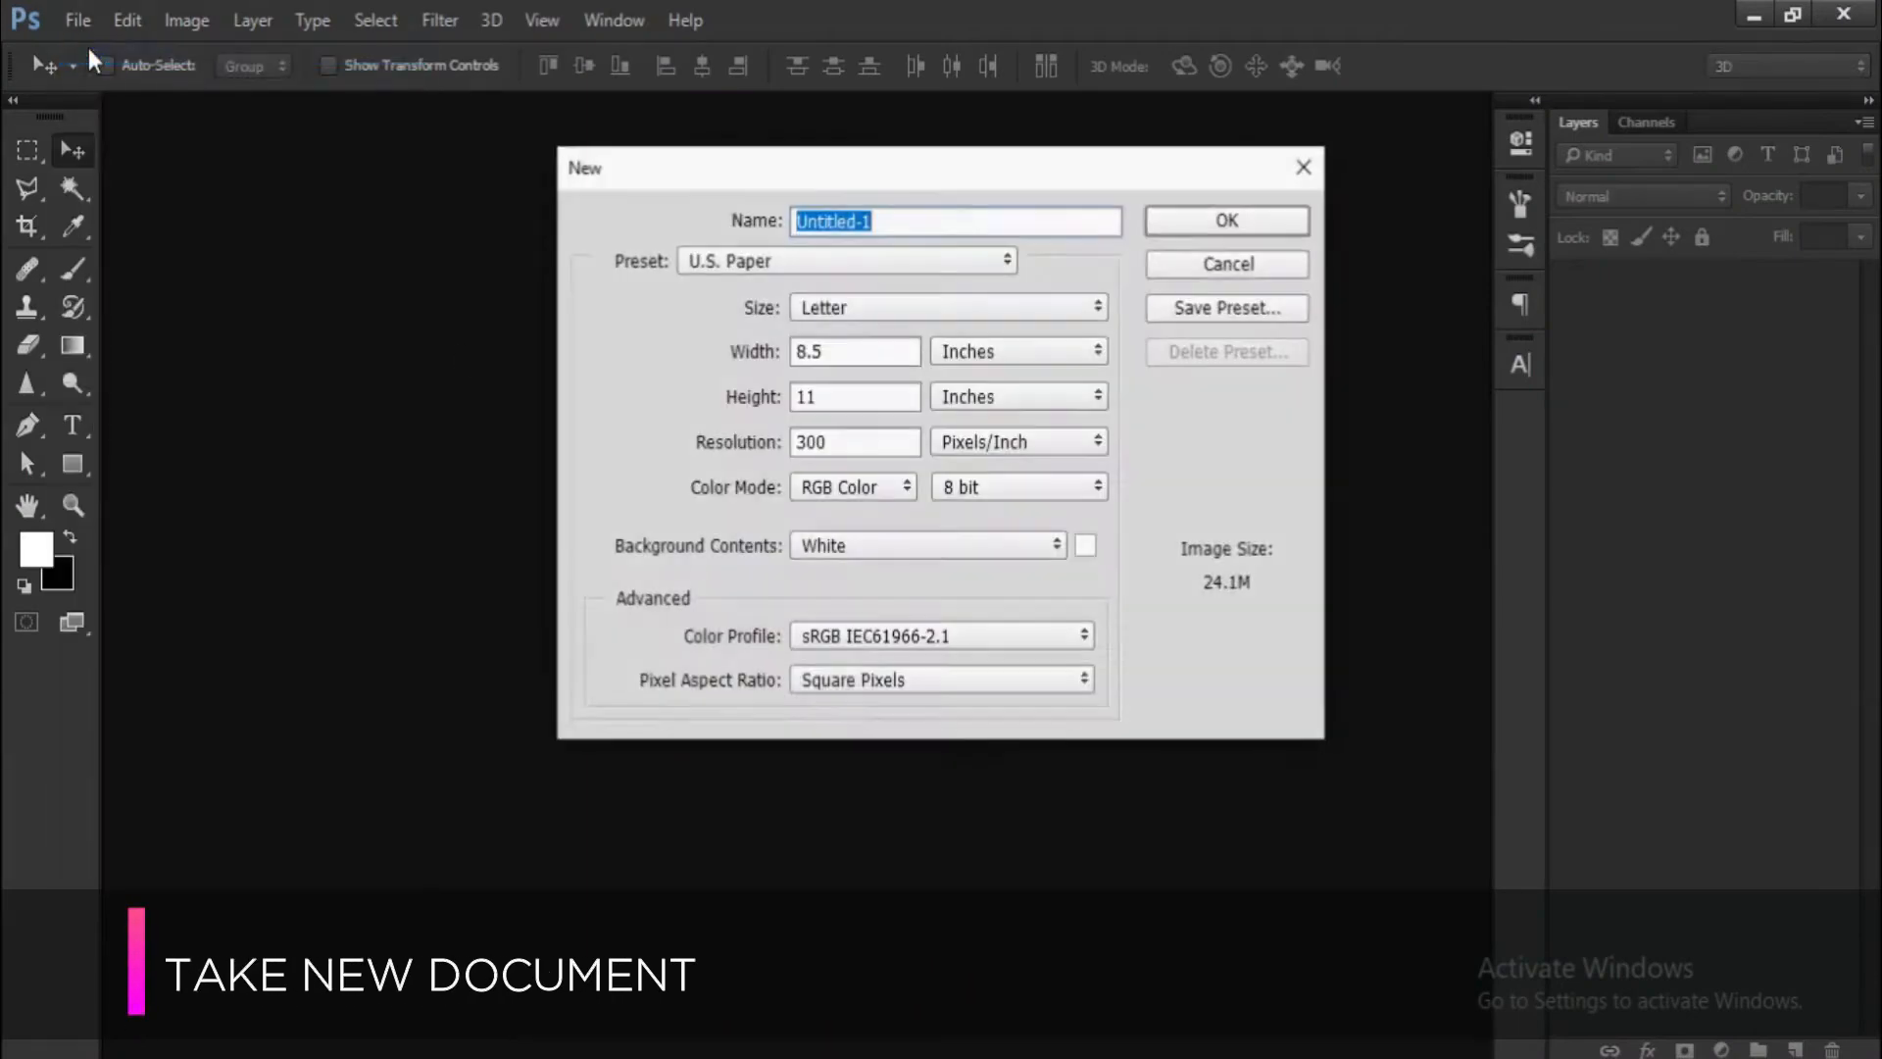
click(819, 353)
drag(819, 352, 808, 397)
text(5)
text(7)
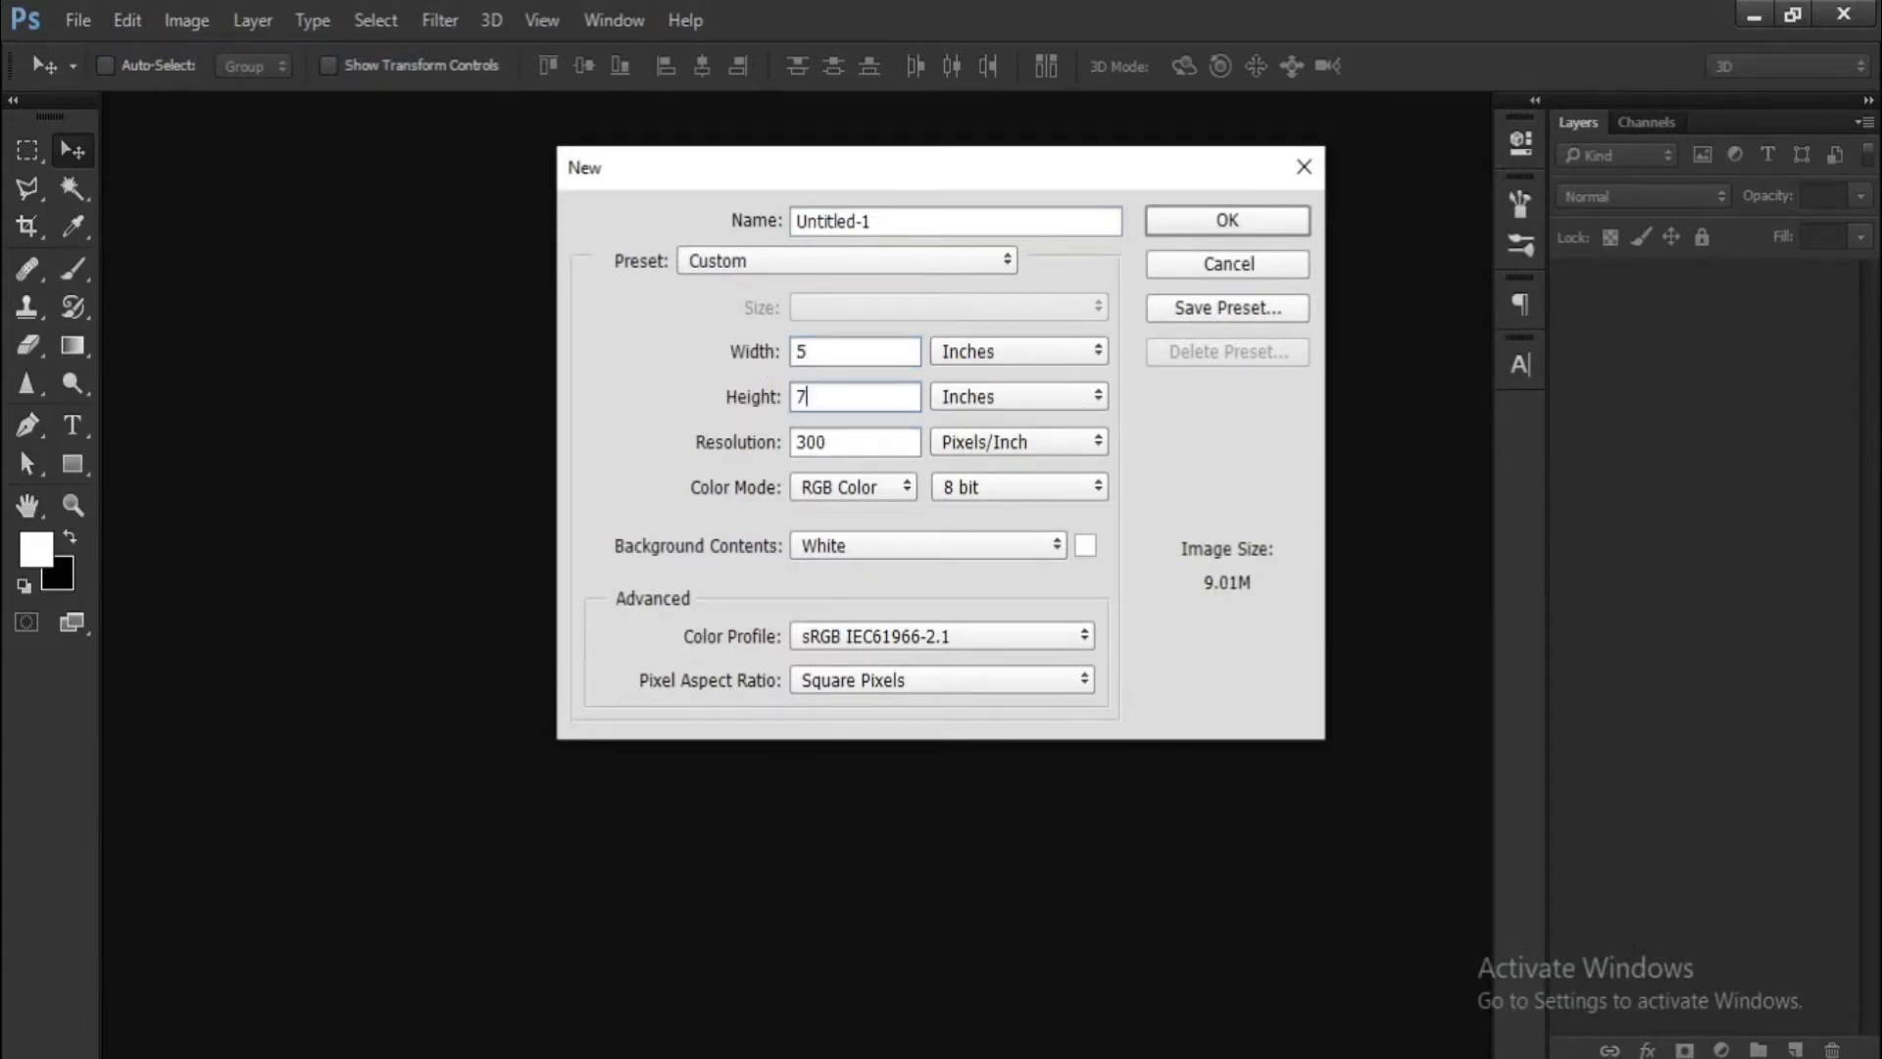
key(Return)
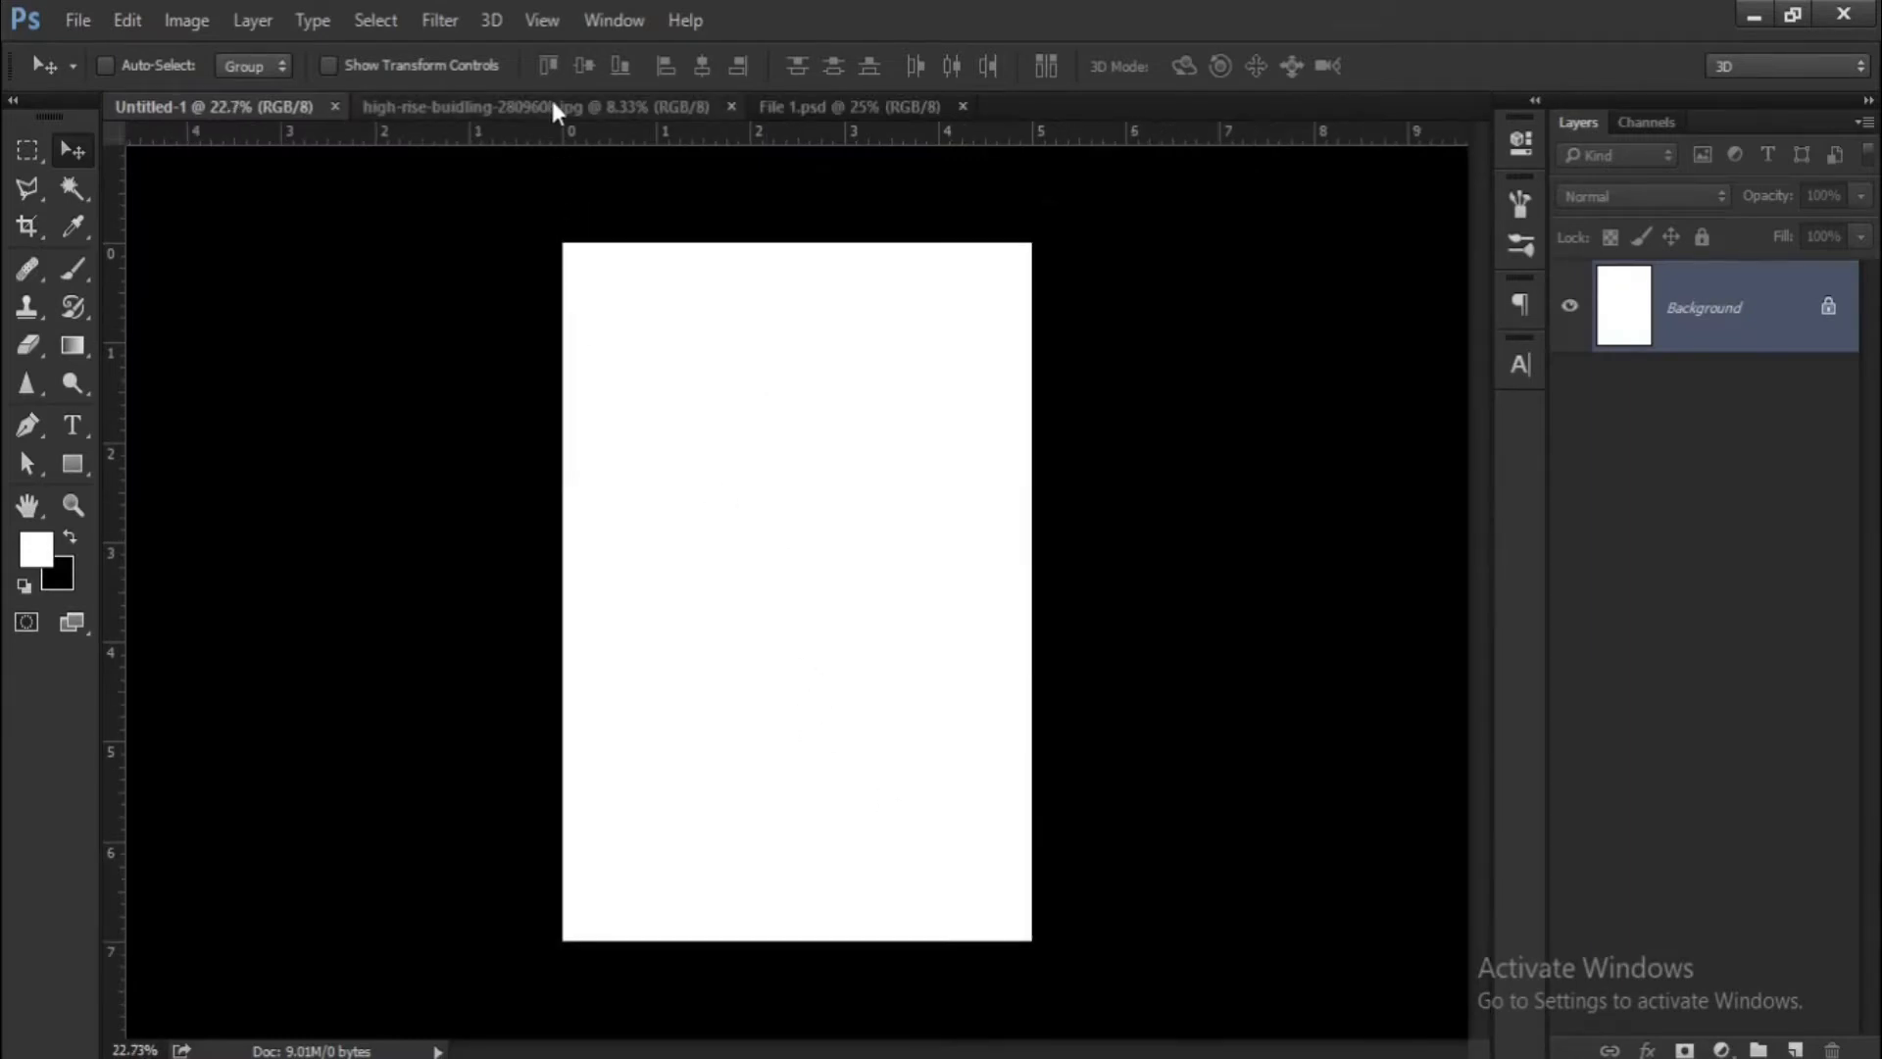
Bring the high-rise building photo into the new document as a layer and convert it to a smart object.
click(552, 102)
drag(724, 419, 761, 539)
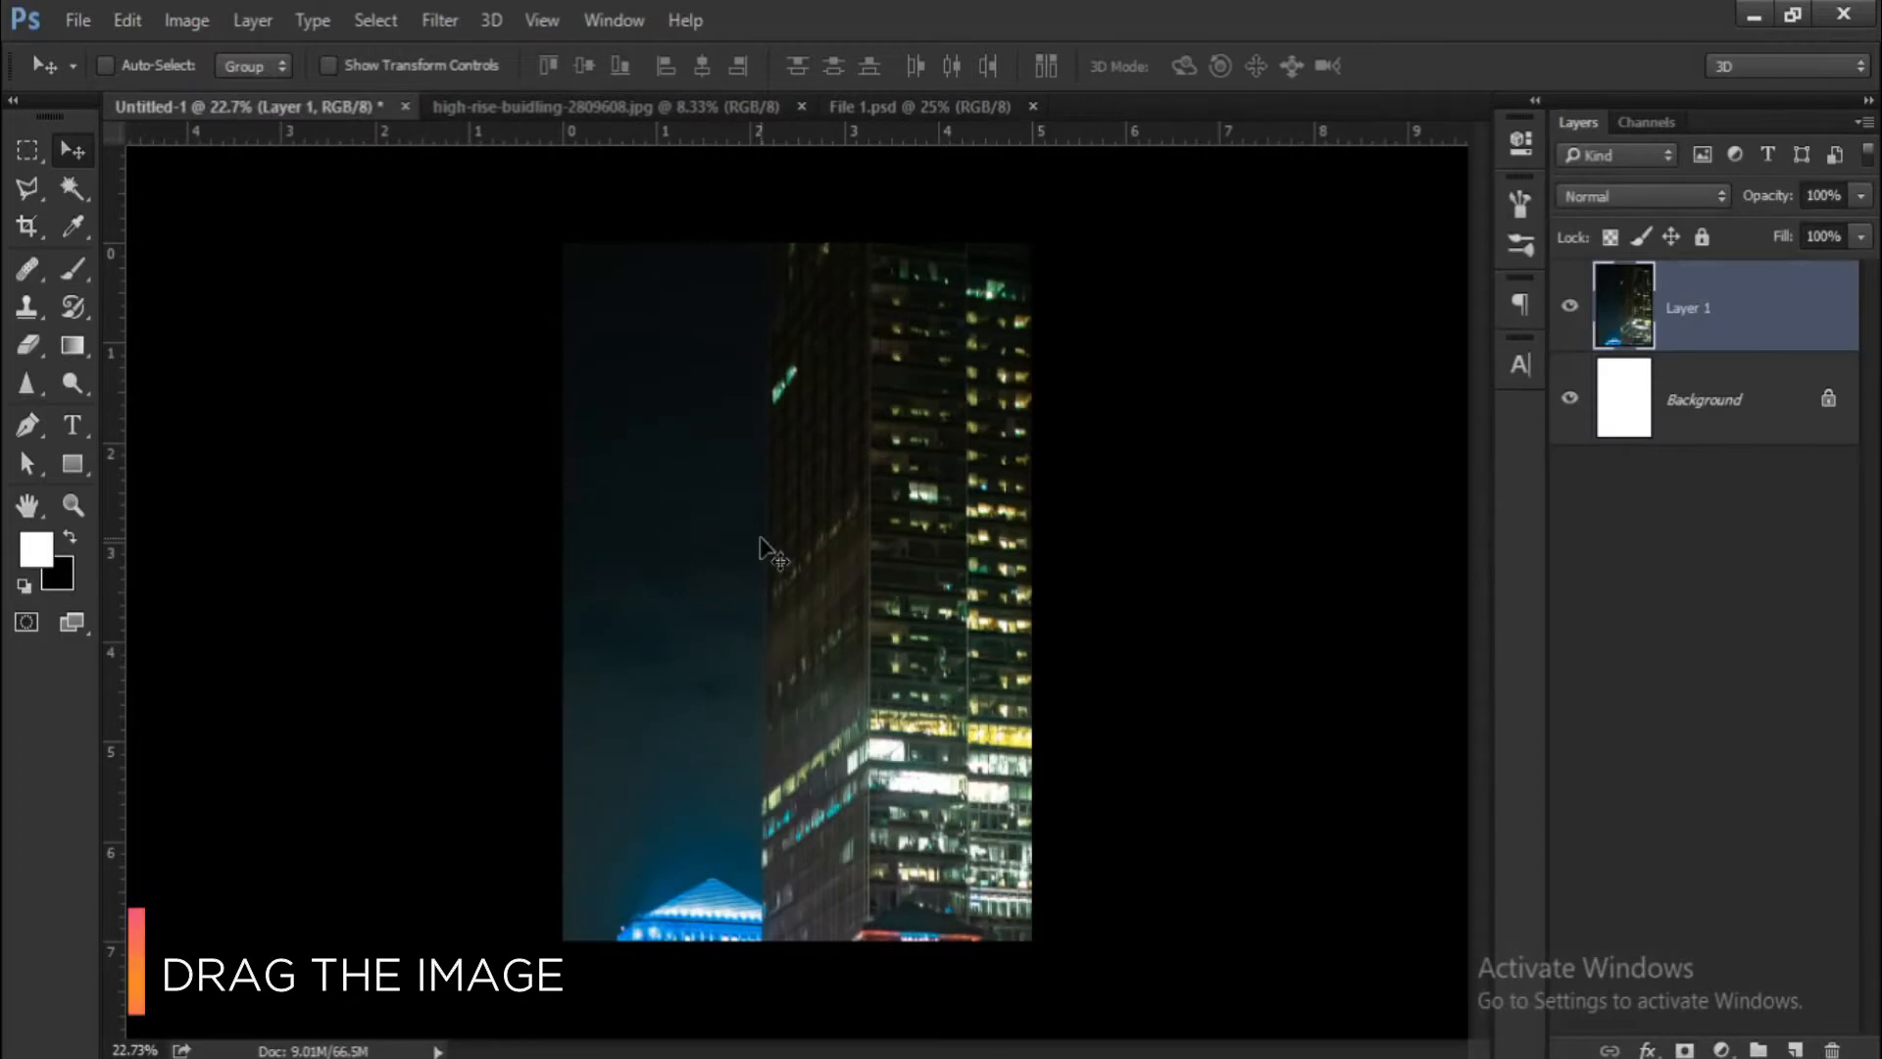
scroll(762, 542, down, 4)
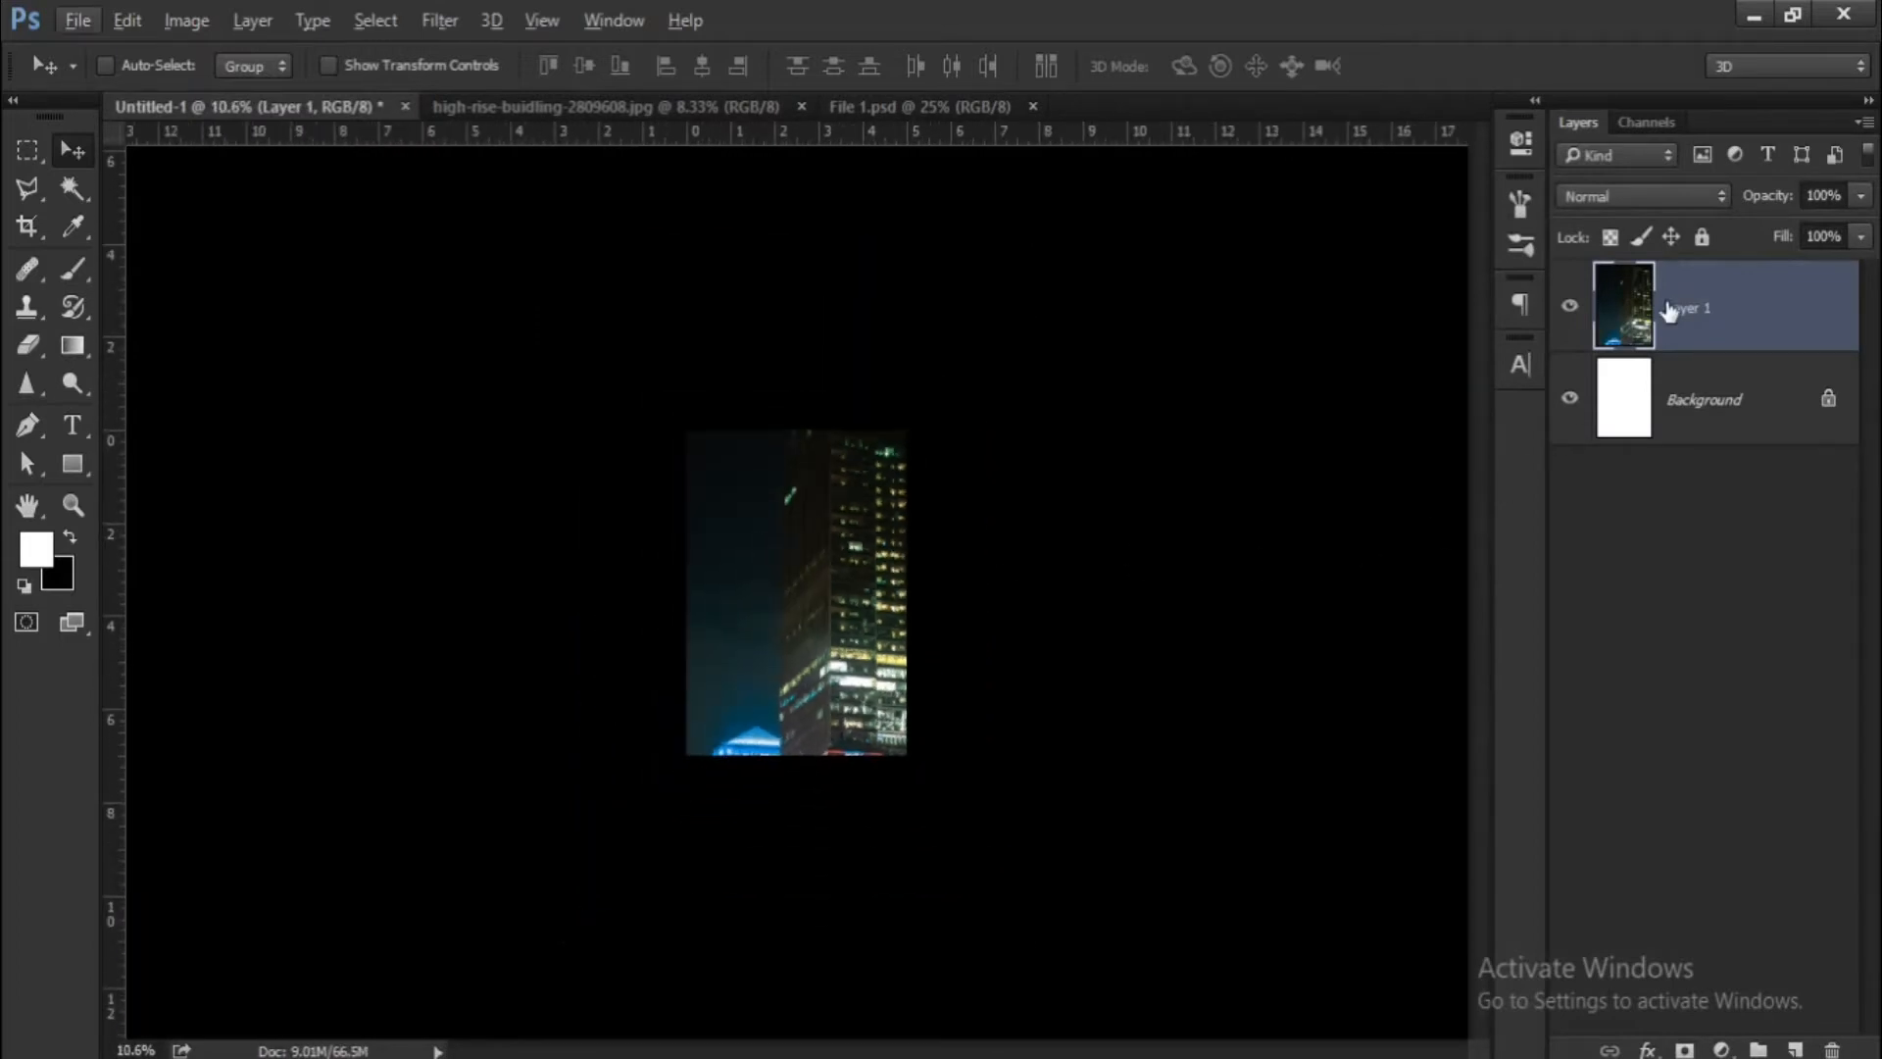
right_click(1667, 306)
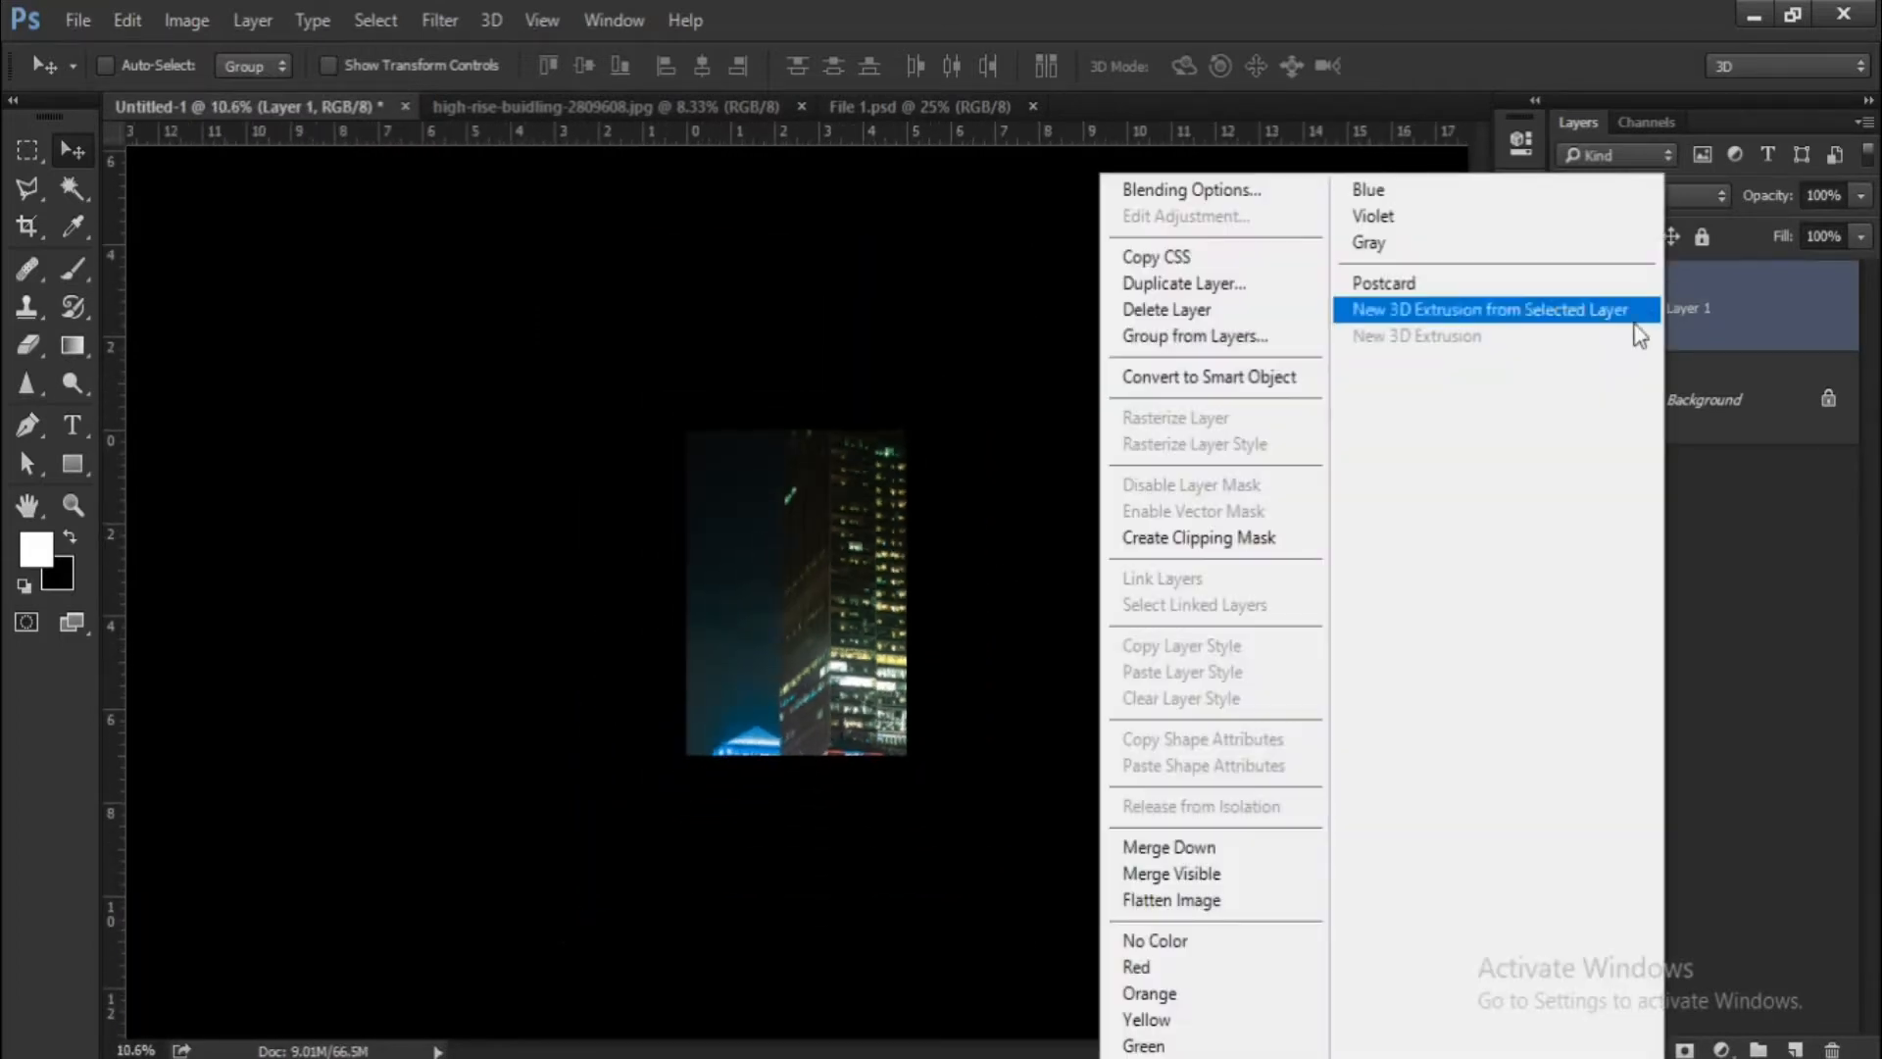
click(1313, 375)
Scale the city photo layer down to about 38% and position it to fill the page.
scroll(1088, 498, down, 3)
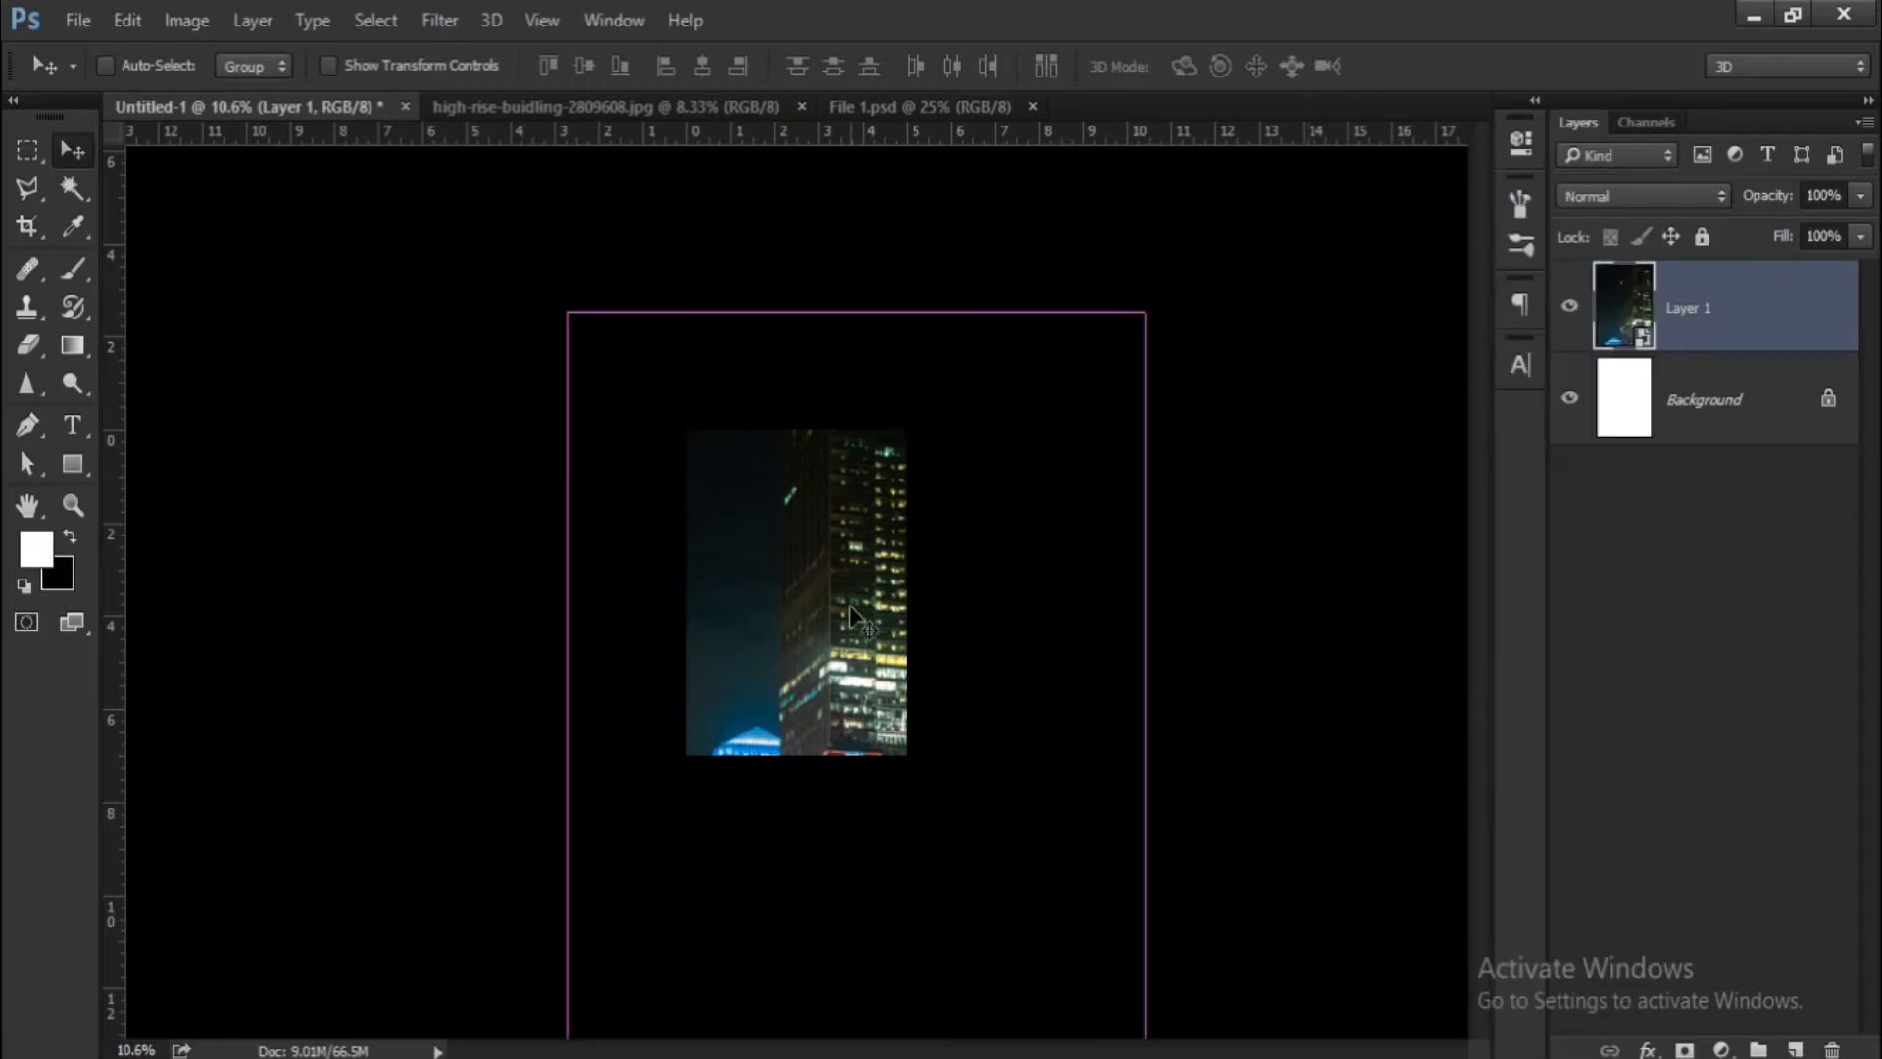
key(ctrl+t)
scroll(835, 602, down, 1)
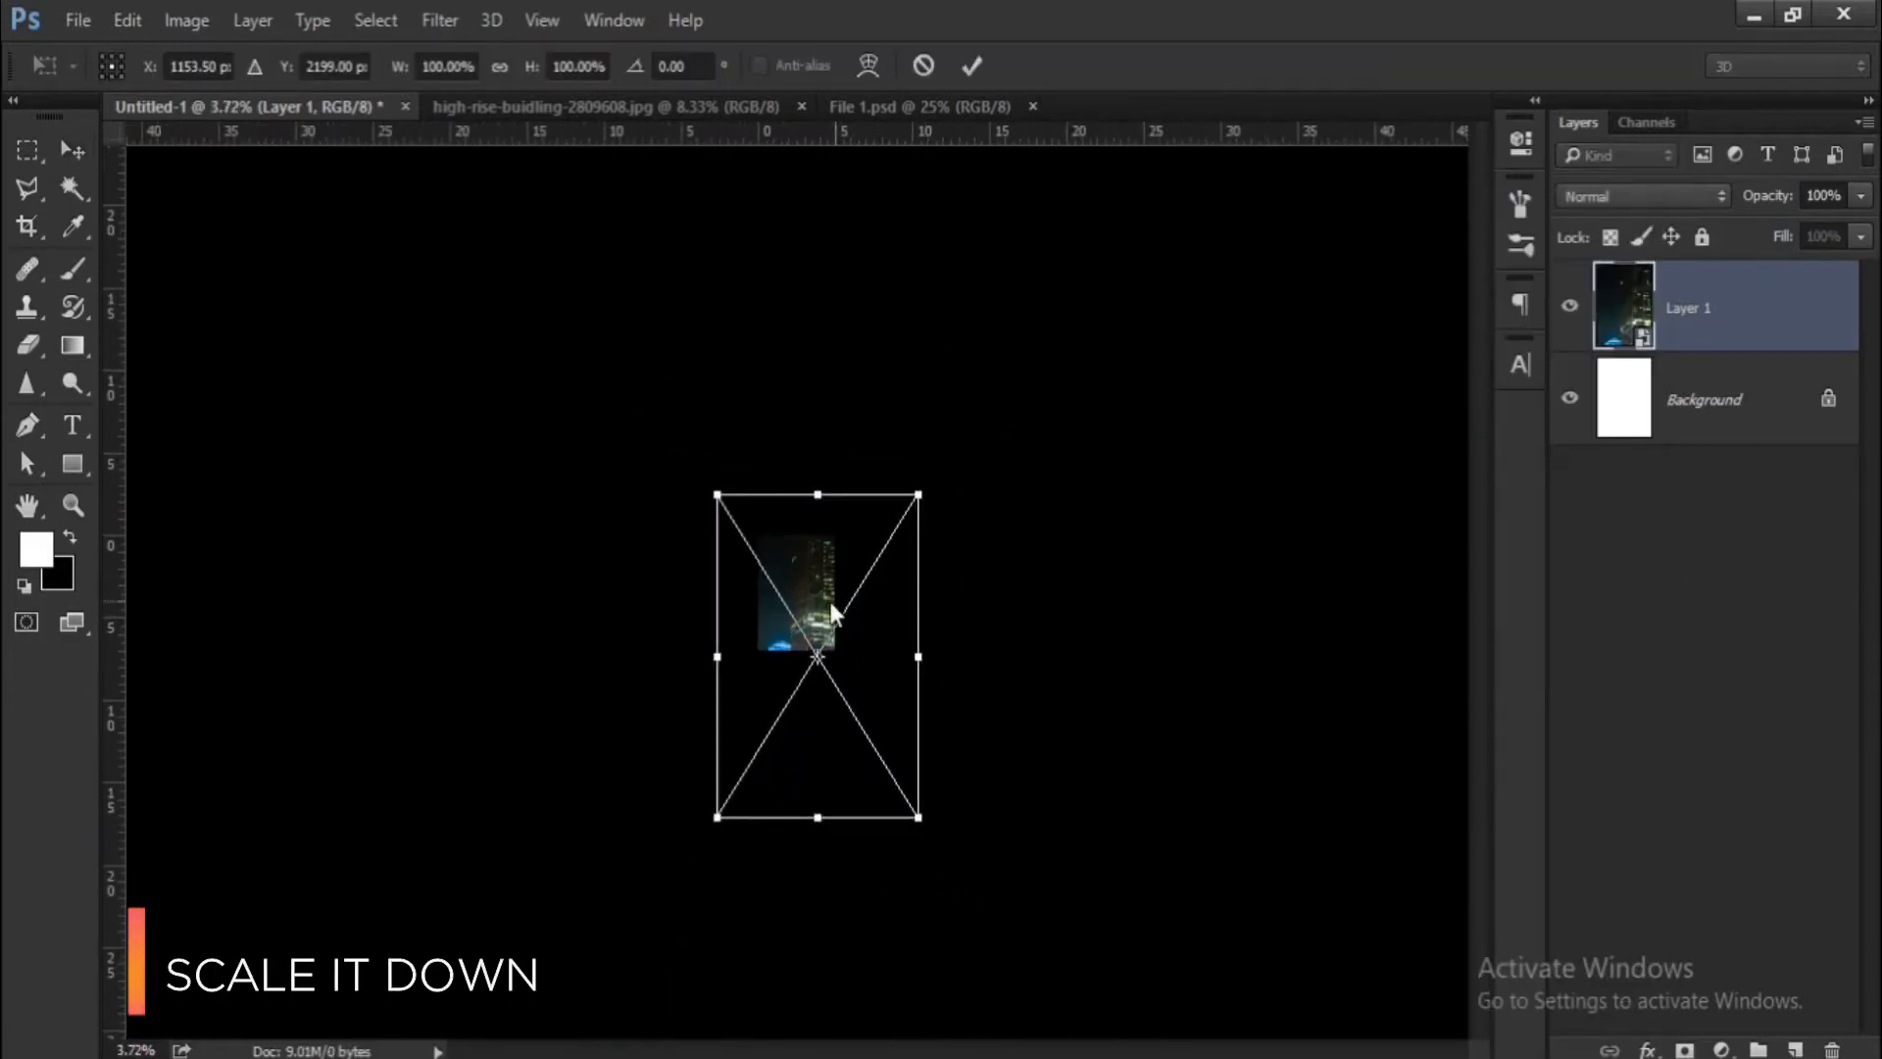
drag(802, 560, 840, 608)
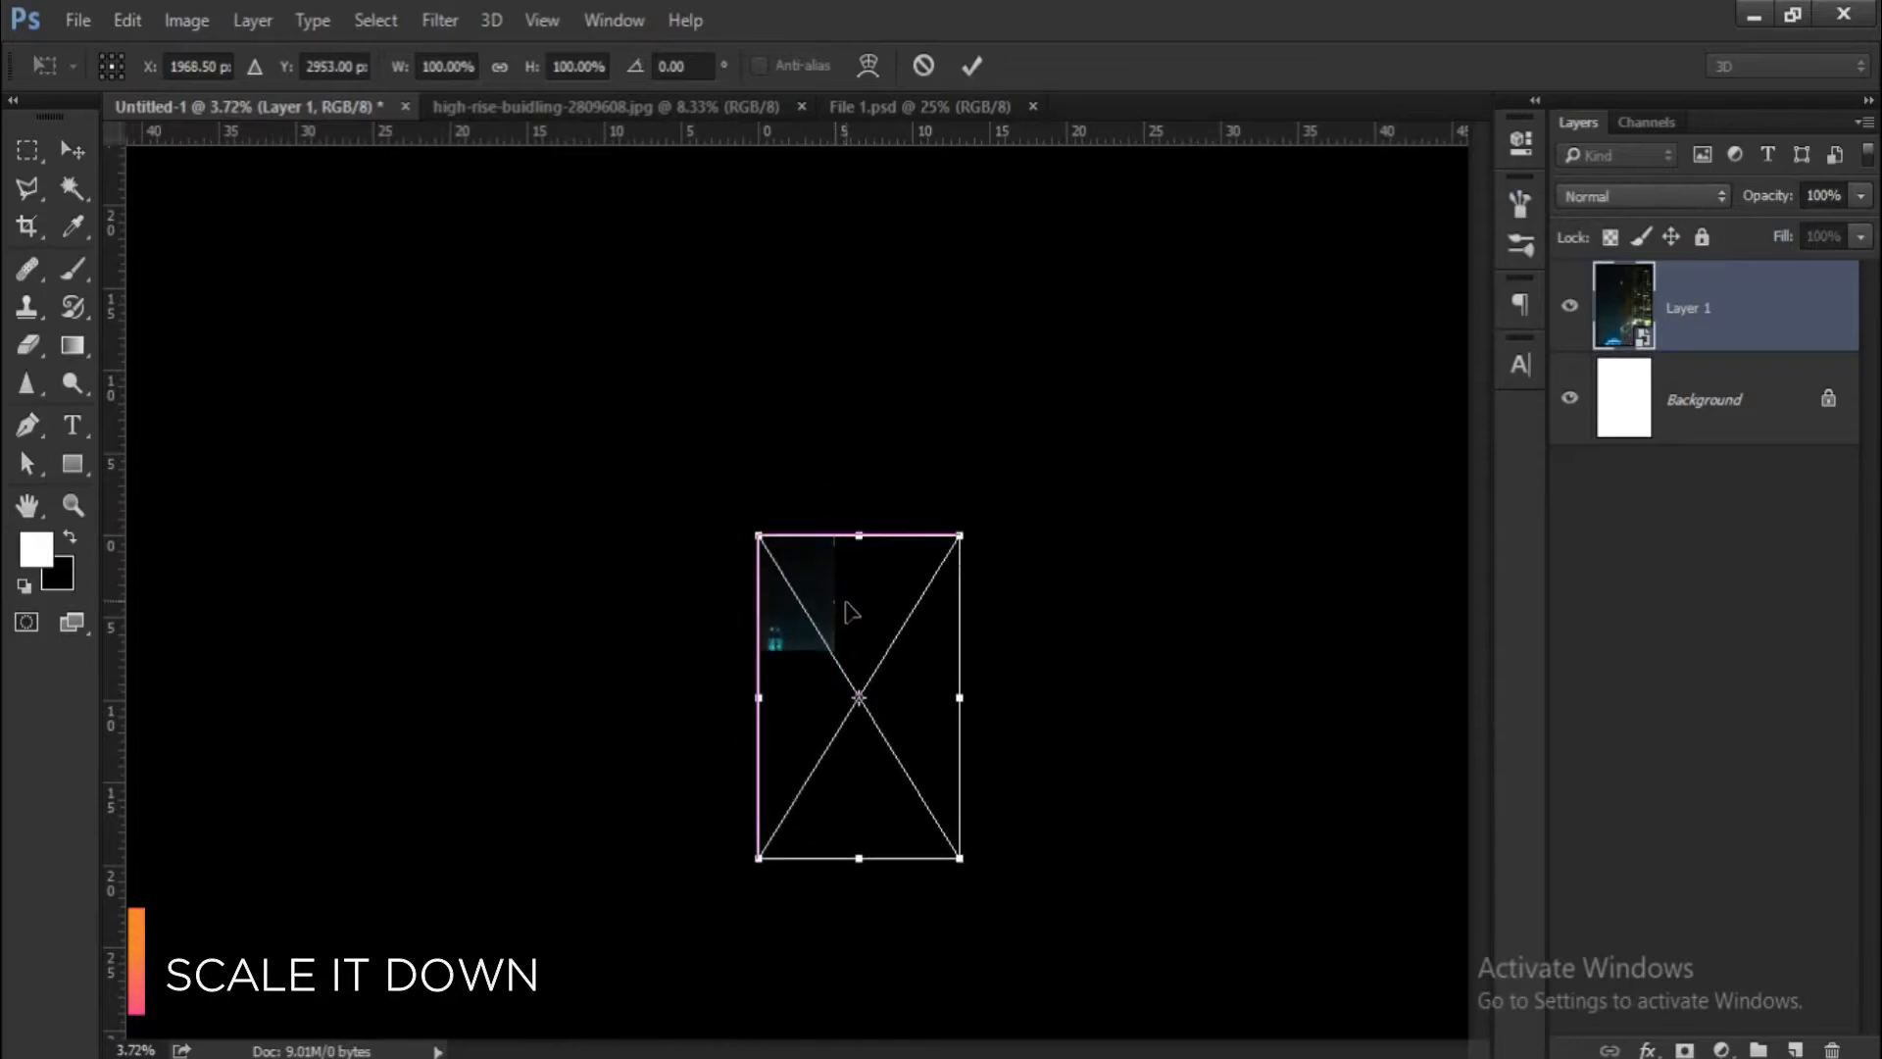
drag(956, 854, 861, 641)
scroll(799, 637, up, 4)
scroll(814, 628, up, 1)
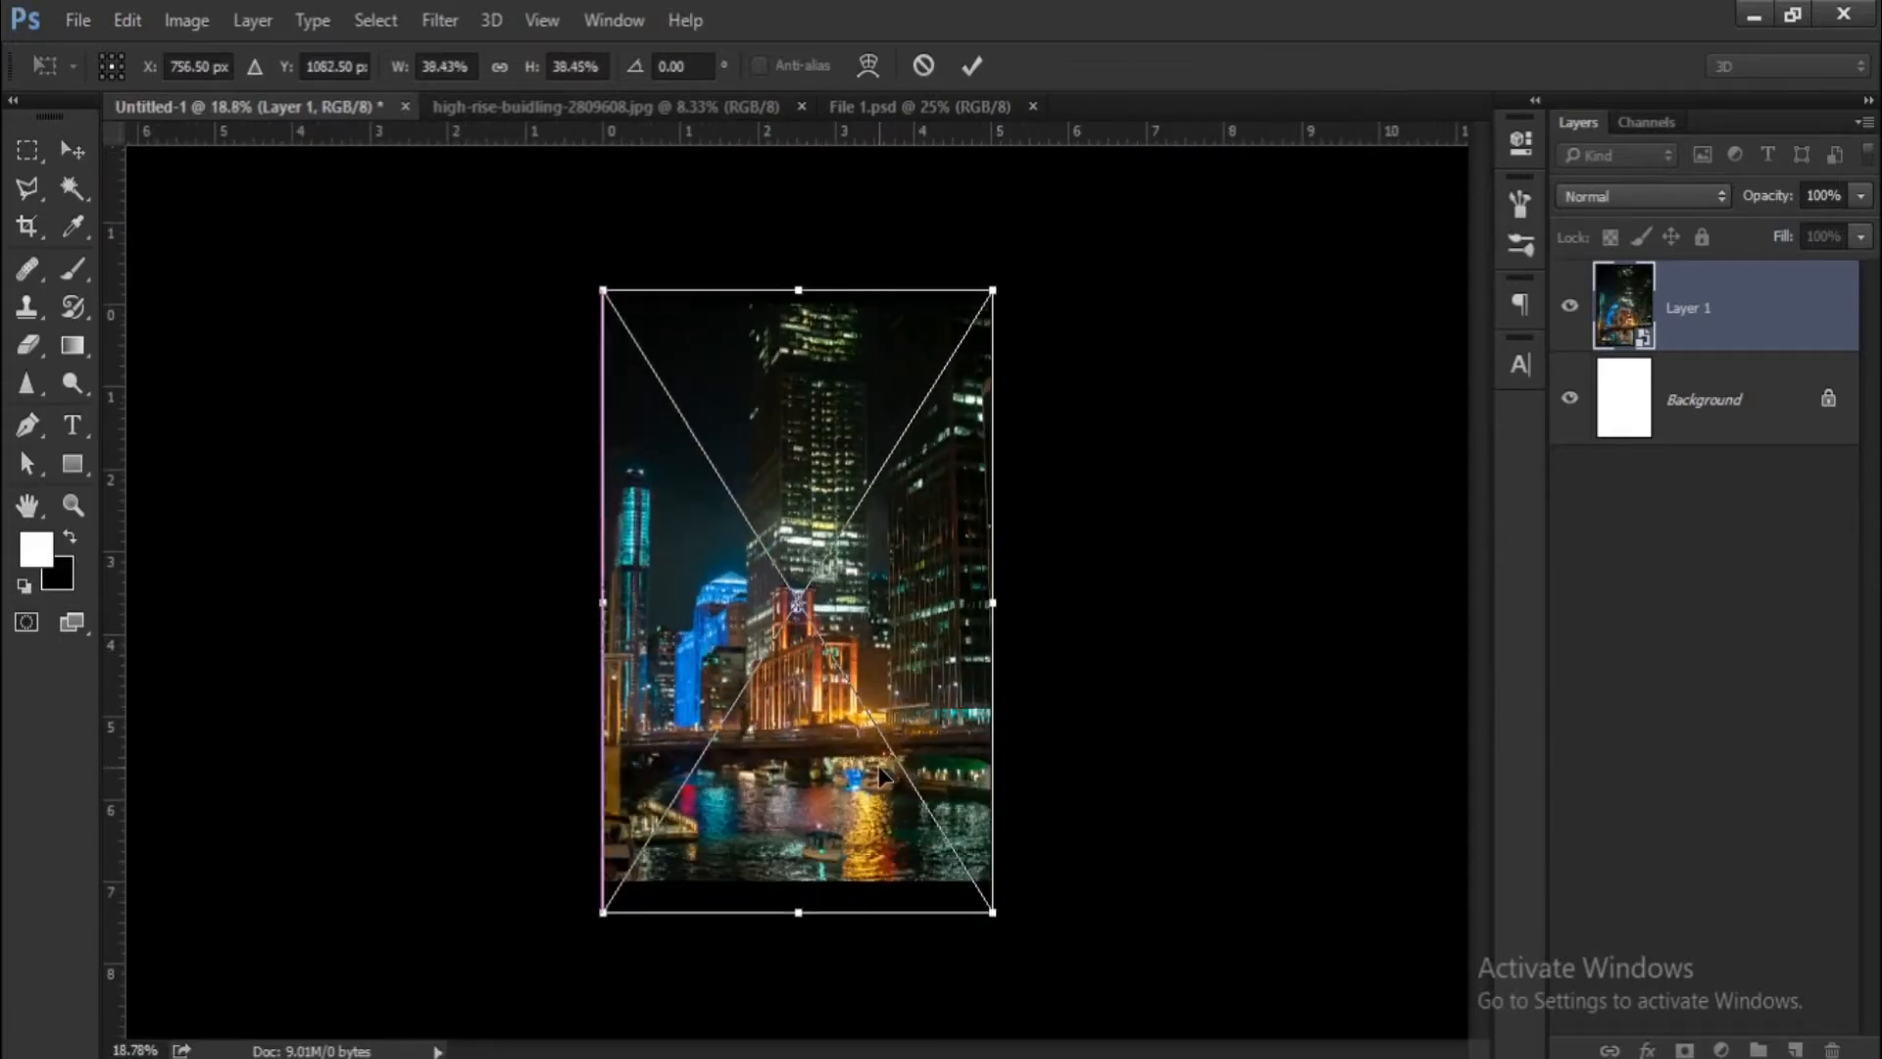
key(Return)
Rasterize the scaled city photo layer.
scroll(885, 779, down, 2)
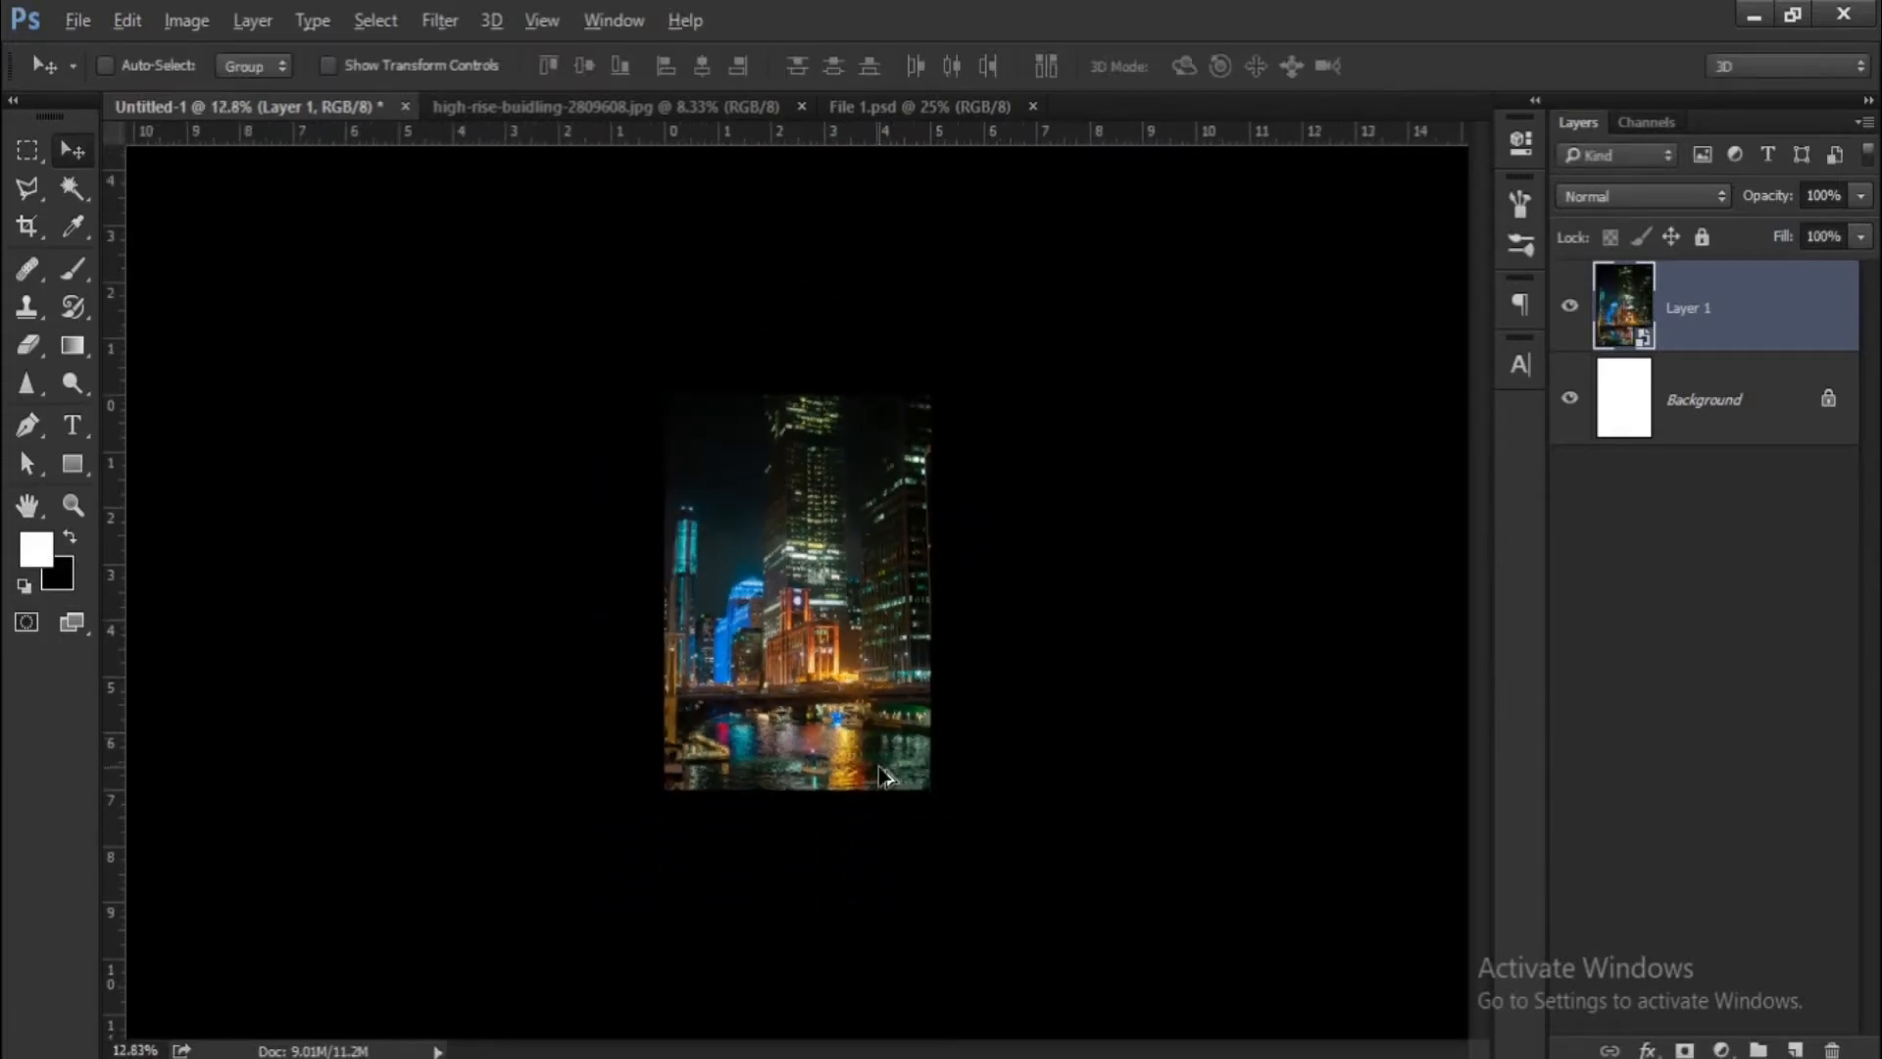
right_click(1676, 313)
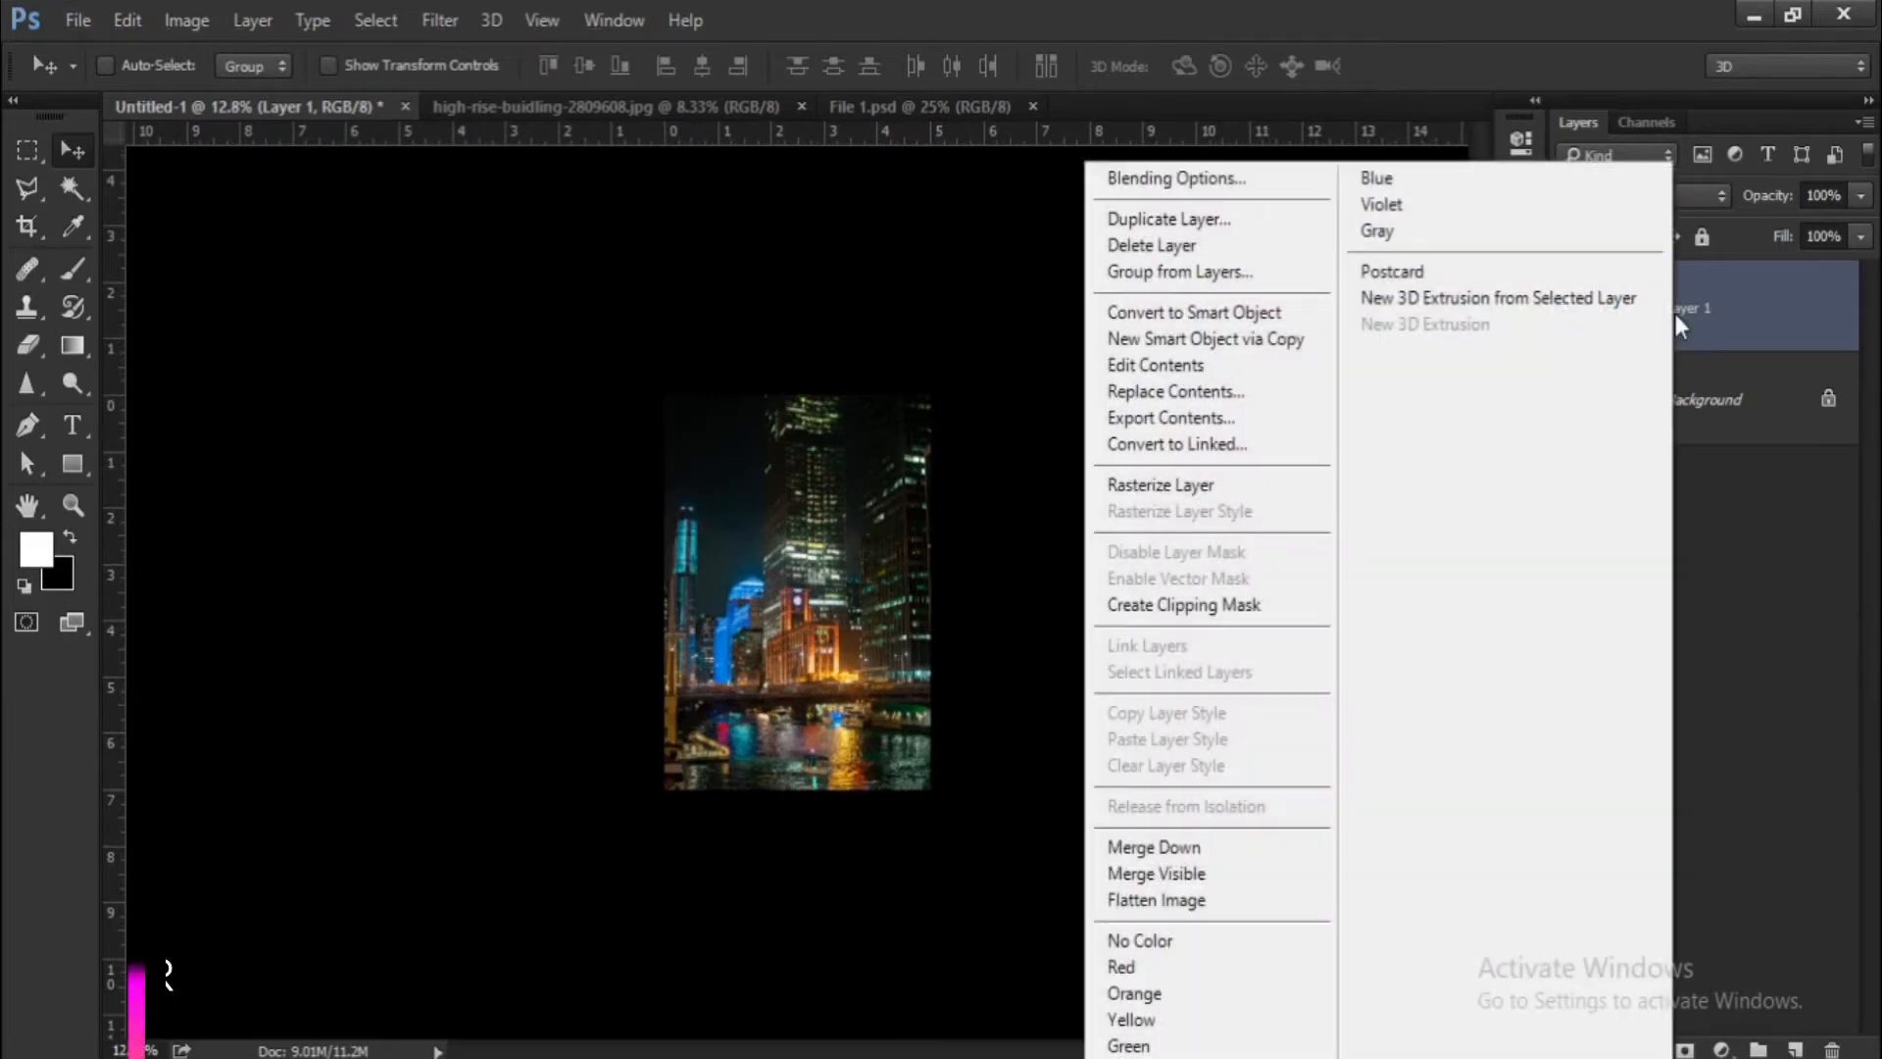
click(1263, 486)
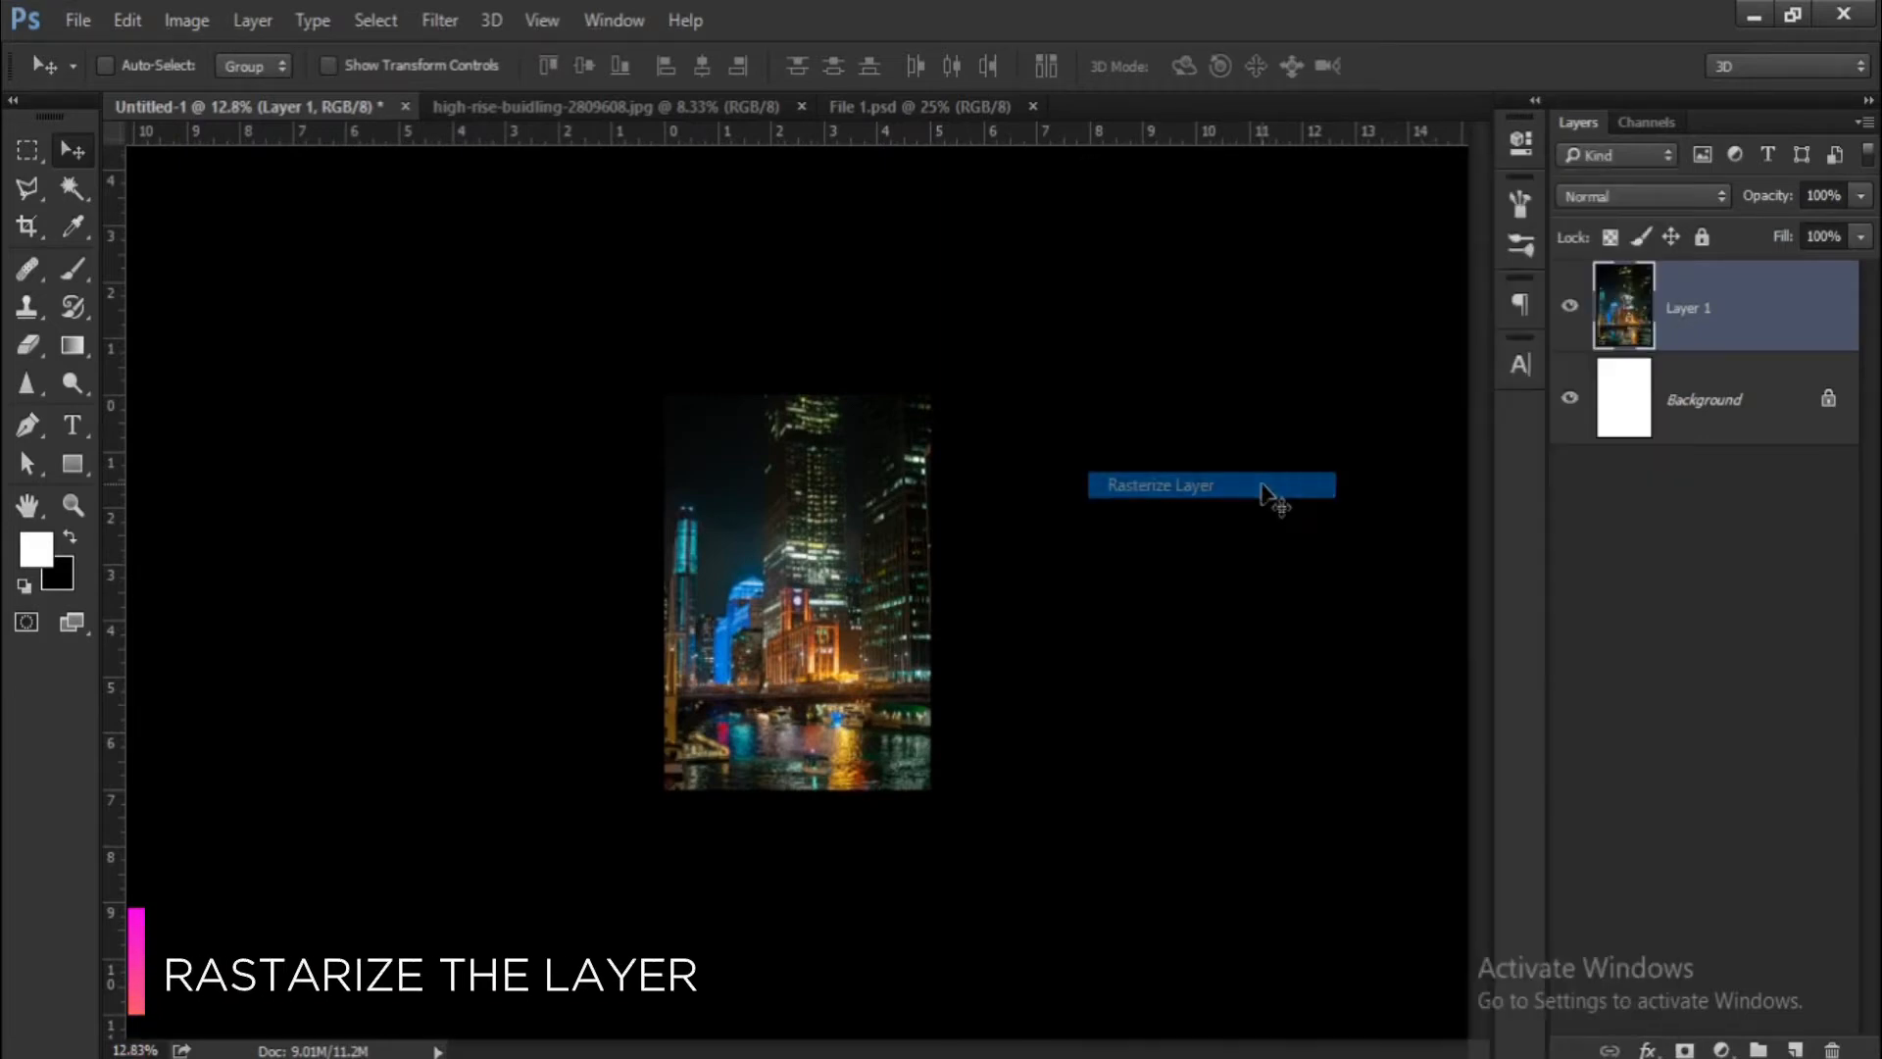
Add a Brightness/Contrast adjustment layer above the photo with brightness 53 and slightly lowered contrast.
scroll(858, 633, up, 2)
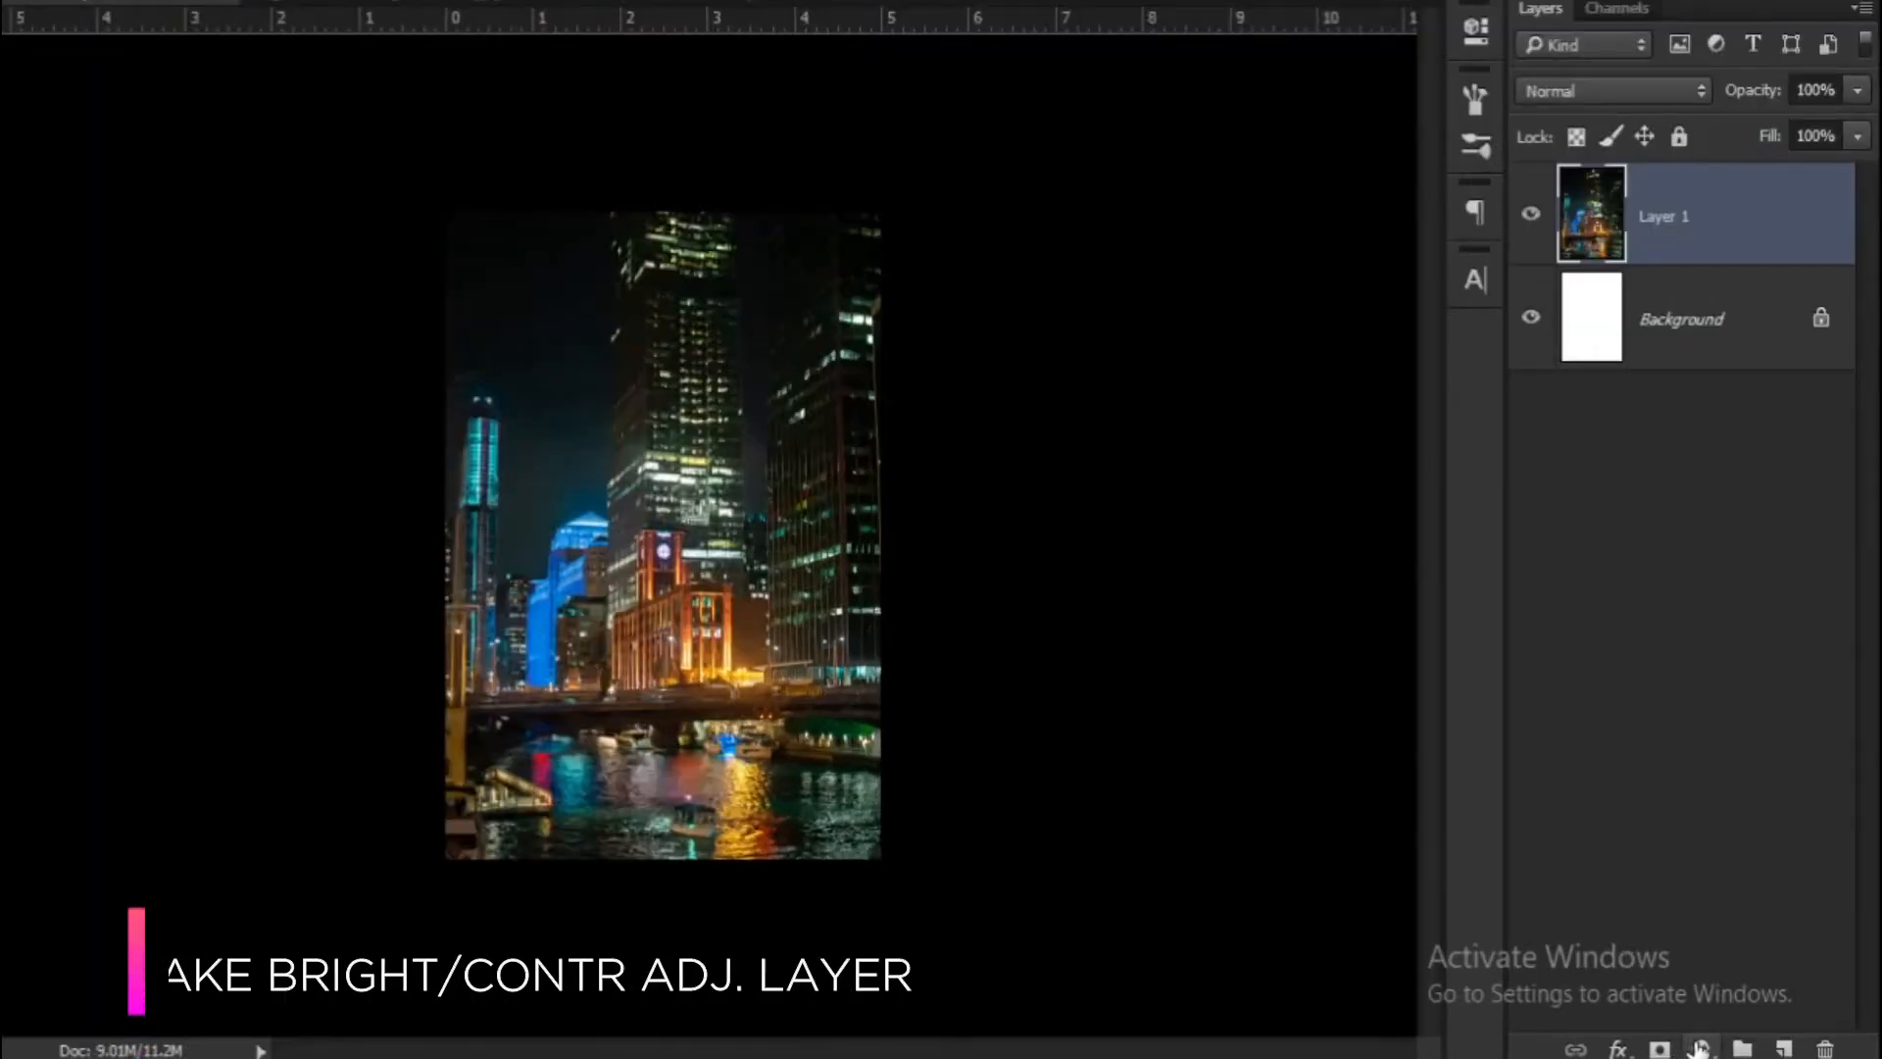
click(1722, 1049)
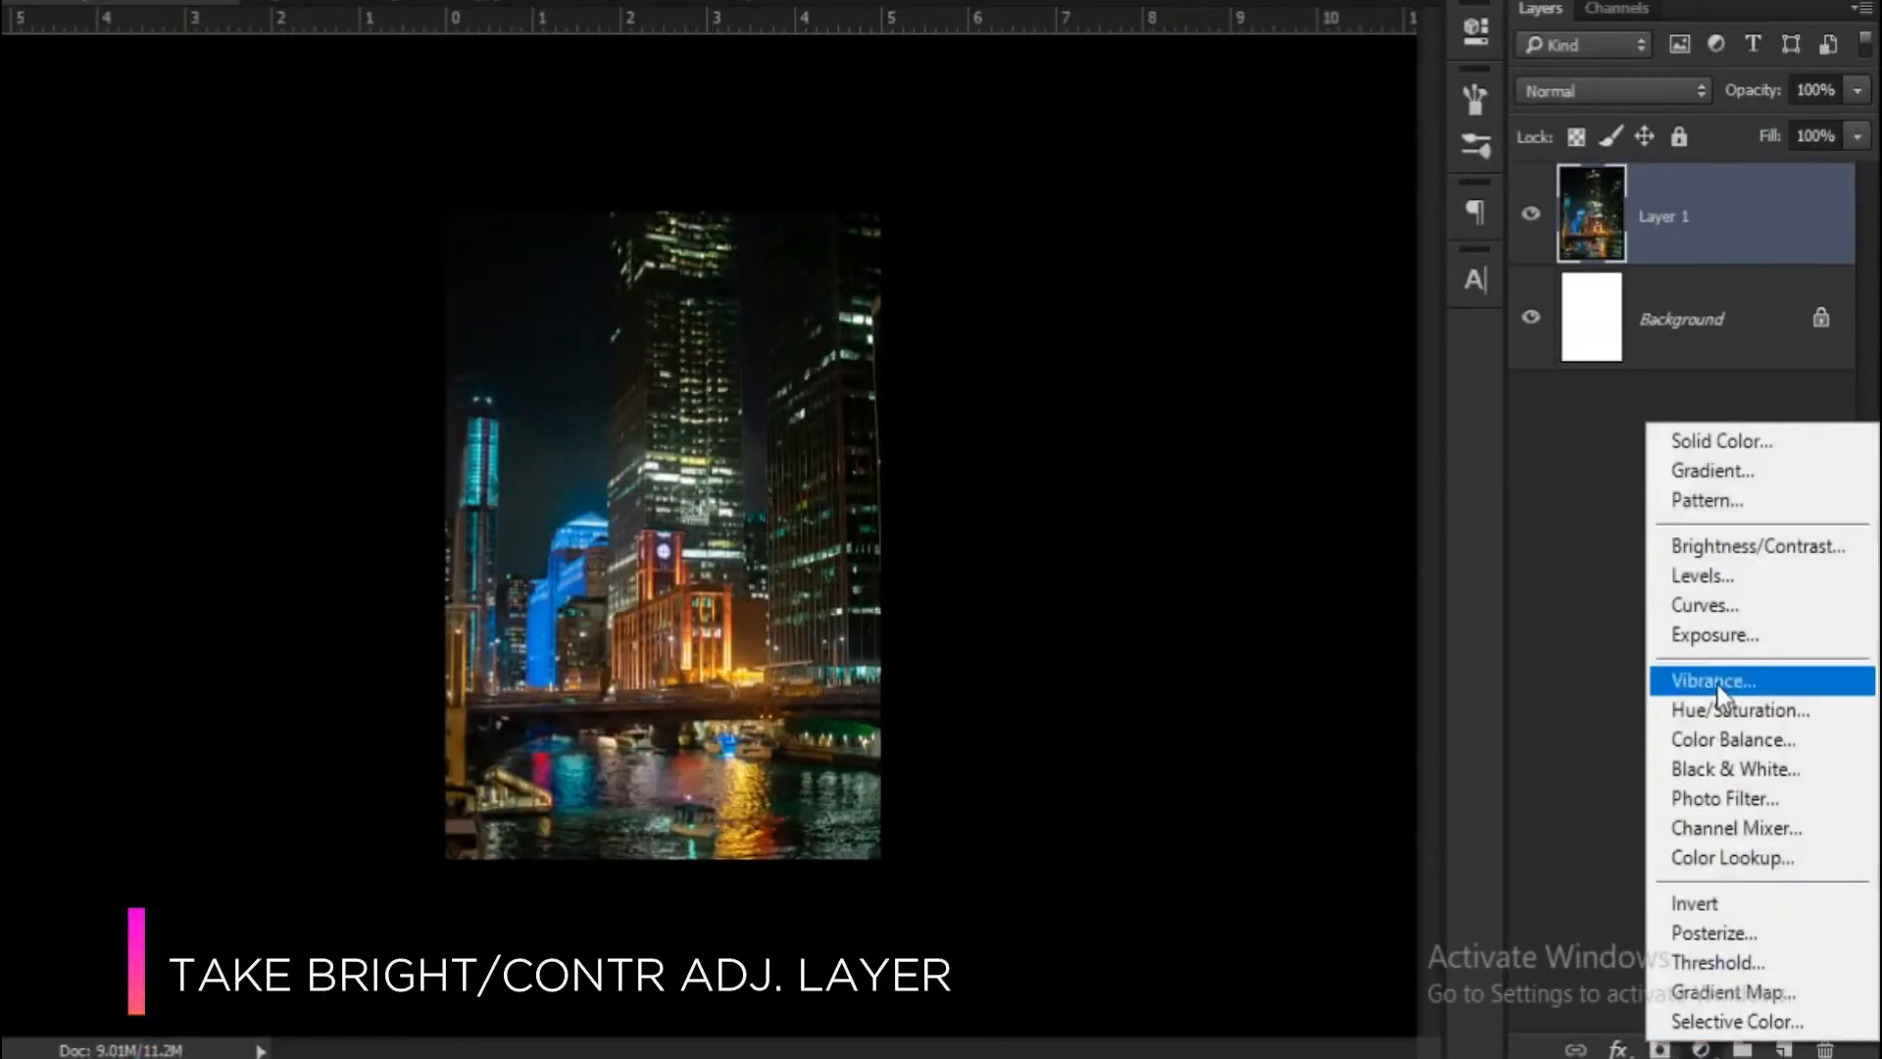
click(1735, 546)
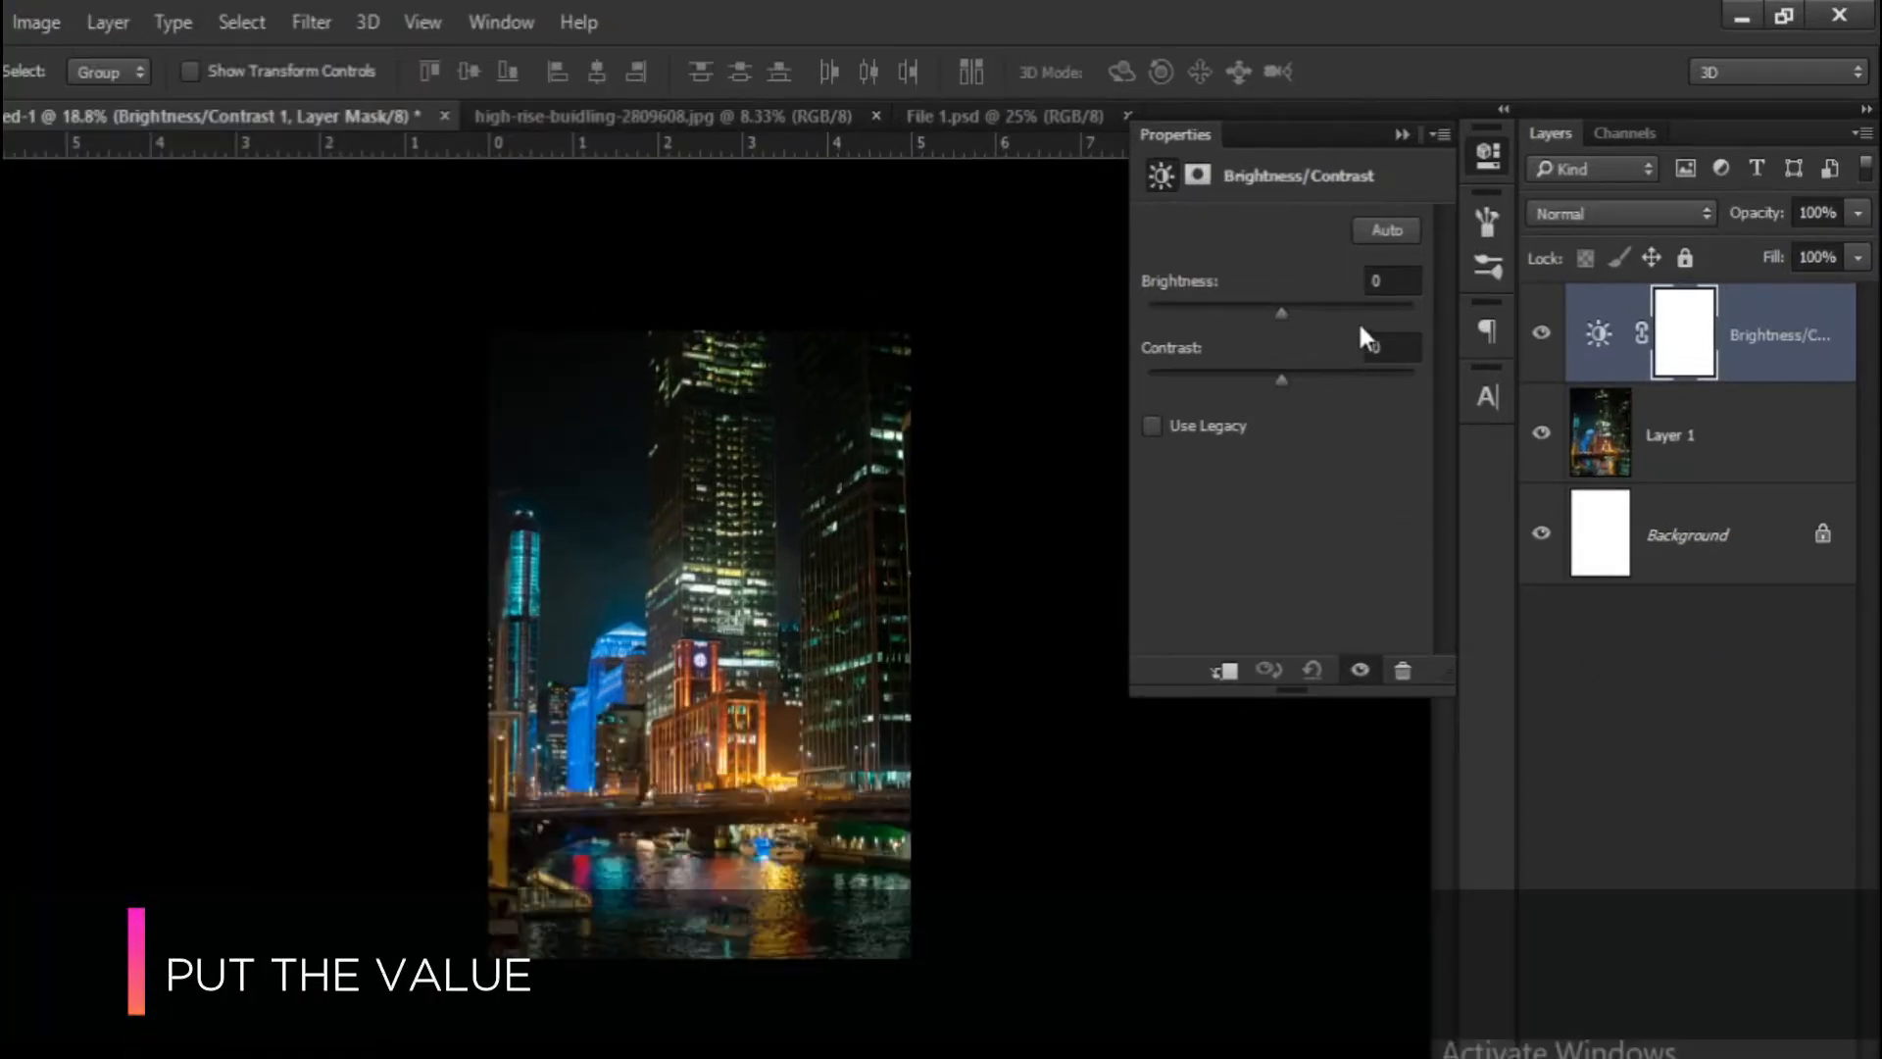
click(1392, 281)
text(5)
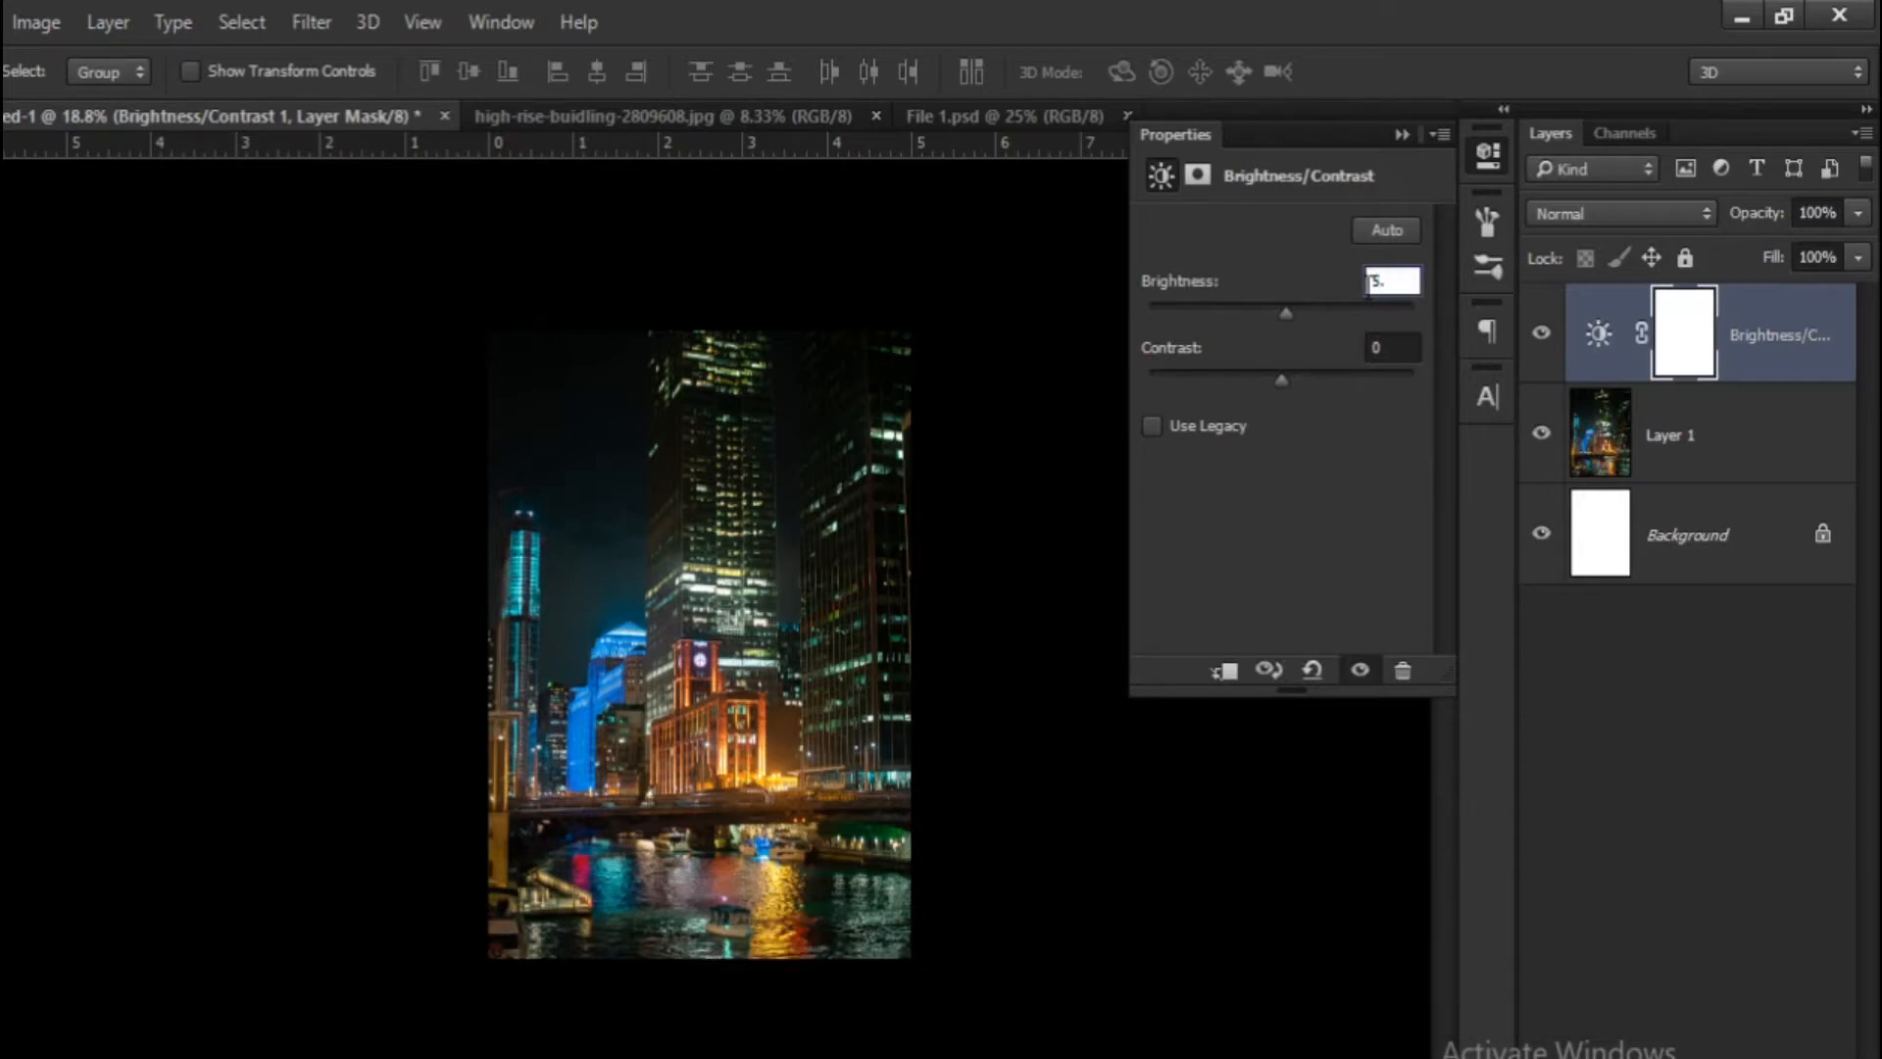
text(3)
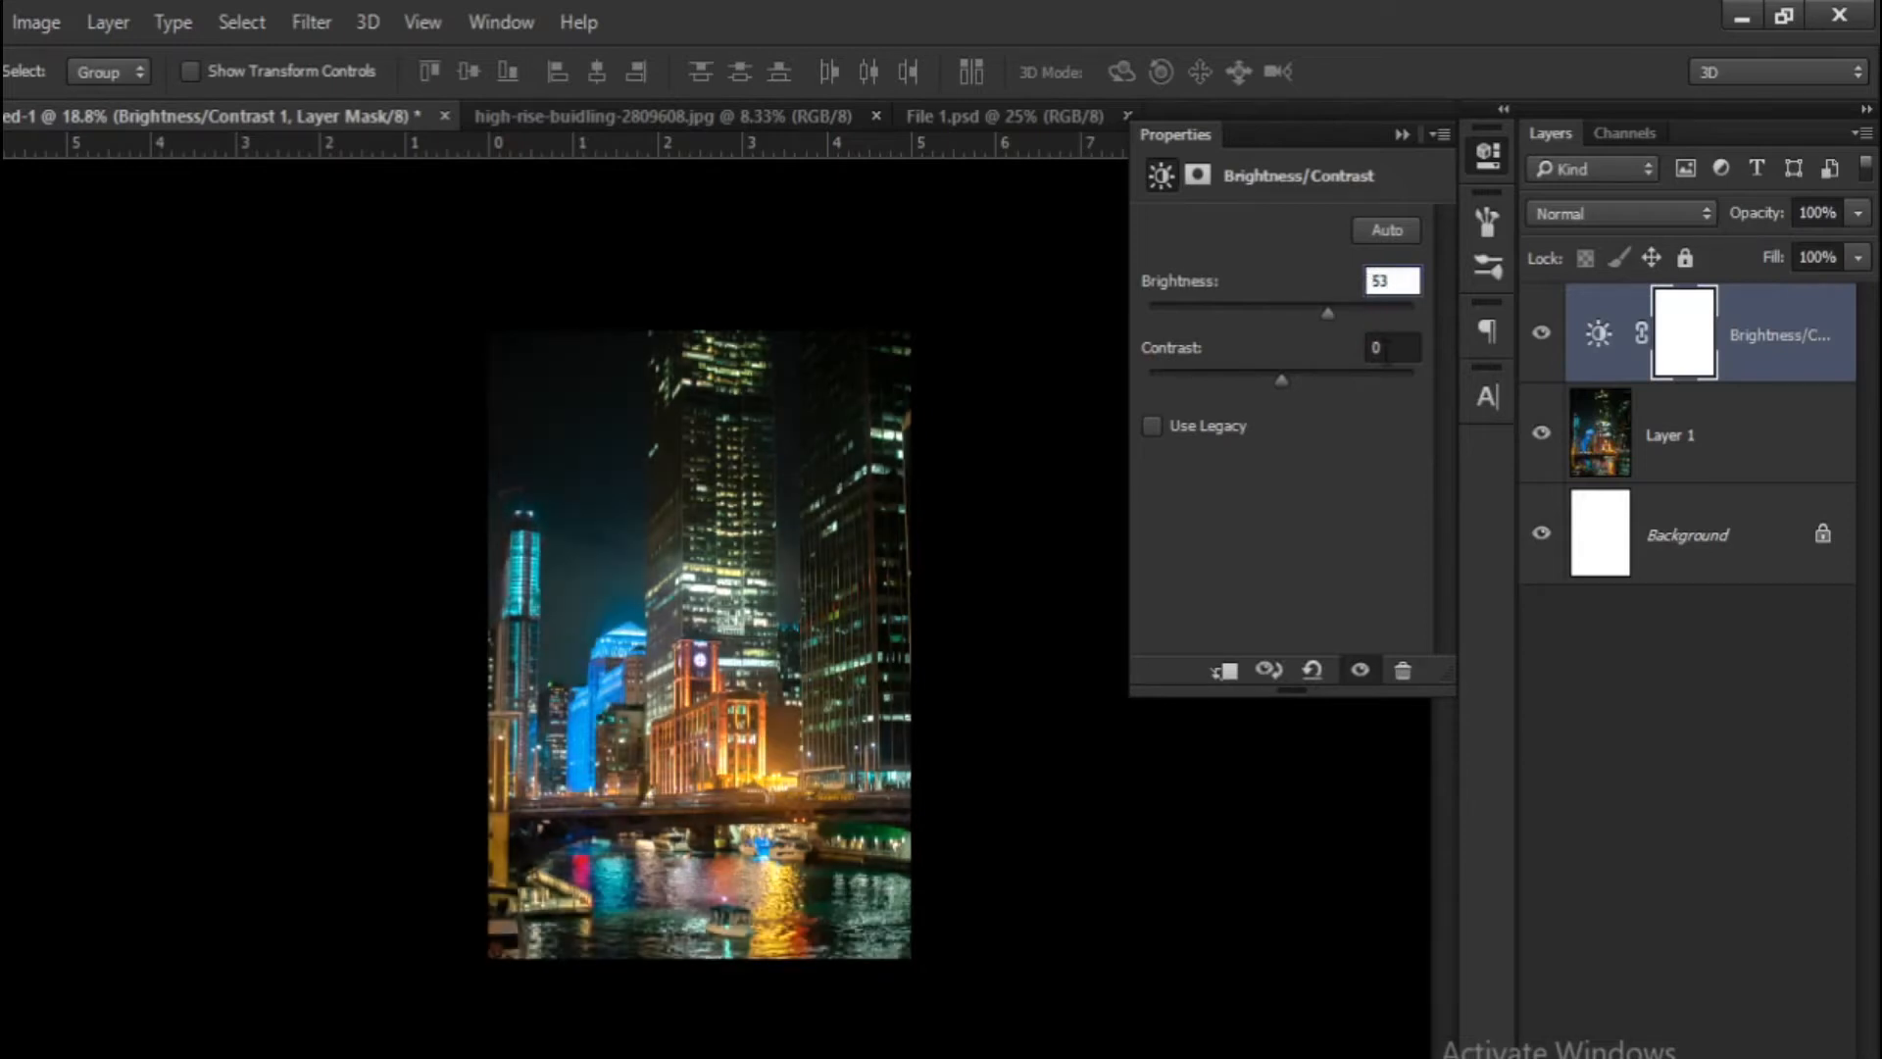
click(1387, 350)
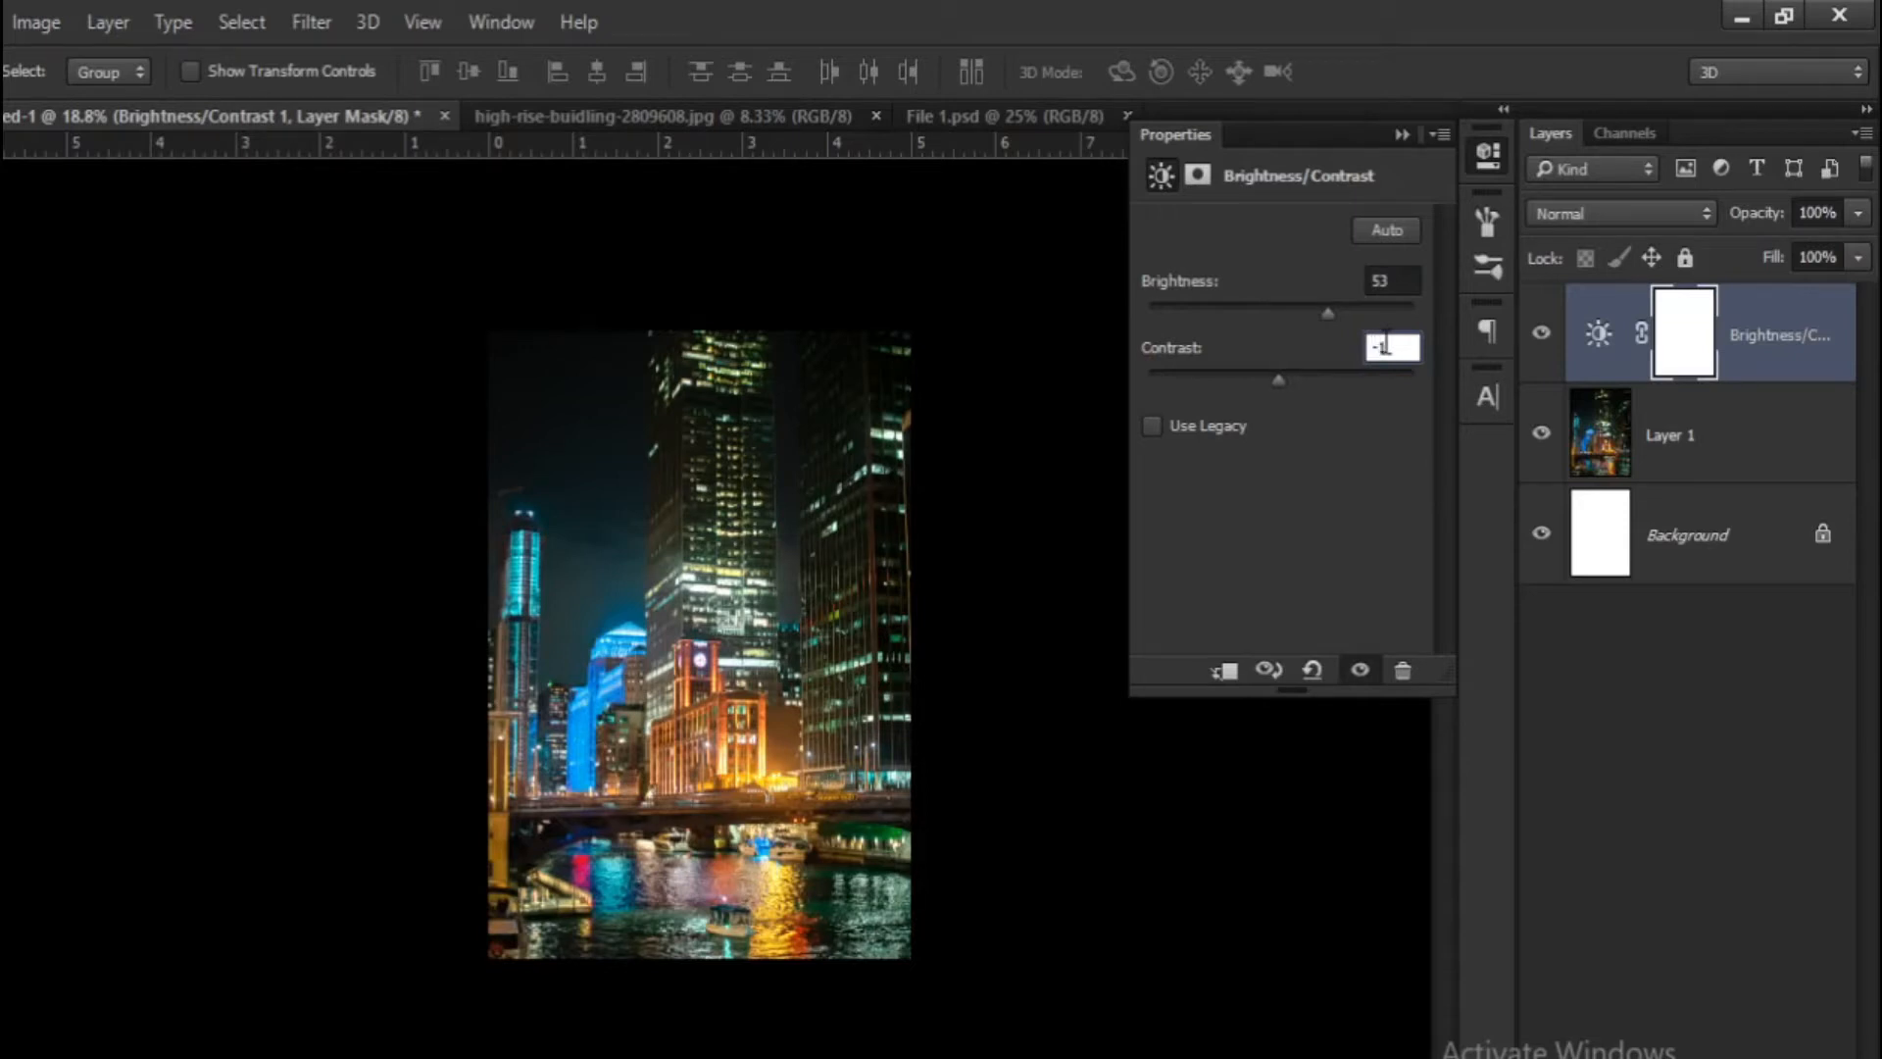
click(1403, 137)
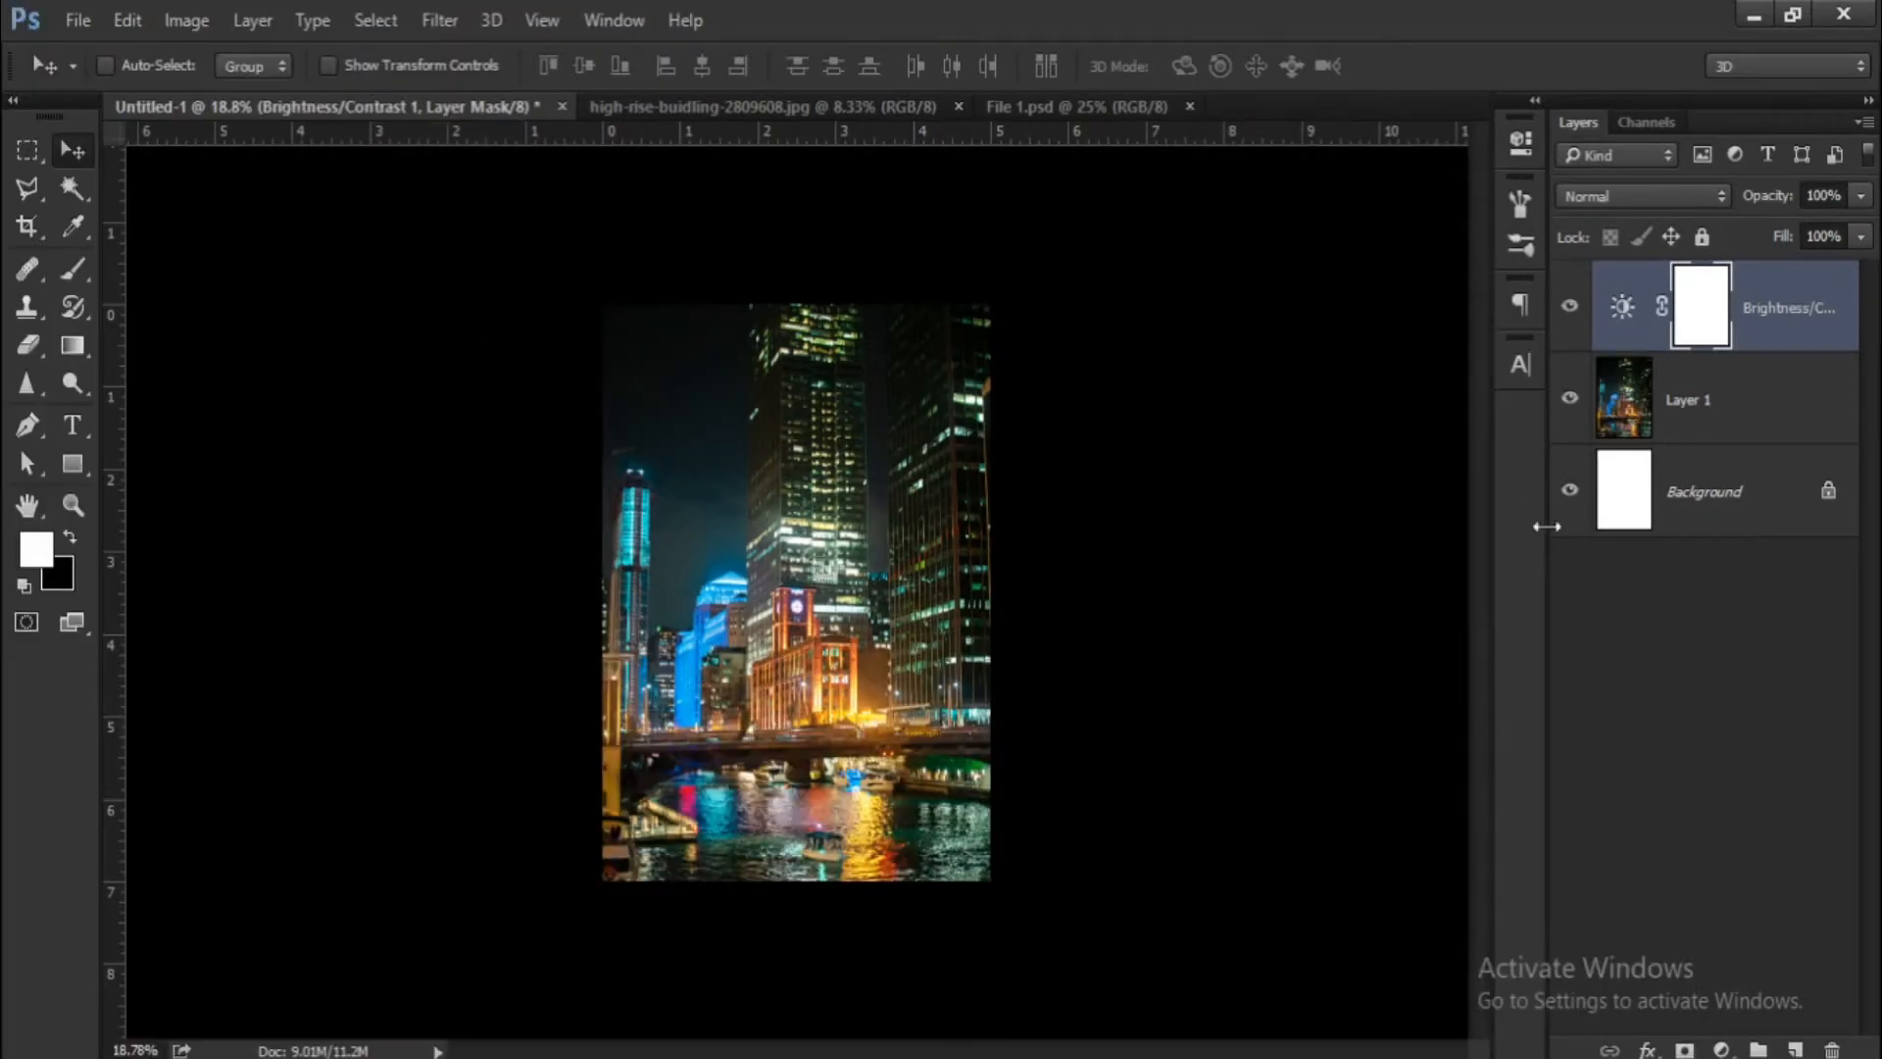
Add a Color Balance adjustment layer with midtones at Cyan/Red -11, Magenta/Green -47 and Yellow/Blue 8.
click(1723, 1047)
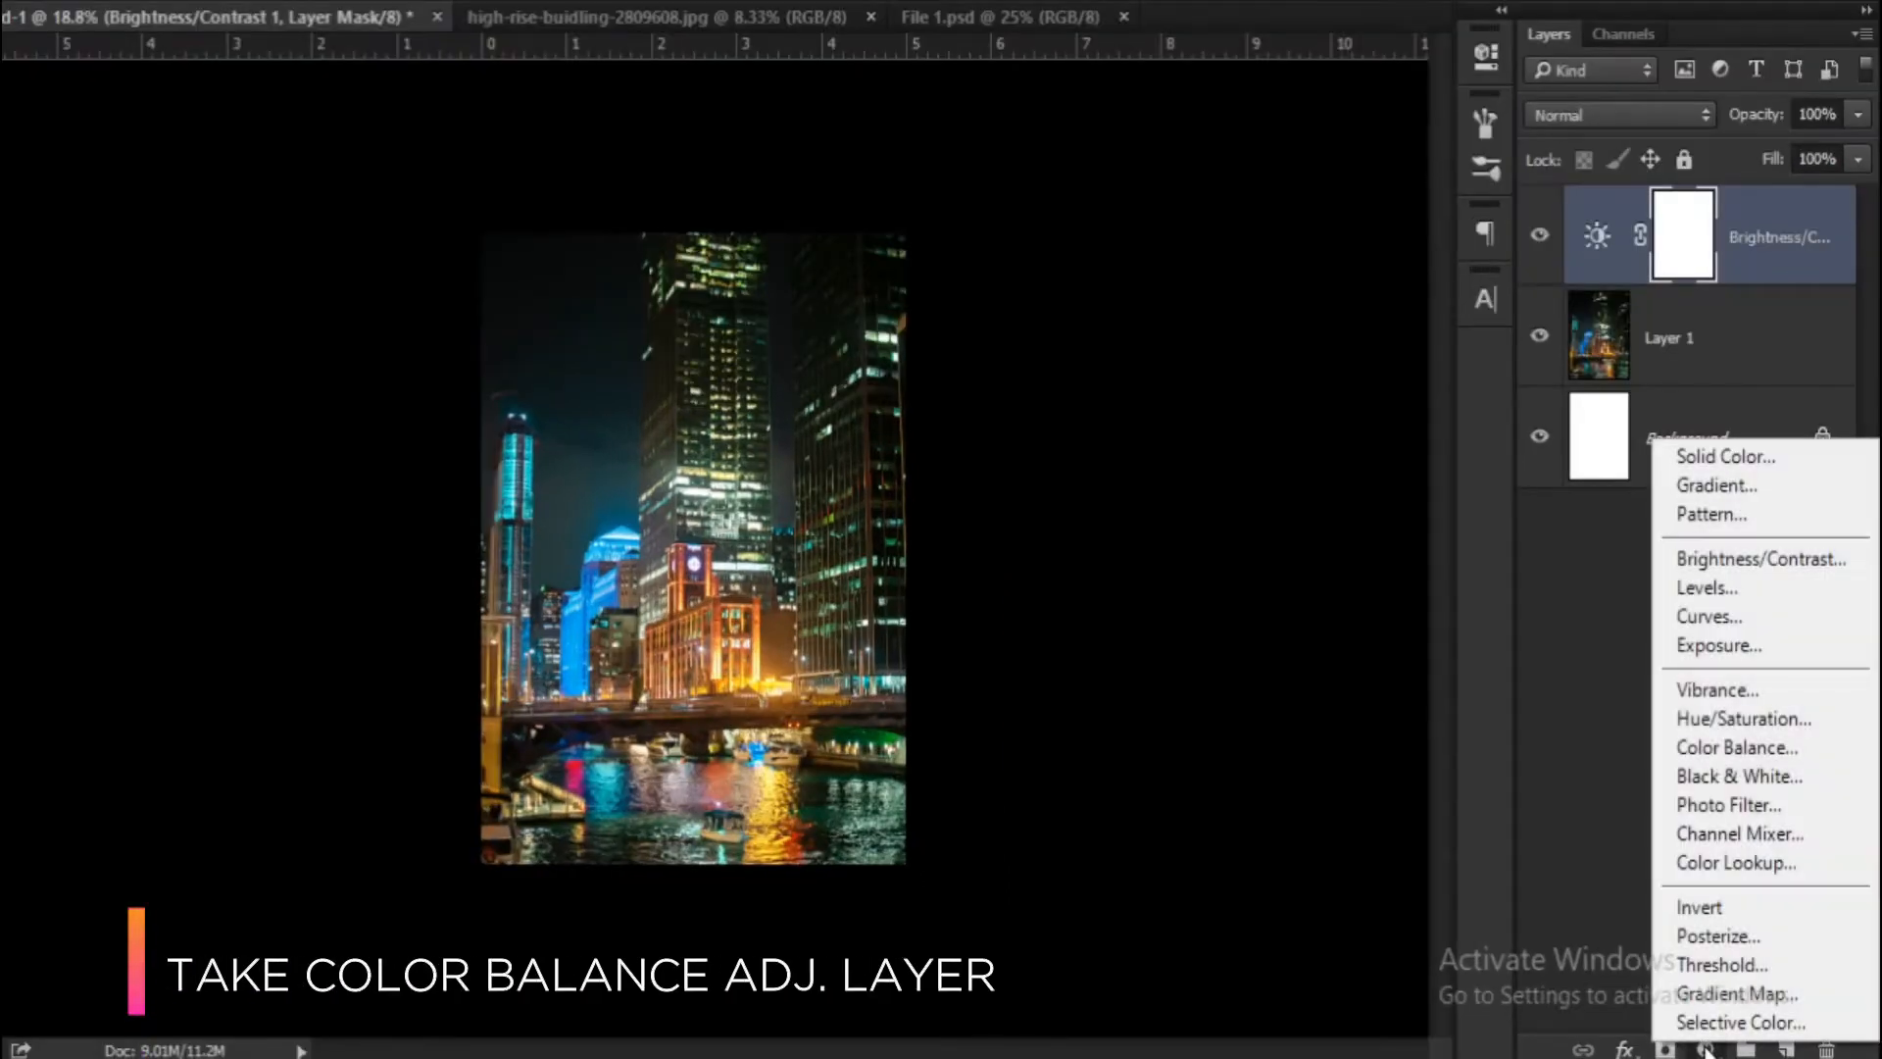
click(1697, 753)
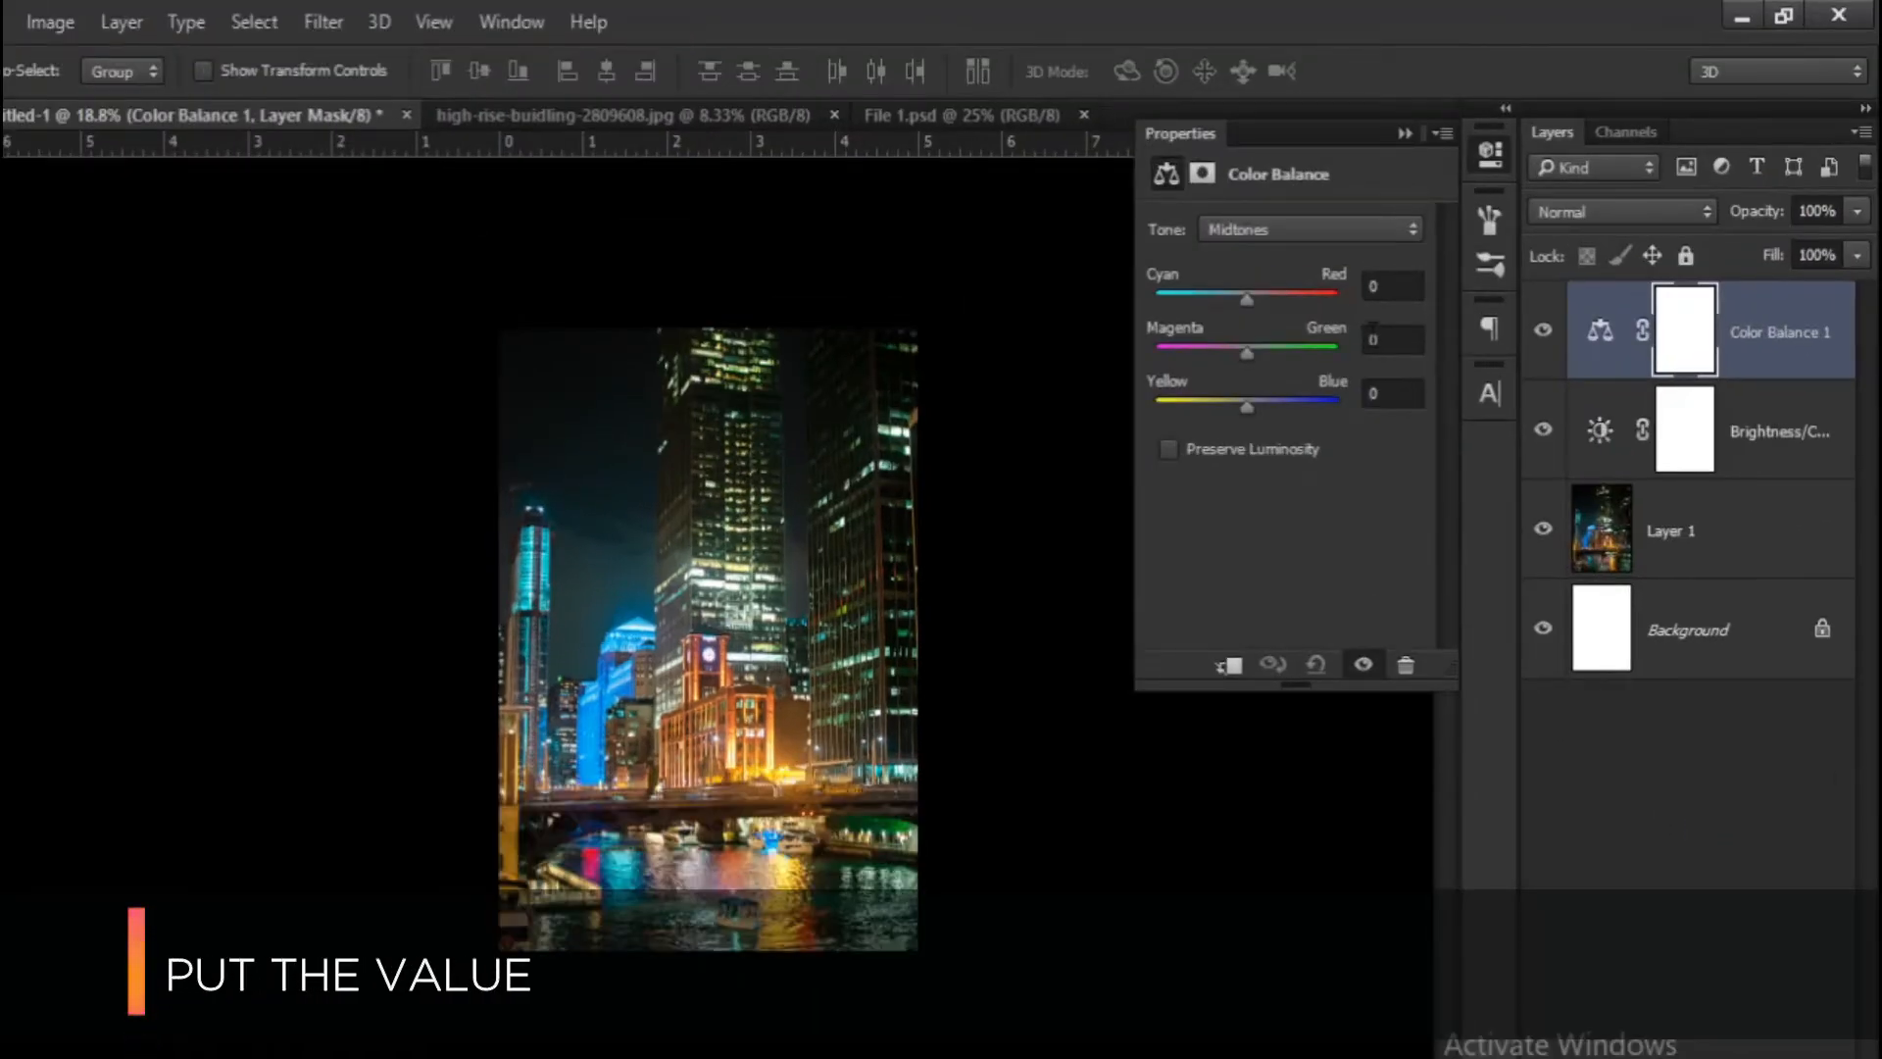
click(1390, 286)
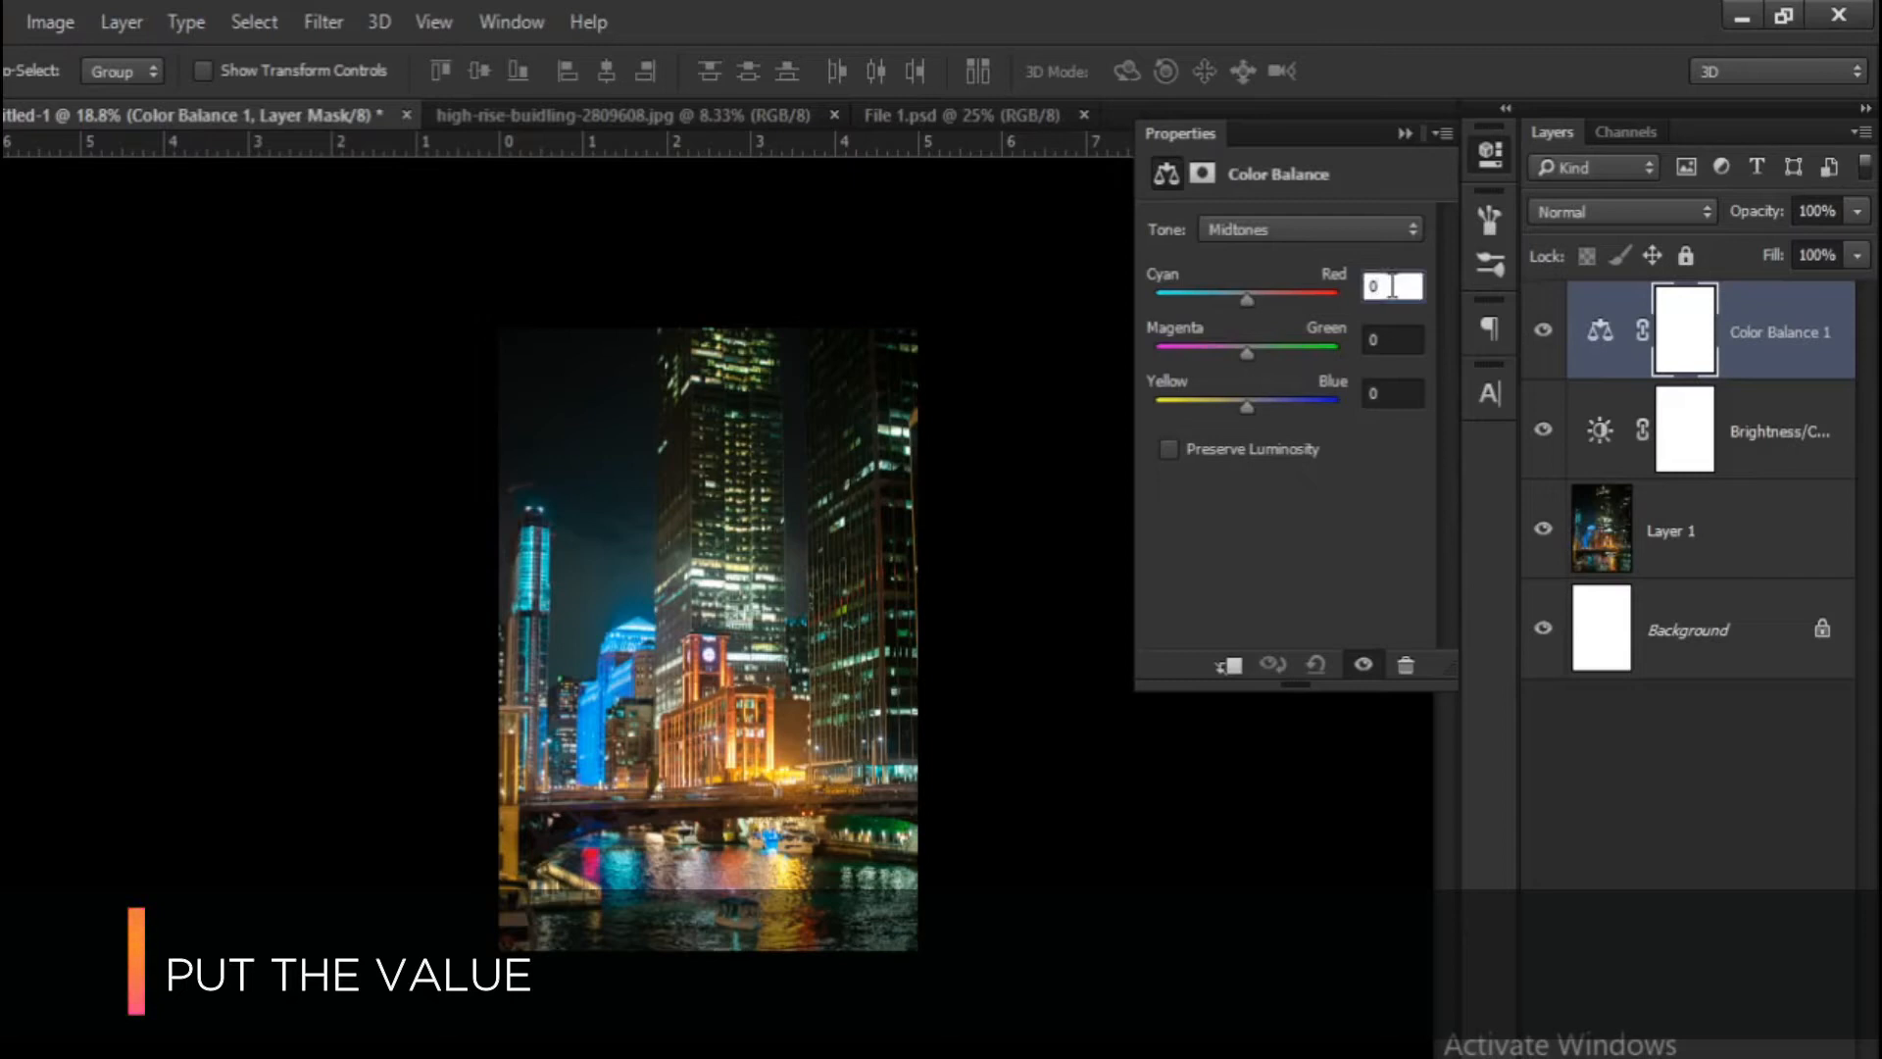
text(-11)
key(Tab)
text(-47)
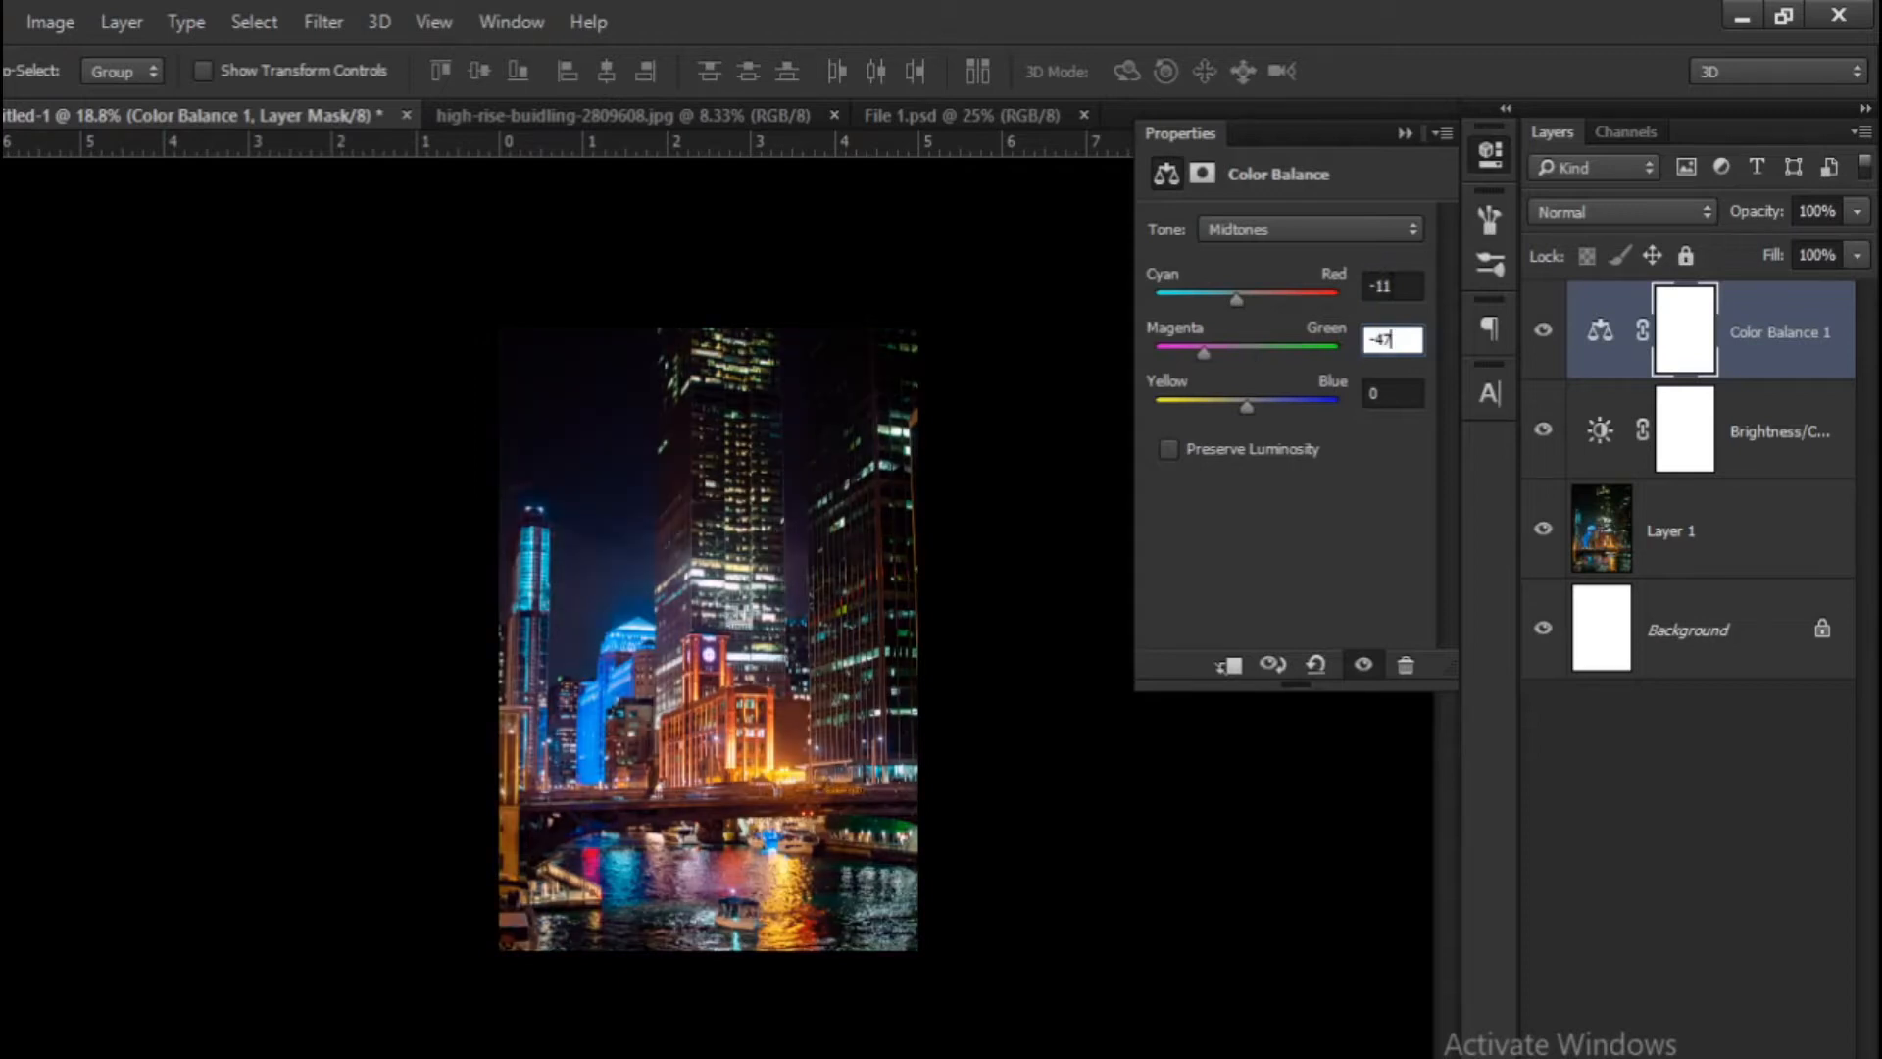
key(Tab)
text(8)
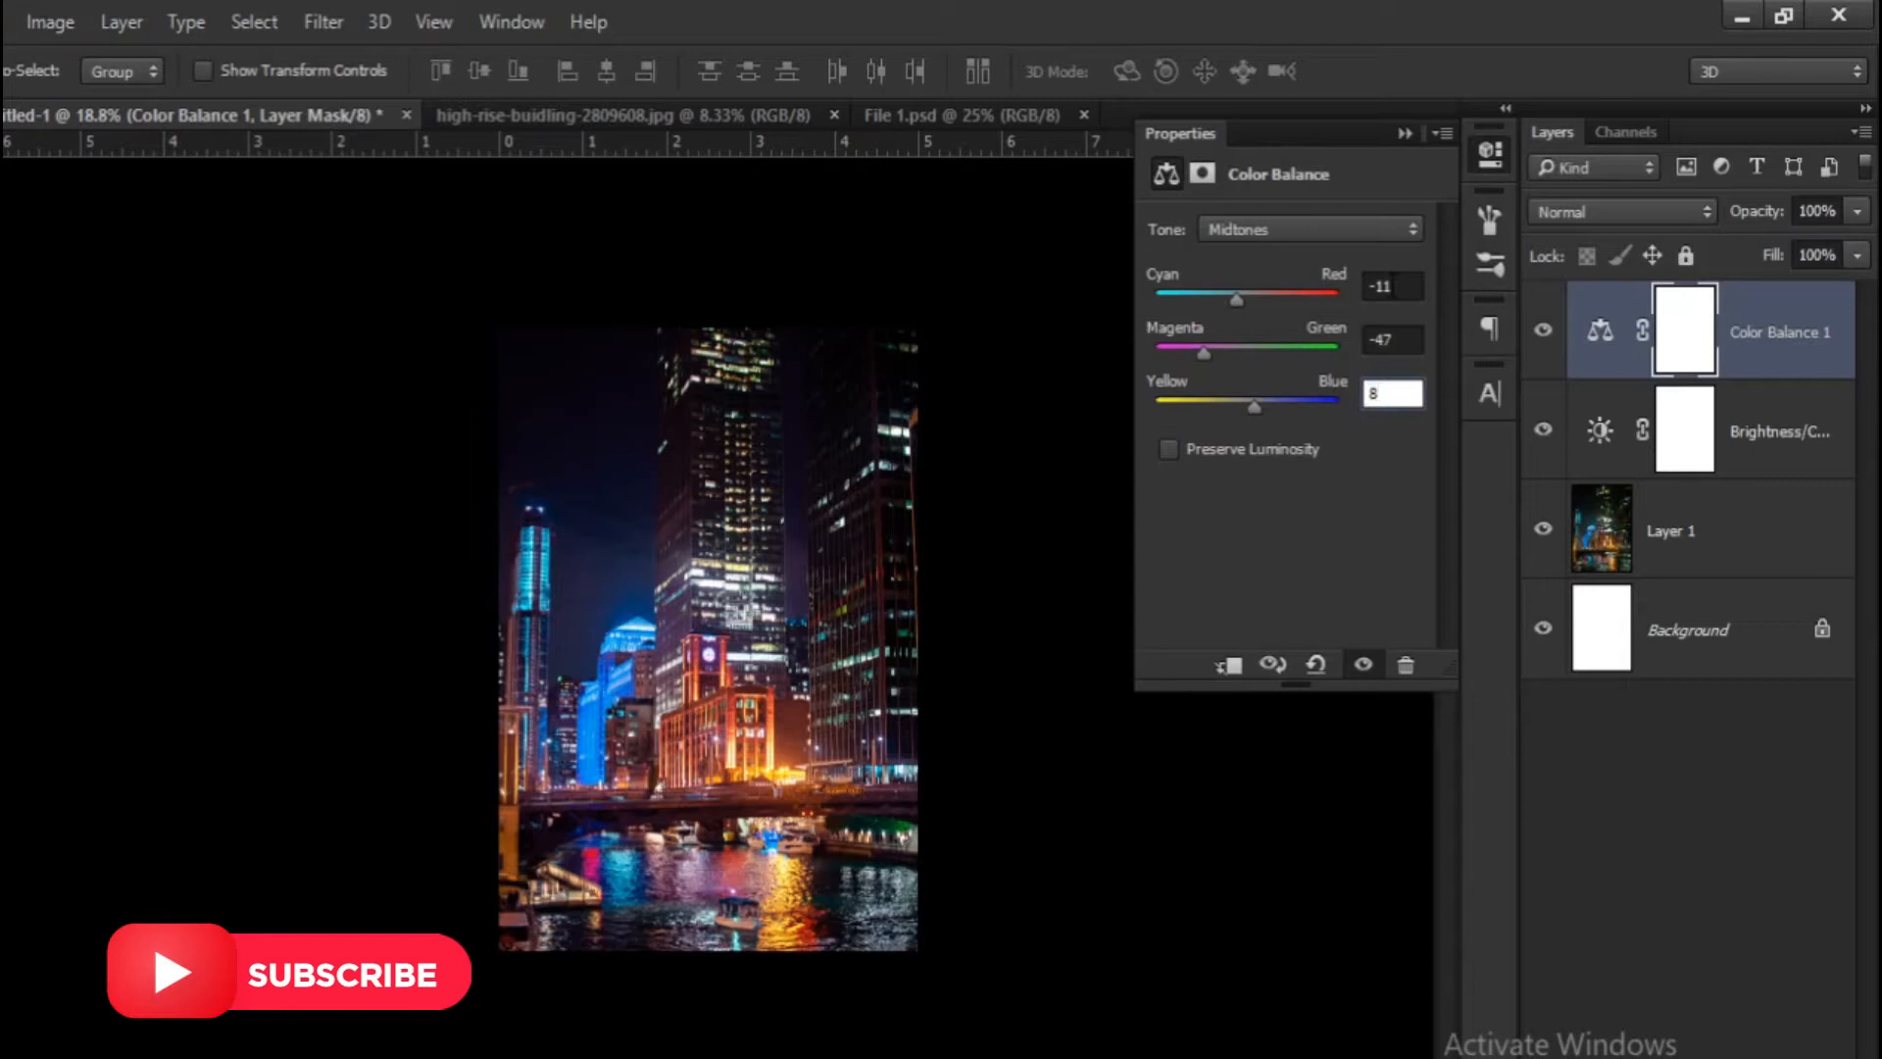
Set the Color Balance shadows to Cyan/Red 3, Magenta/Green -47 and Yellow/Blue 21.
click(1378, 222)
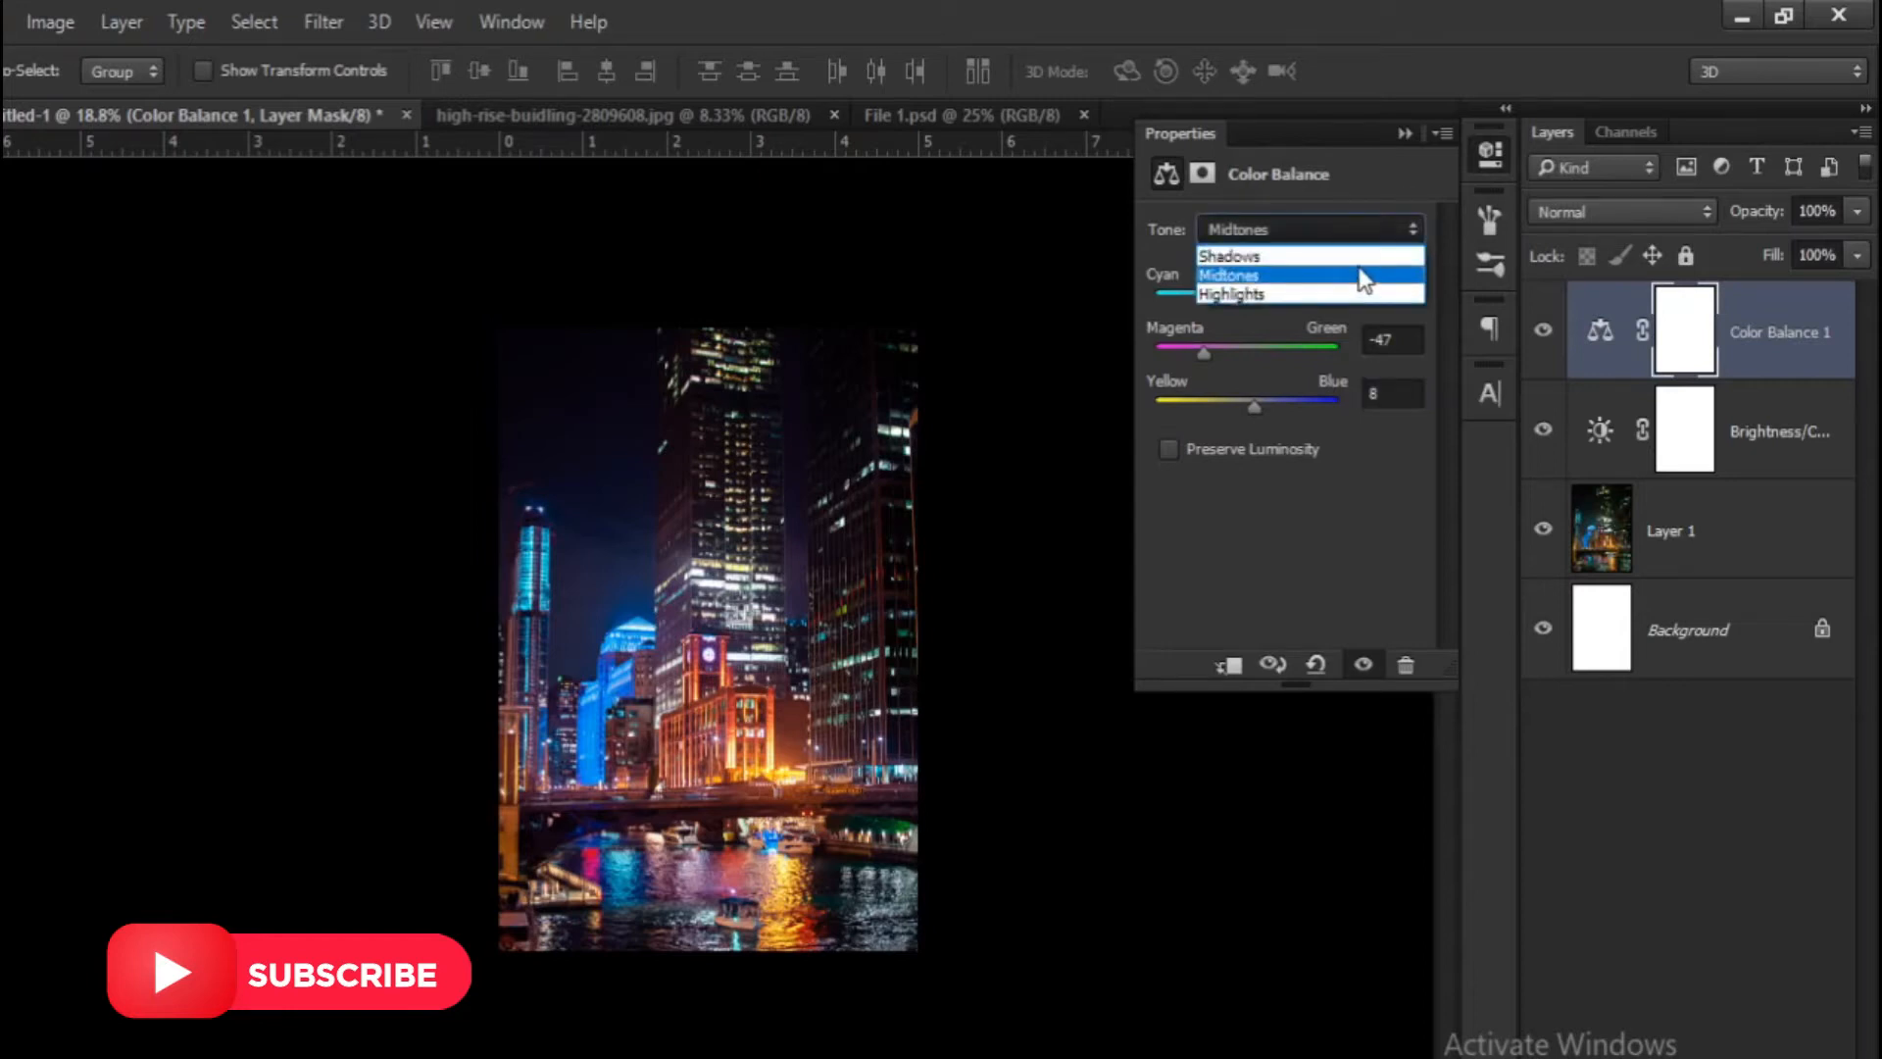
click(1357, 261)
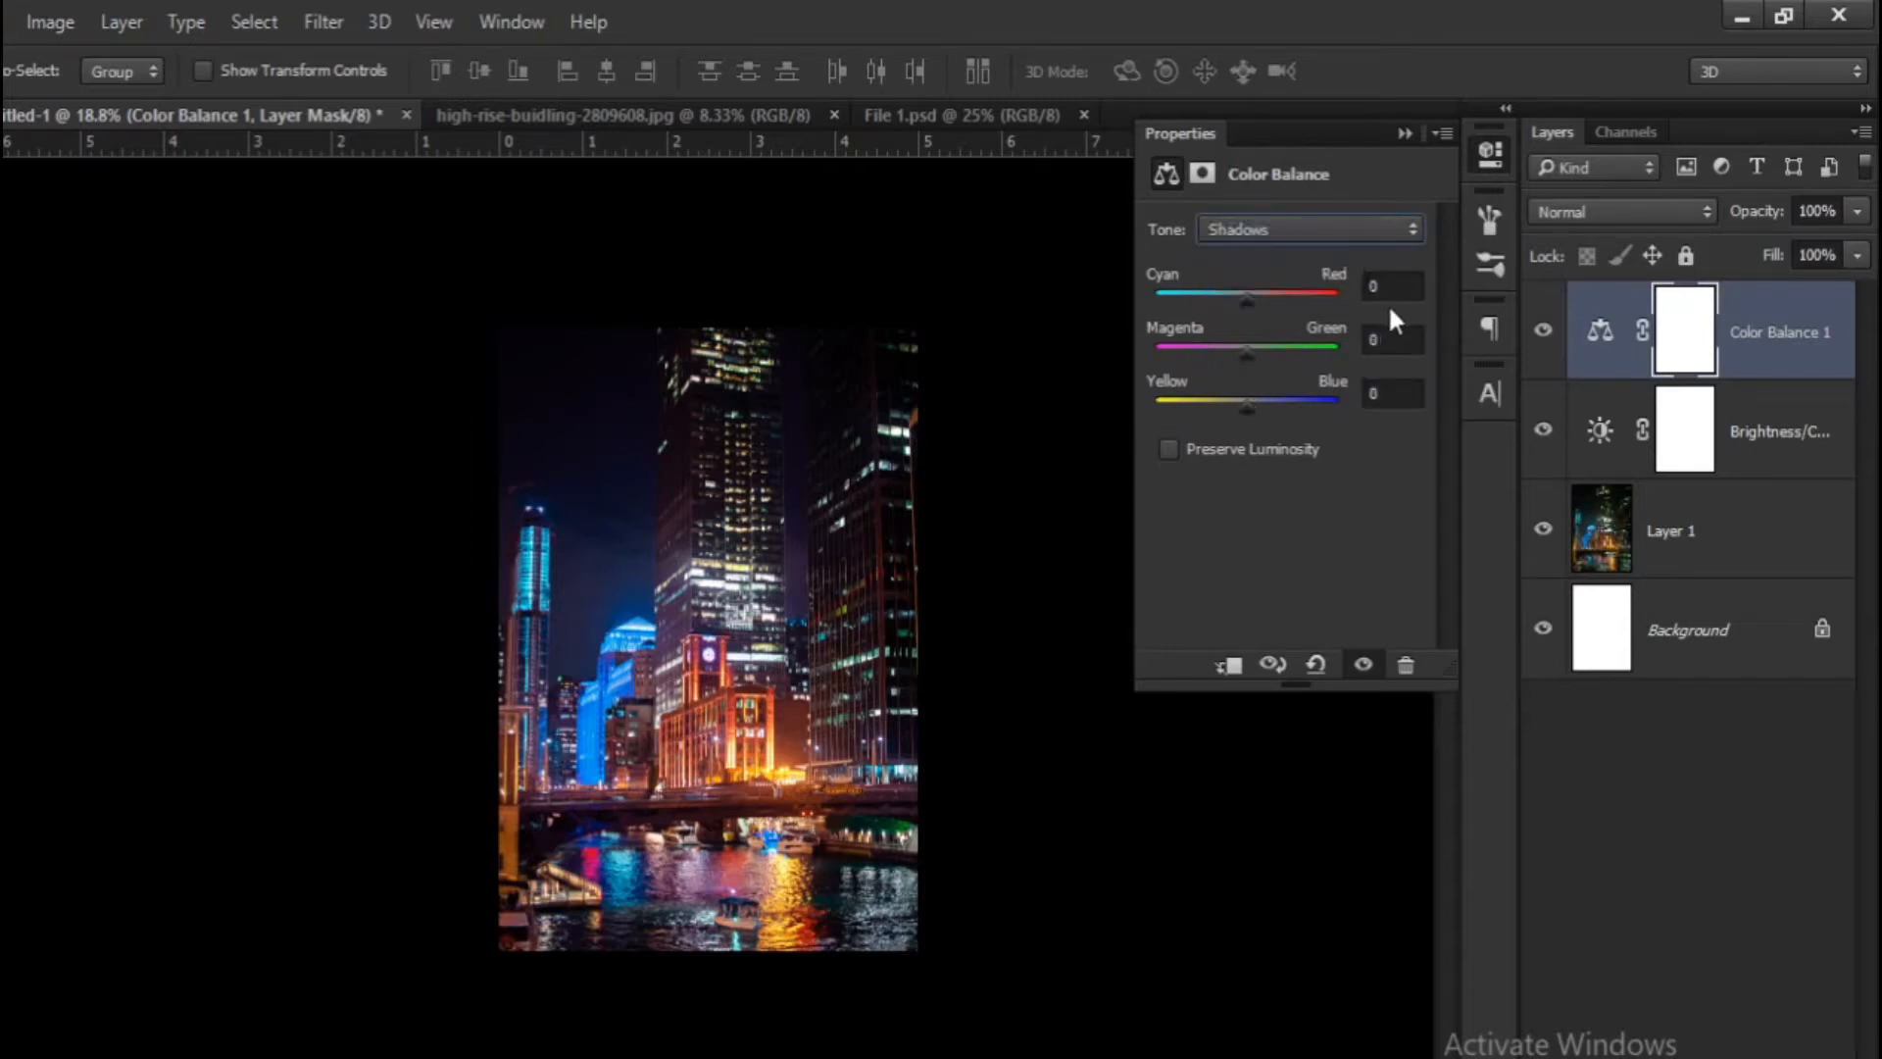
click(1392, 287)
text(3)
key(Tab)
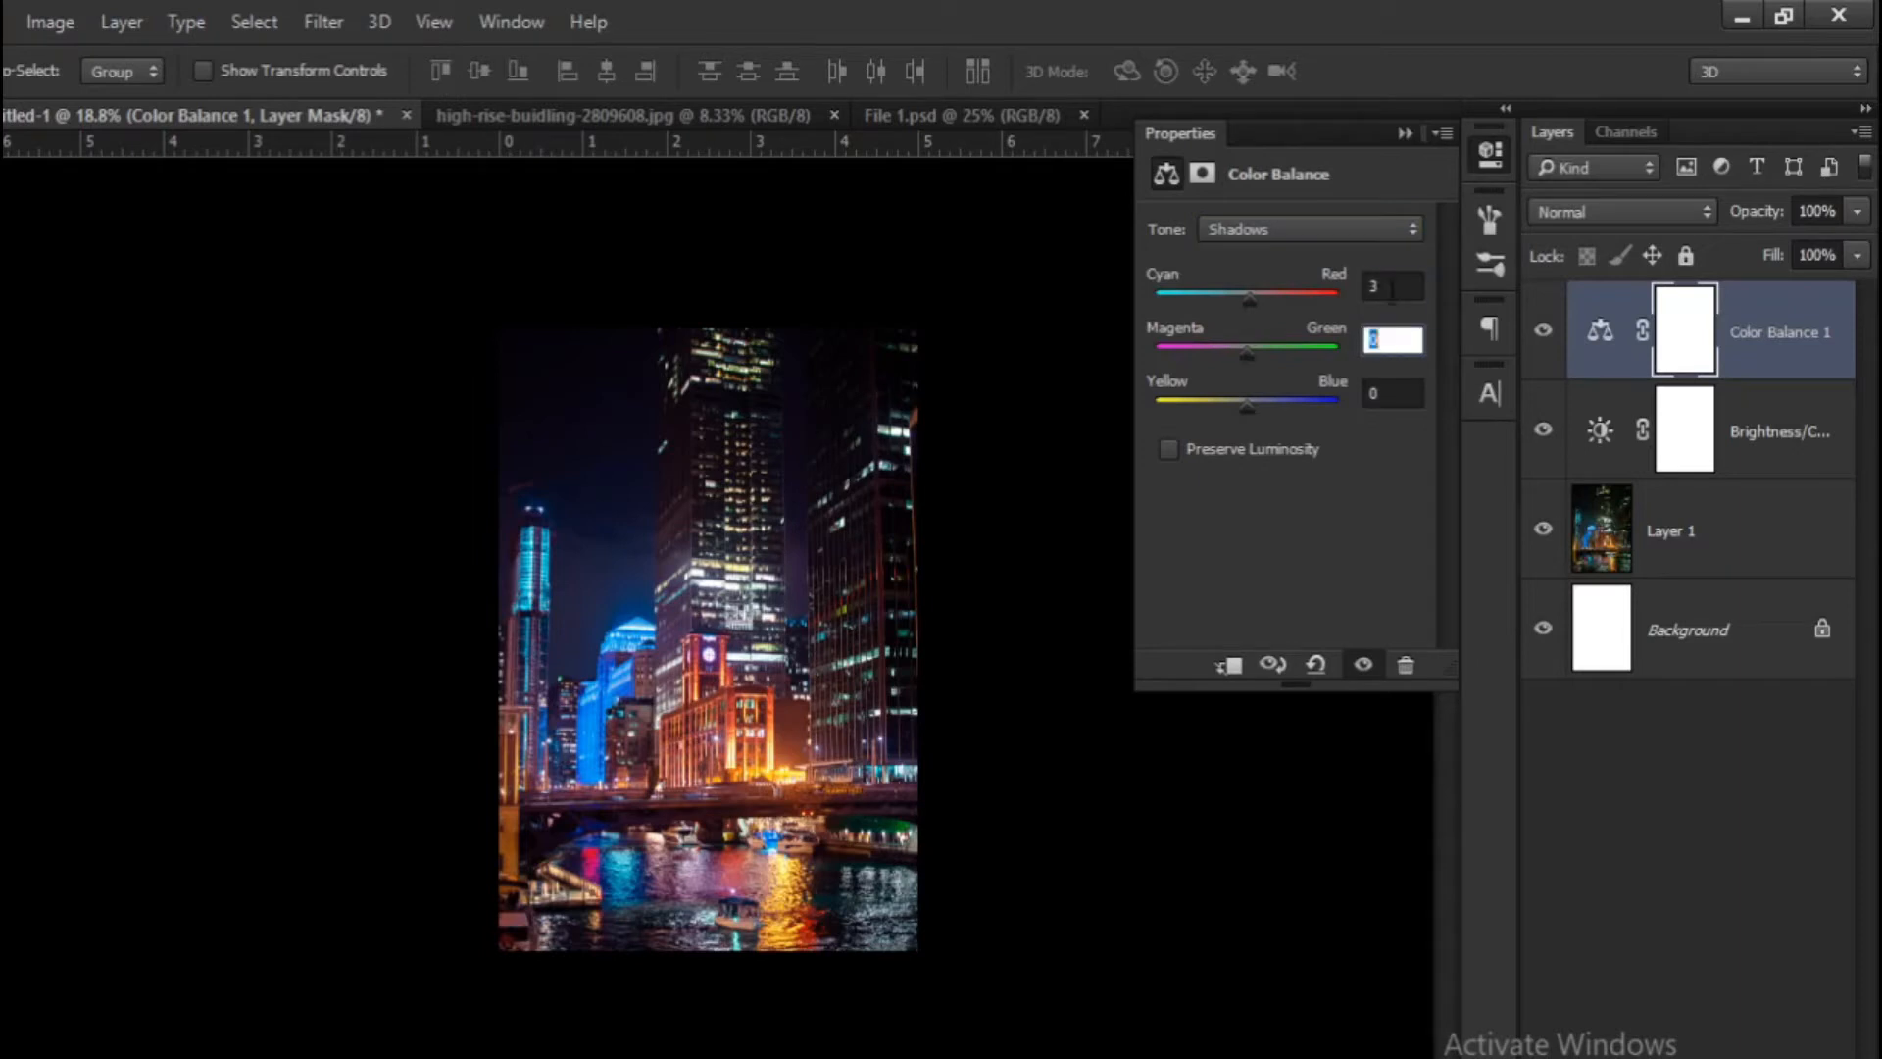
text(-47)
key(Tab)
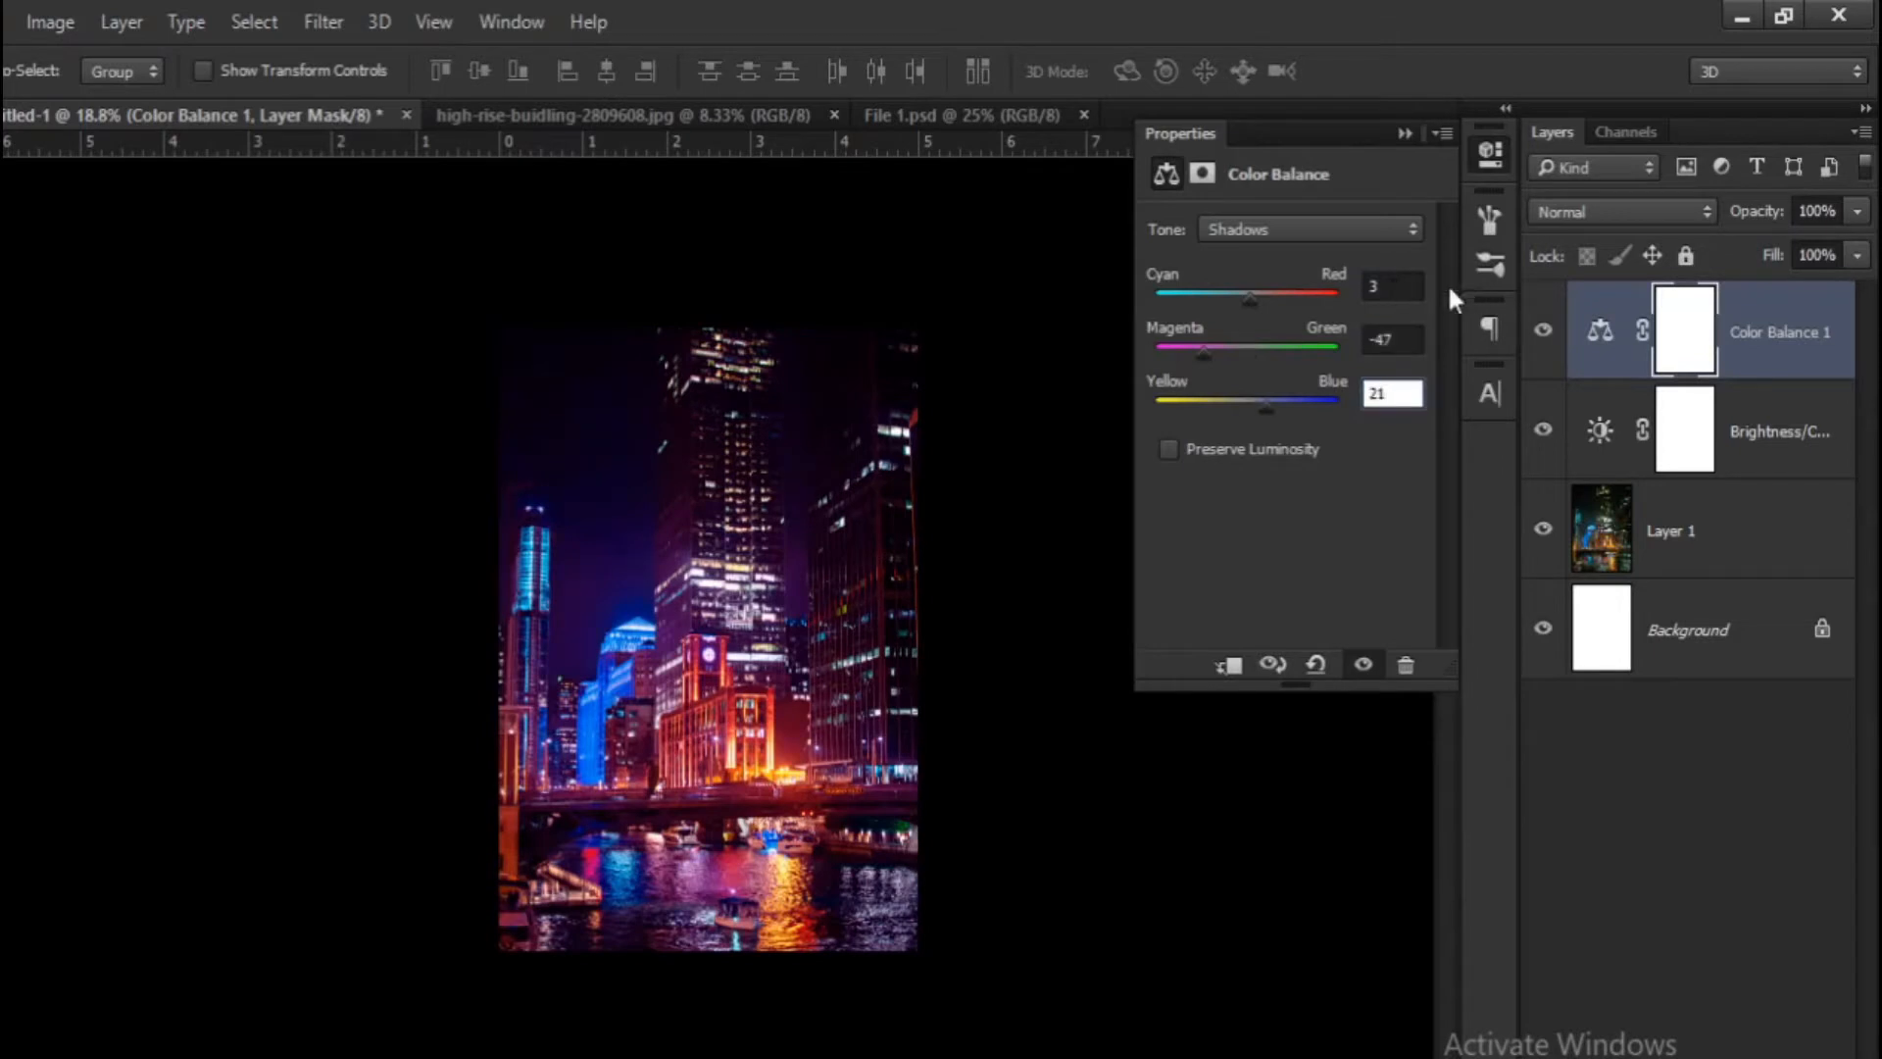
Set the Color Balance highlights to Cyan/Red -16, Magenta/Green -45 and Yellow/Blue 2.
click(1327, 226)
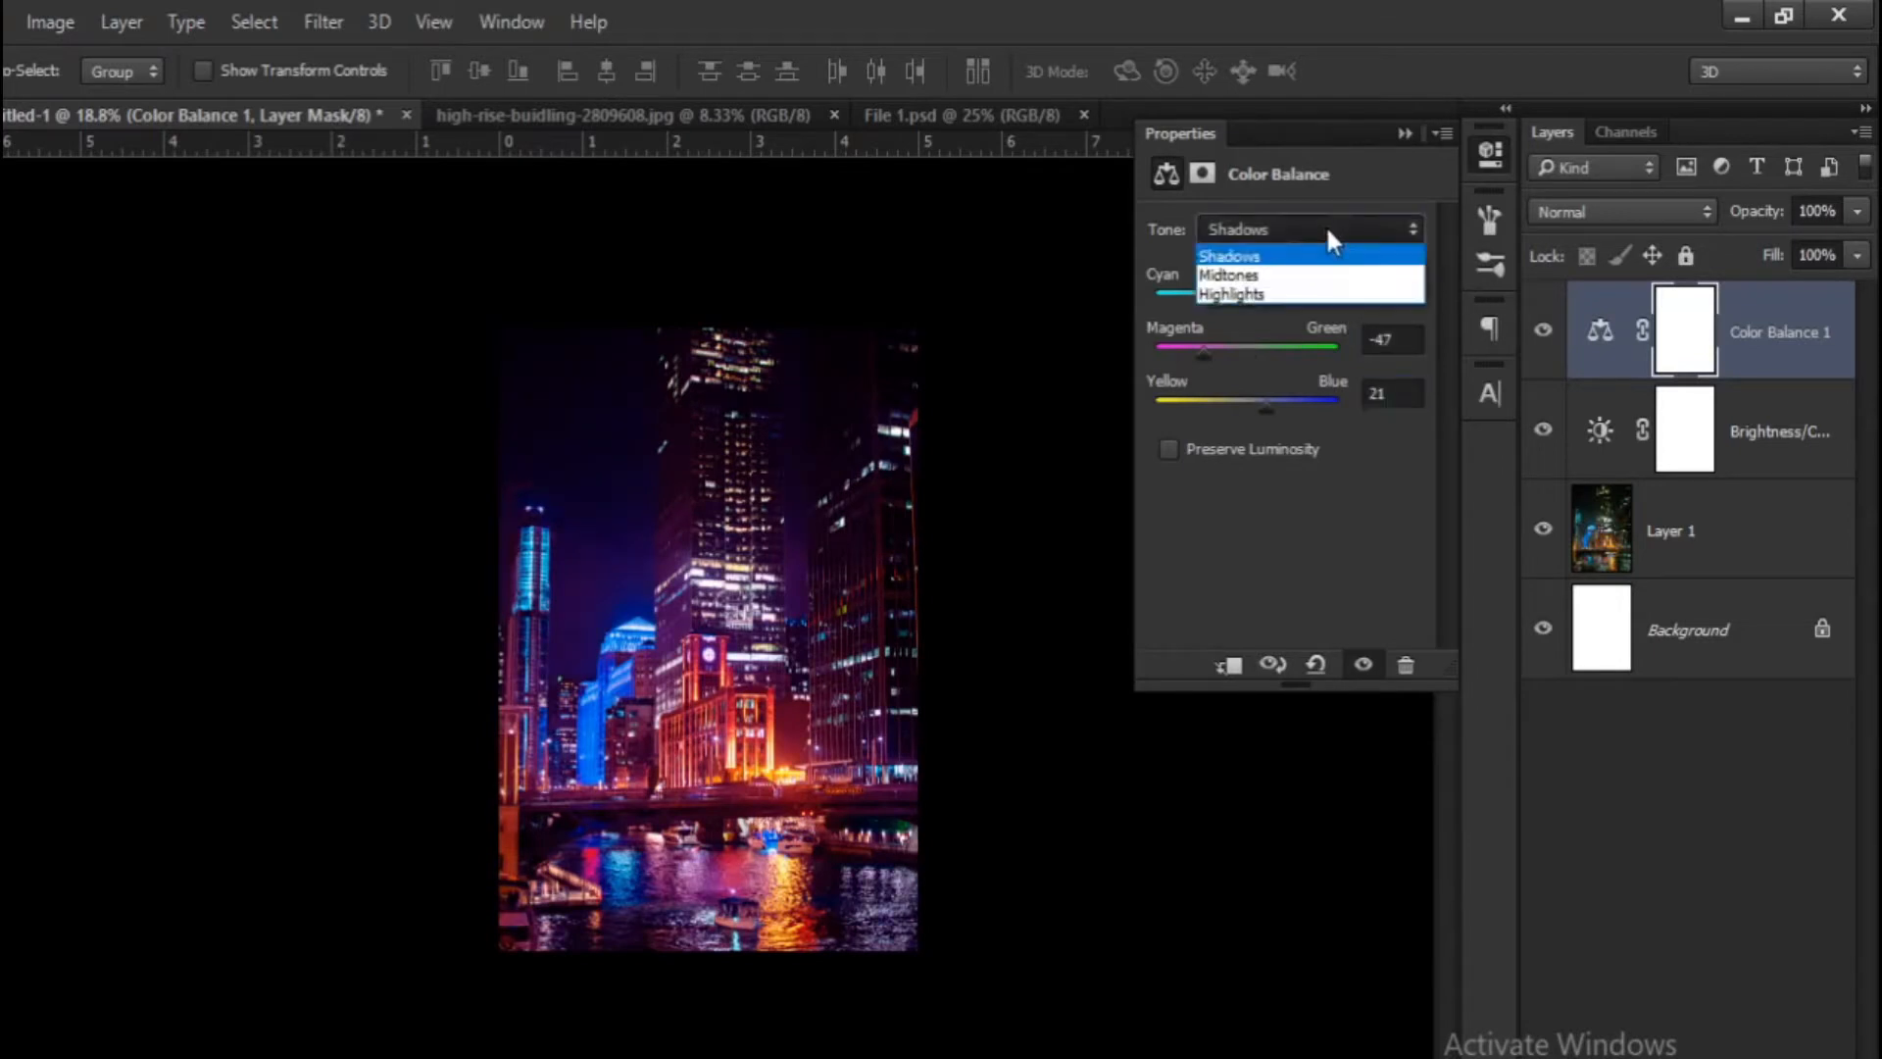
click(1284, 288)
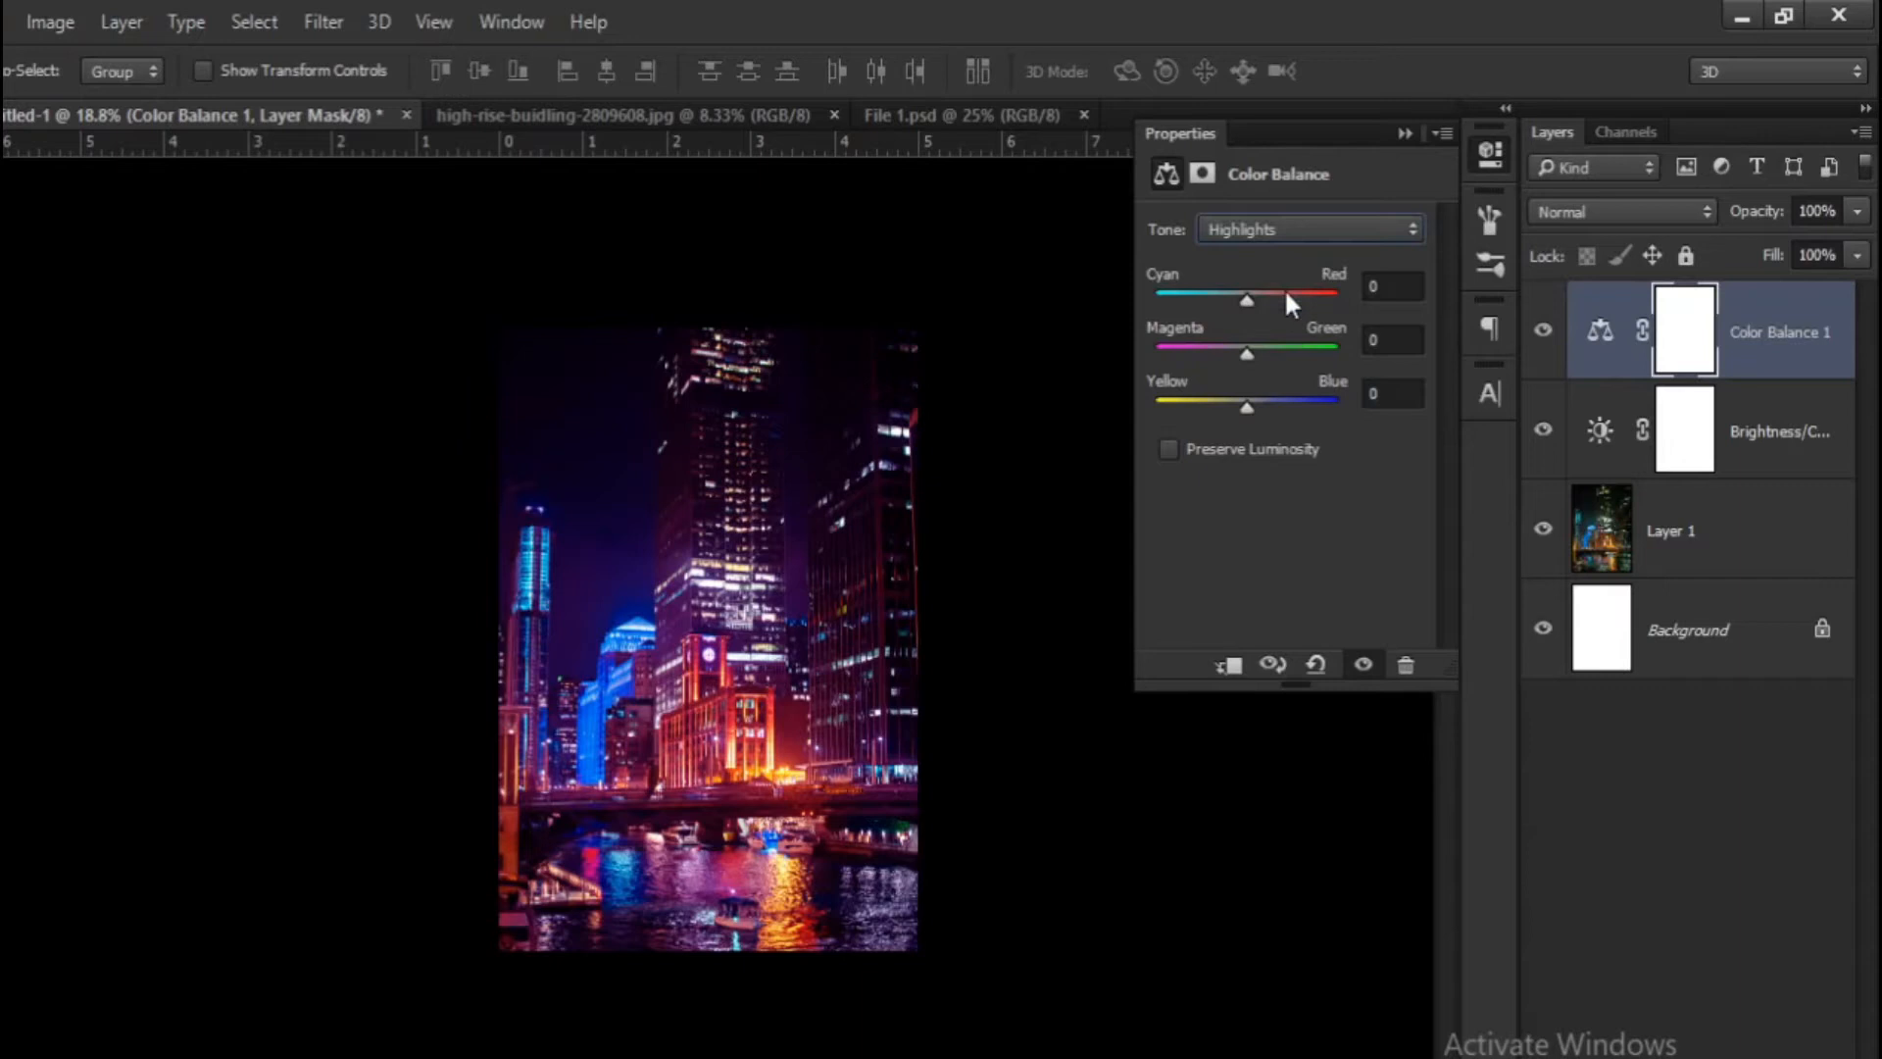
click(1402, 288)
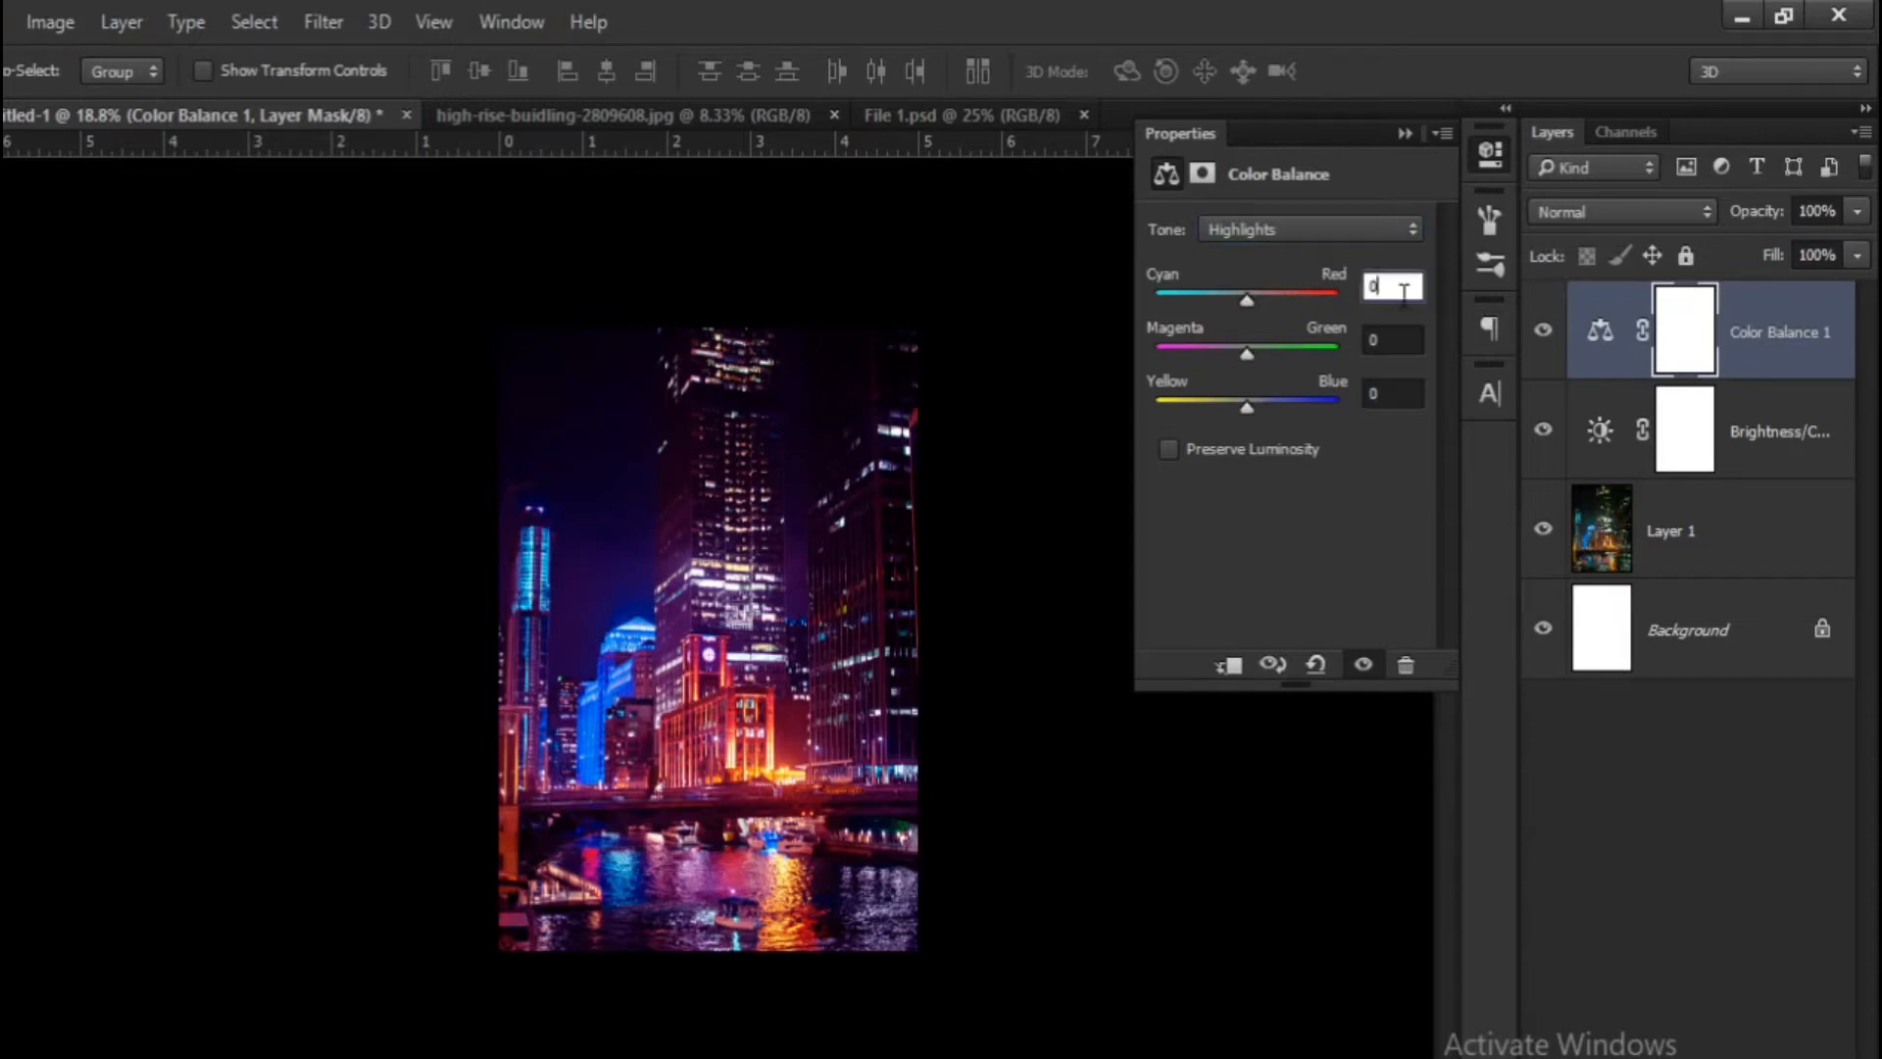
text(-16)
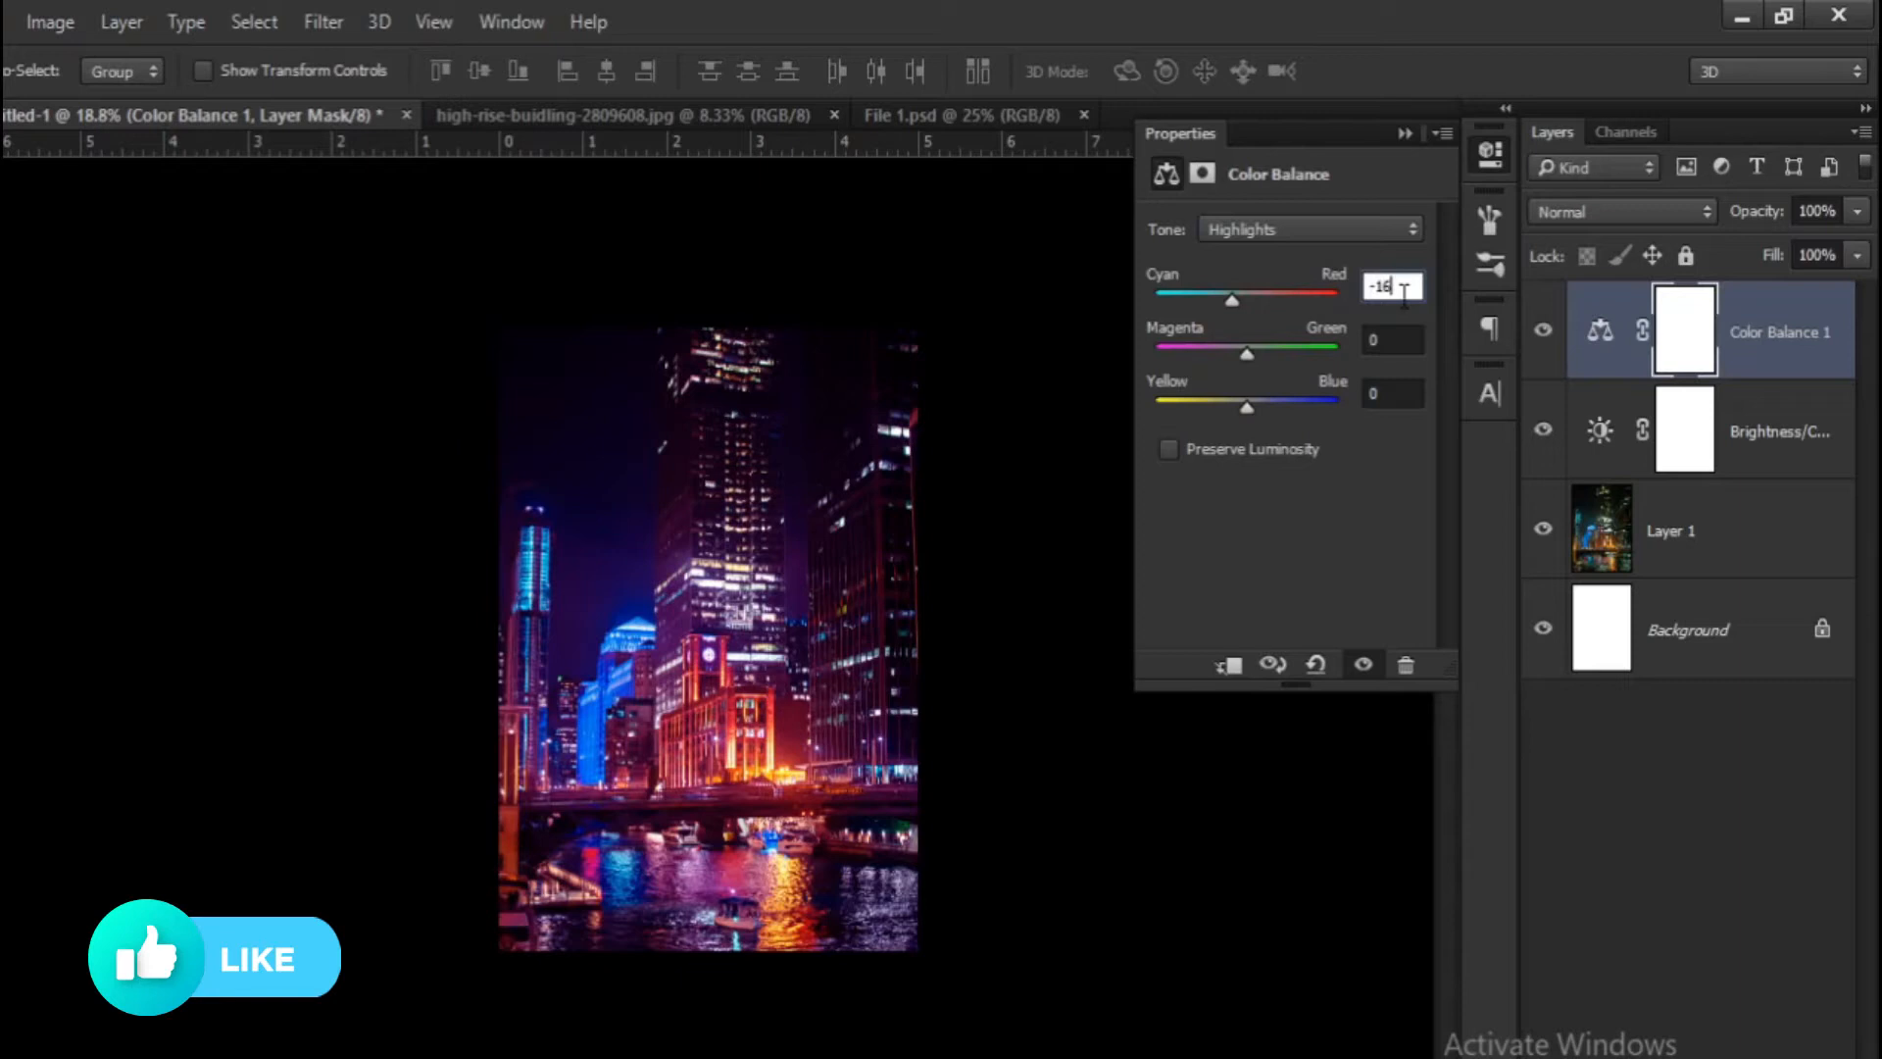
key(Tab)
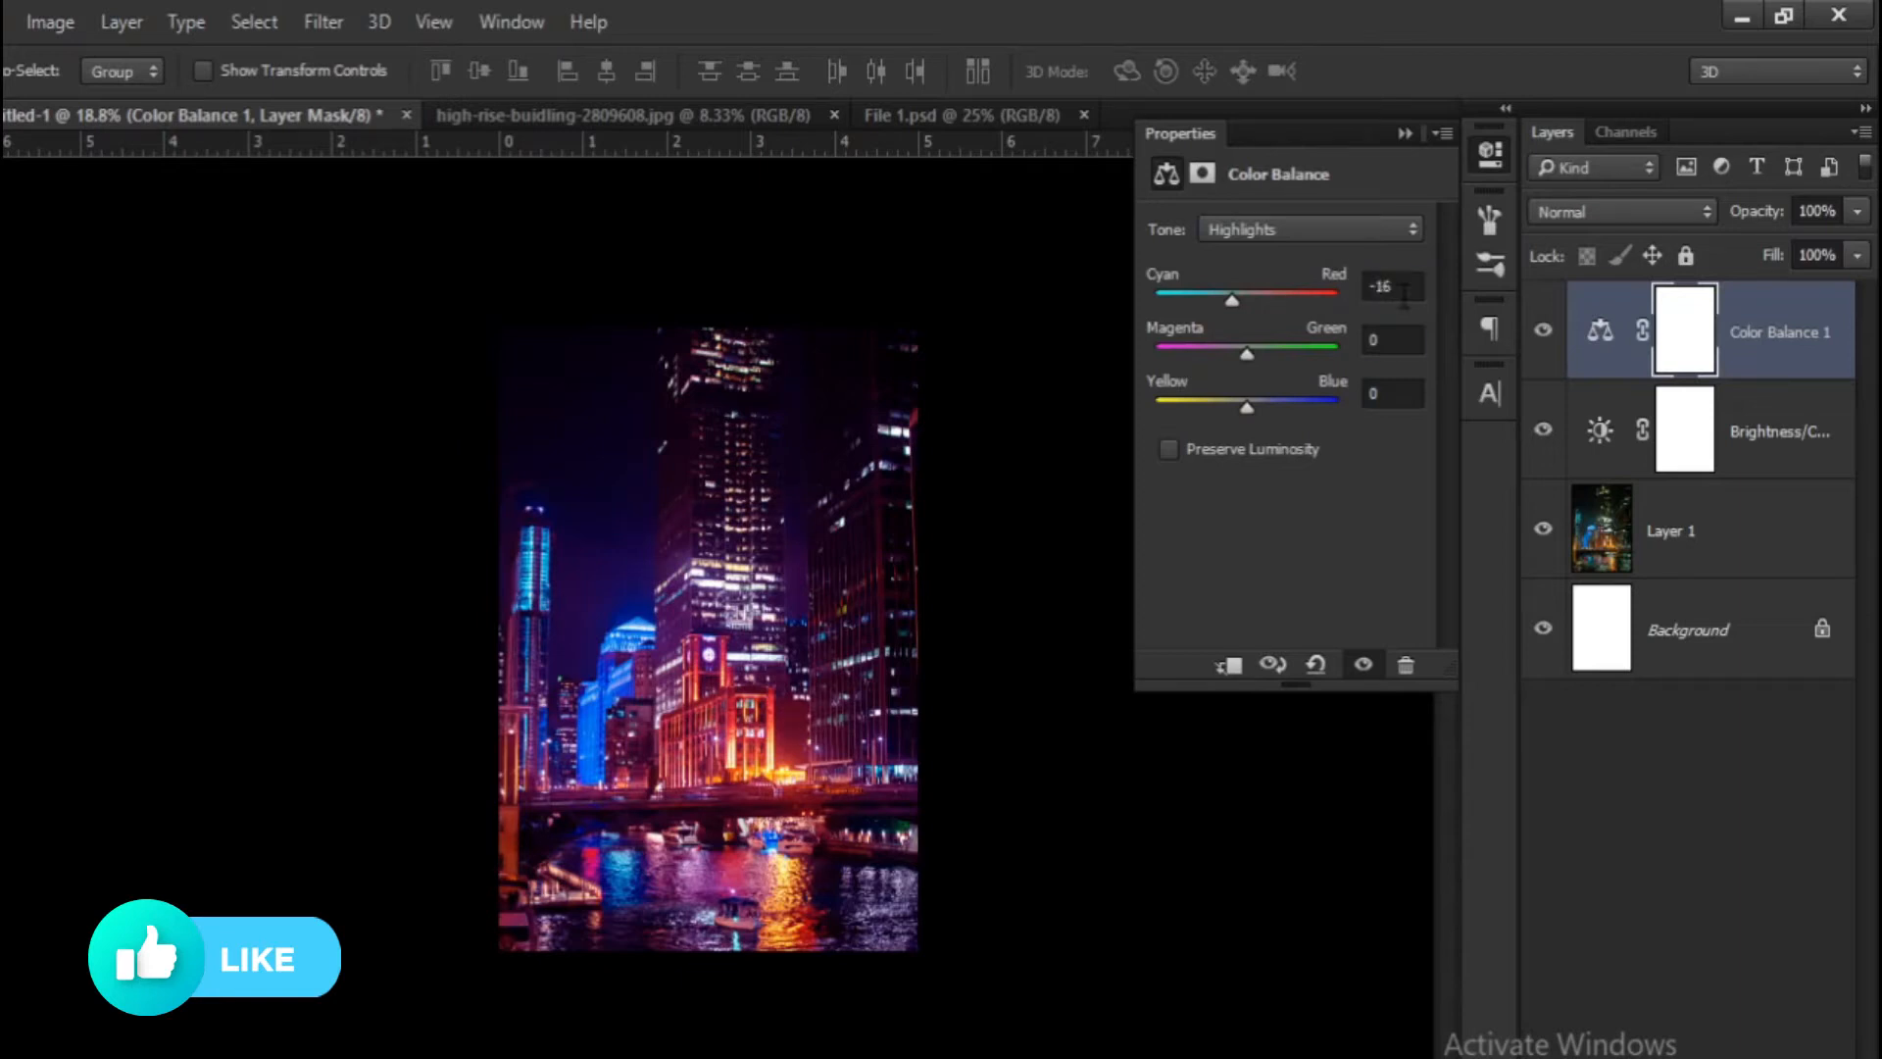
text(-45)
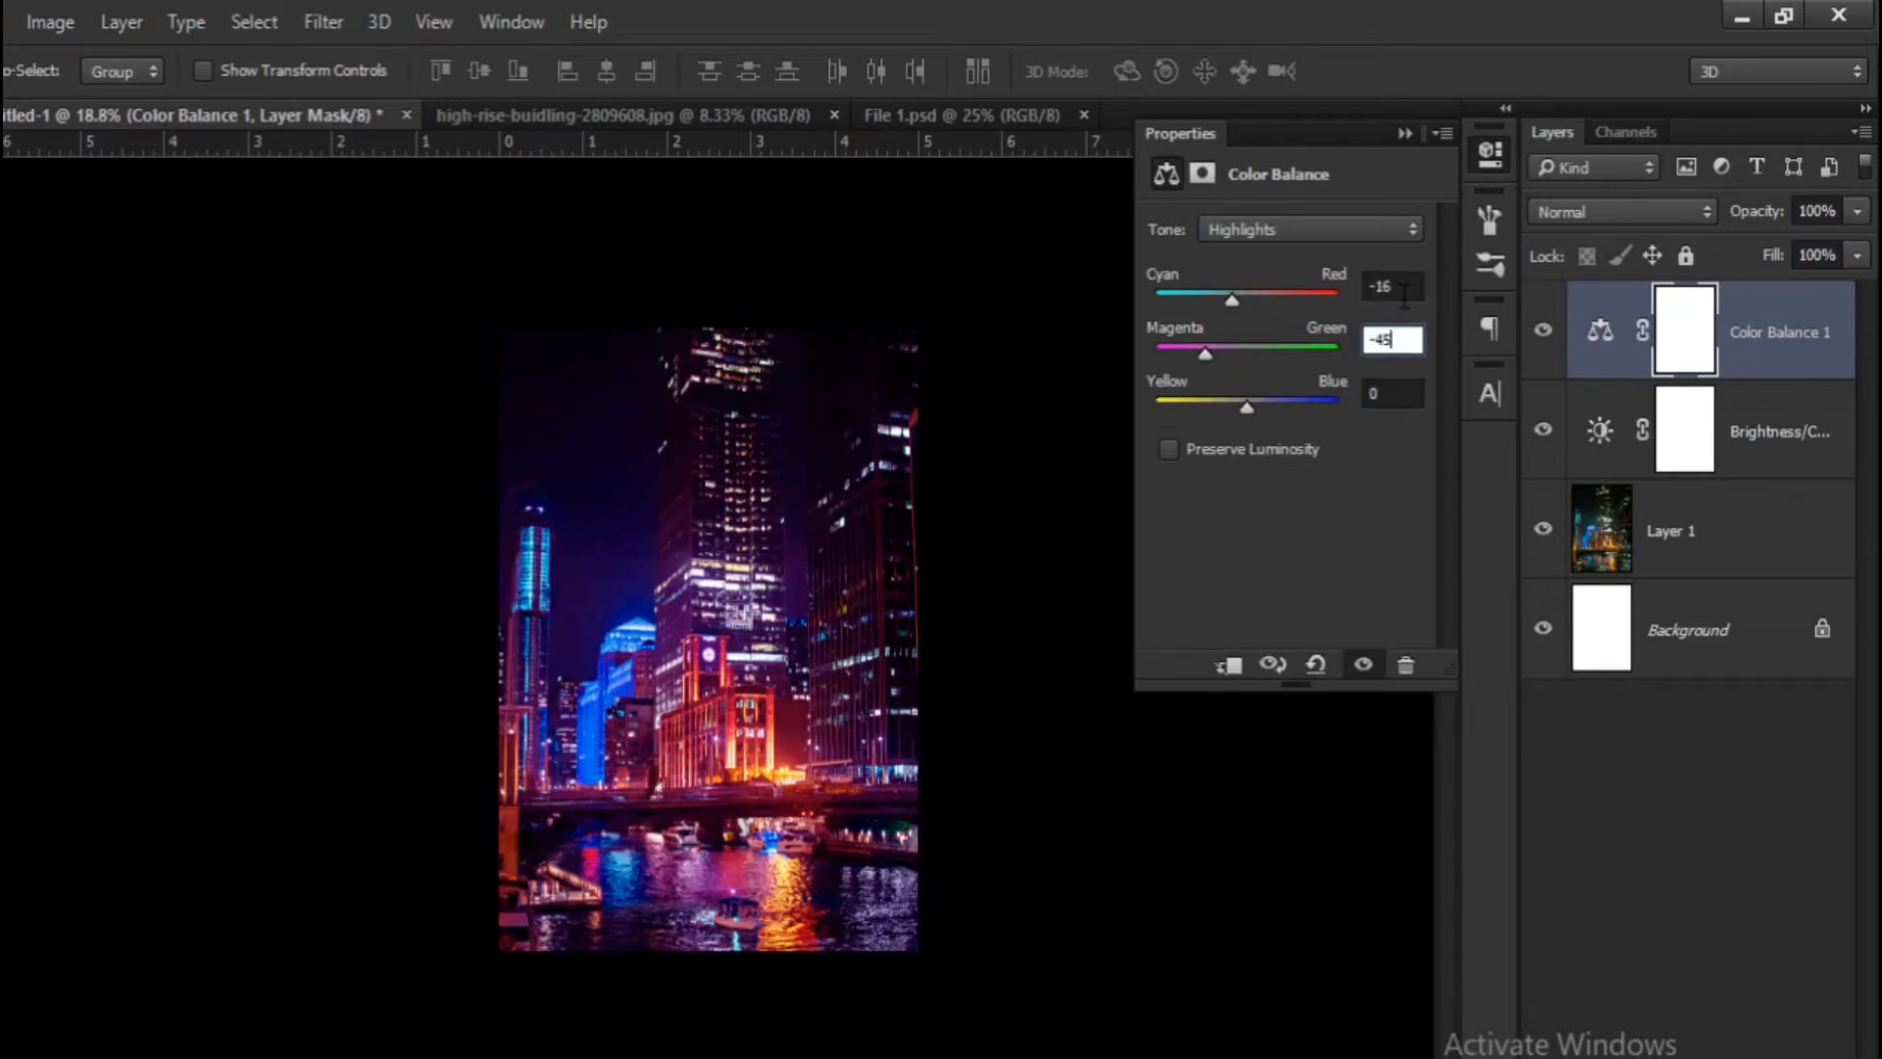
key(Tab)
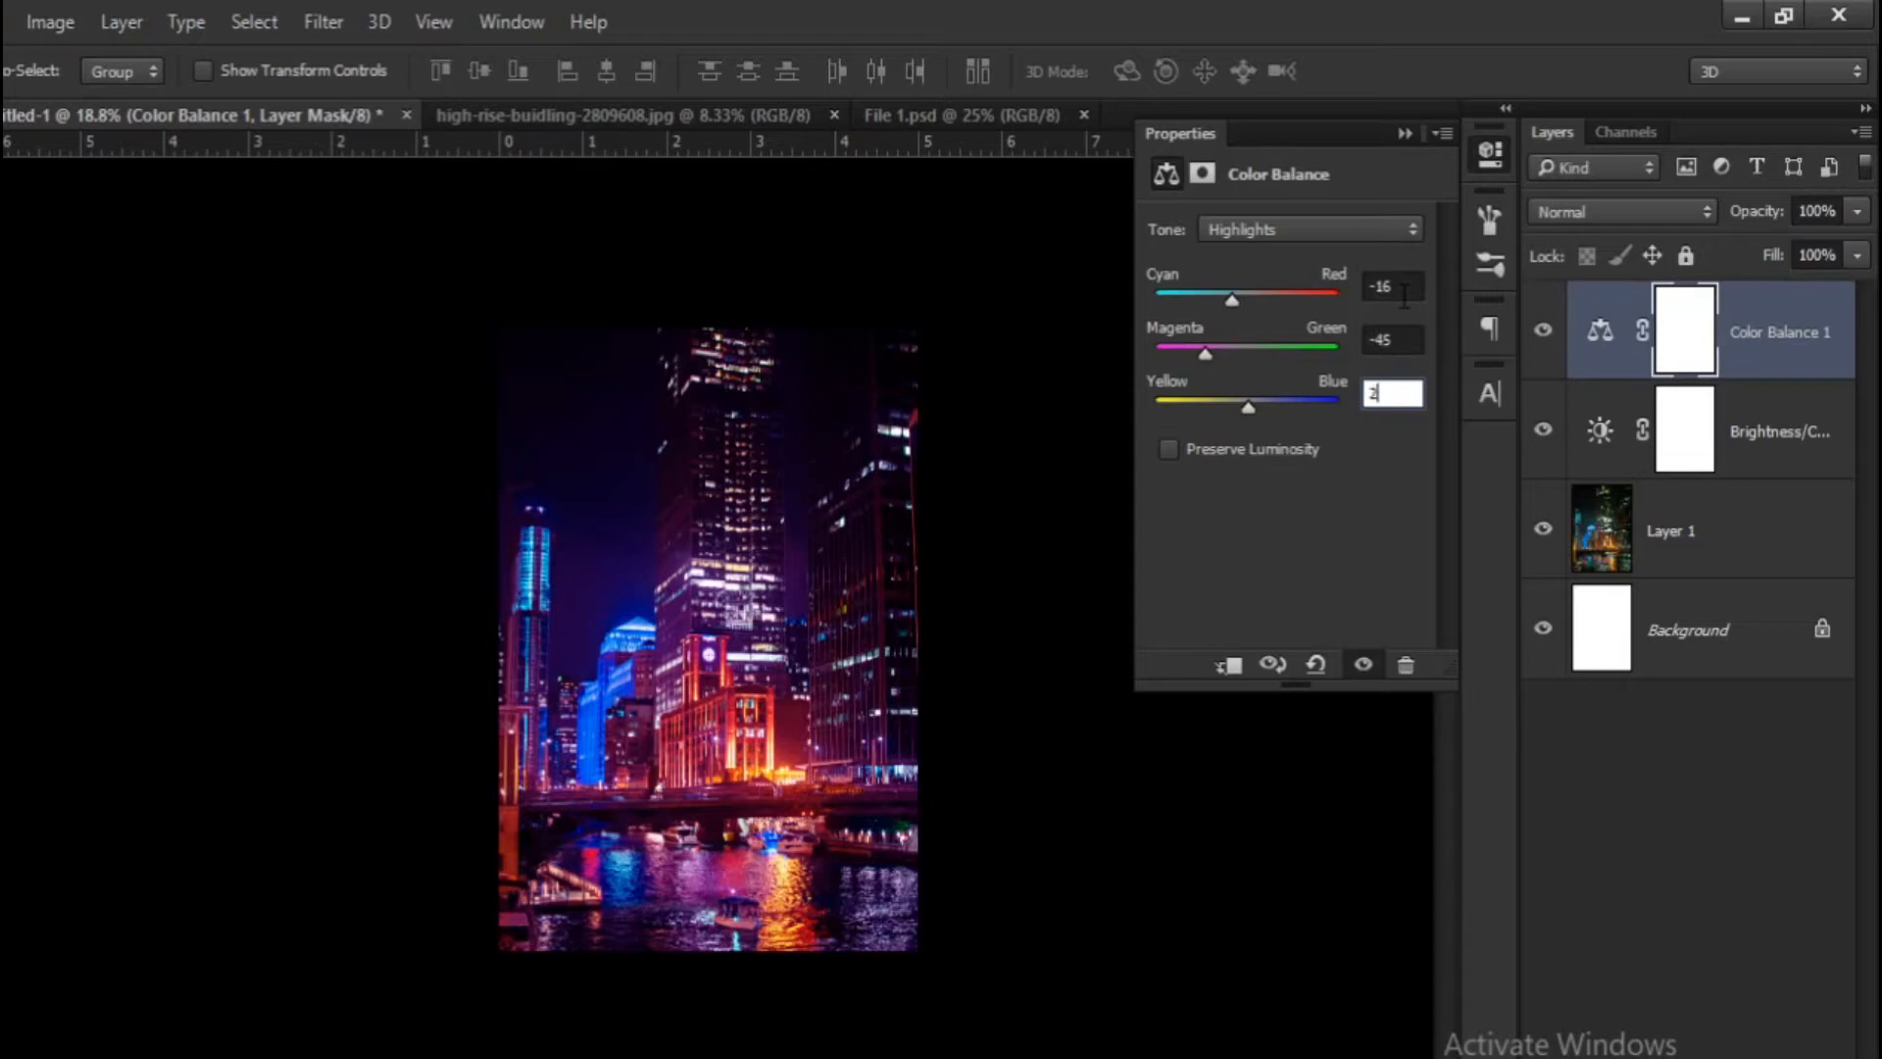
click(1408, 134)
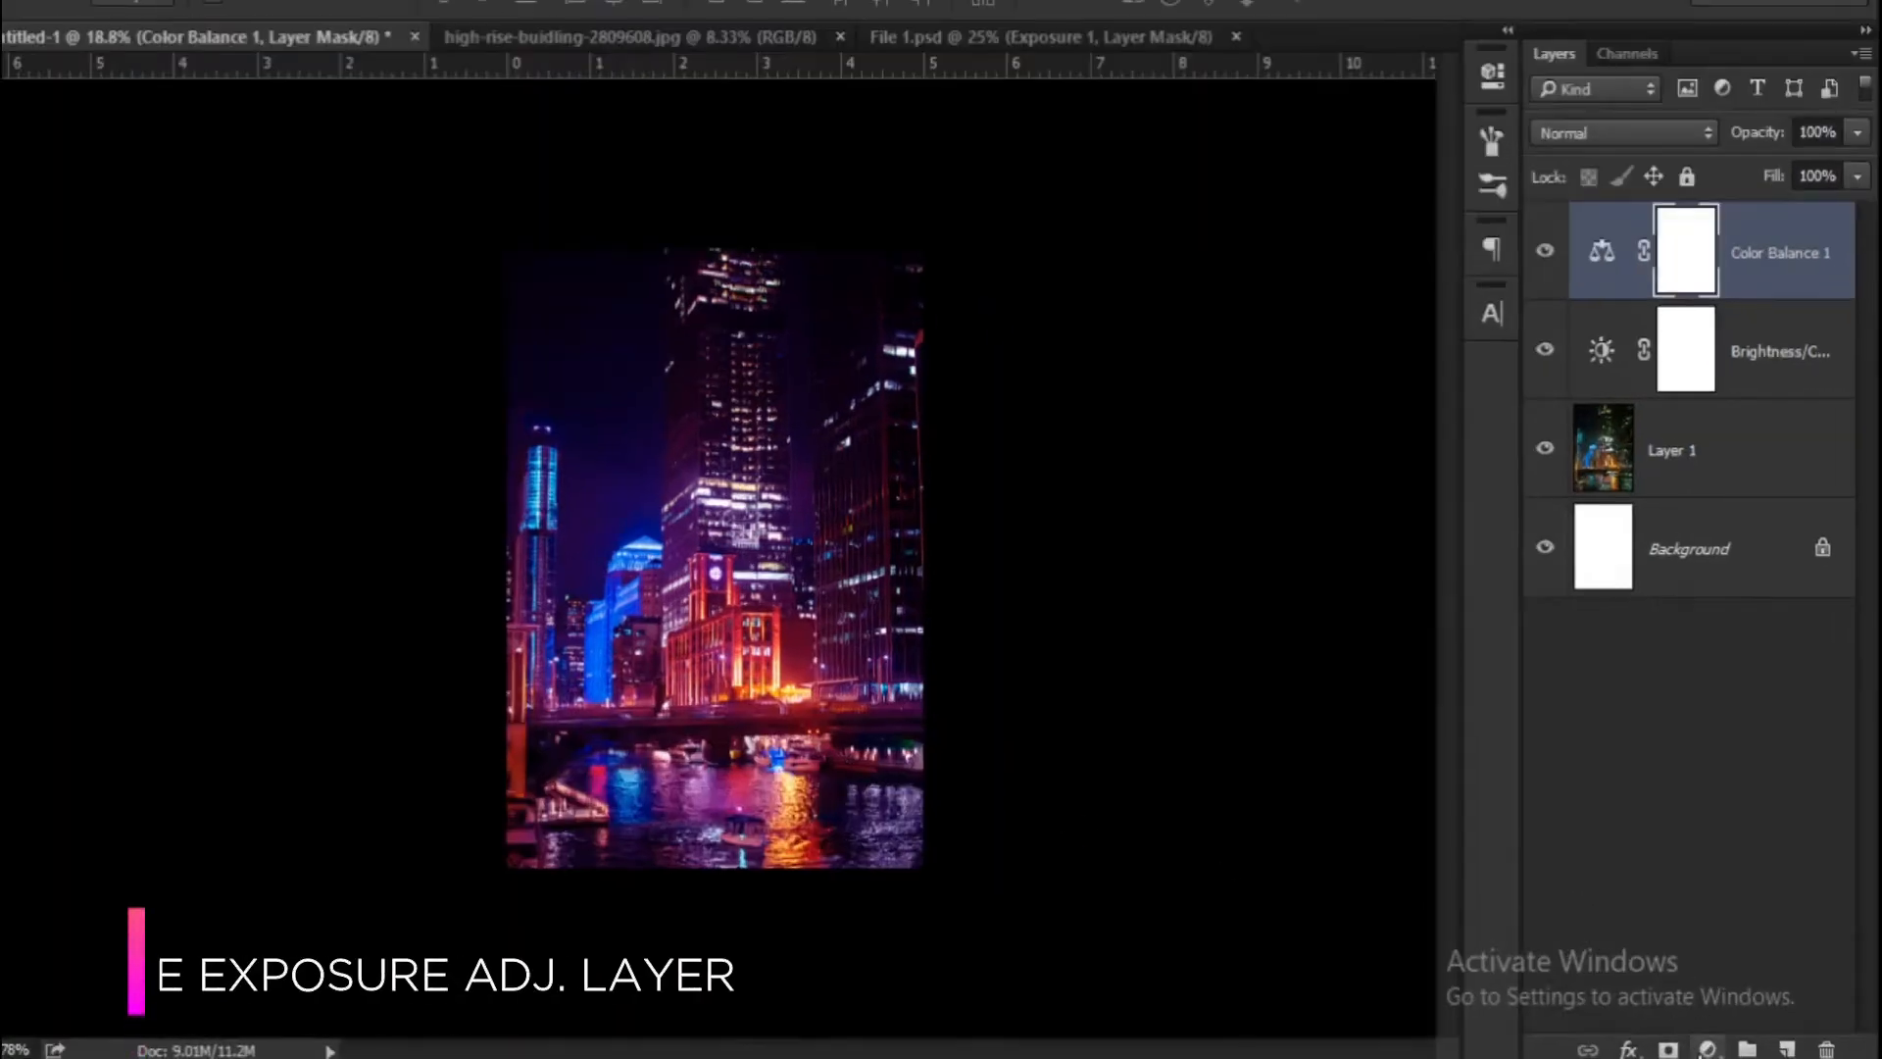
Add an Exposure adjustment layer above the Color Balance layer and slightly adjust its exposure value.
click(1707, 1049)
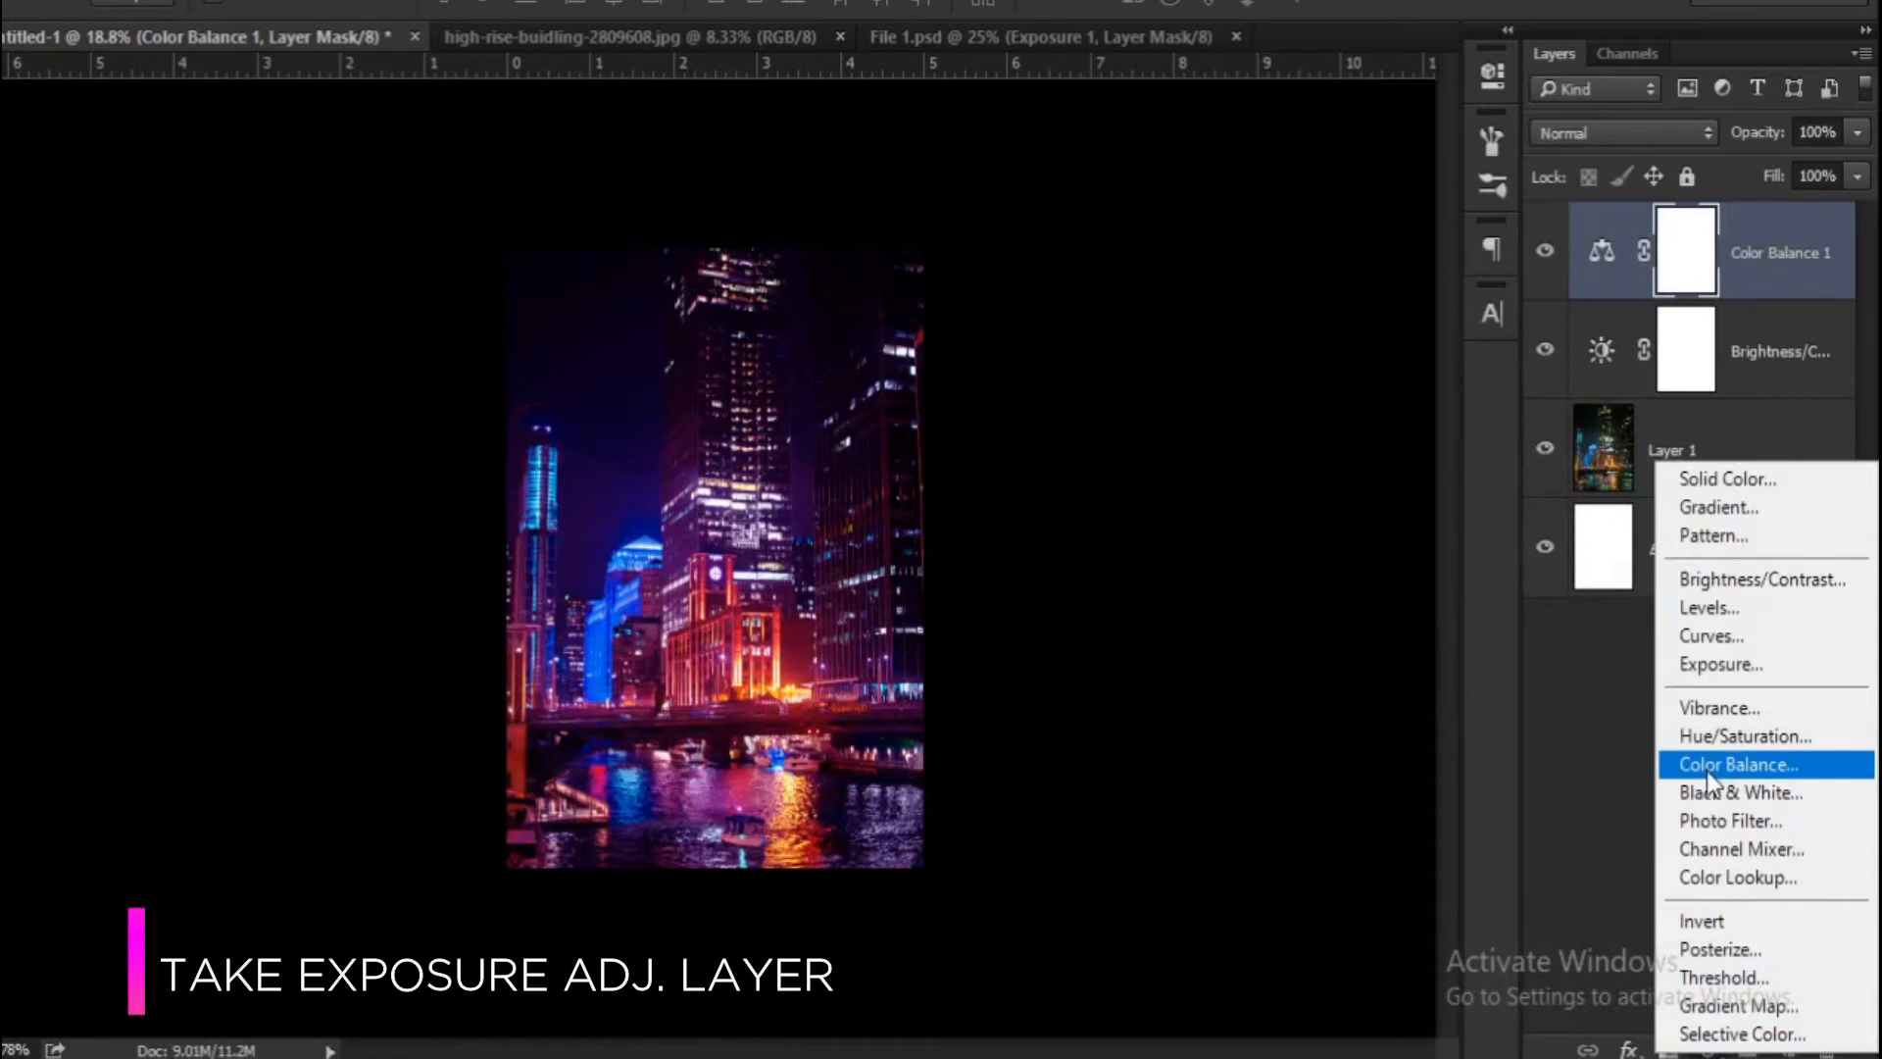
click(1705, 667)
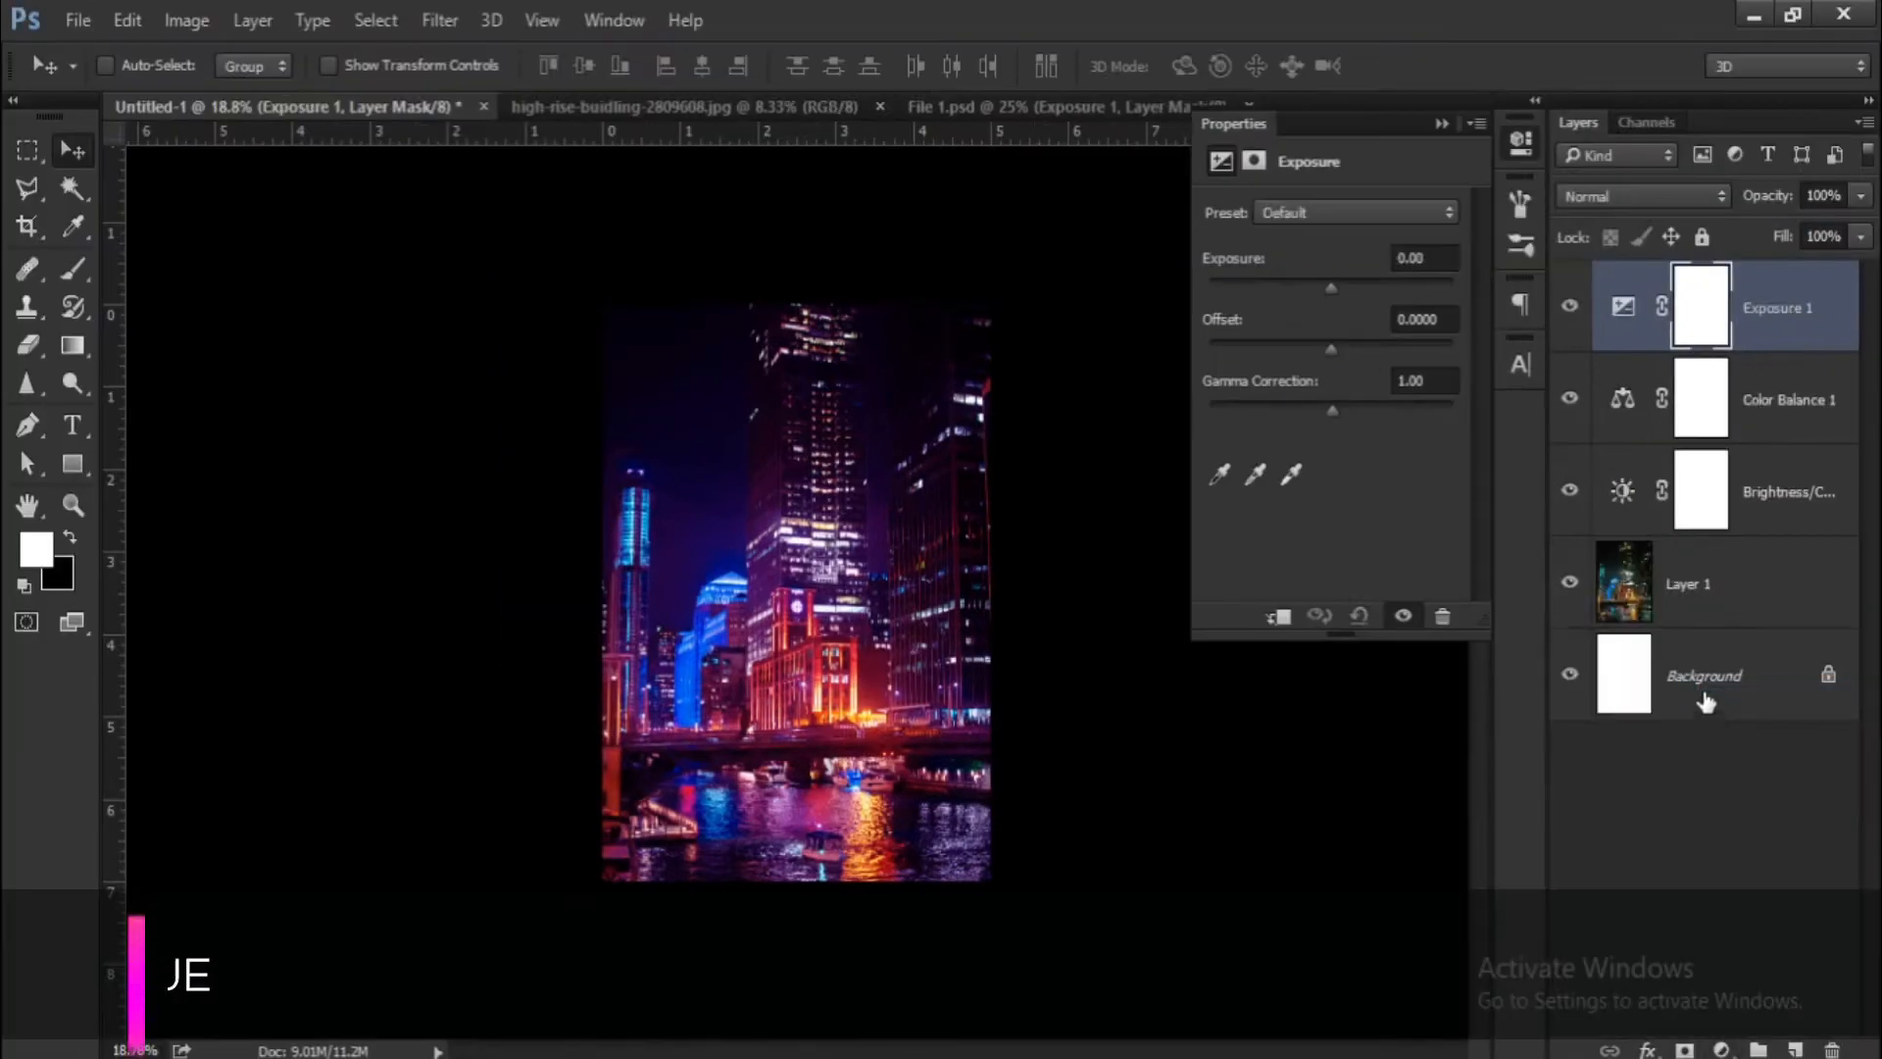
click(1434, 254)
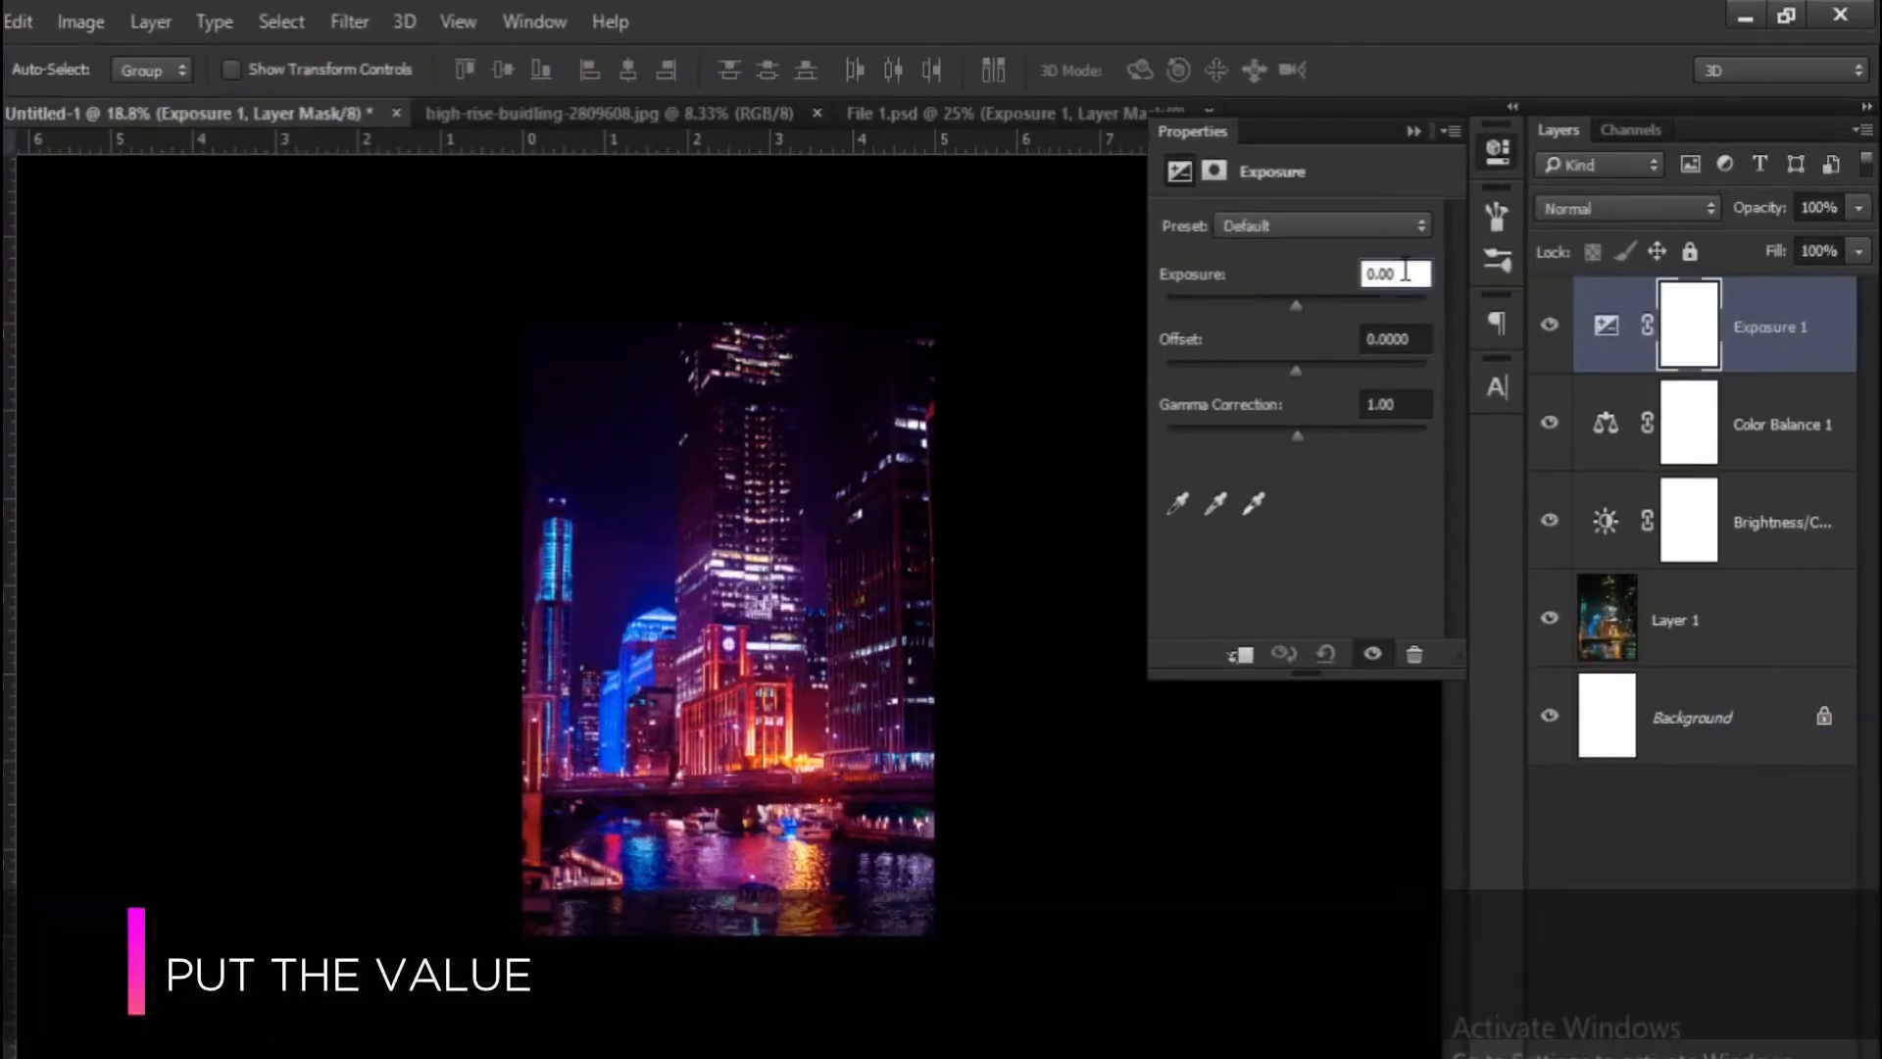
text(8)
click(1422, 132)
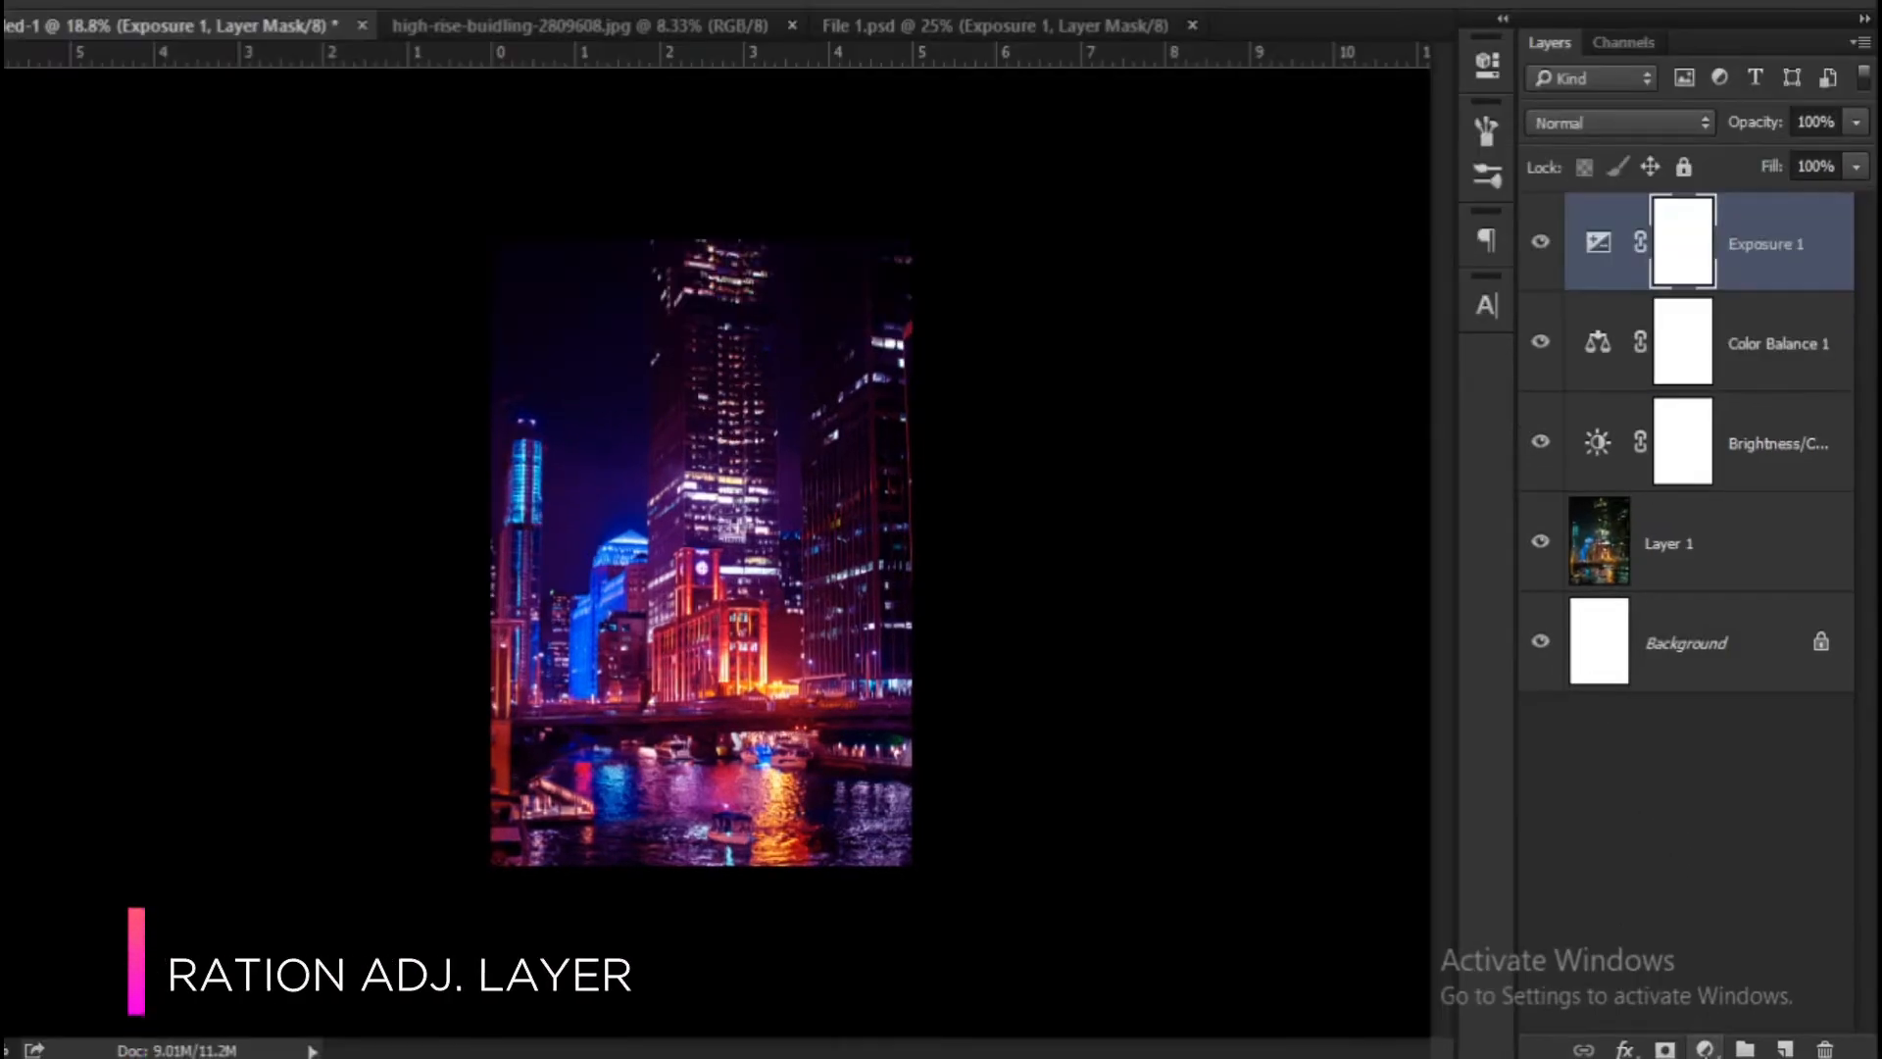
Add a Hue/Saturation adjustment layer on top with hue 11, saturation -1 and lightness -6.
click(1722, 1049)
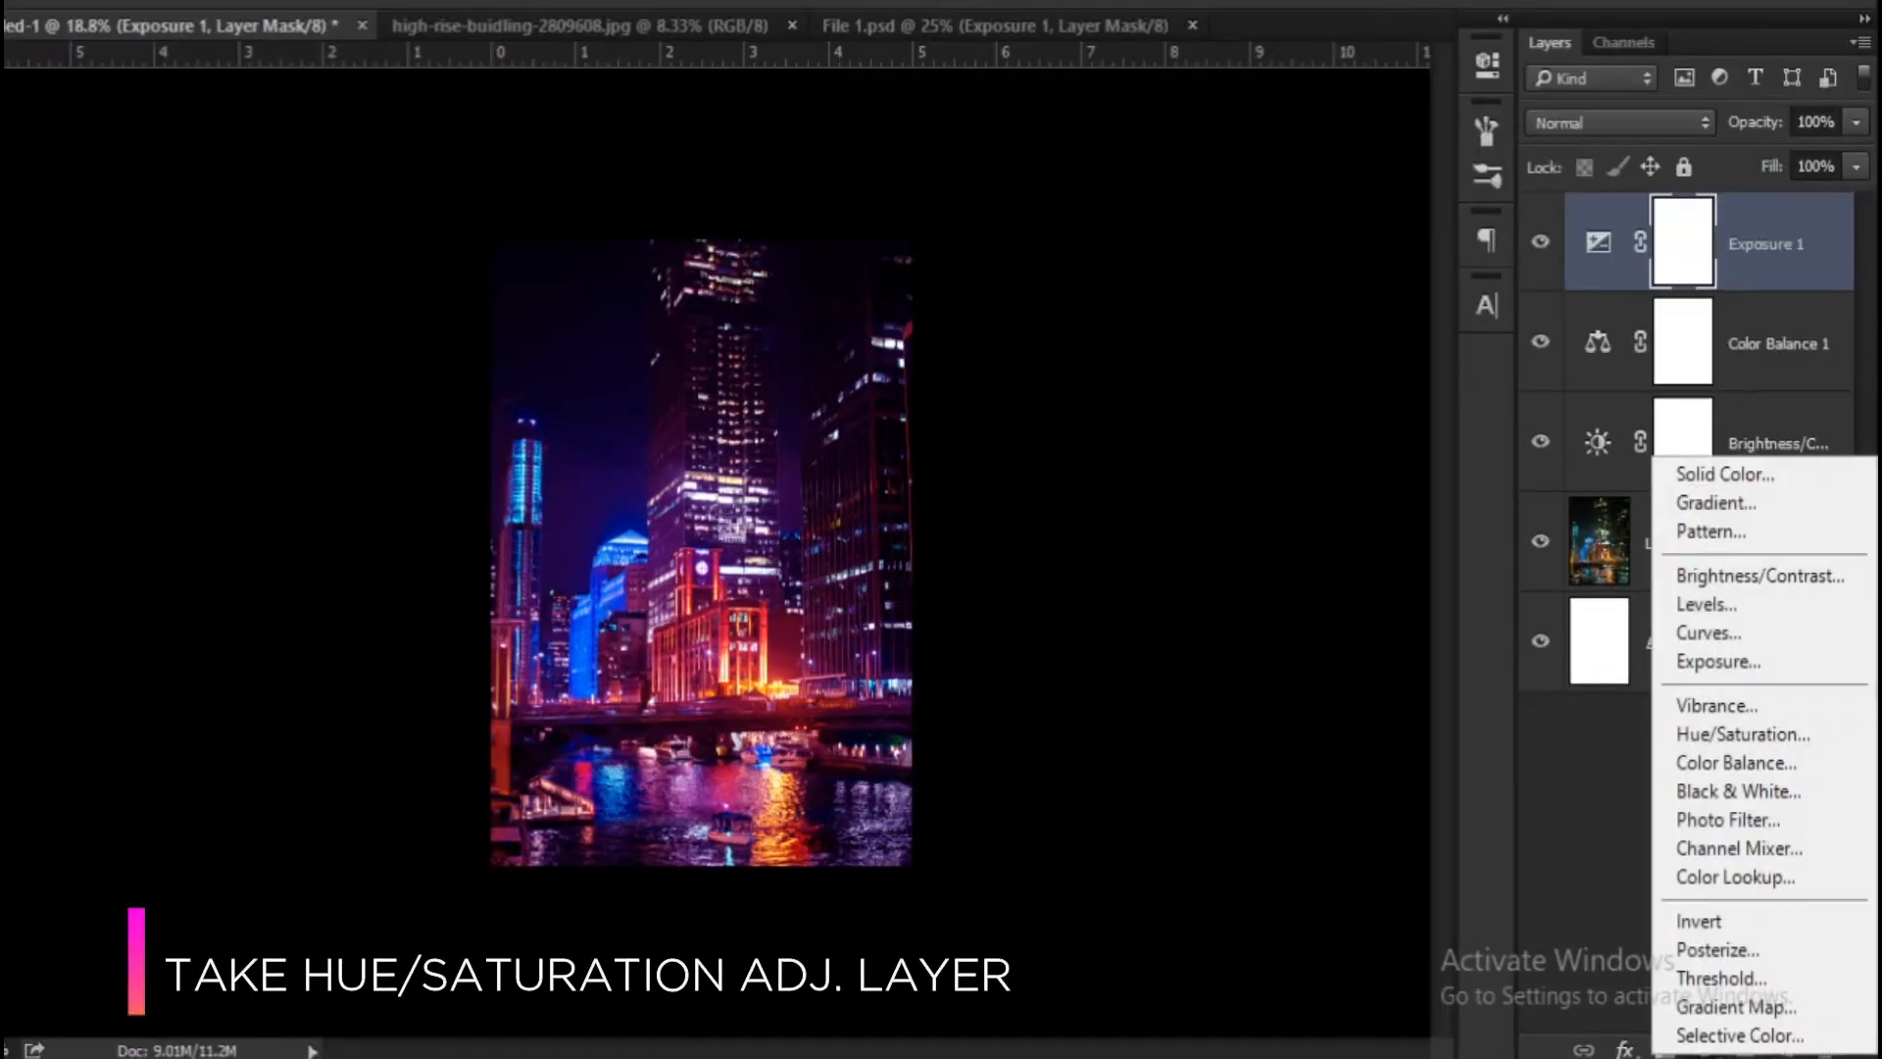
click(1713, 743)
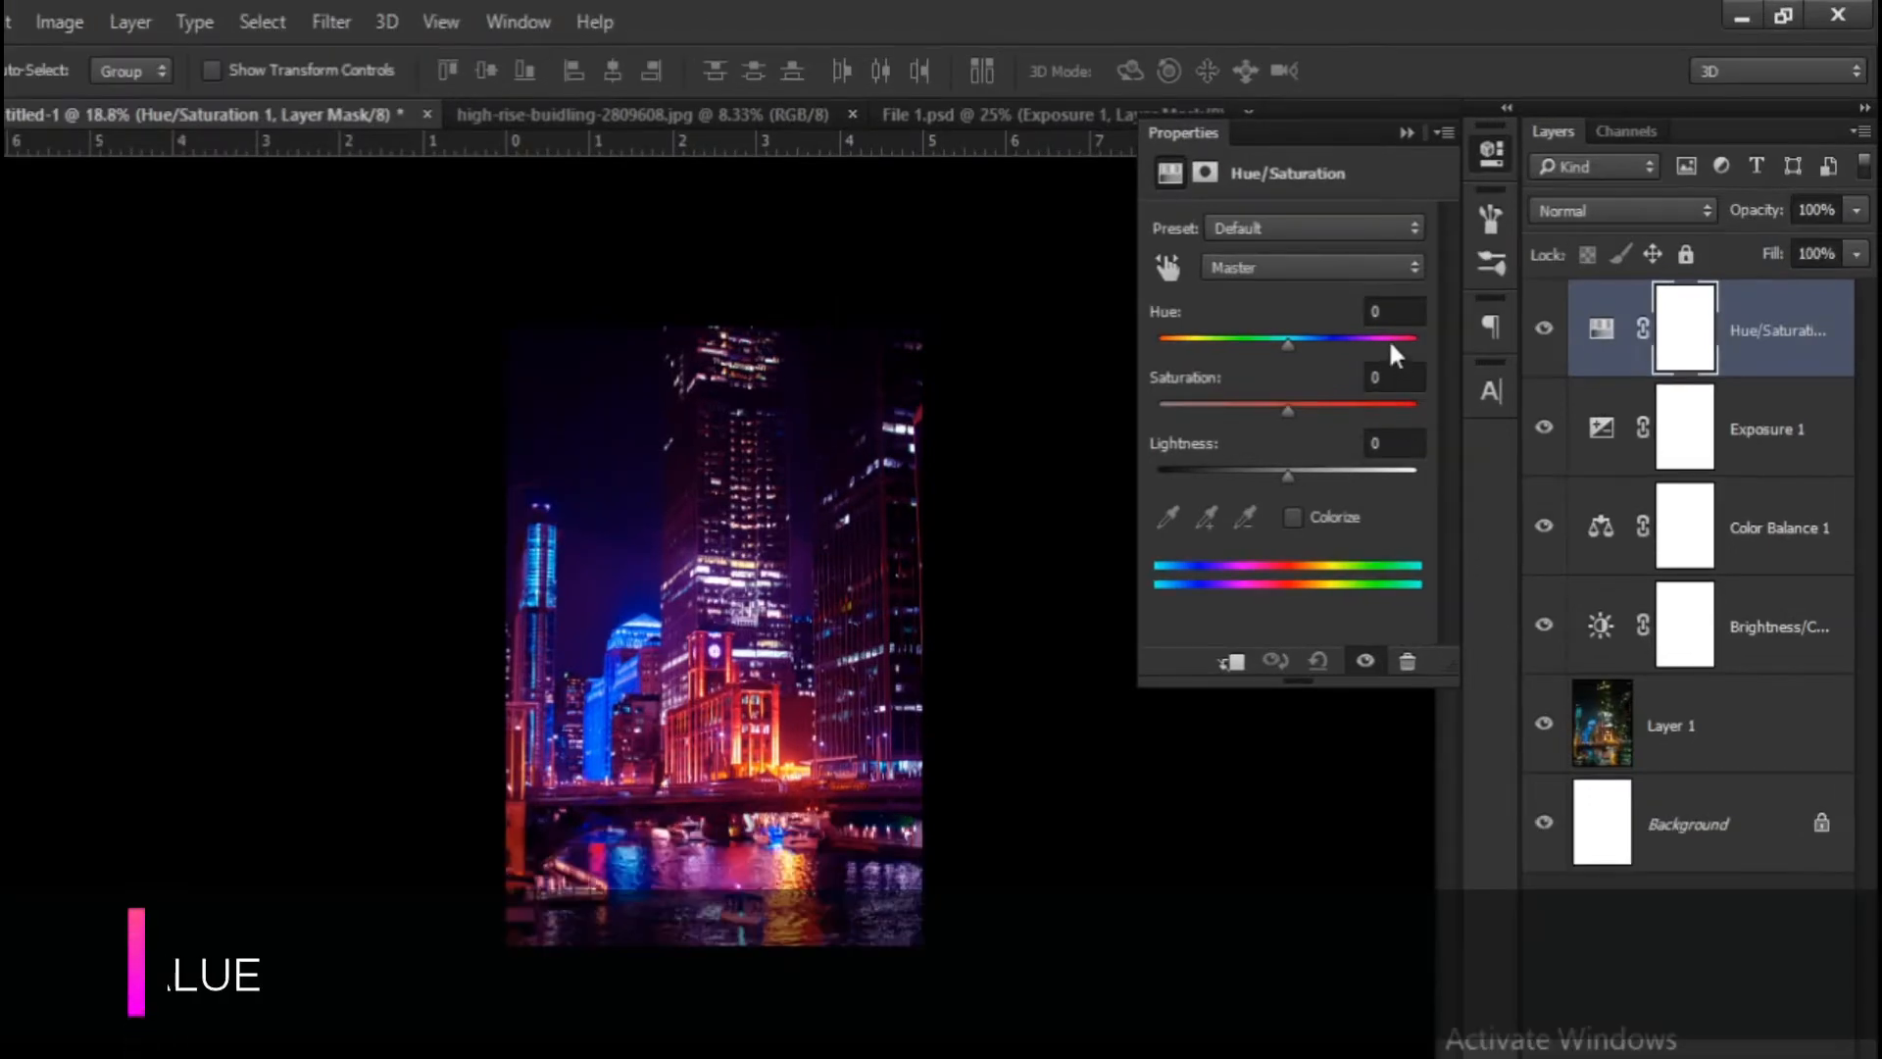
click(1428, 298)
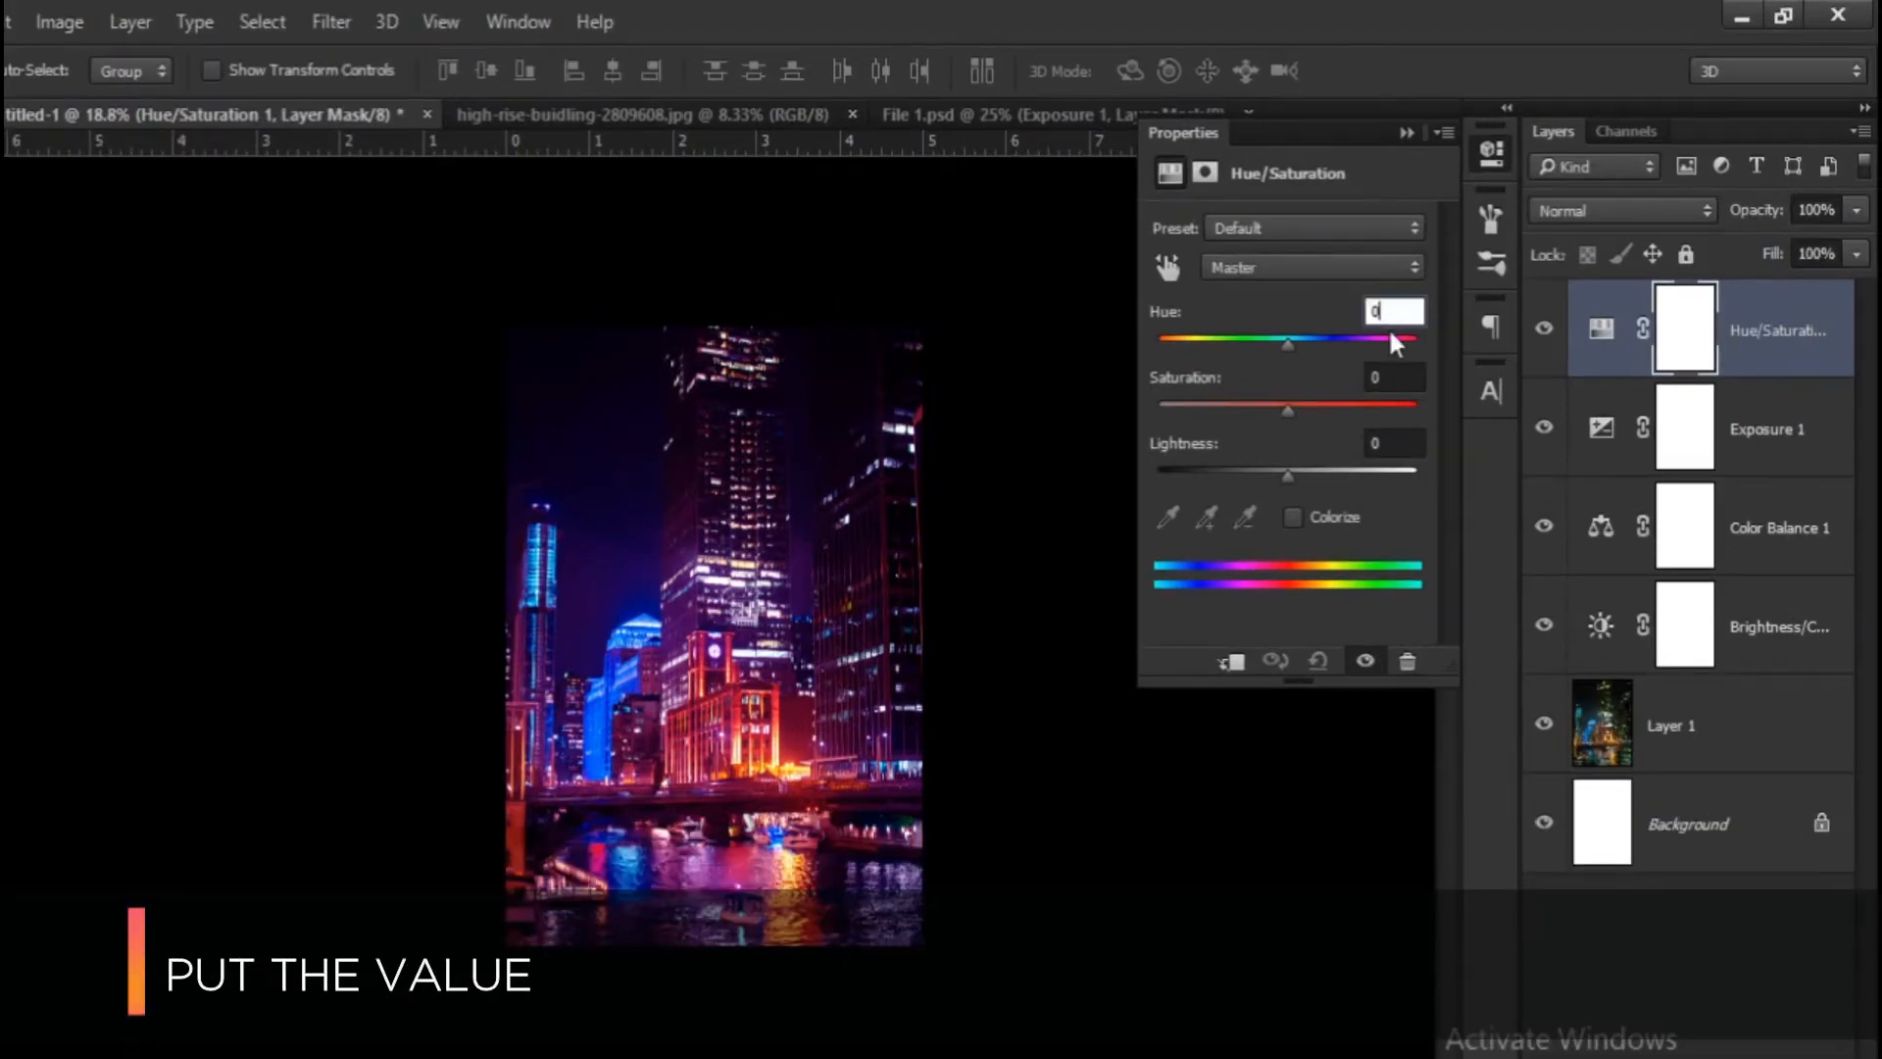
key(BackSpace)
text(11)
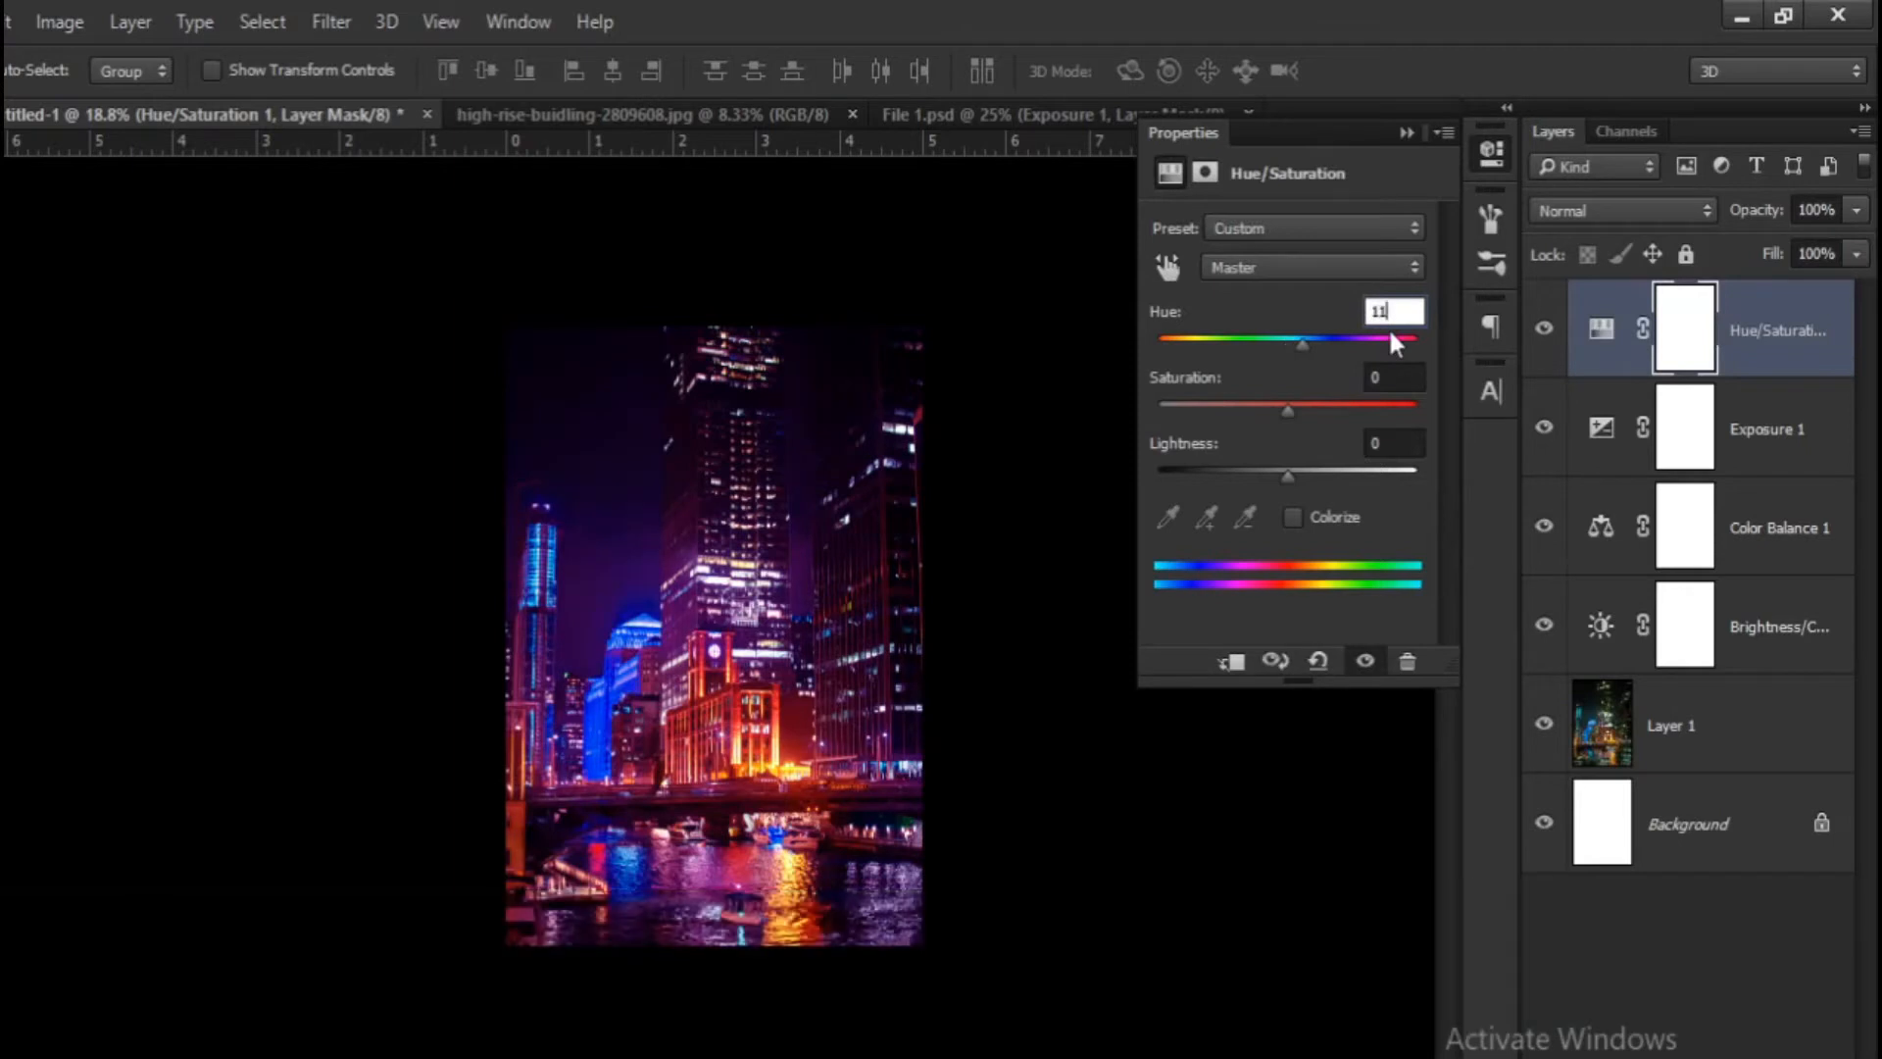
key(Tab)
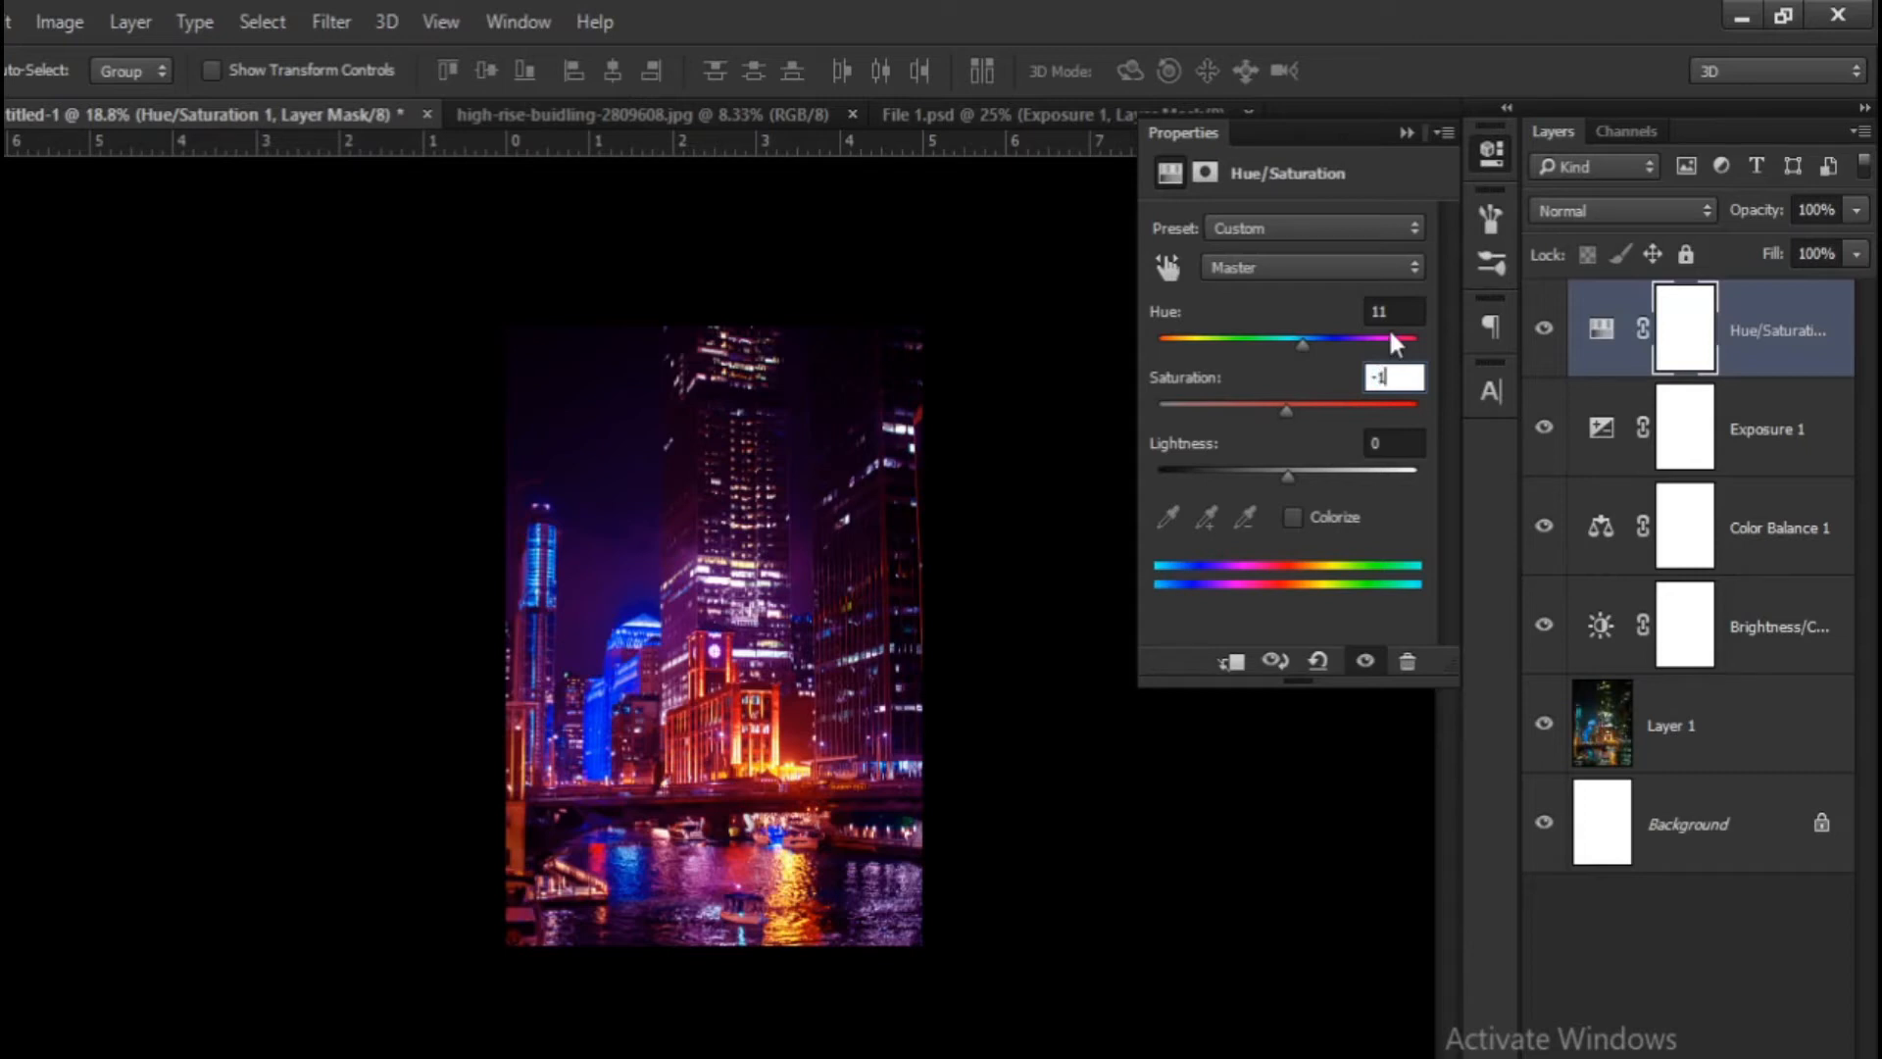
key(Tab)
text(-6)
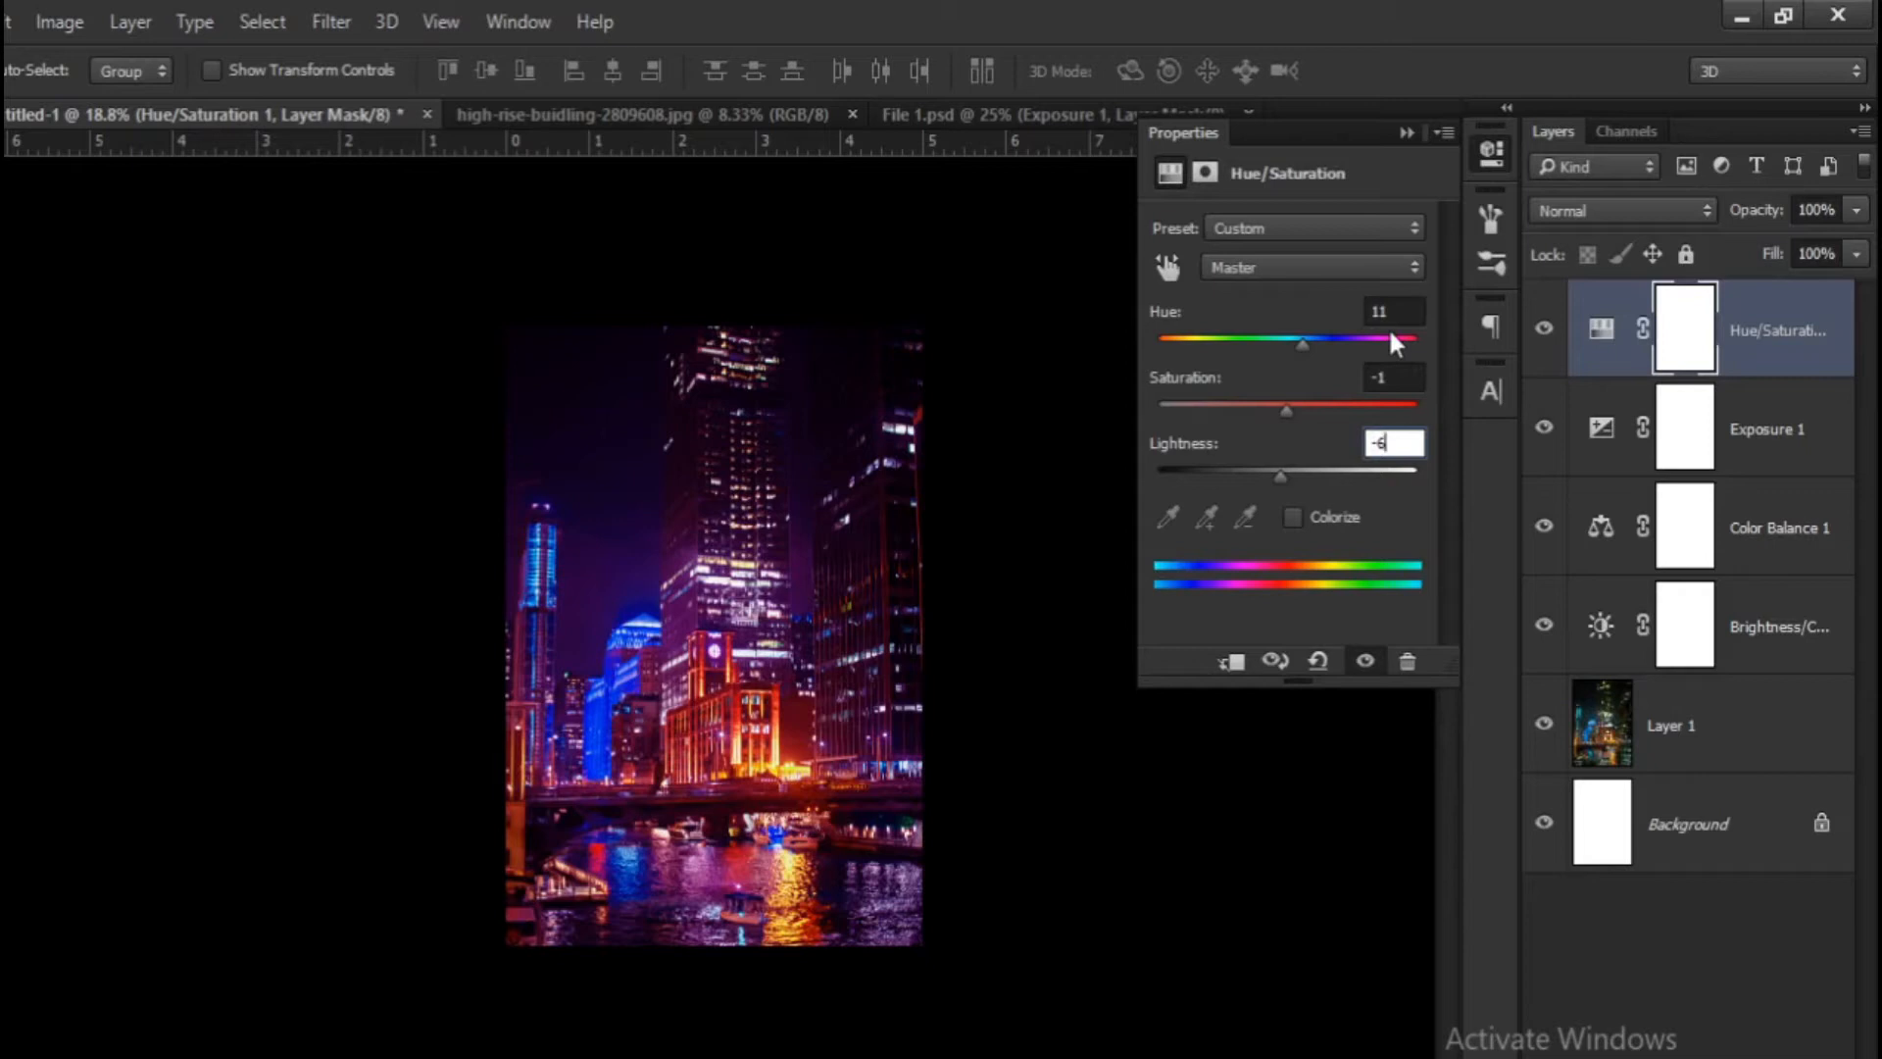
click(1408, 133)
Duplicate the city photo layer and apply a strong Gaussian Blur to the copy.
scroll(847, 712, down, 2)
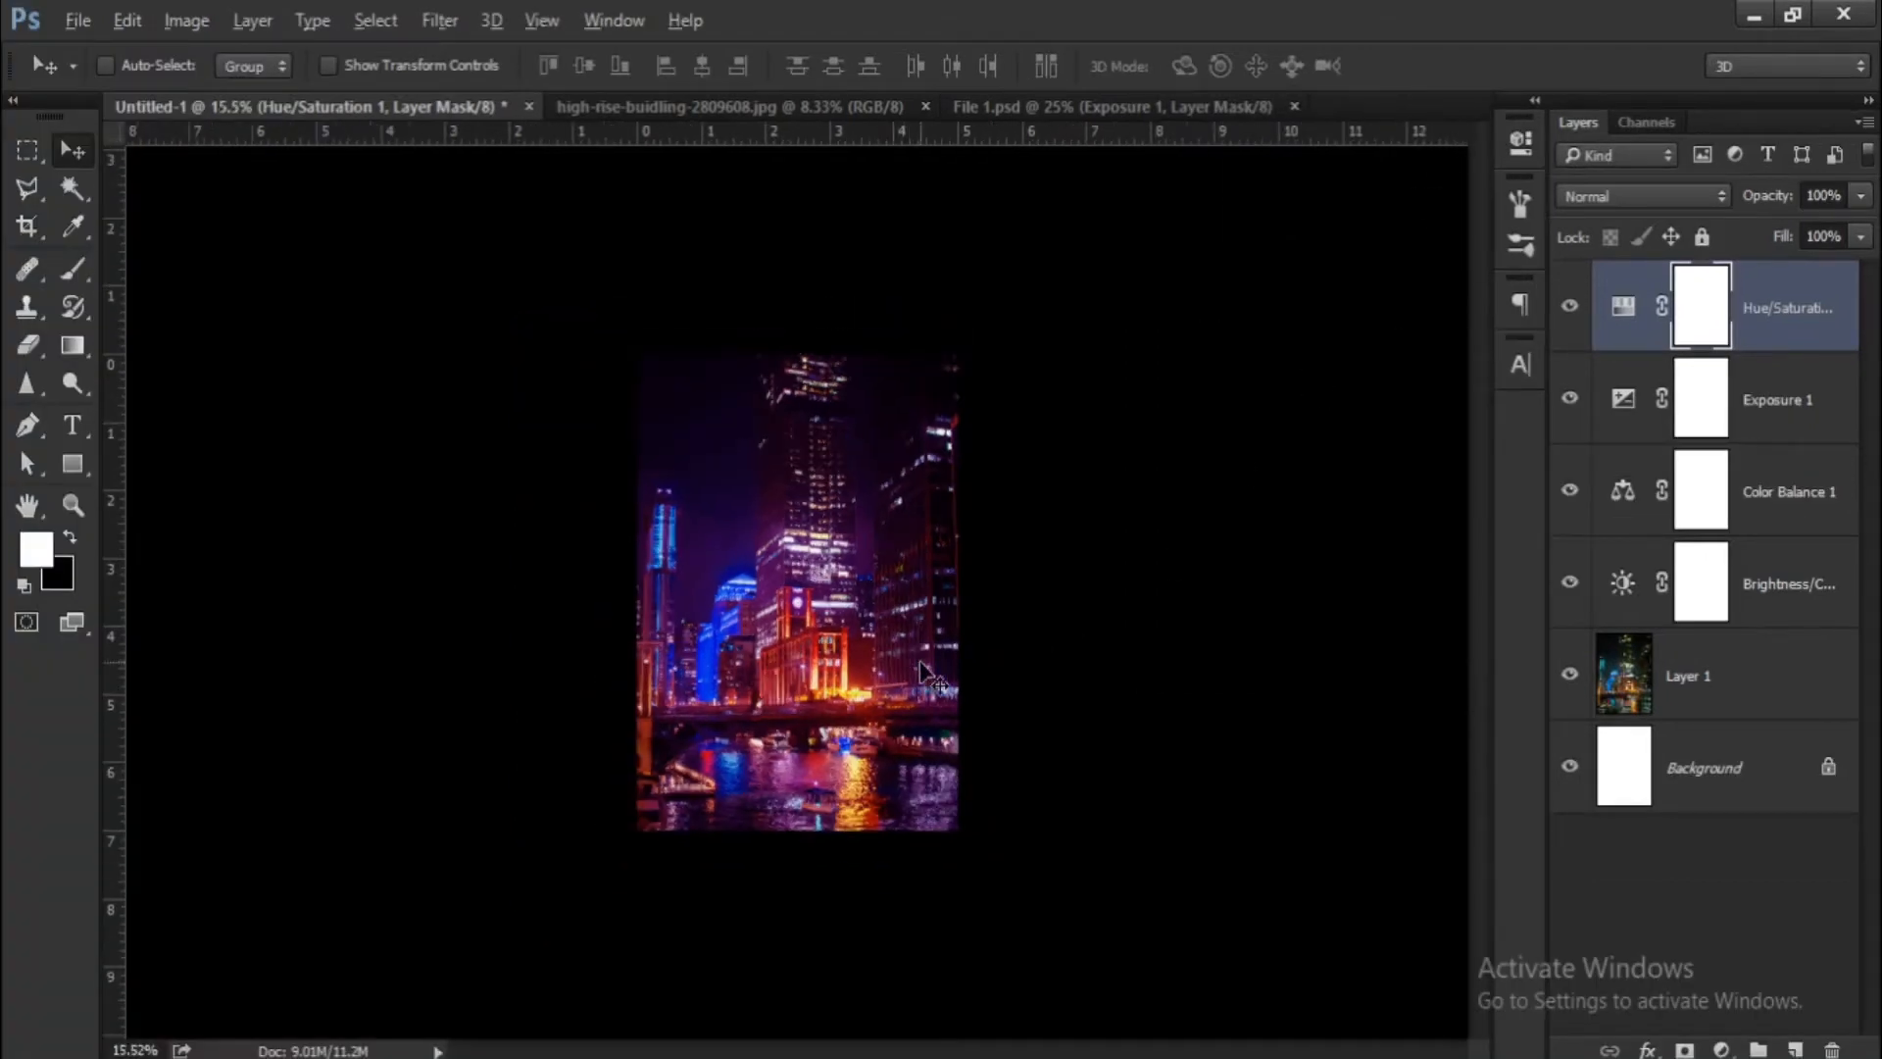
scroll(931, 676, up, 3)
click(1684, 675)
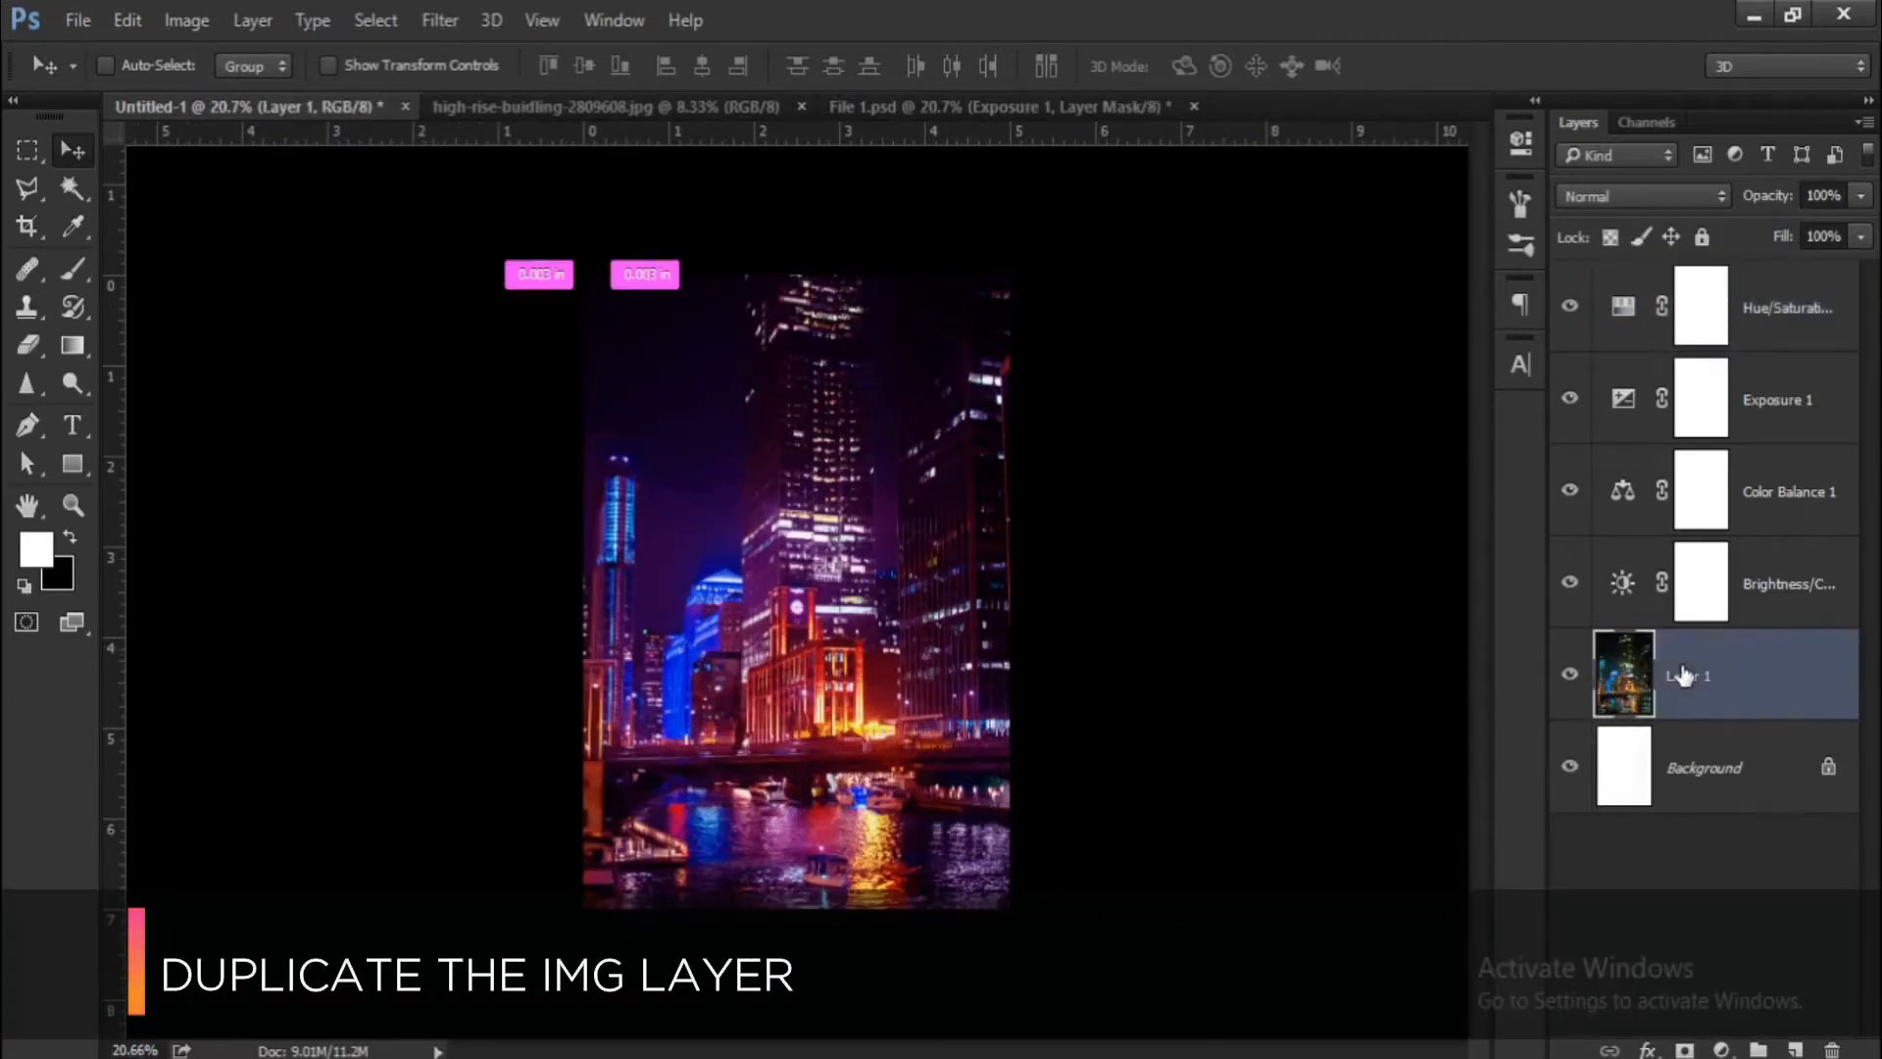
key(ctrl+j)
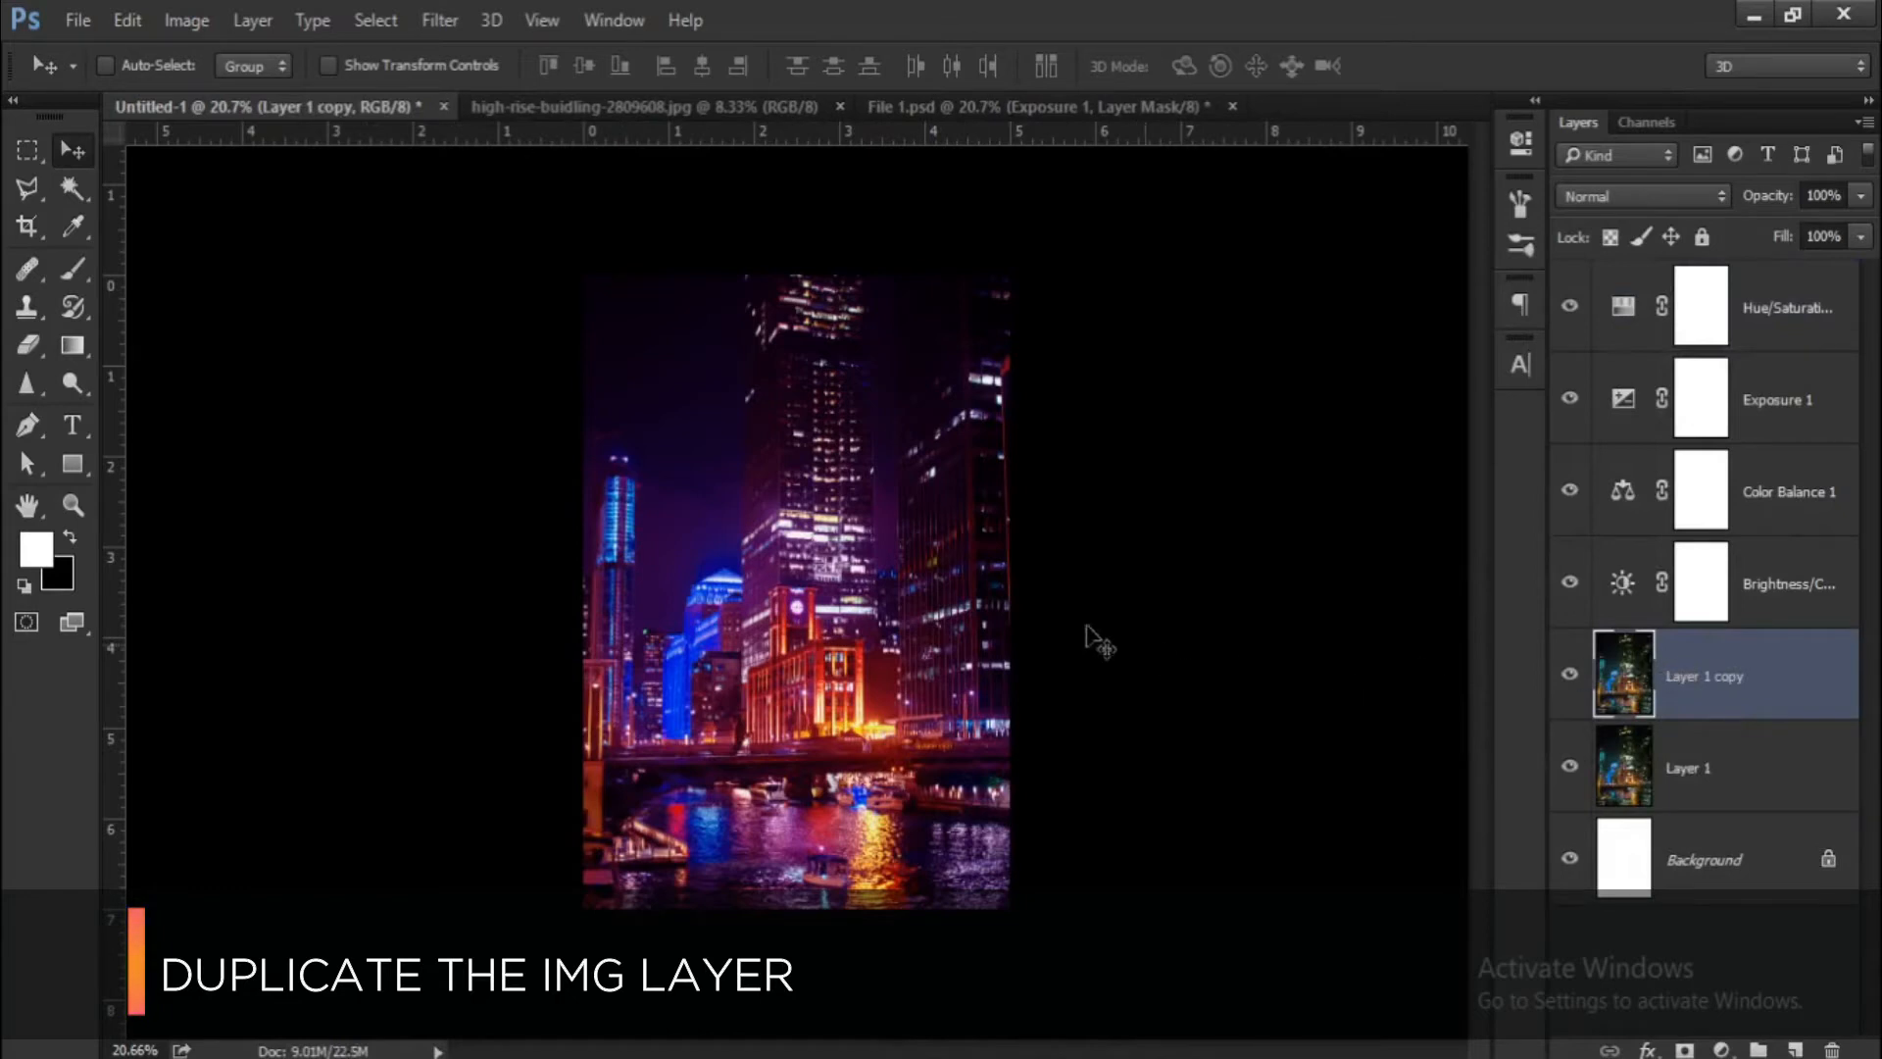
click(437, 21)
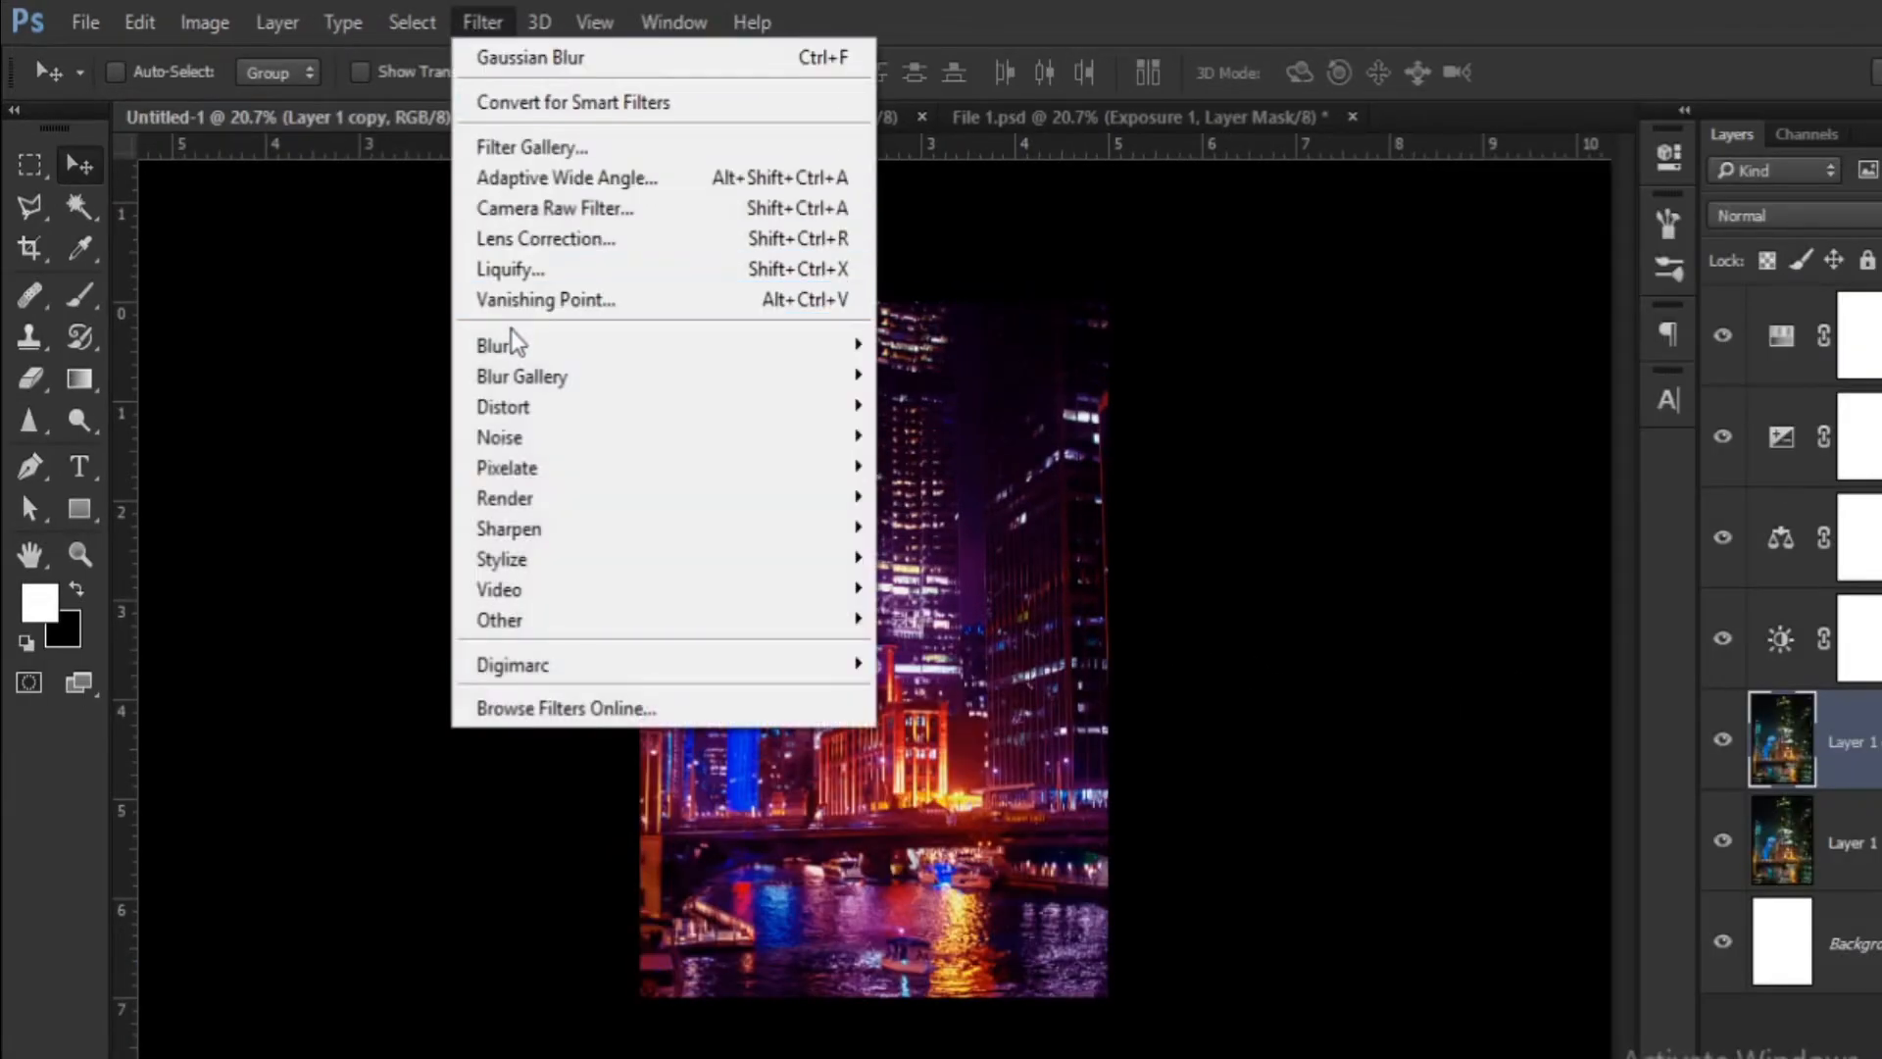
mouse_move(514, 347)
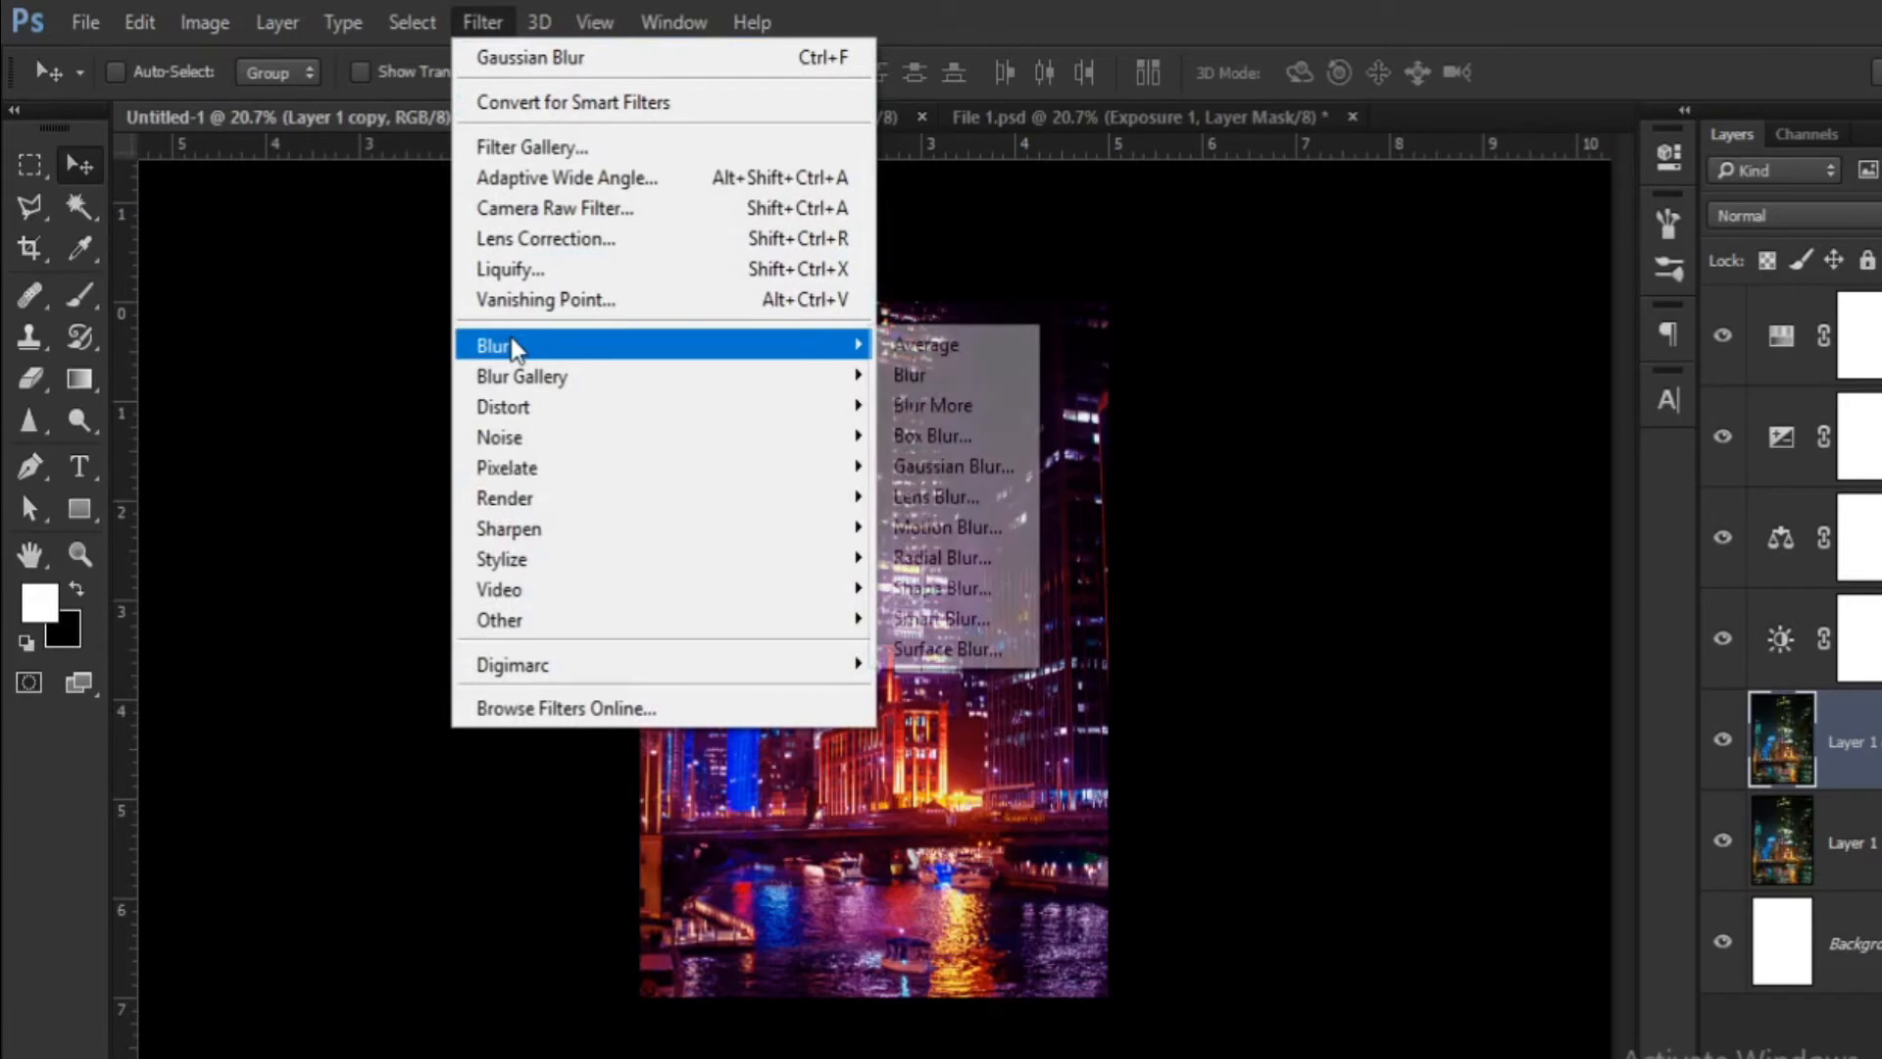
click(926, 468)
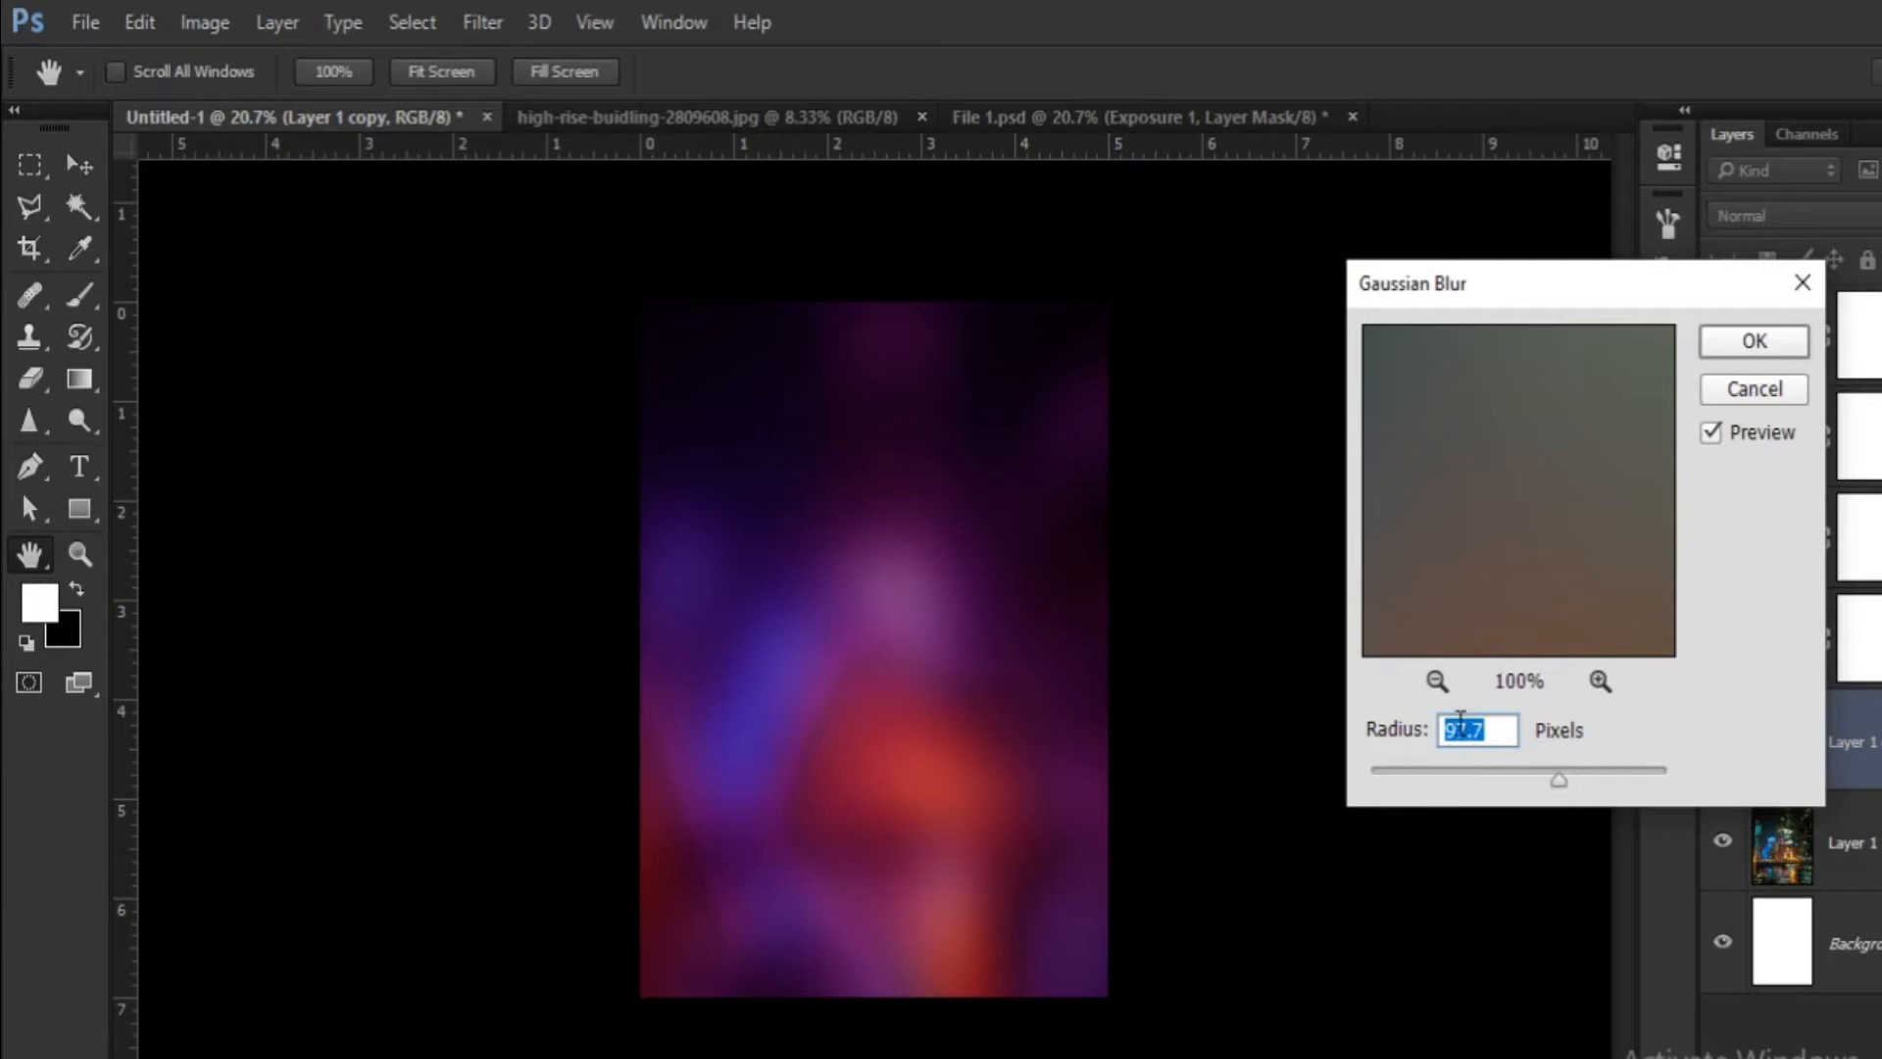
click(1744, 345)
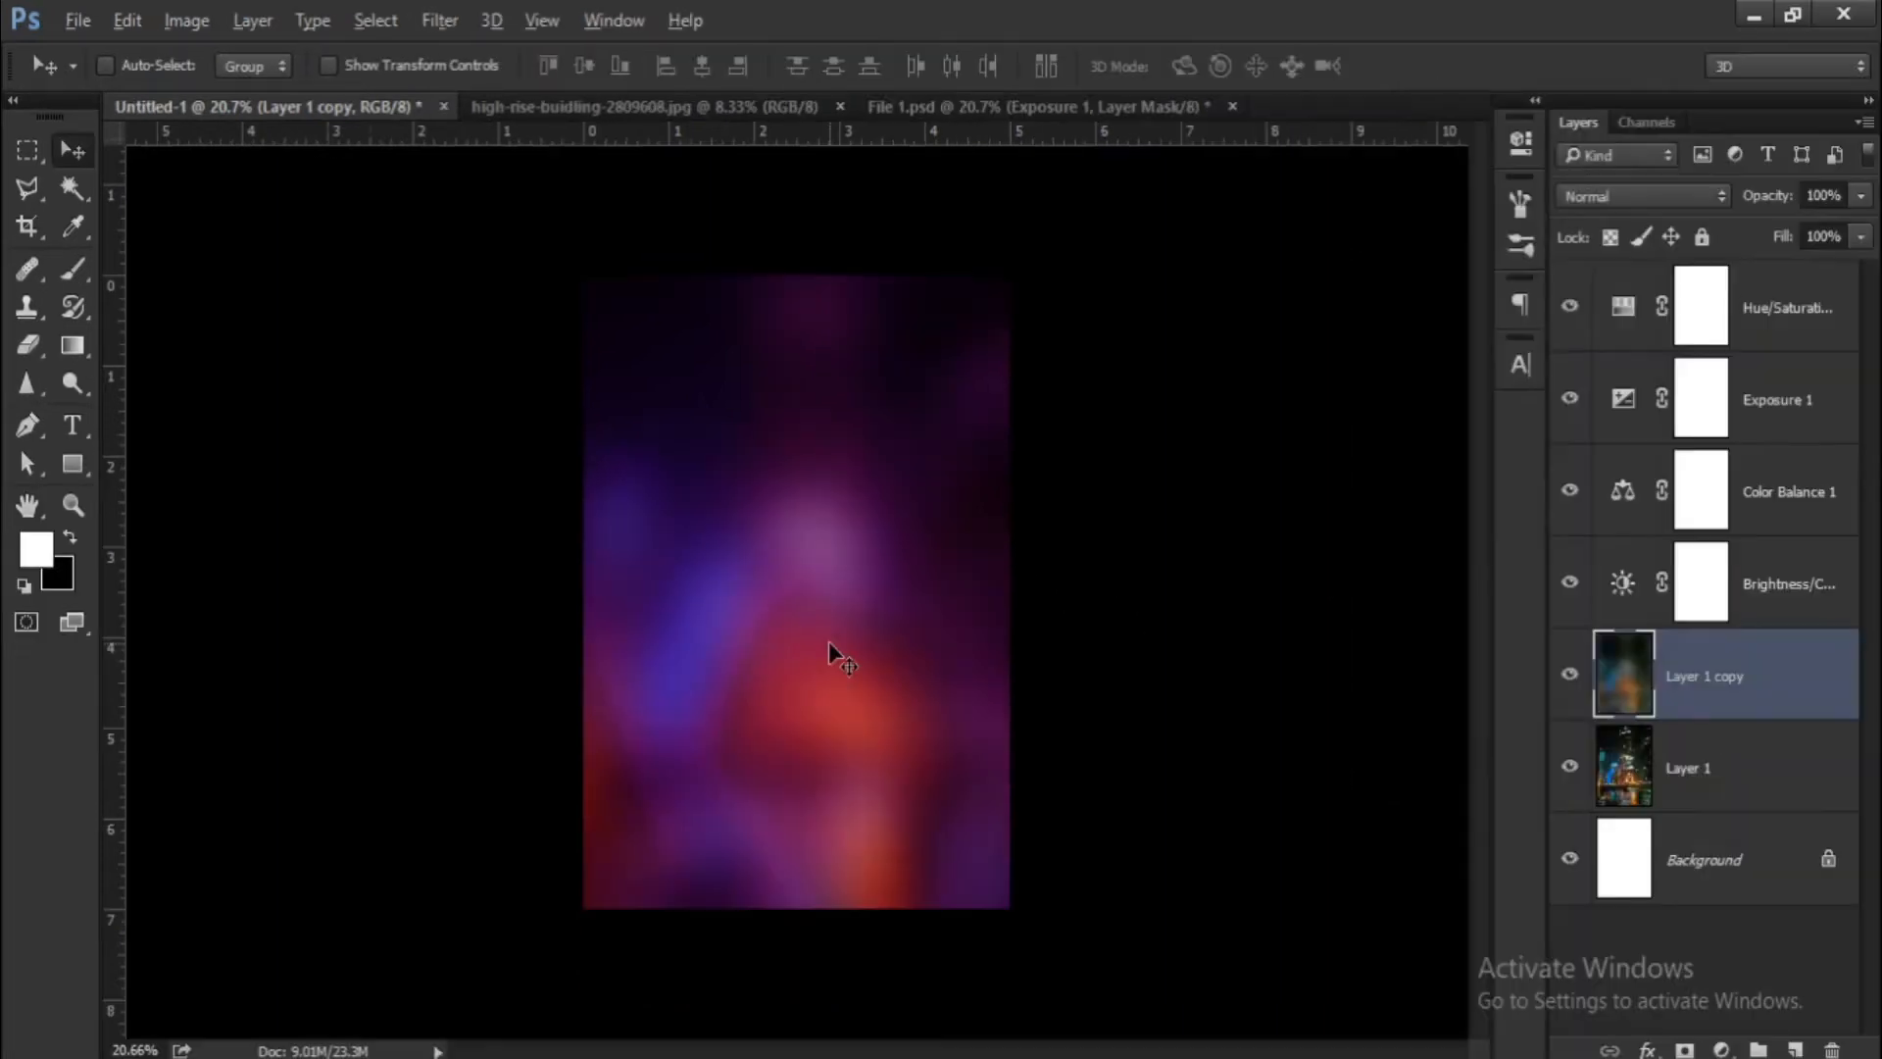
Add a layer mask to the blurred copy and paint black across its middle with a soft 900 to 1000 px brush to reveal the sharp buildings.
scroll(827, 641, down, 3)
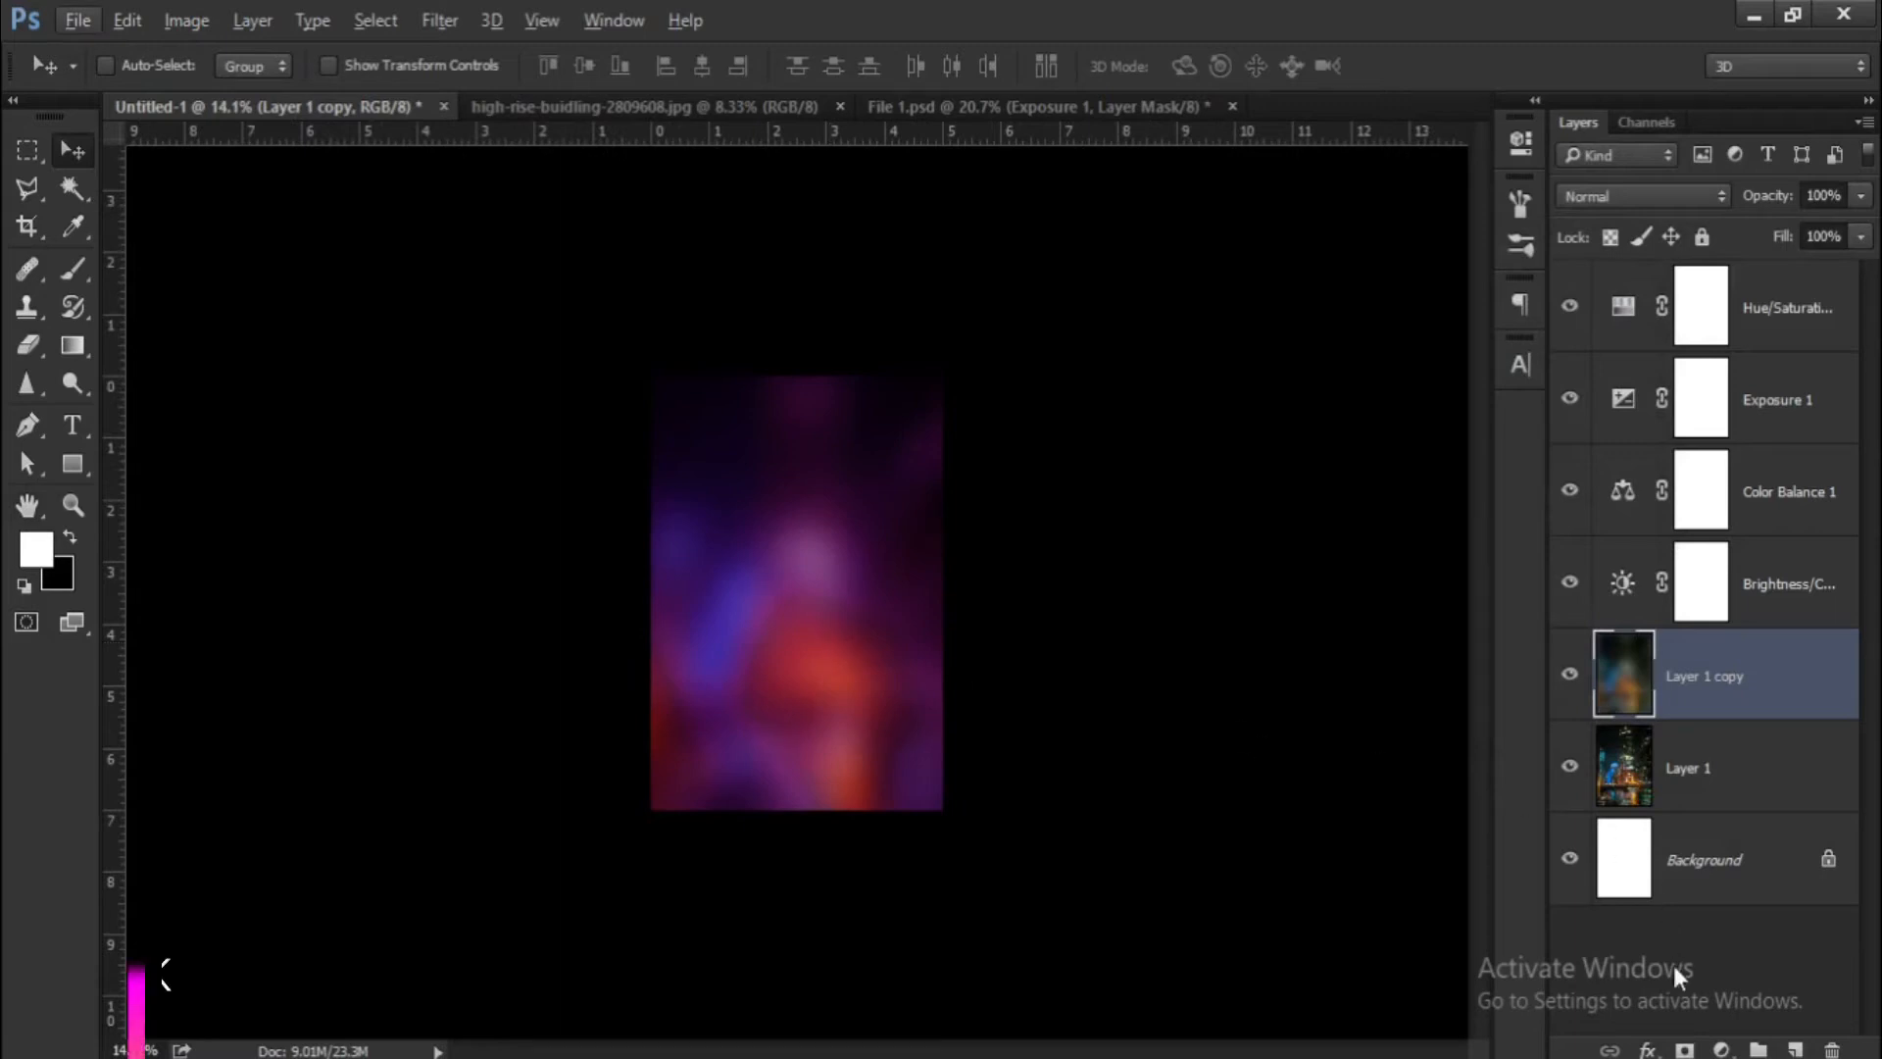
click(1685, 1050)
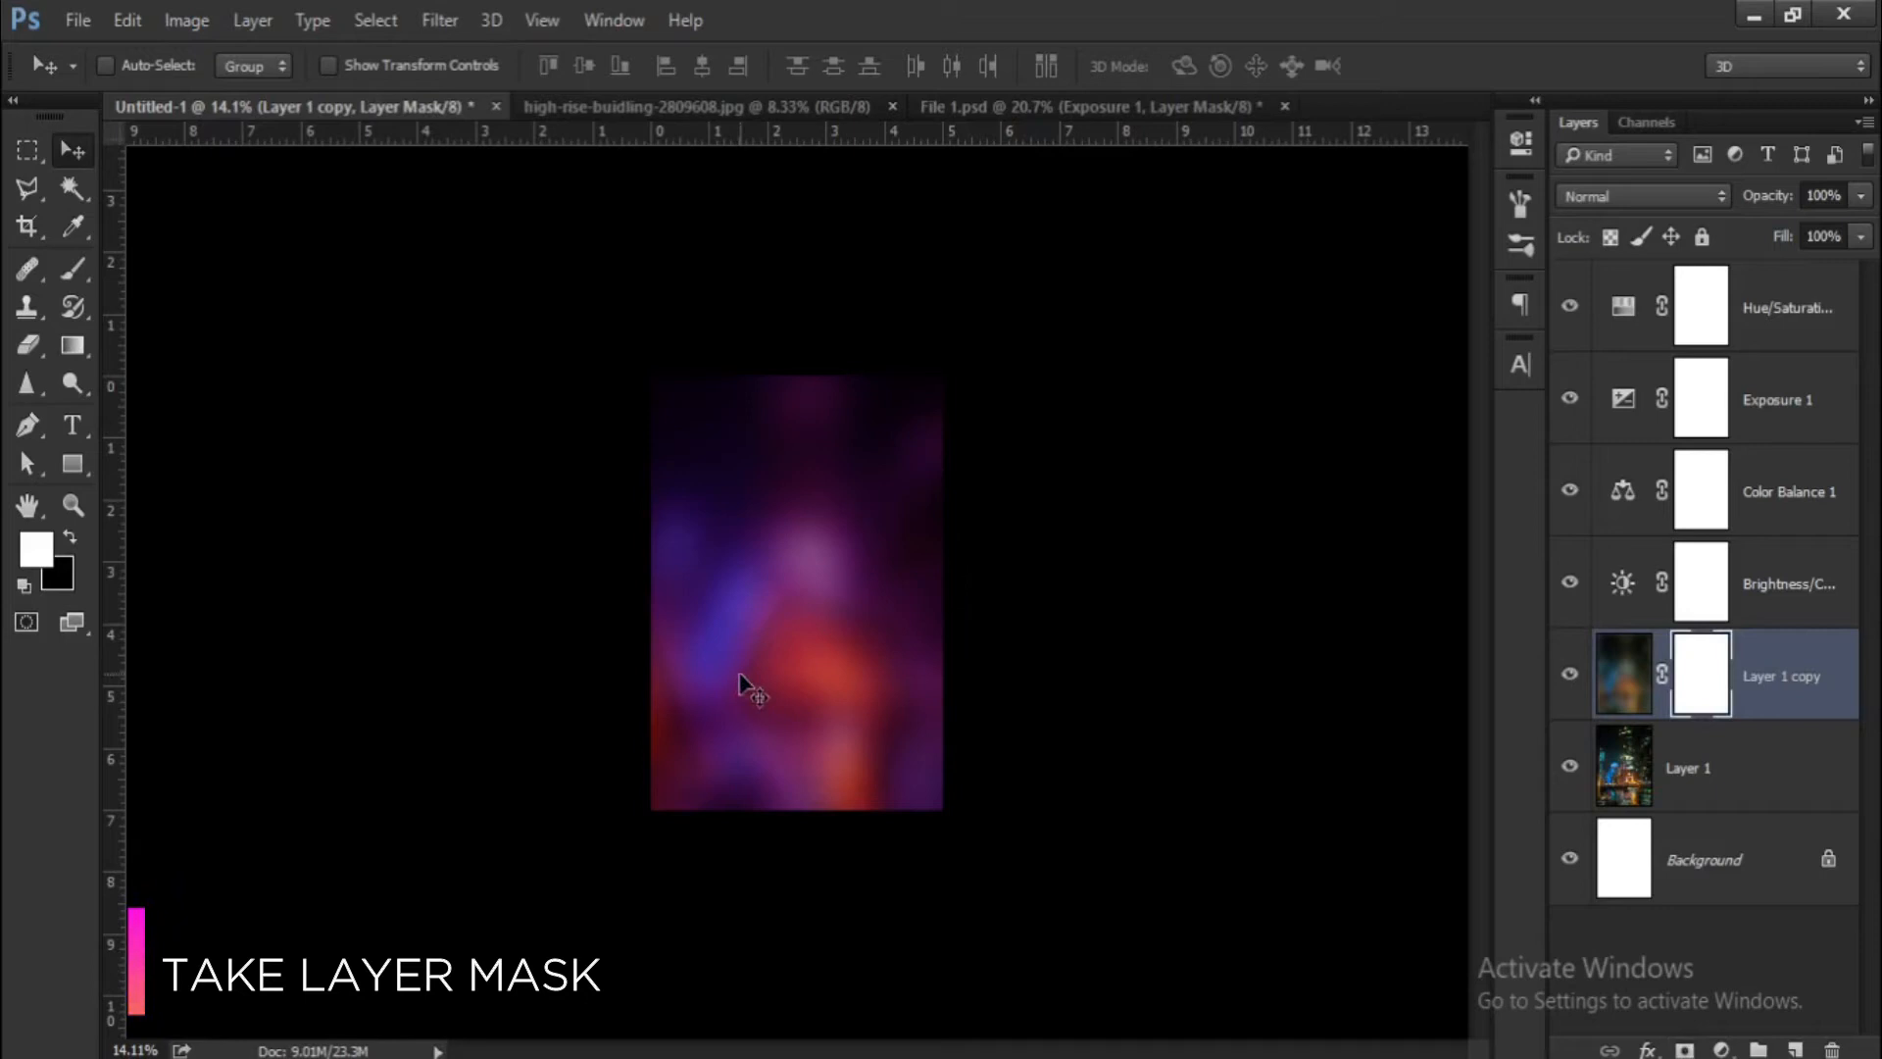
click(78, 266)
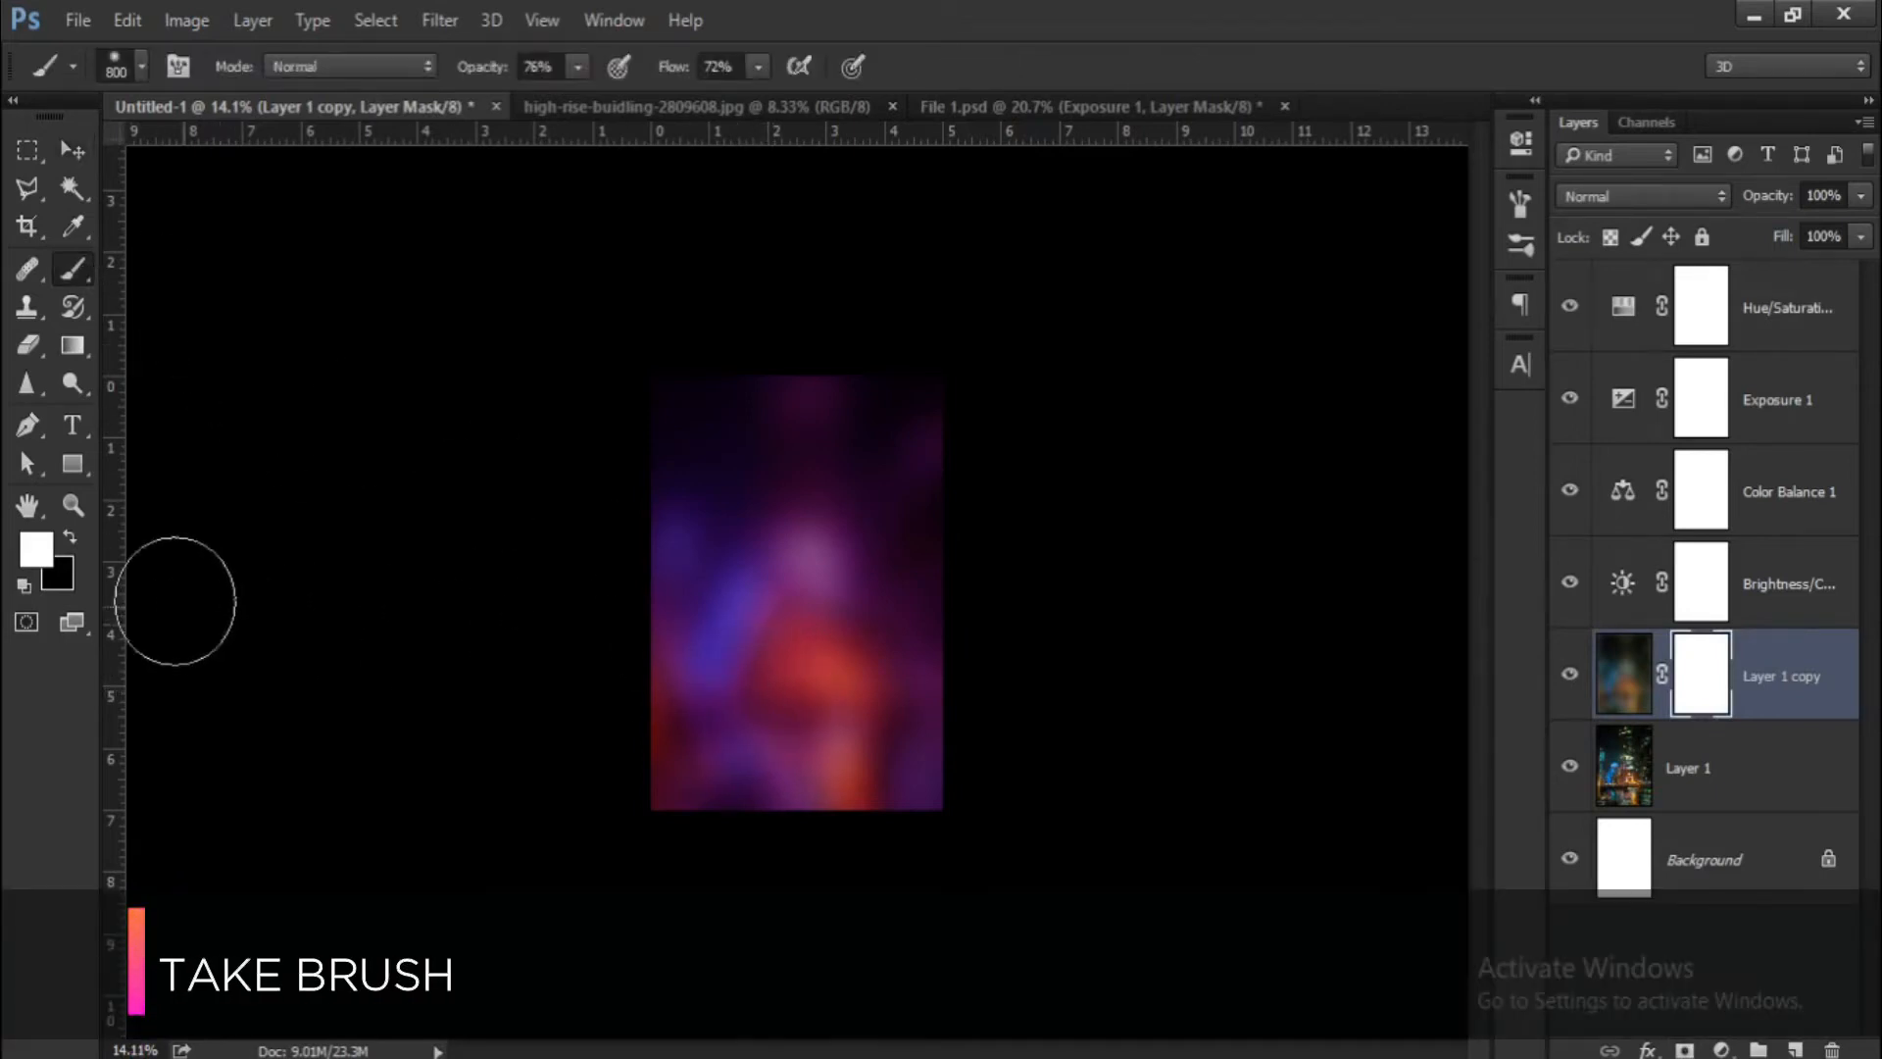
click(68, 539)
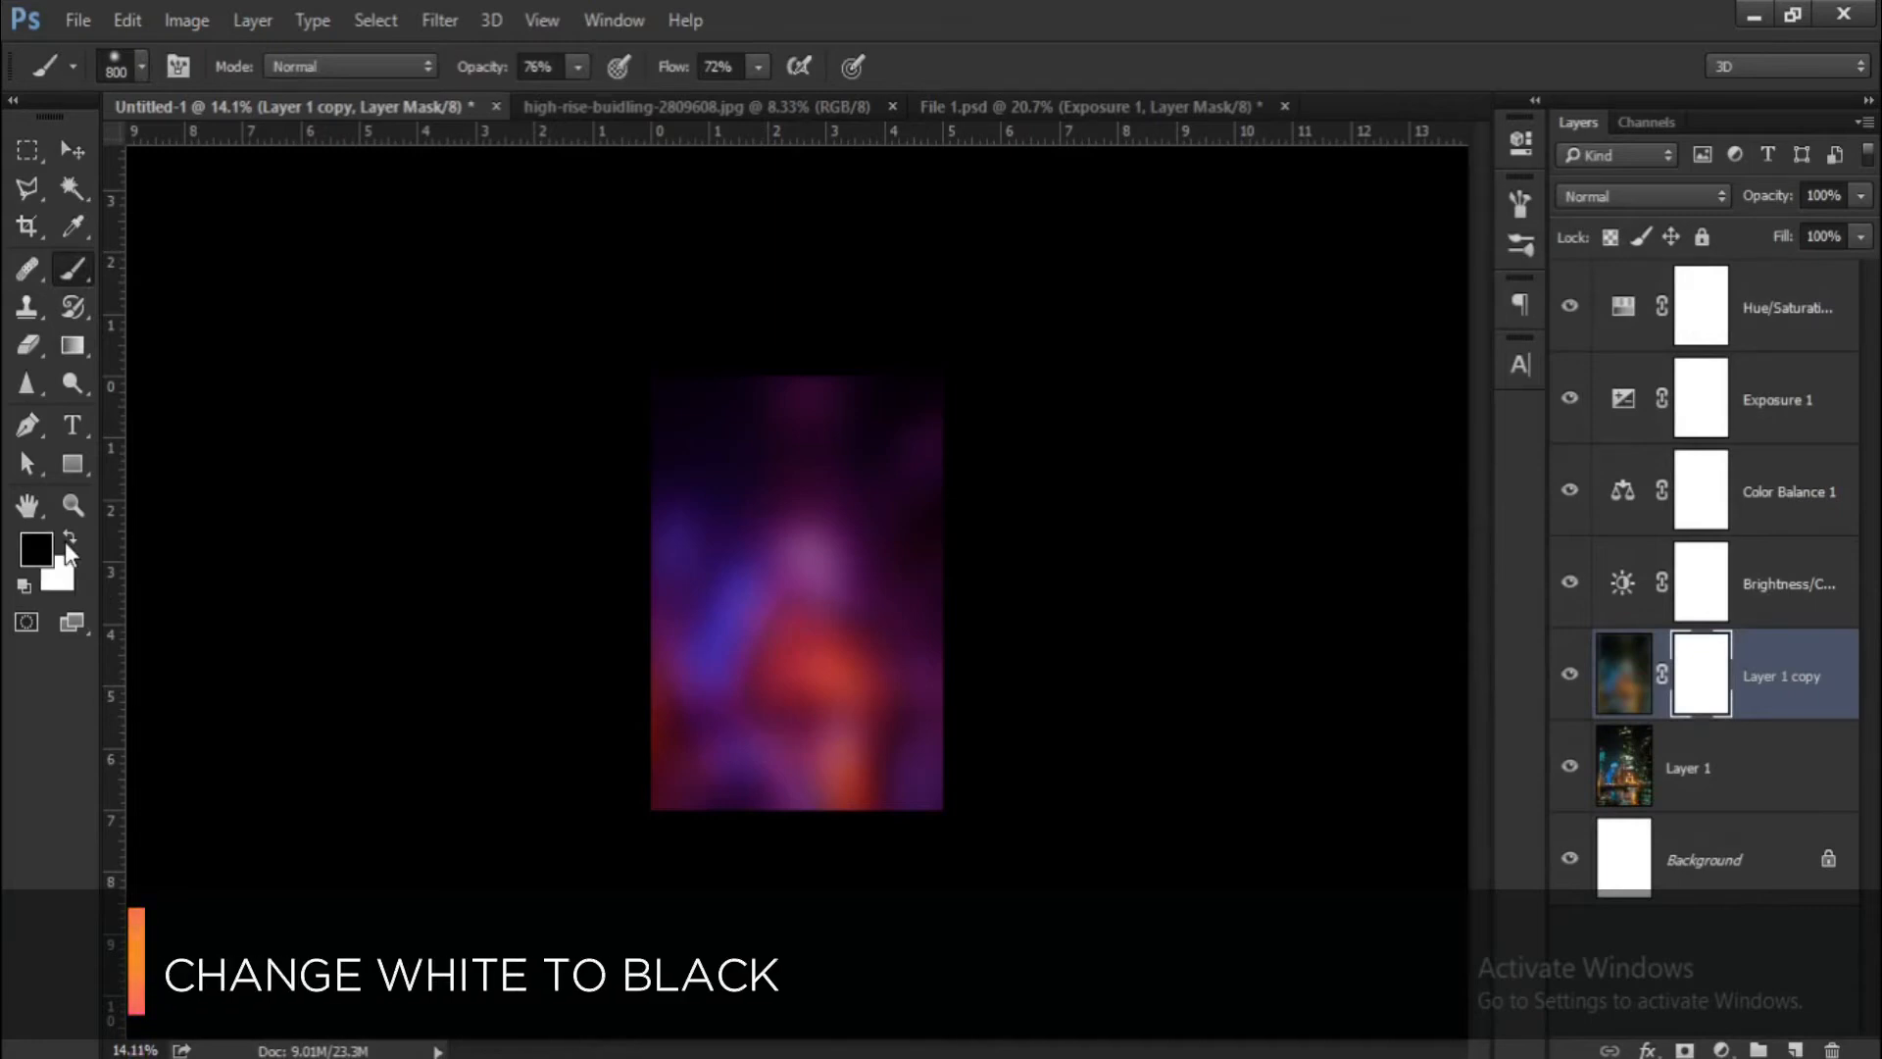
scroll(817, 679, up, 1)
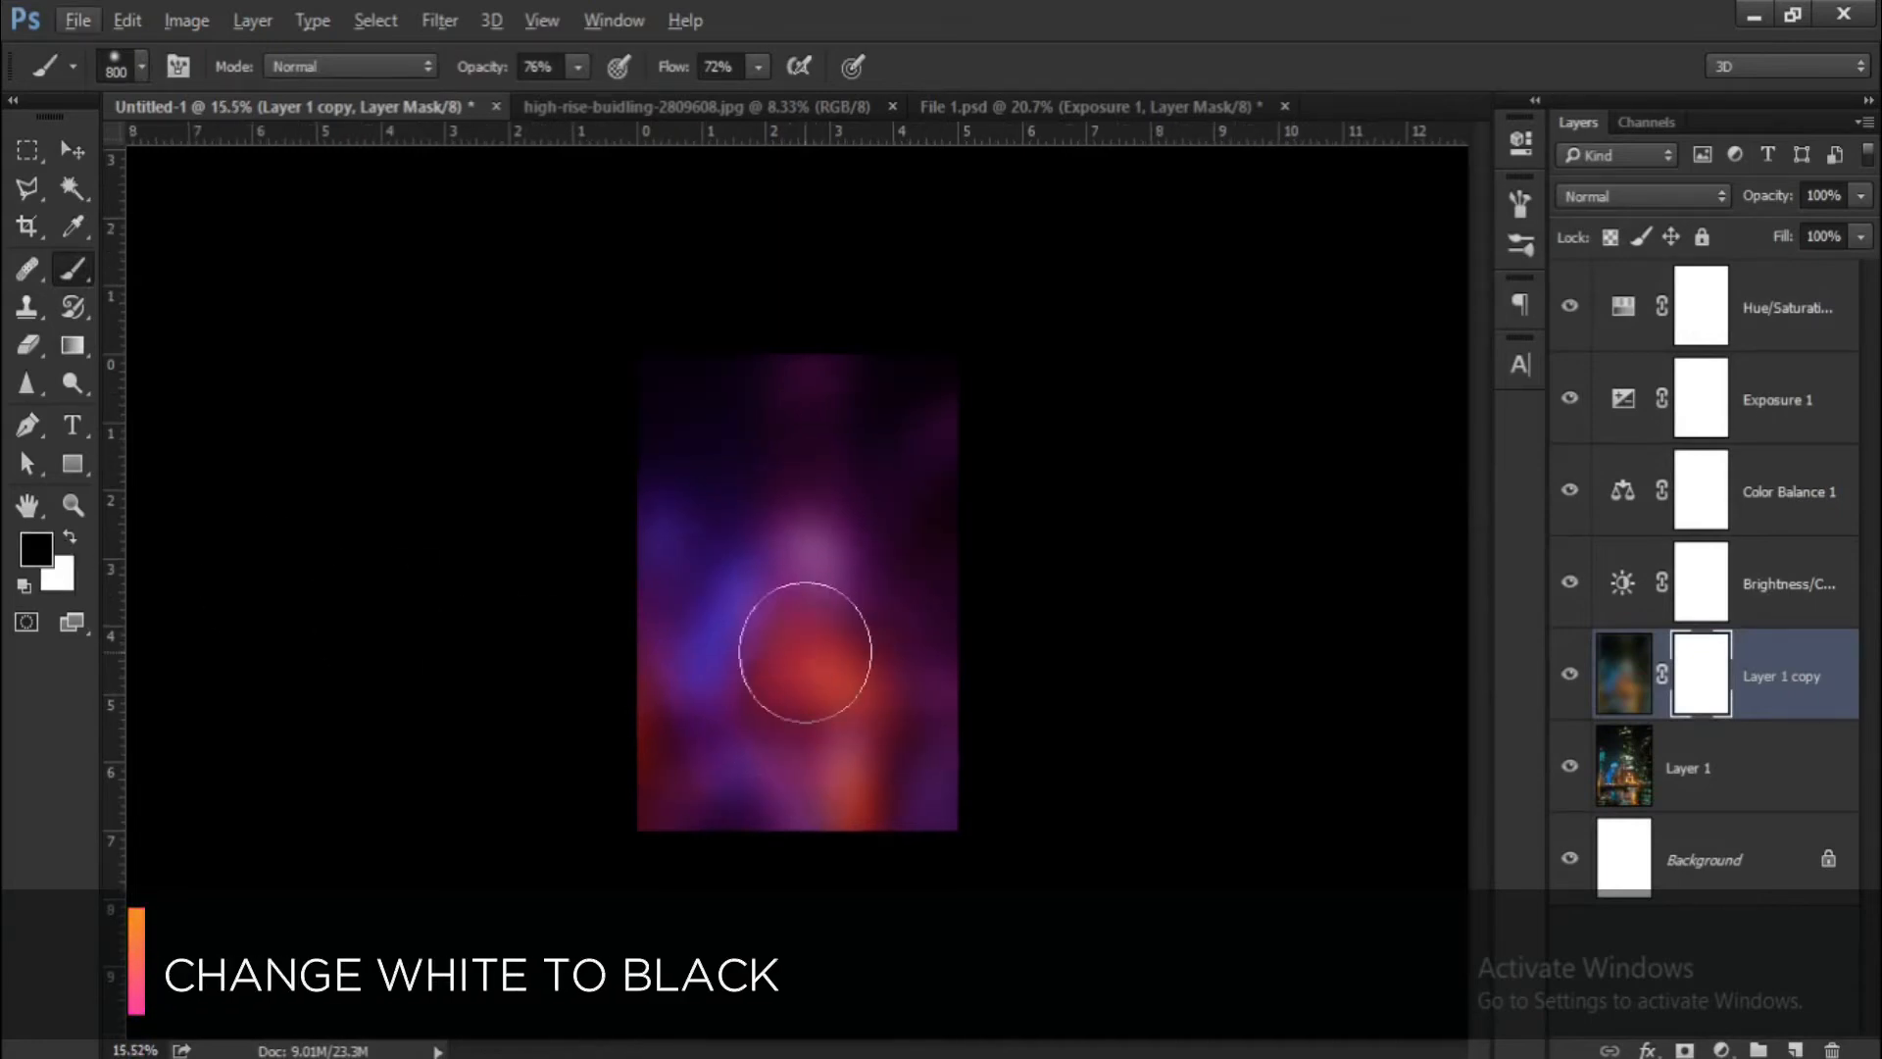
key(bracketright)
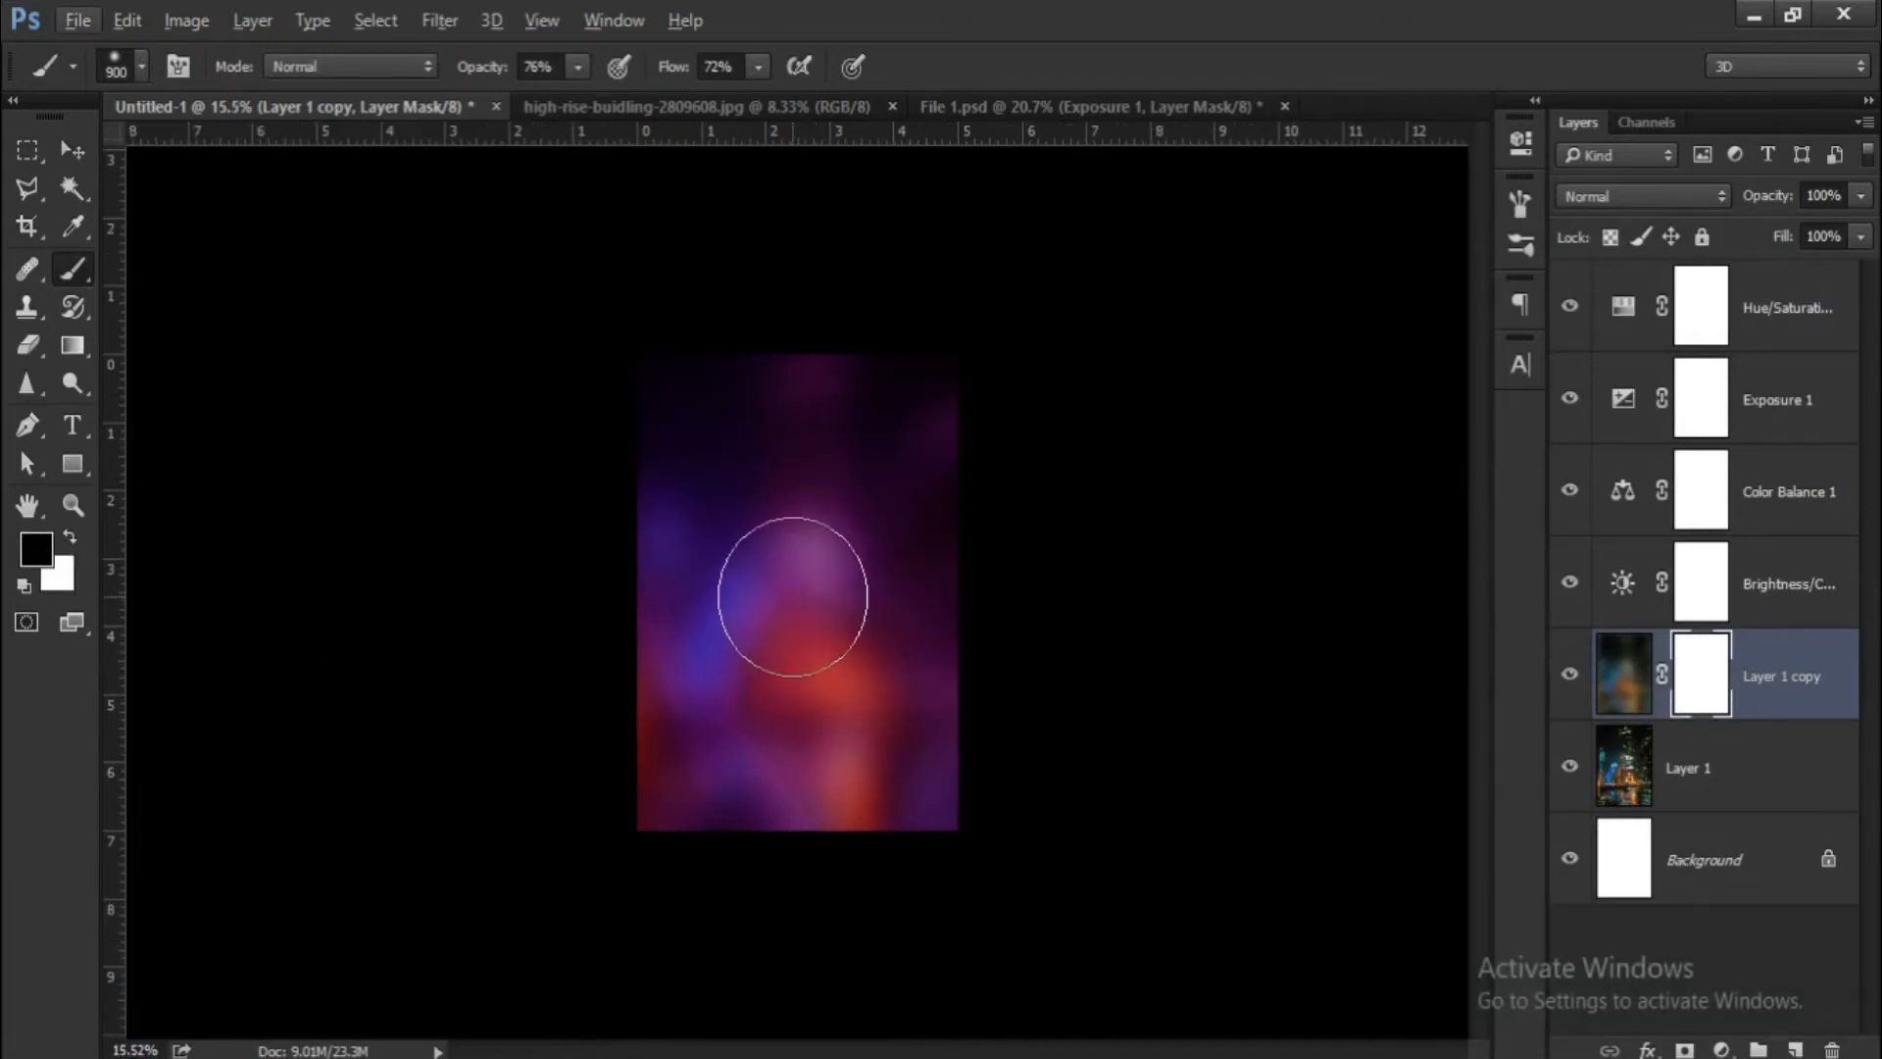
mouse_move(775, 593)
mouse_down()
mouse_move(715, 580)
mouse_move(694, 604)
mouse_move(659, 599)
mouse_move(720, 585)
mouse_move(848, 656)
mouse_move(949, 676)
mouse_move(812, 635)
mouse_move(664, 635)
mouse_move(693, 599)
mouse_up()
mouse_move(883, 559)
mouse_down()
mouse_move(600, 696)
mouse_move(597, 662)
mouse_move(575, 680)
mouse_move(879, 656)
mouse_move(969, 691)
mouse_move(718, 663)
mouse_move(740, 571)
mouse_move(716, 598)
mouse_move(694, 537)
mouse_move(813, 566)
mouse_move(845, 603)
mouse_up()
scroll(845, 603, up, 1)
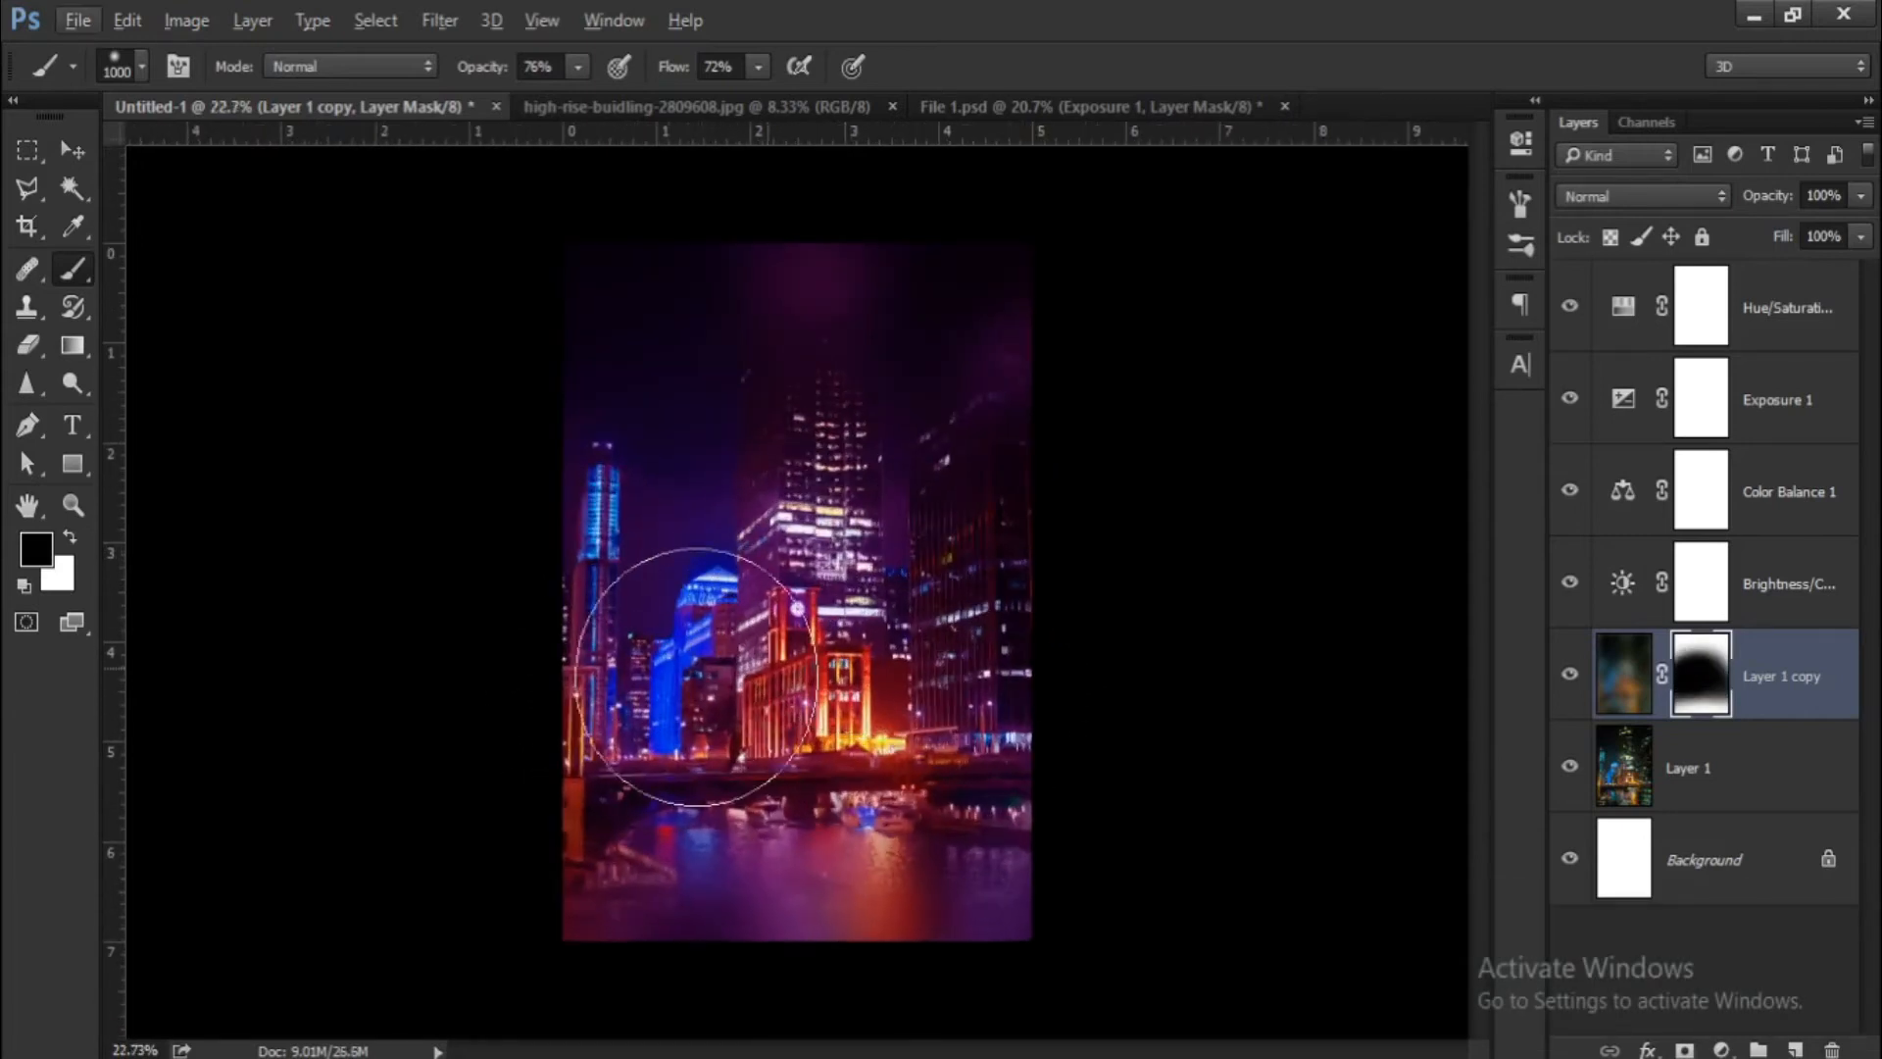
mouse_move(668, 582)
mouse_down()
mouse_move(679, 696)
mouse_move(947, 671)
mouse_move(749, 677)
mouse_up()
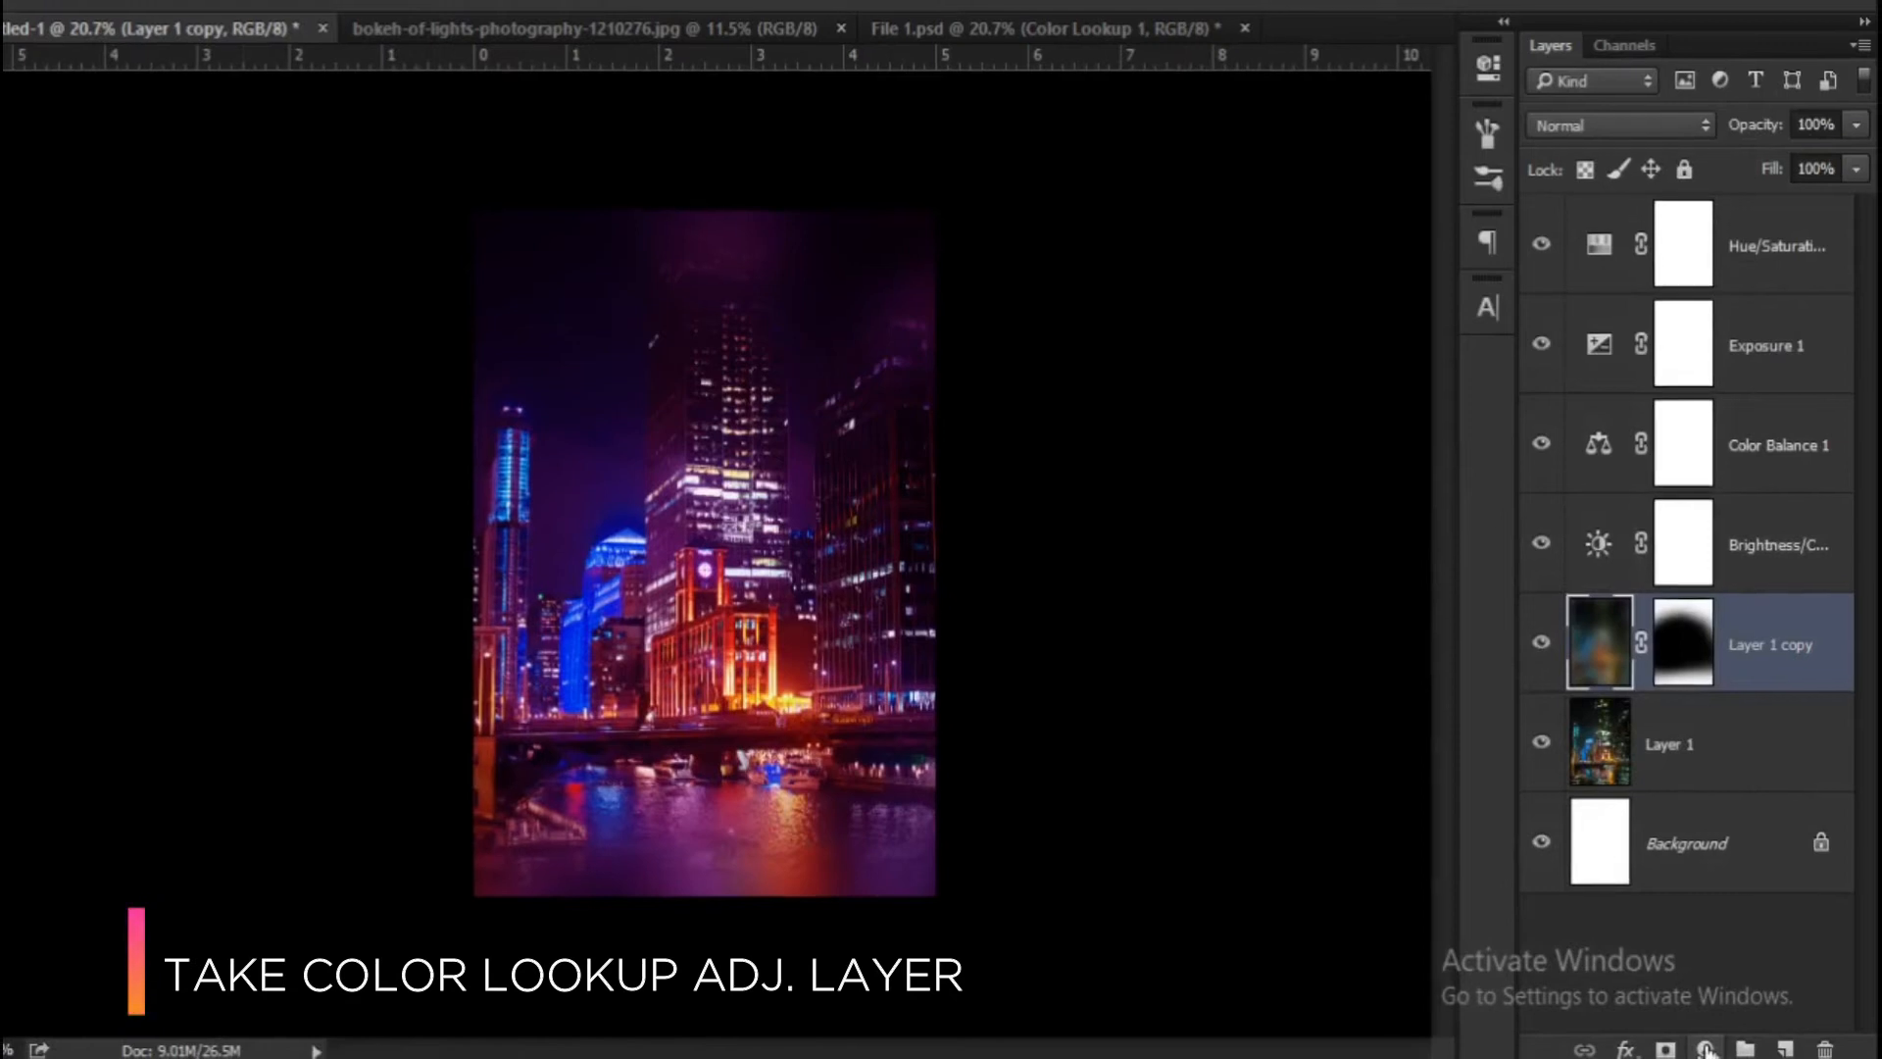
Add a Color Lookup adjustment layer directly above the blurred city copy using the 2Strip.look 3DLUT file.
click(1708, 1048)
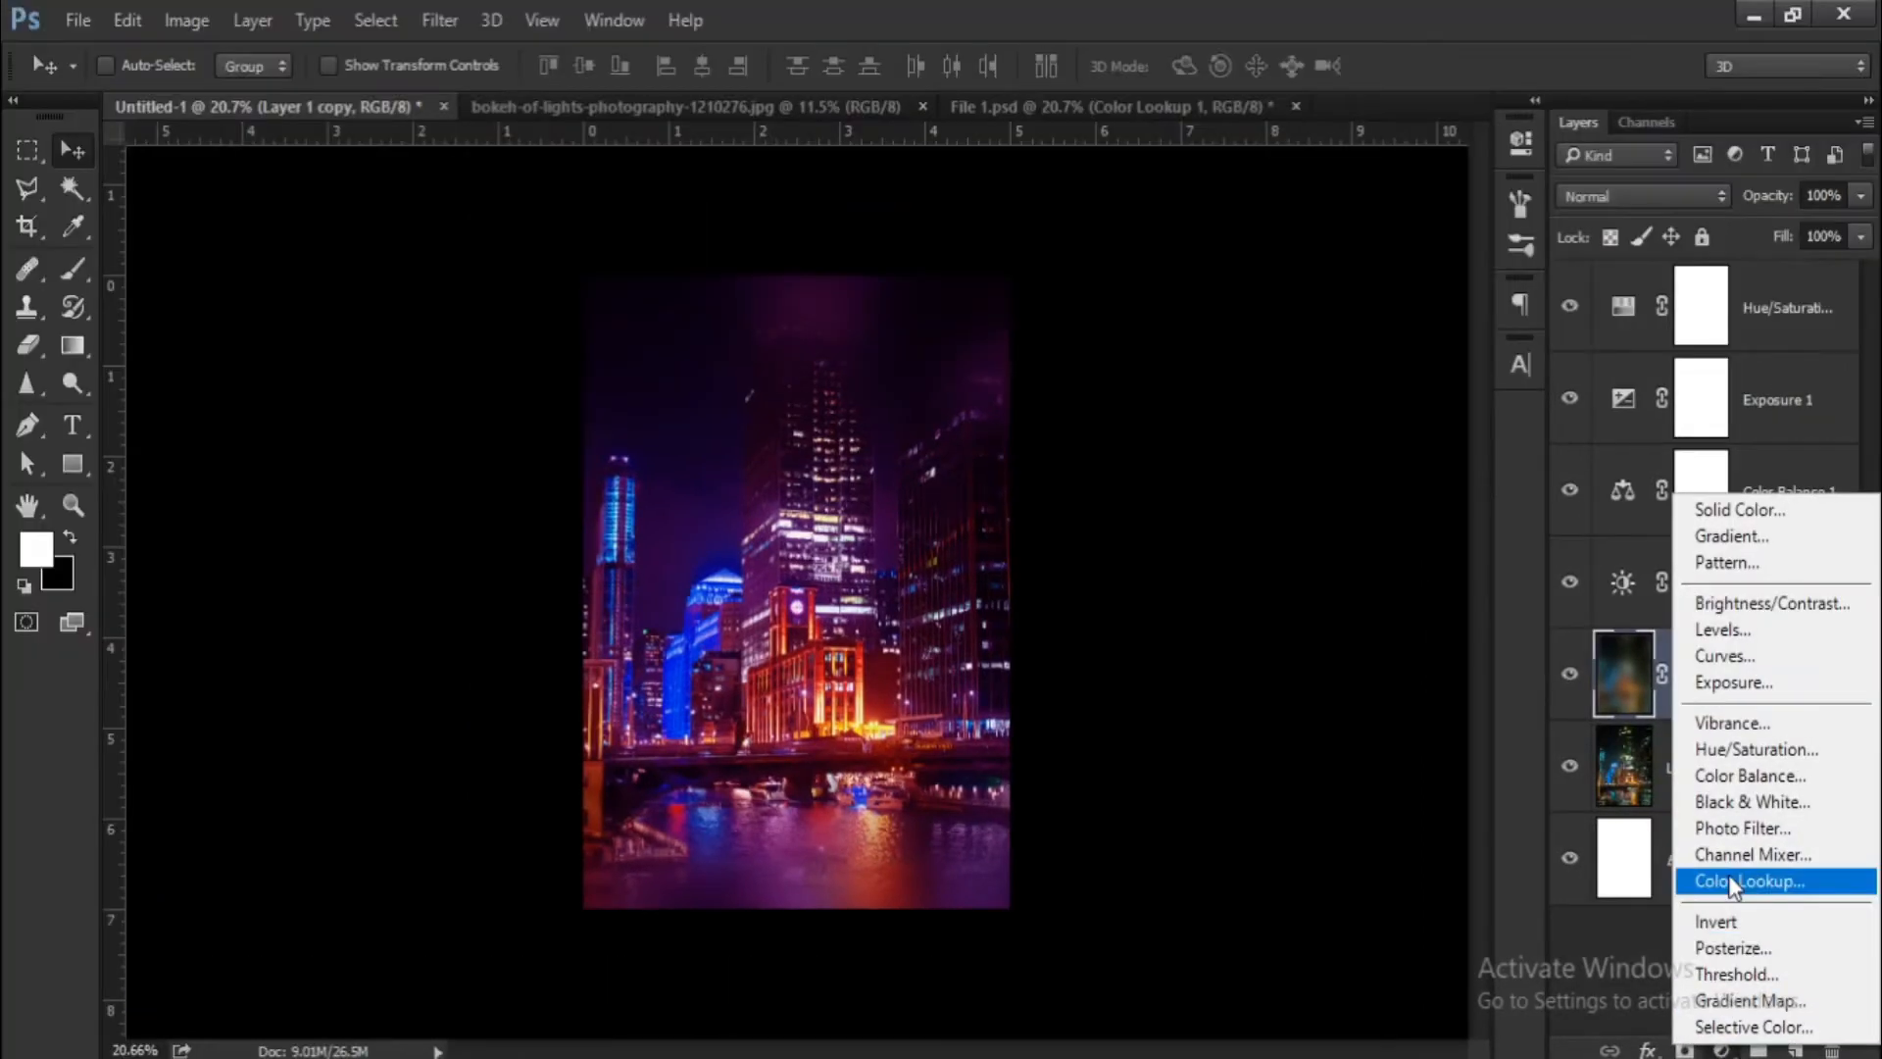
click(1729, 878)
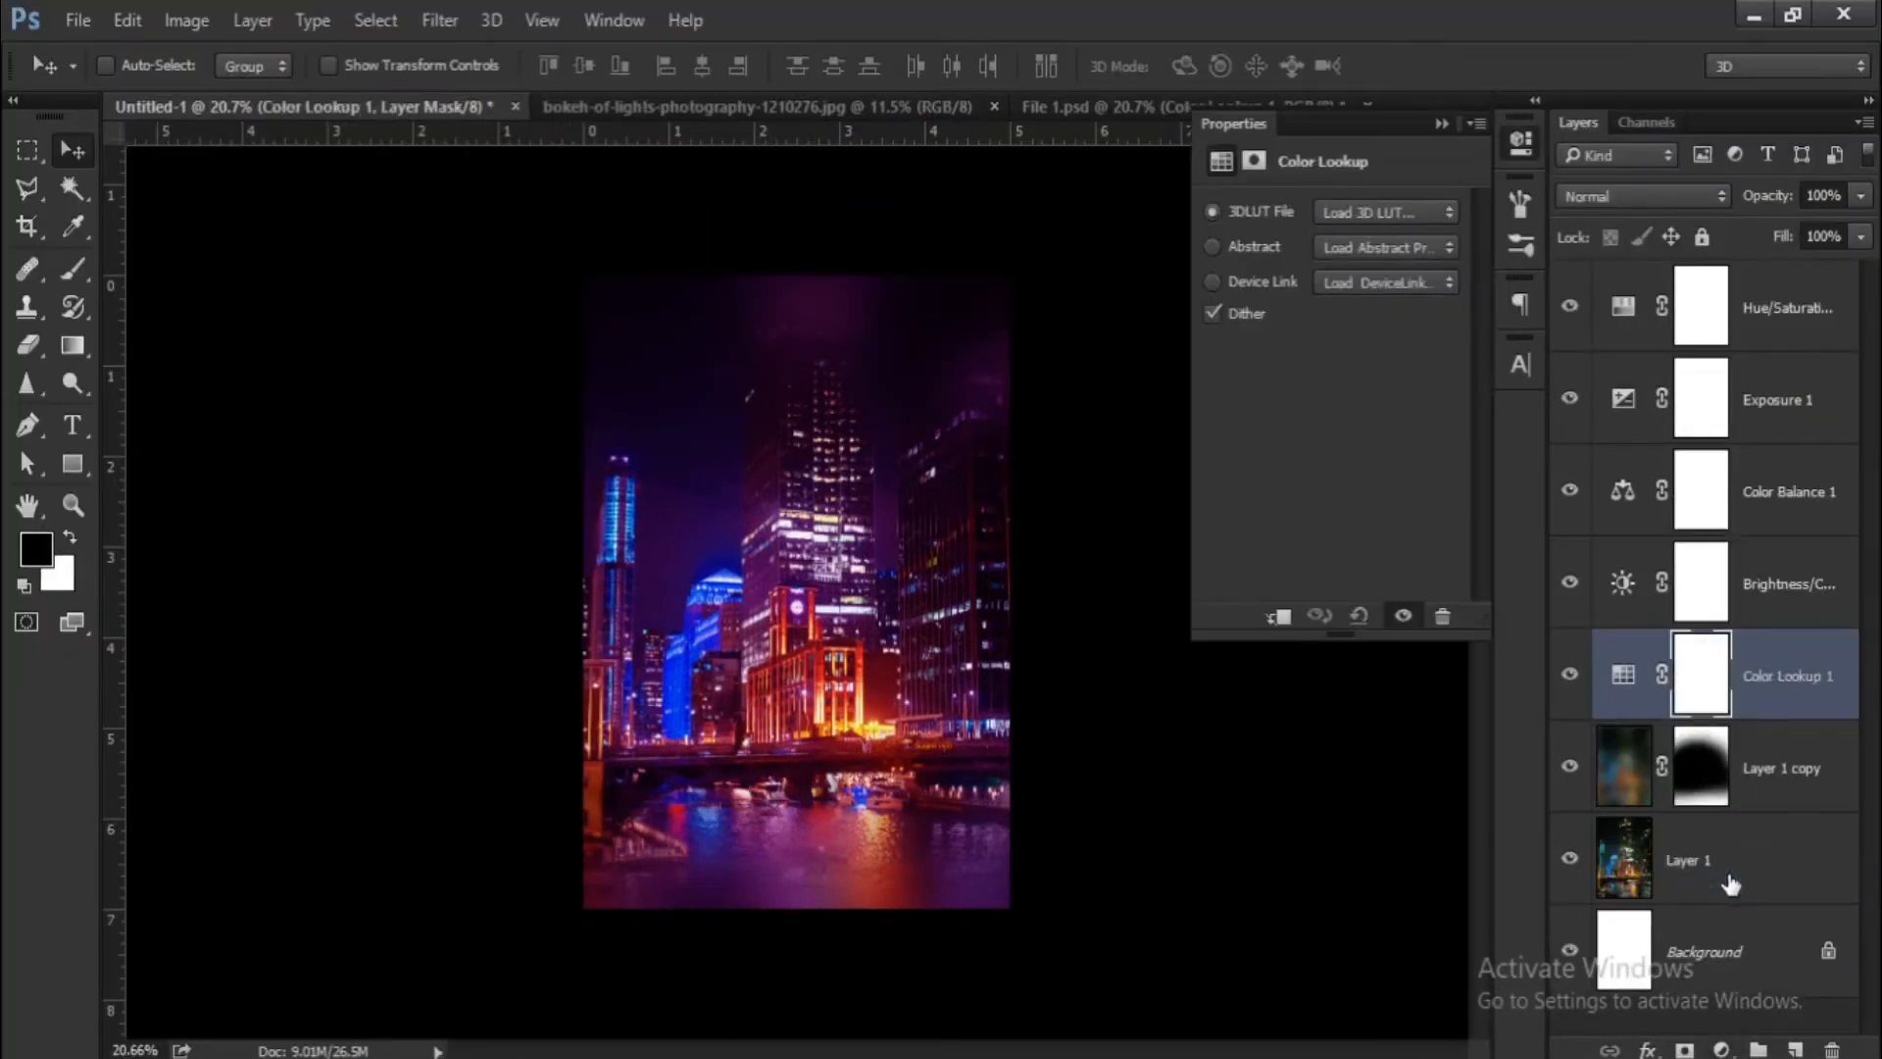
click(1360, 226)
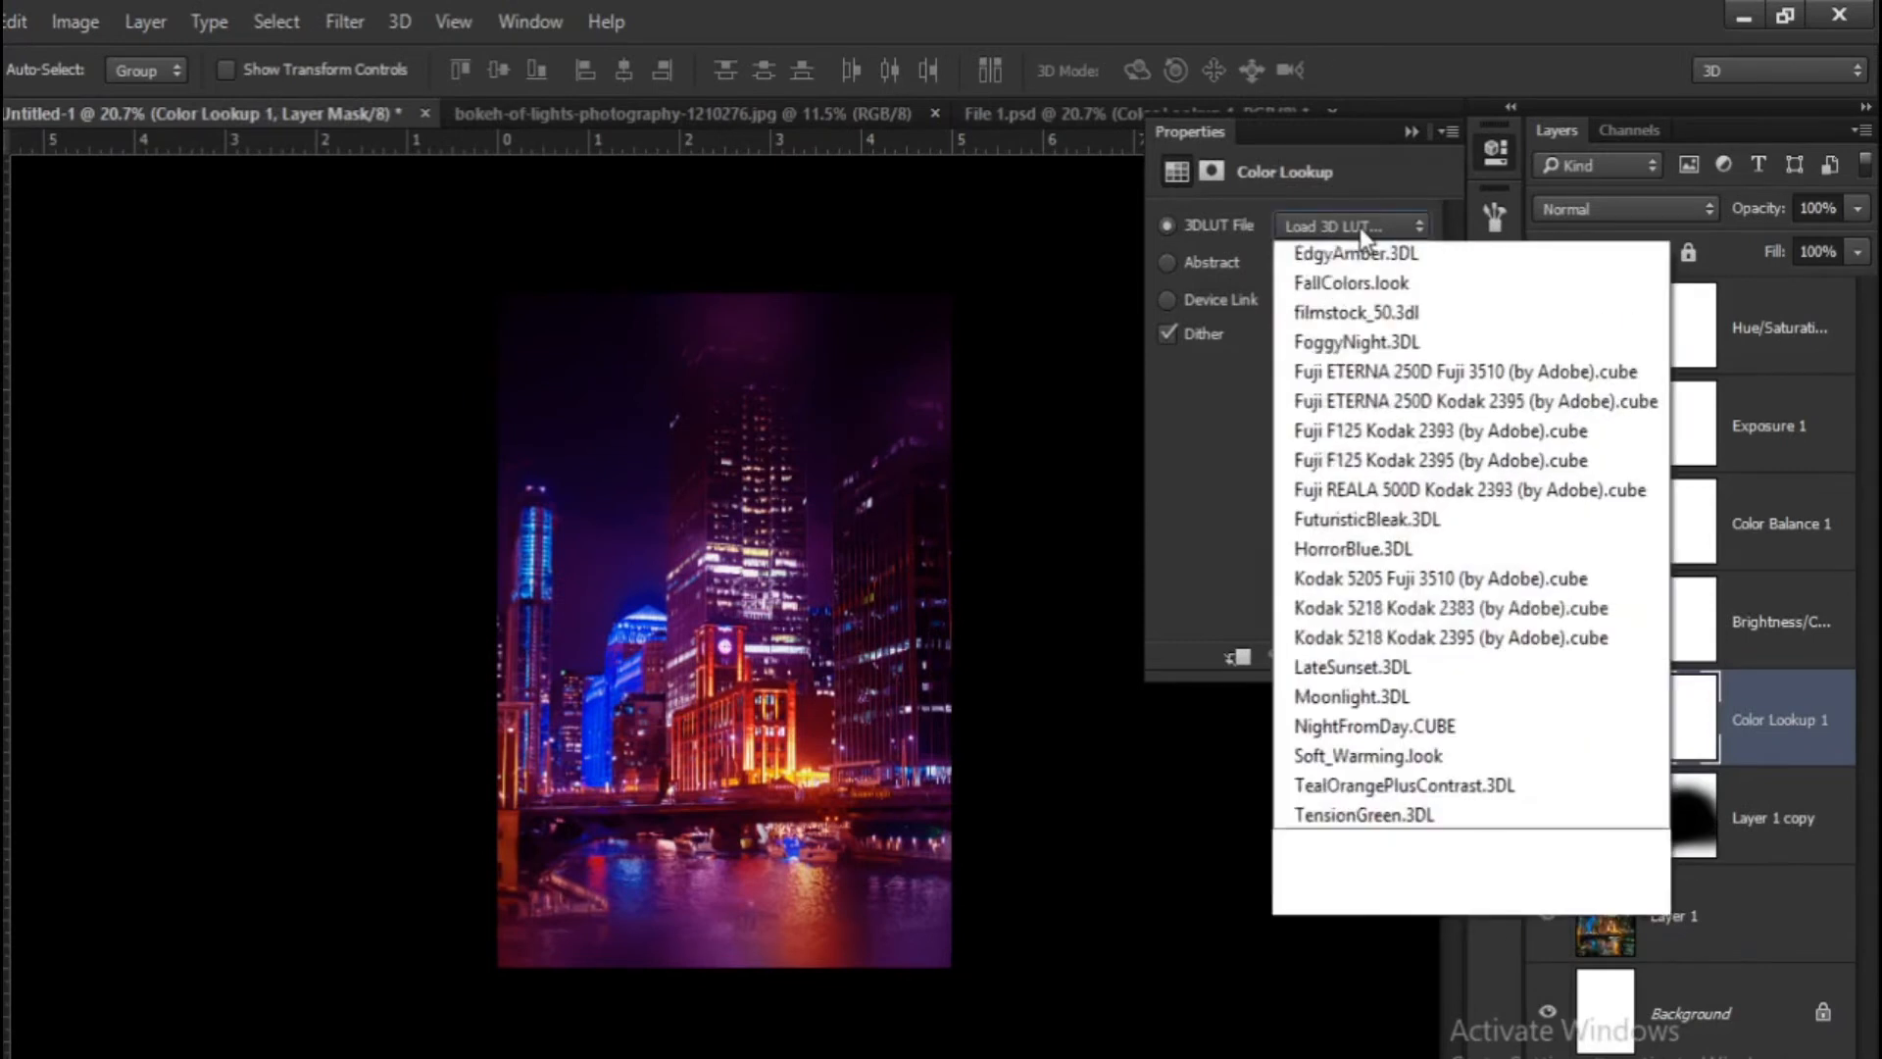
click(1359, 351)
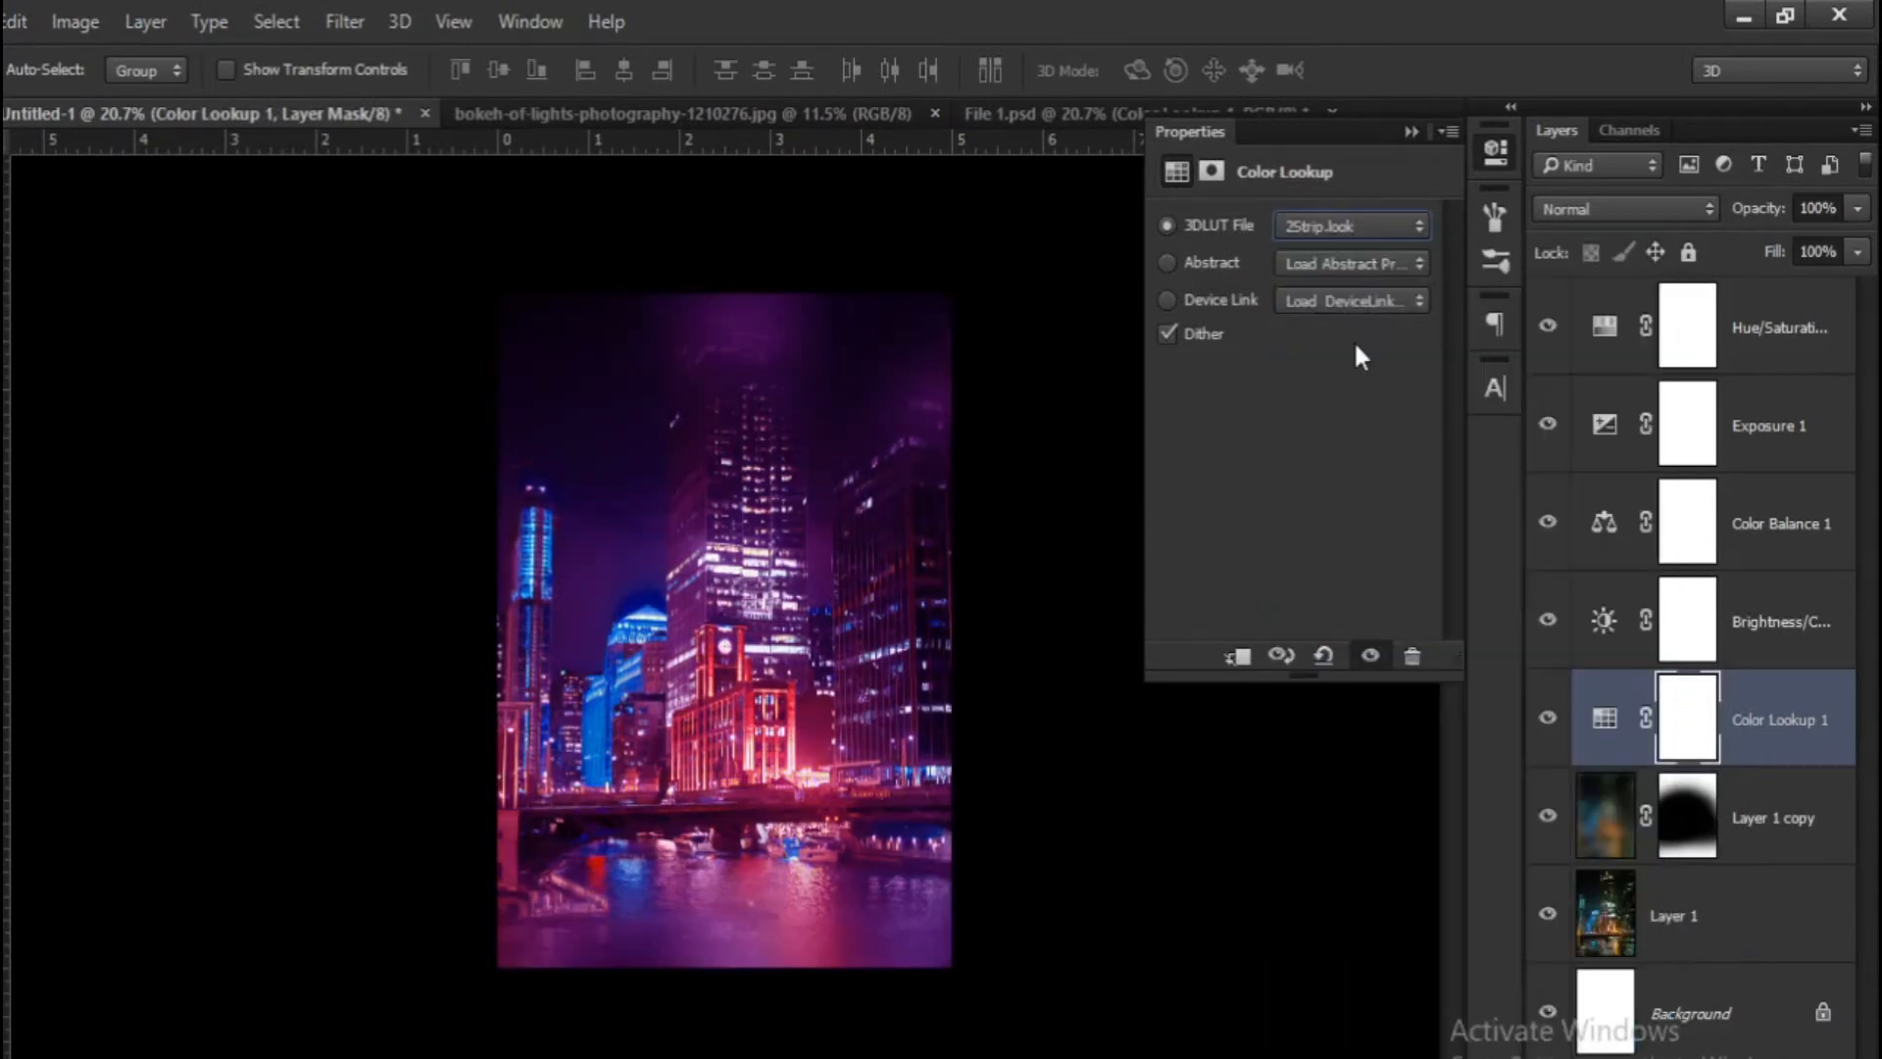
click(1410, 133)
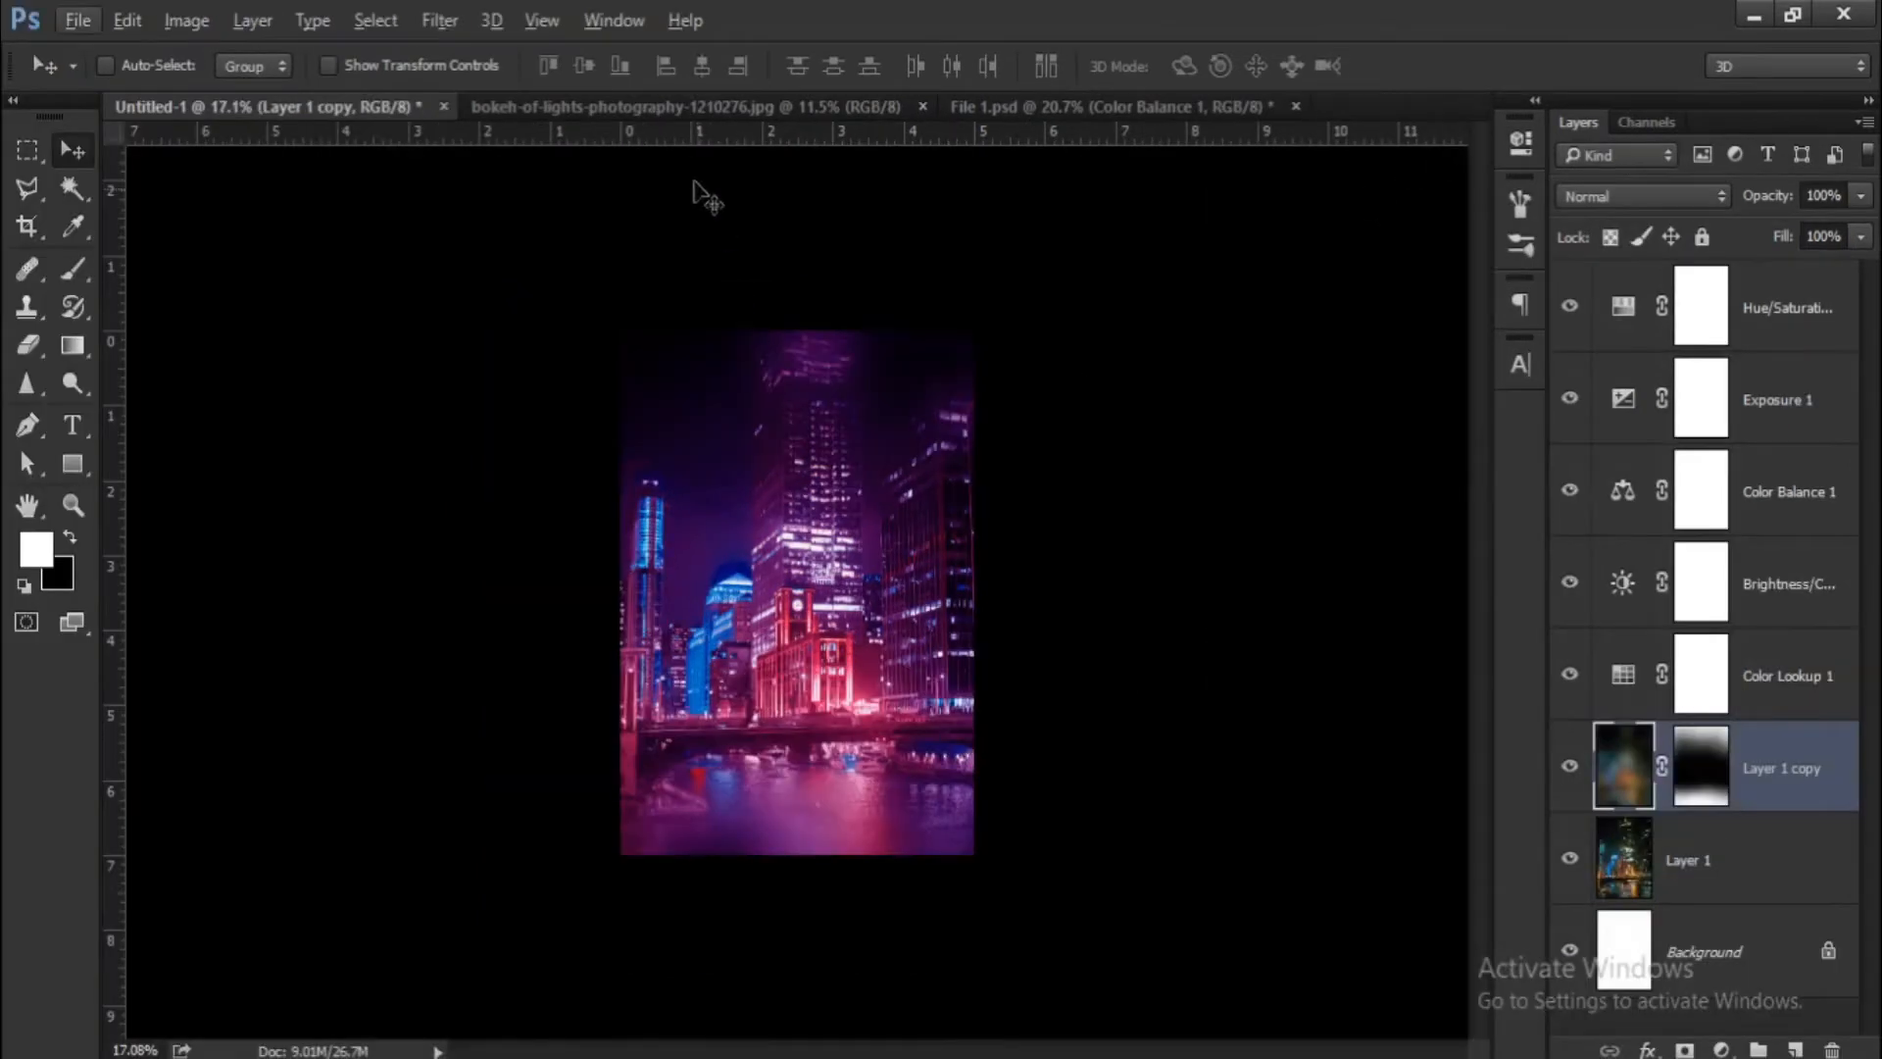
Bring the bokeh-of-lights photo into the city composition and place its layer between the Brightness/Contrast and Color Balance layers.
click(667, 108)
drag(819, 385, 745, 534)
scroll(745, 523, down, 5)
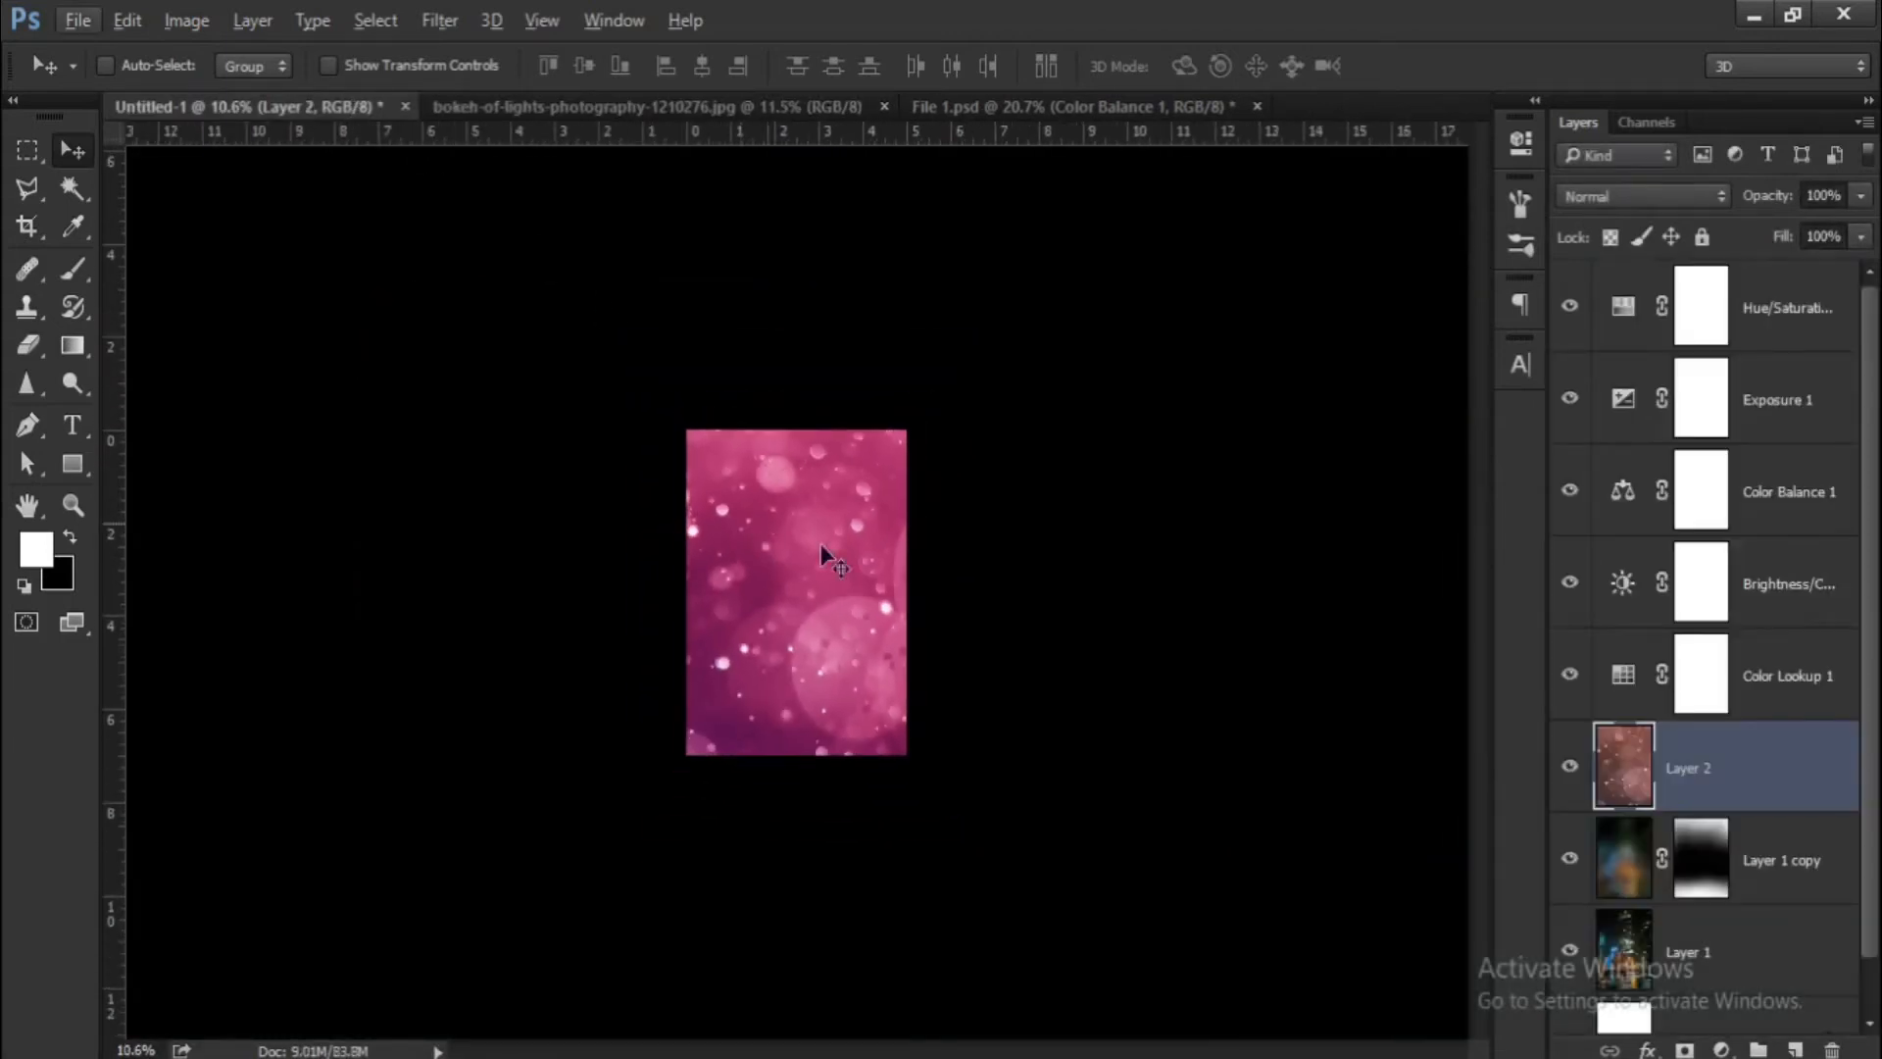
drag(1710, 777, 1701, 573)
scroll(749, 647, down, 1)
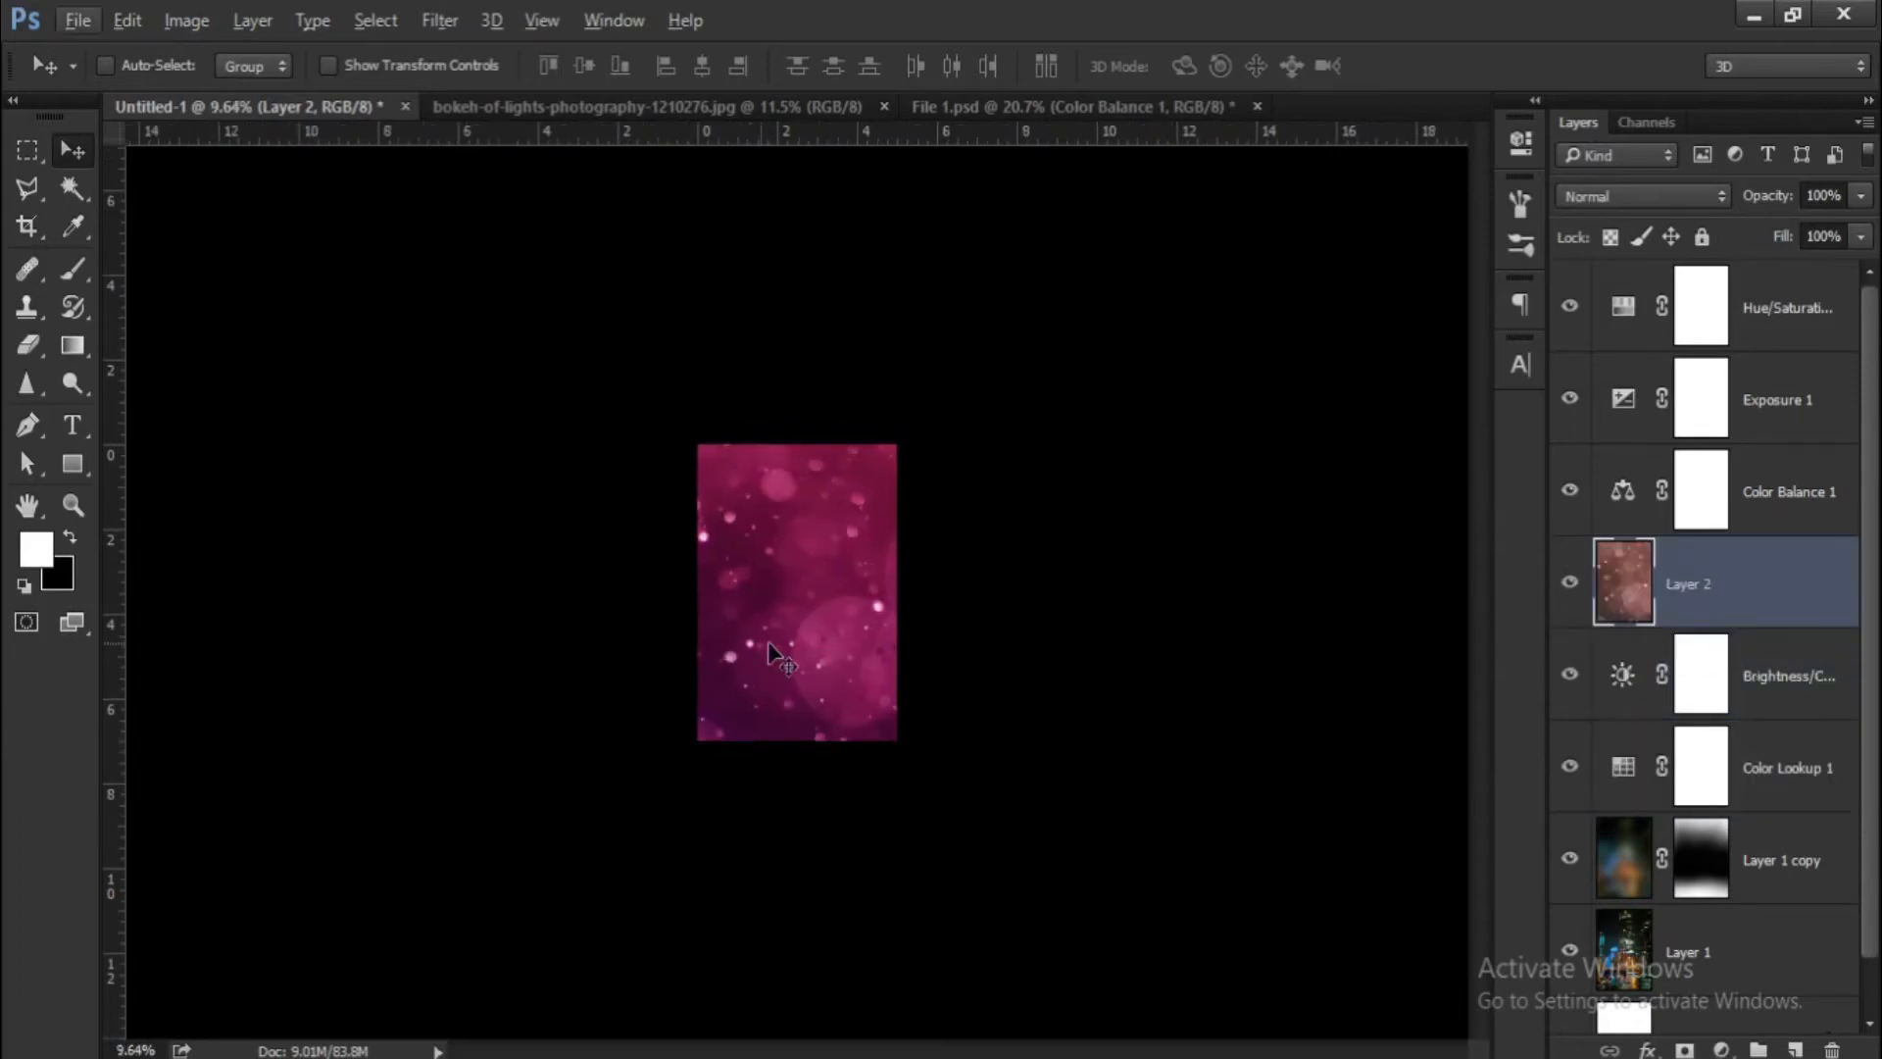
Rotate the bokeh layer to -90° and scale it to about 43.5%, aligned with the canvas's upper-left corner.
key(ctrl+t)
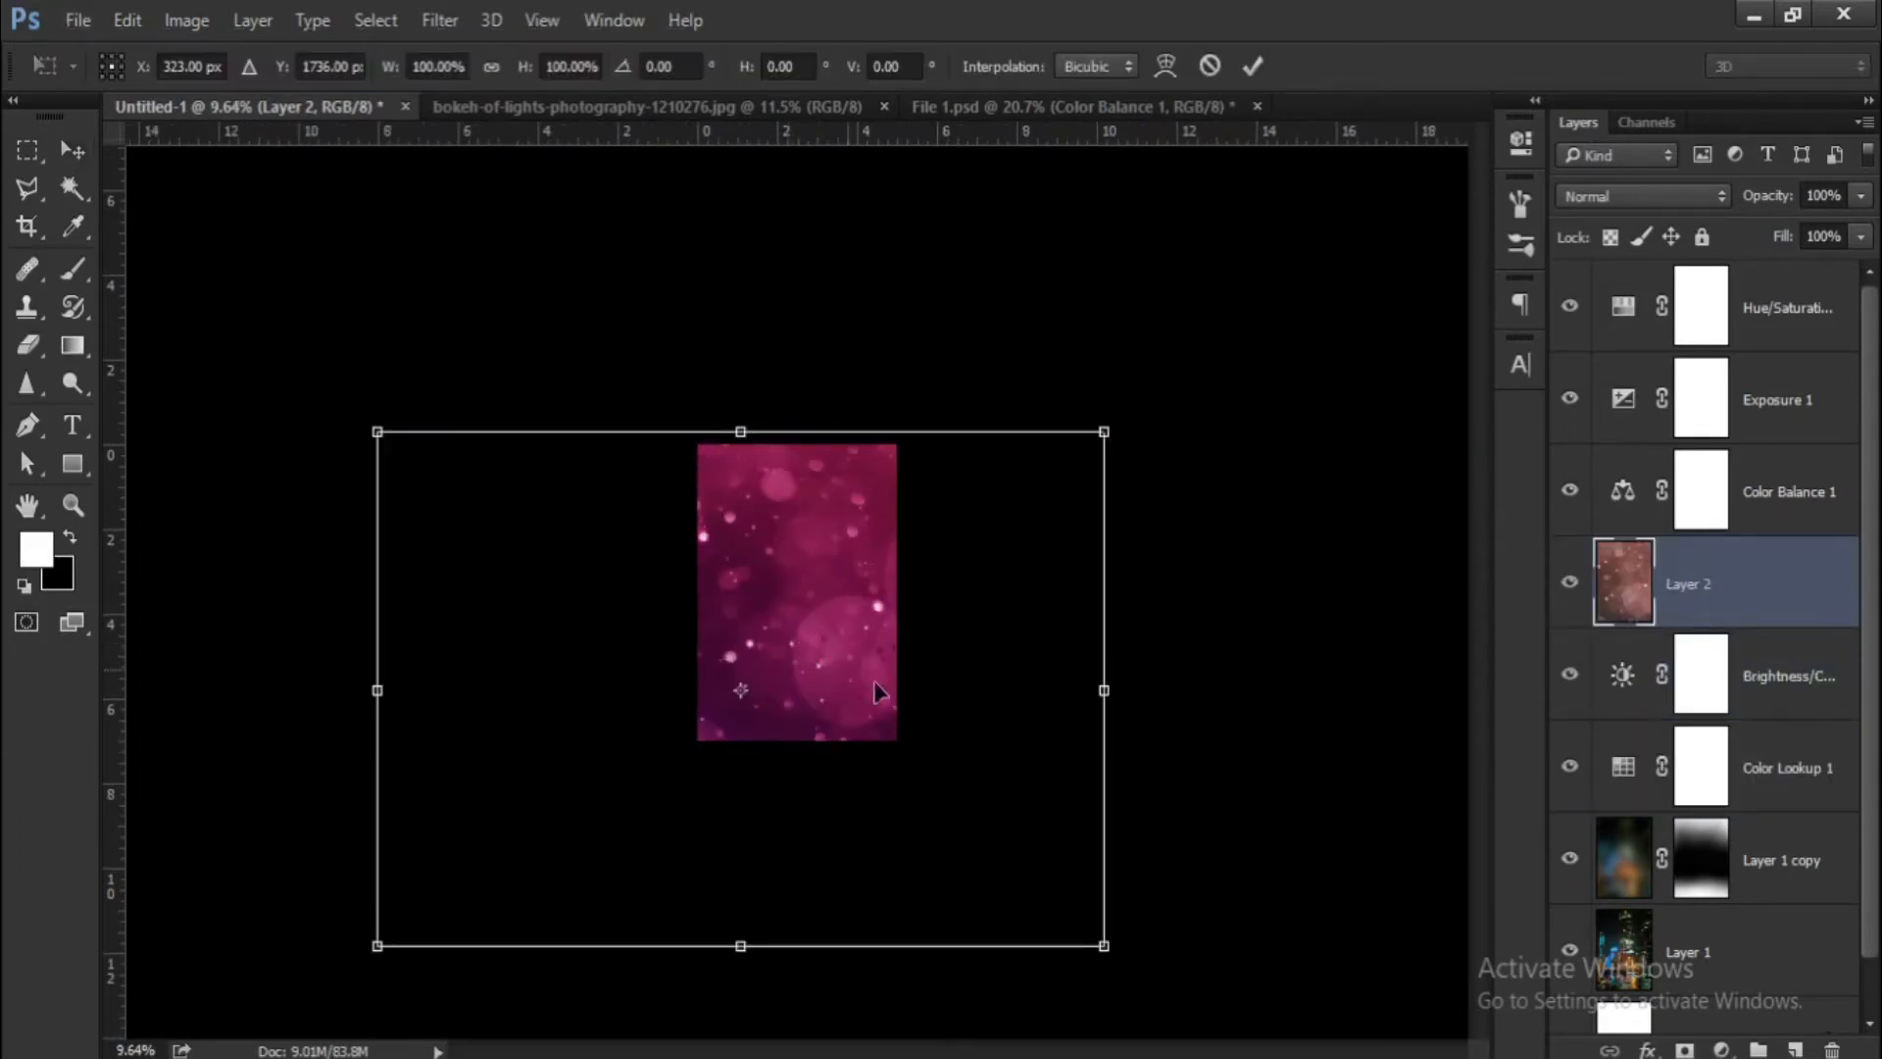
scroll(836, 673, down, 1)
scroll(879, 707, down, 1)
drag(1076, 887, 896, 438)
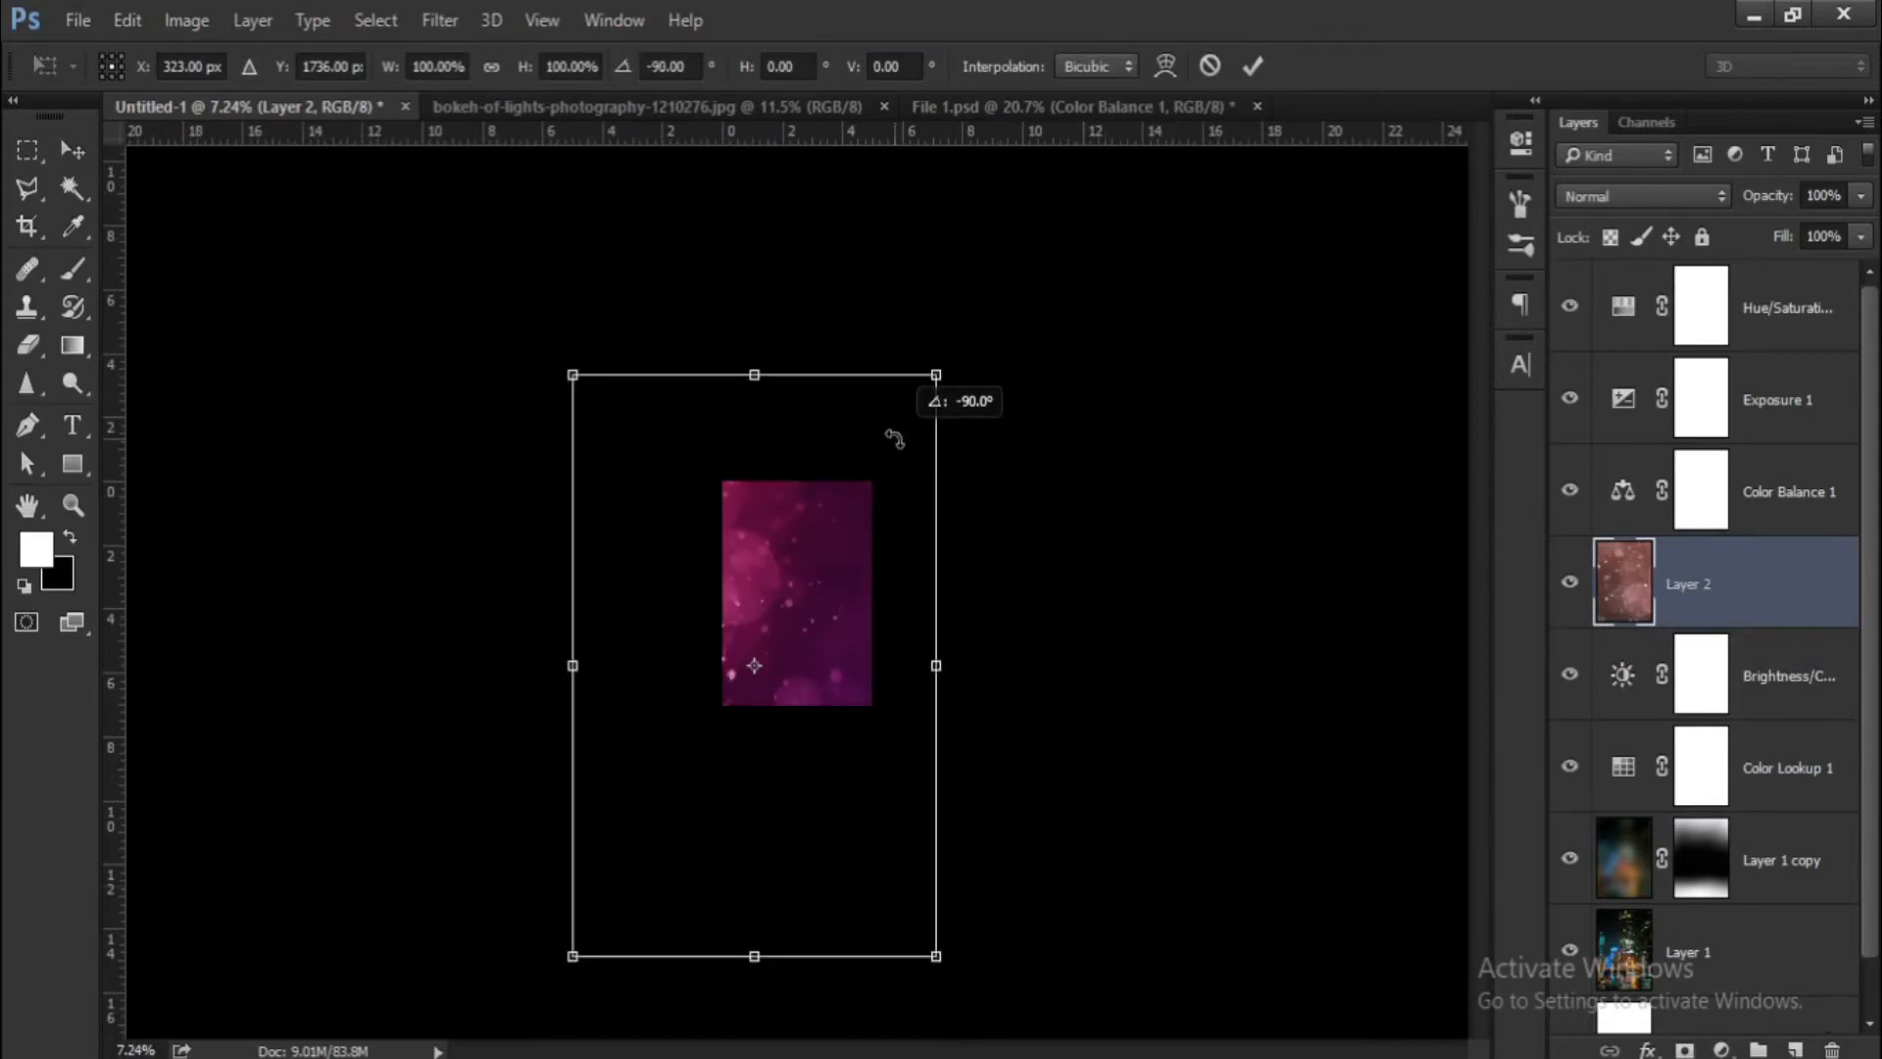
drag(769, 630, 915, 706)
scroll(914, 704, down, 3)
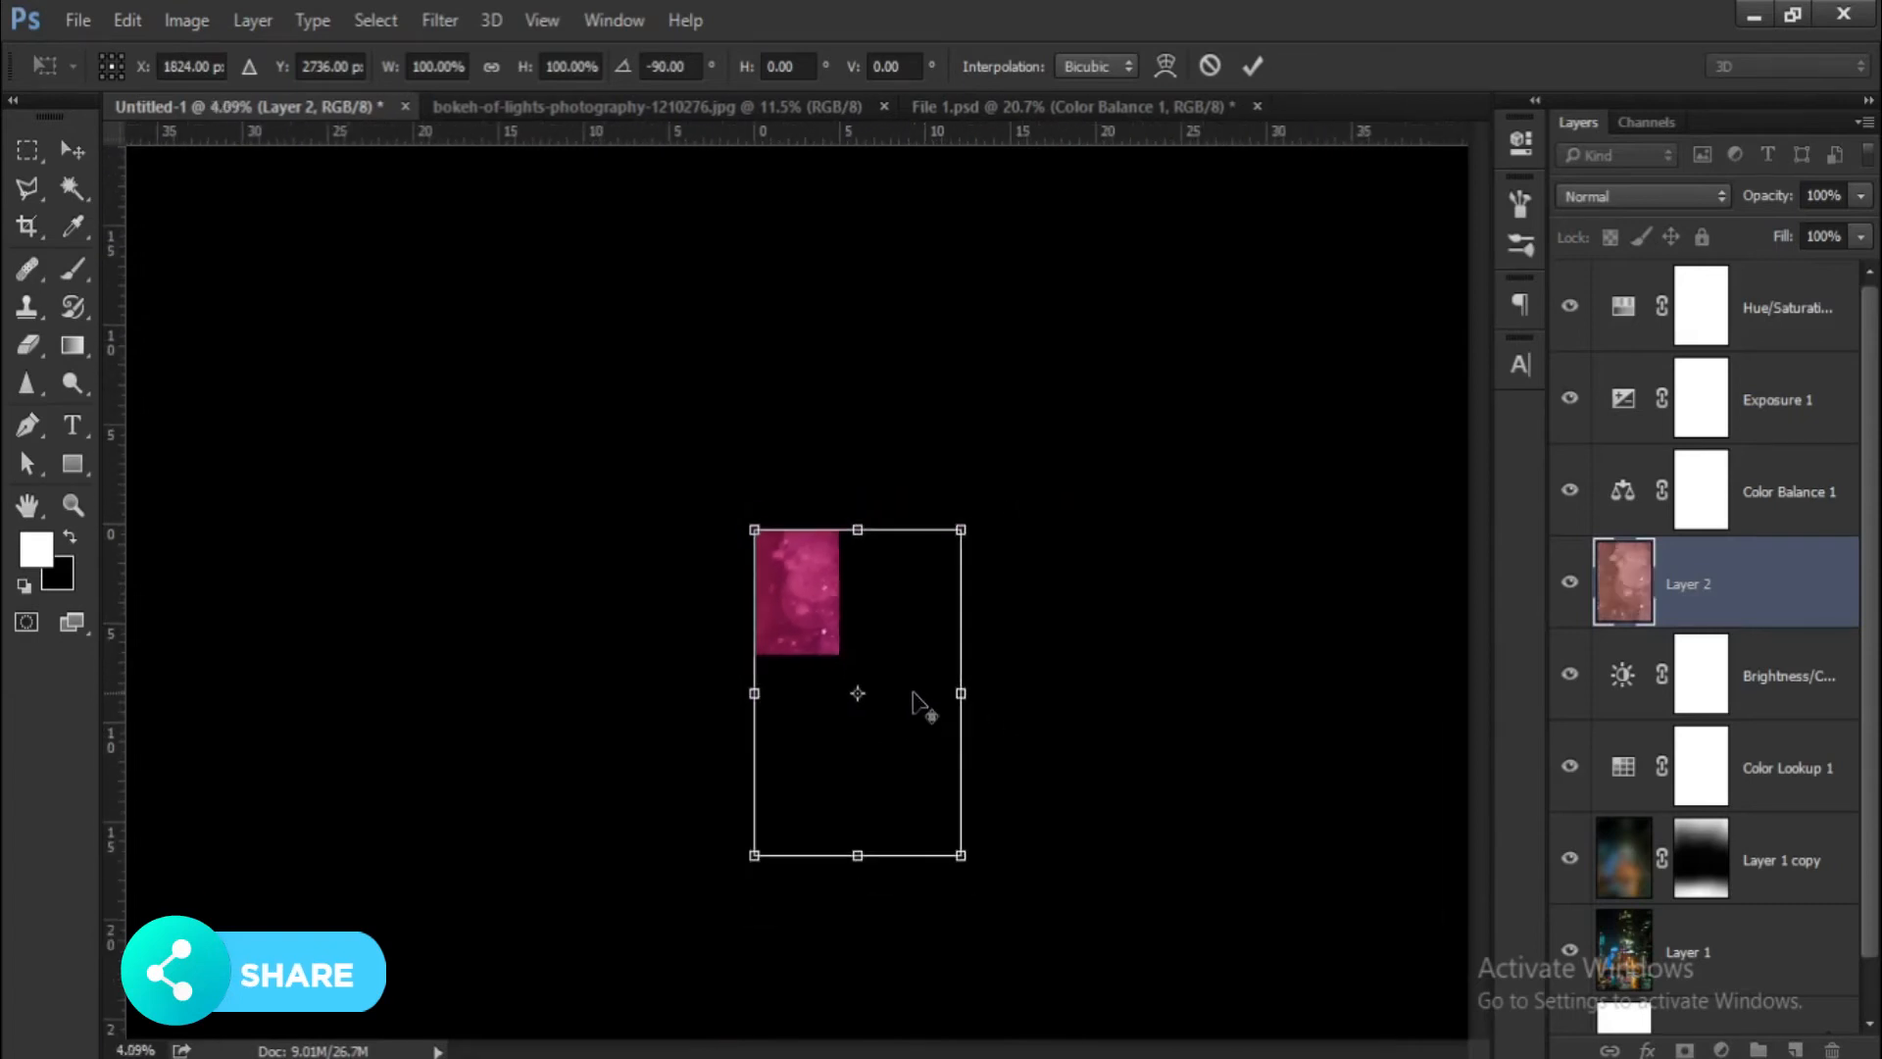
drag(960, 856, 855, 671)
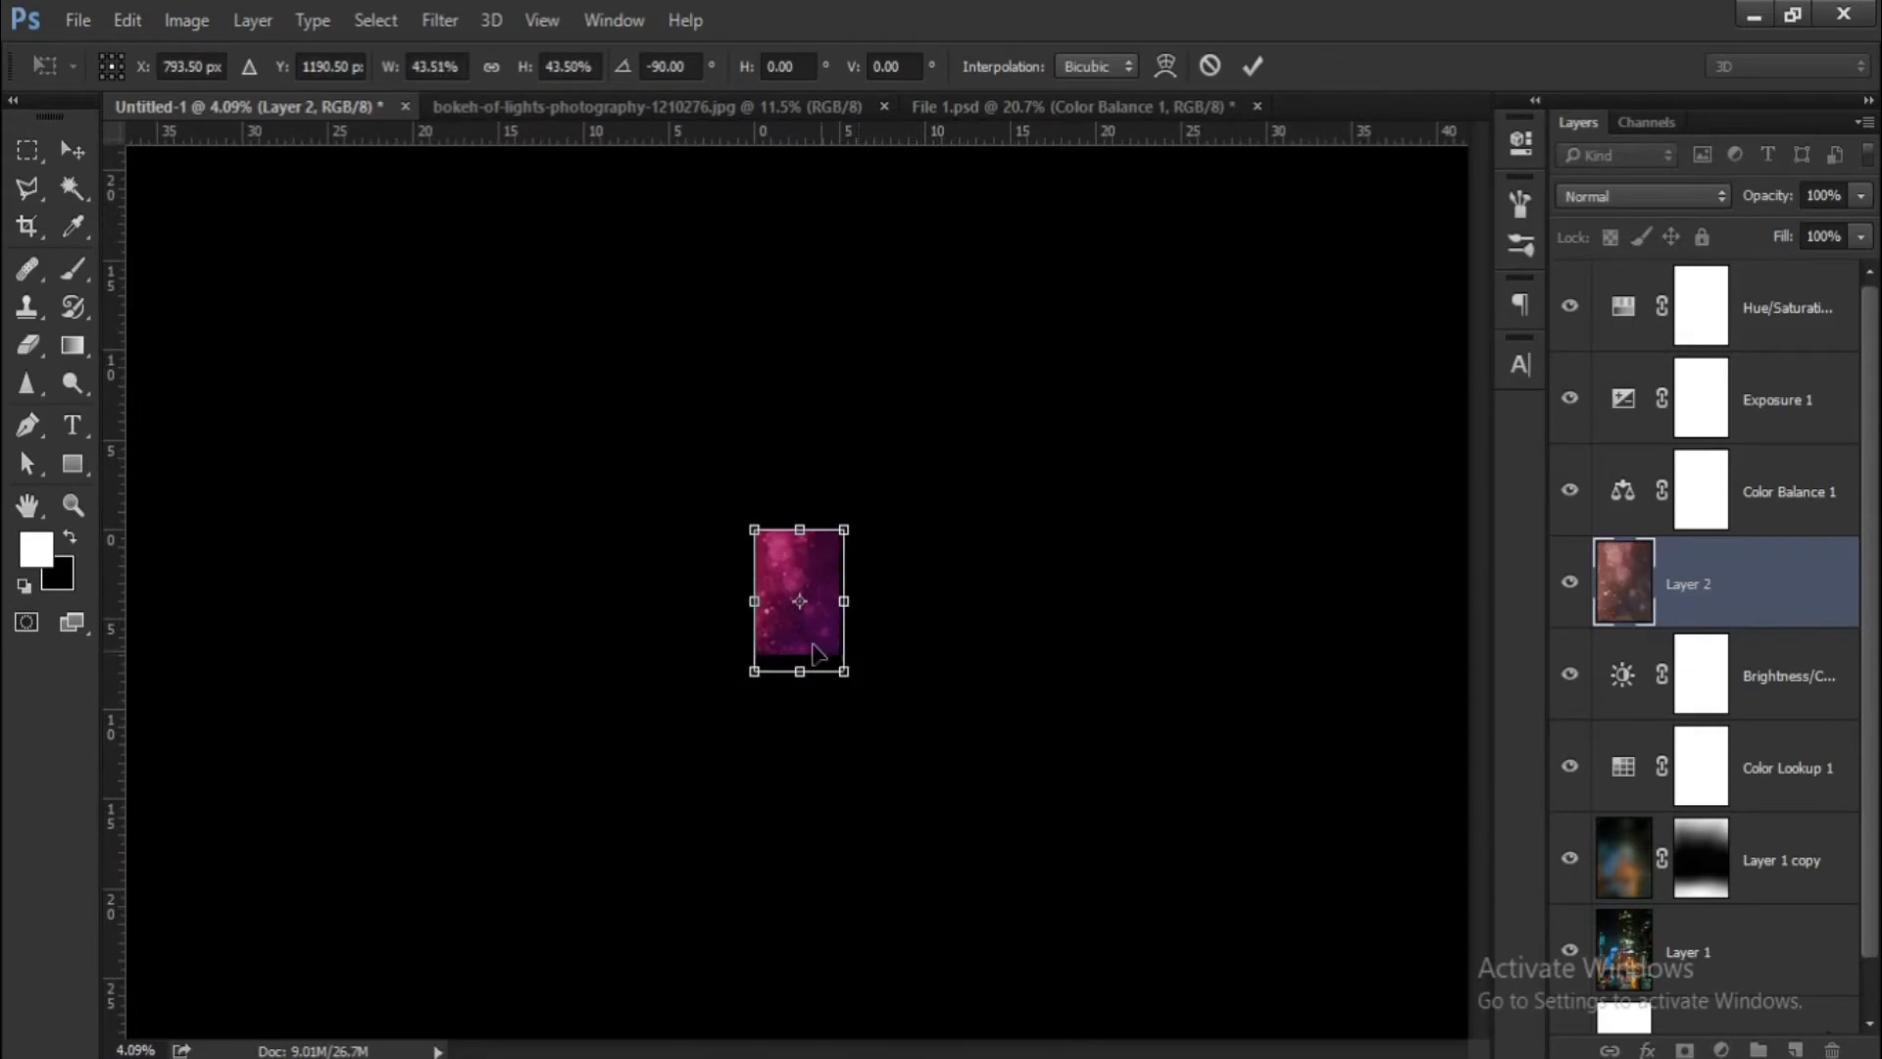
scroll(862, 676, up, 4)
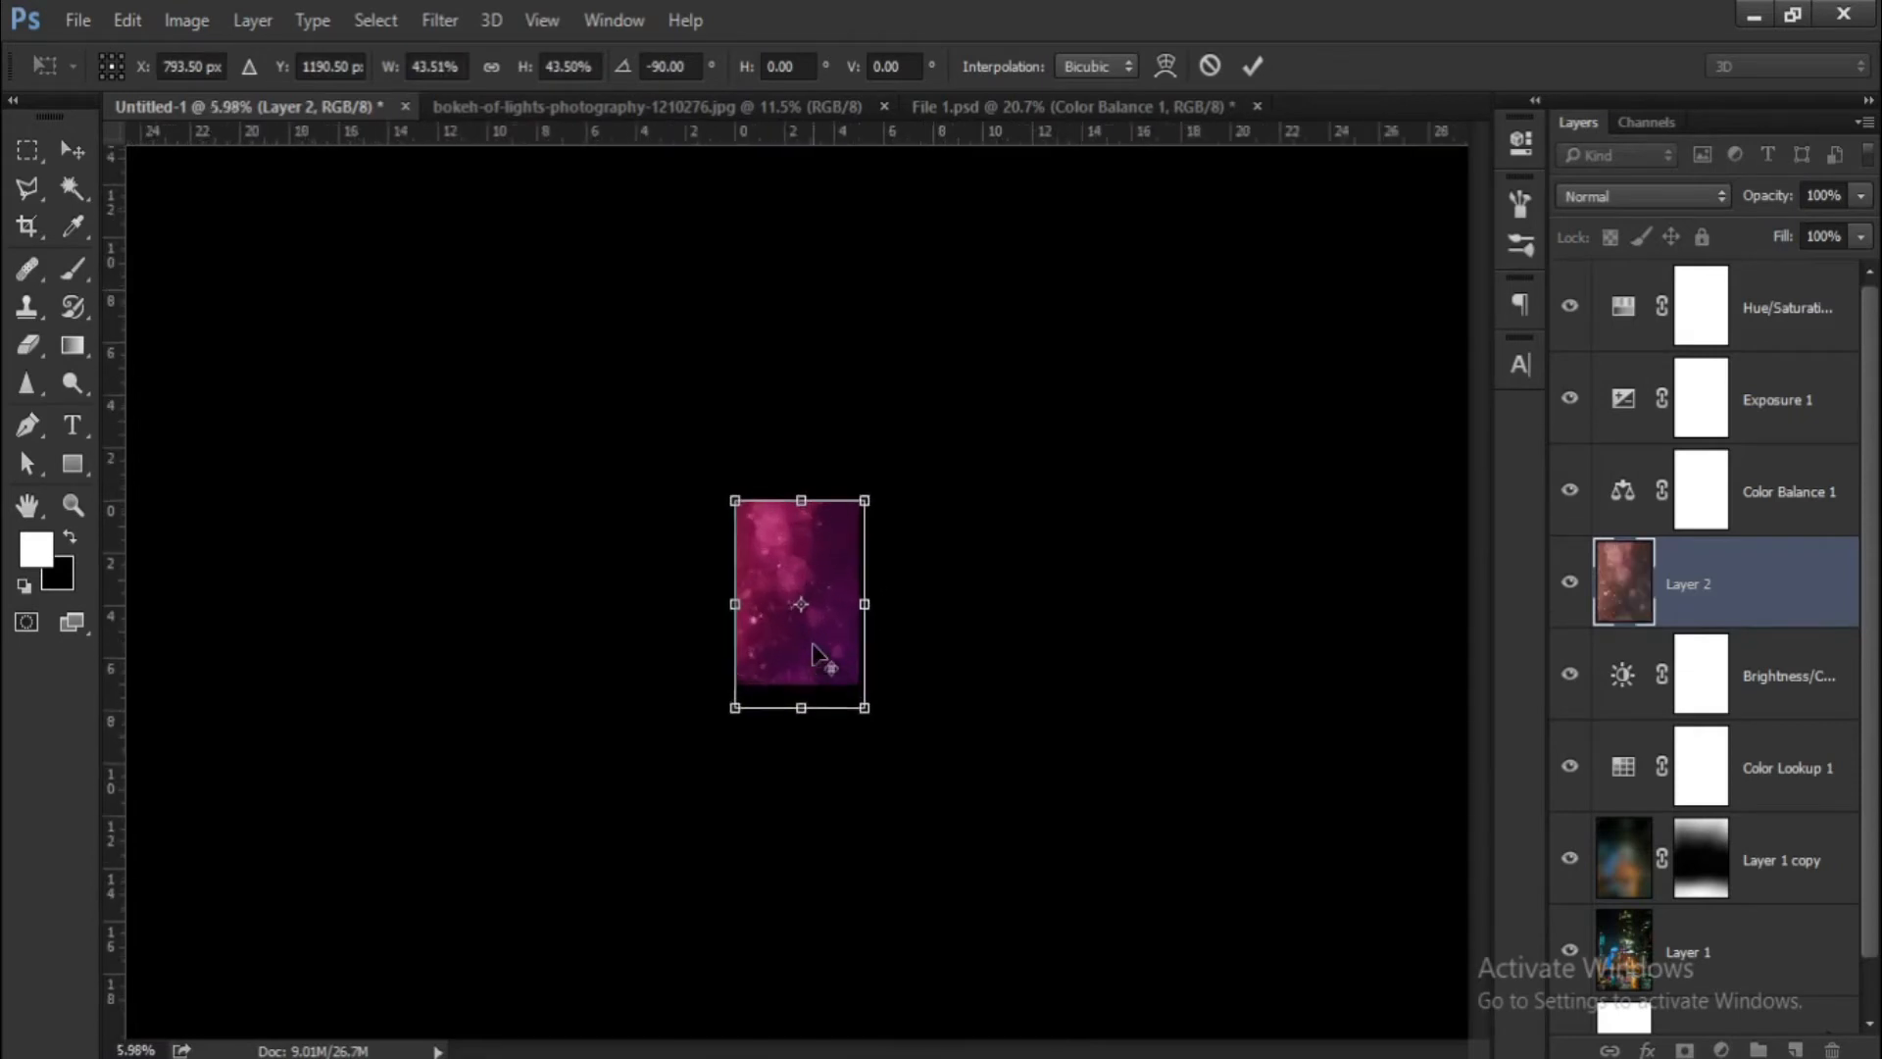
Flip the bokeh layer horizontally so its bright pink area falls on the right side of the canvas.
right_click(860, 684)
click(882, 632)
scroll(867, 679, up, 1)
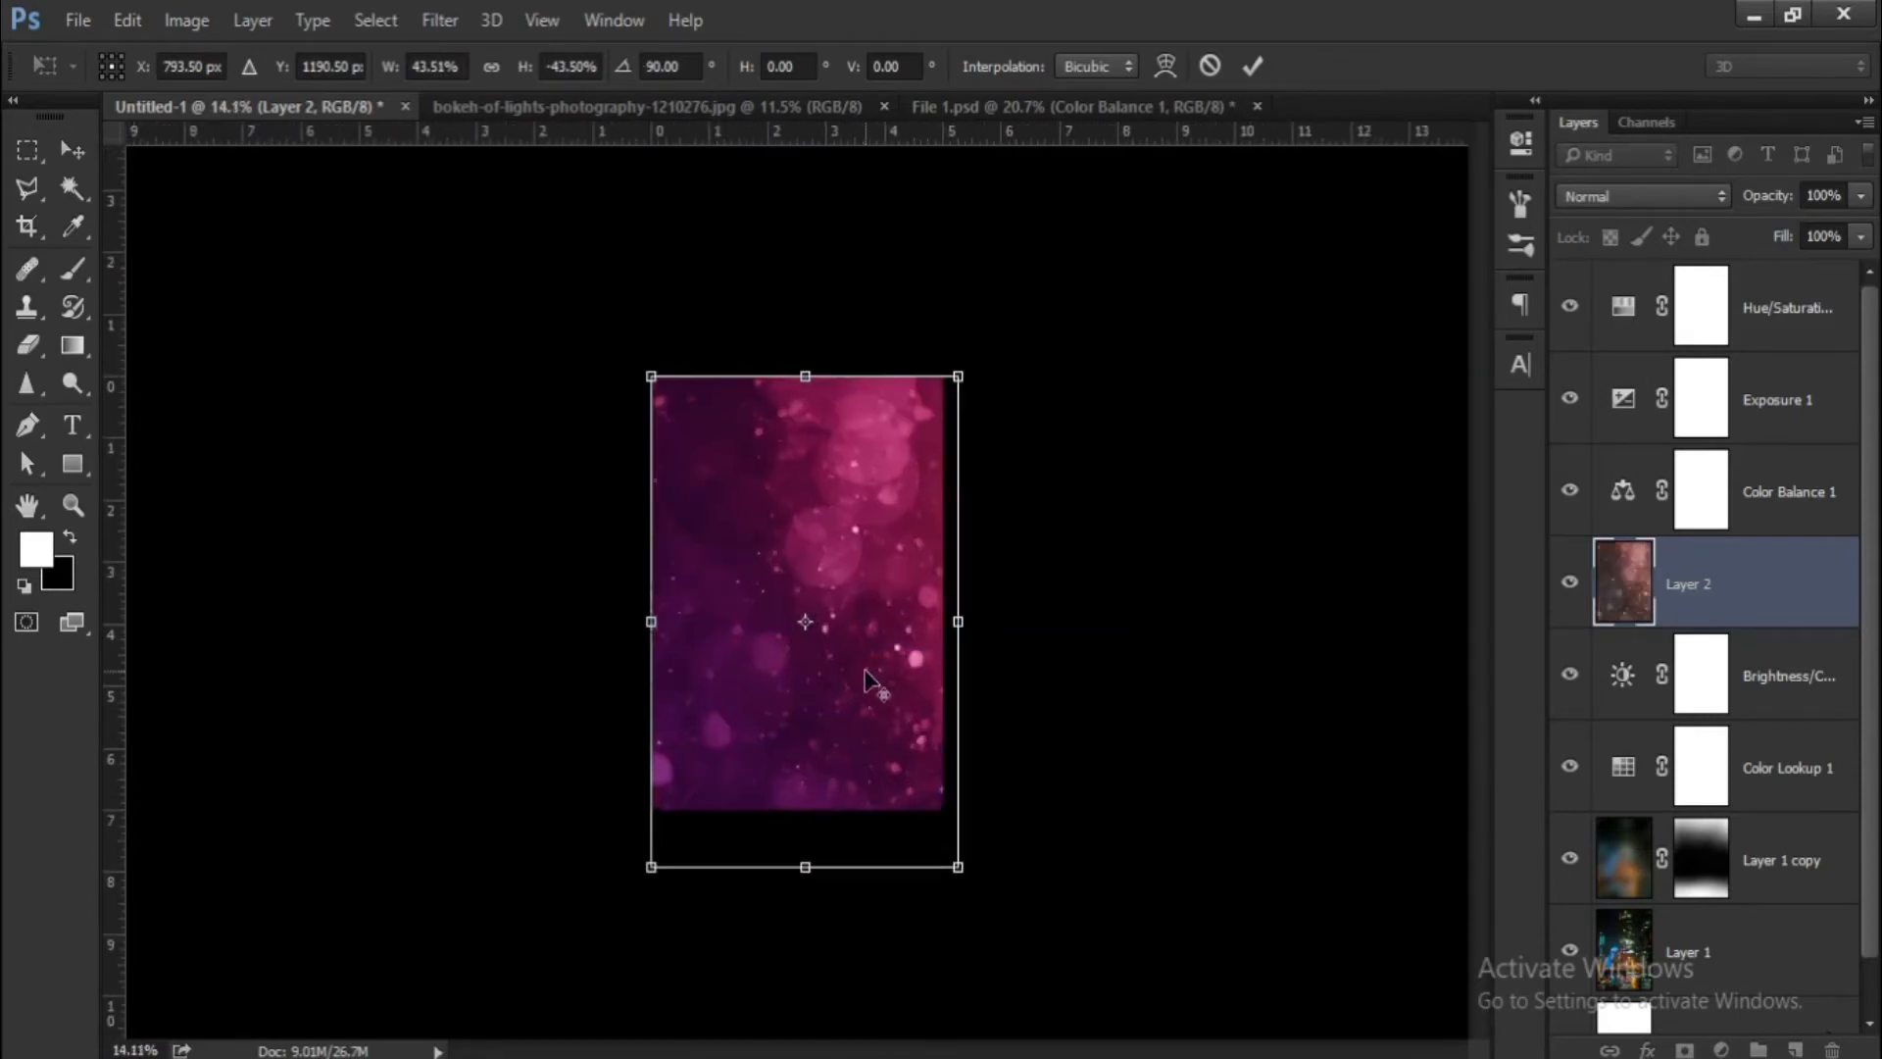
scroll(899, 610, down, 1)
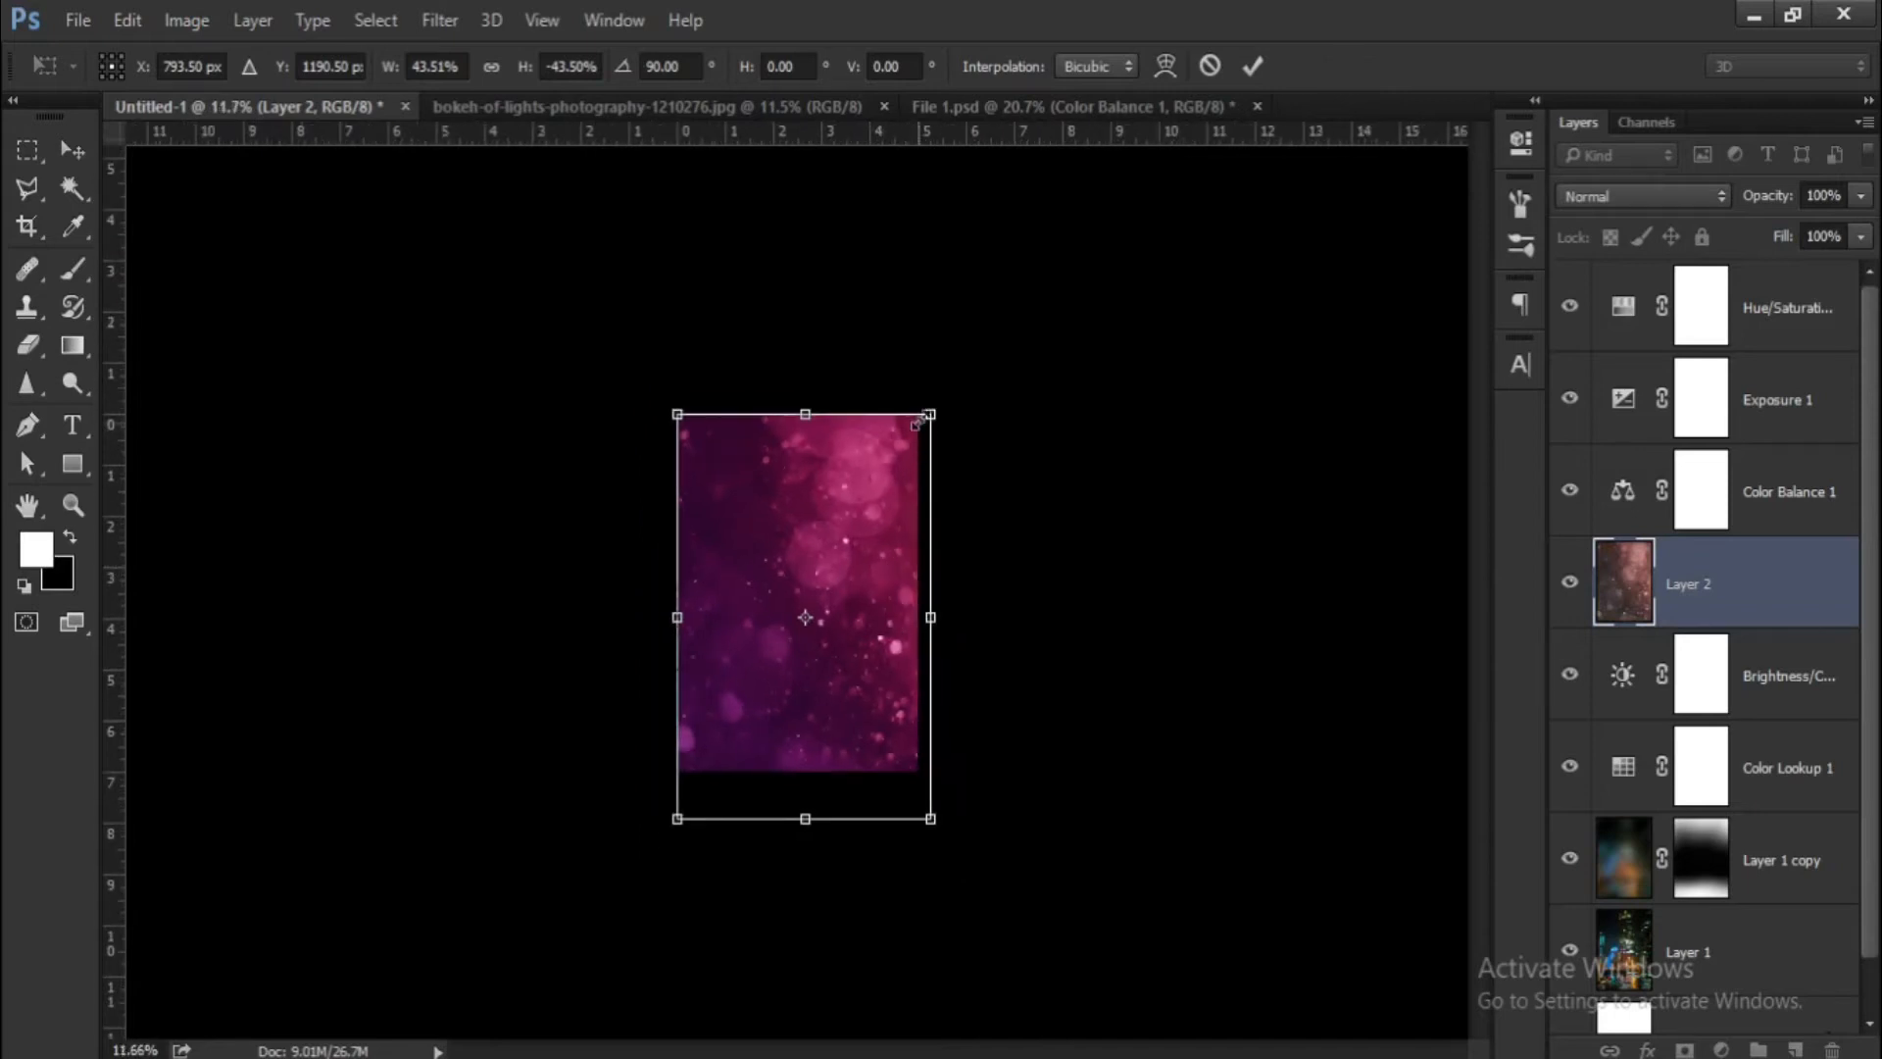
Enlarge the bokeh layer past all edges of the canvas, reposition it to cover the artwork and apply the transform.
drag(931, 413, 972, 349)
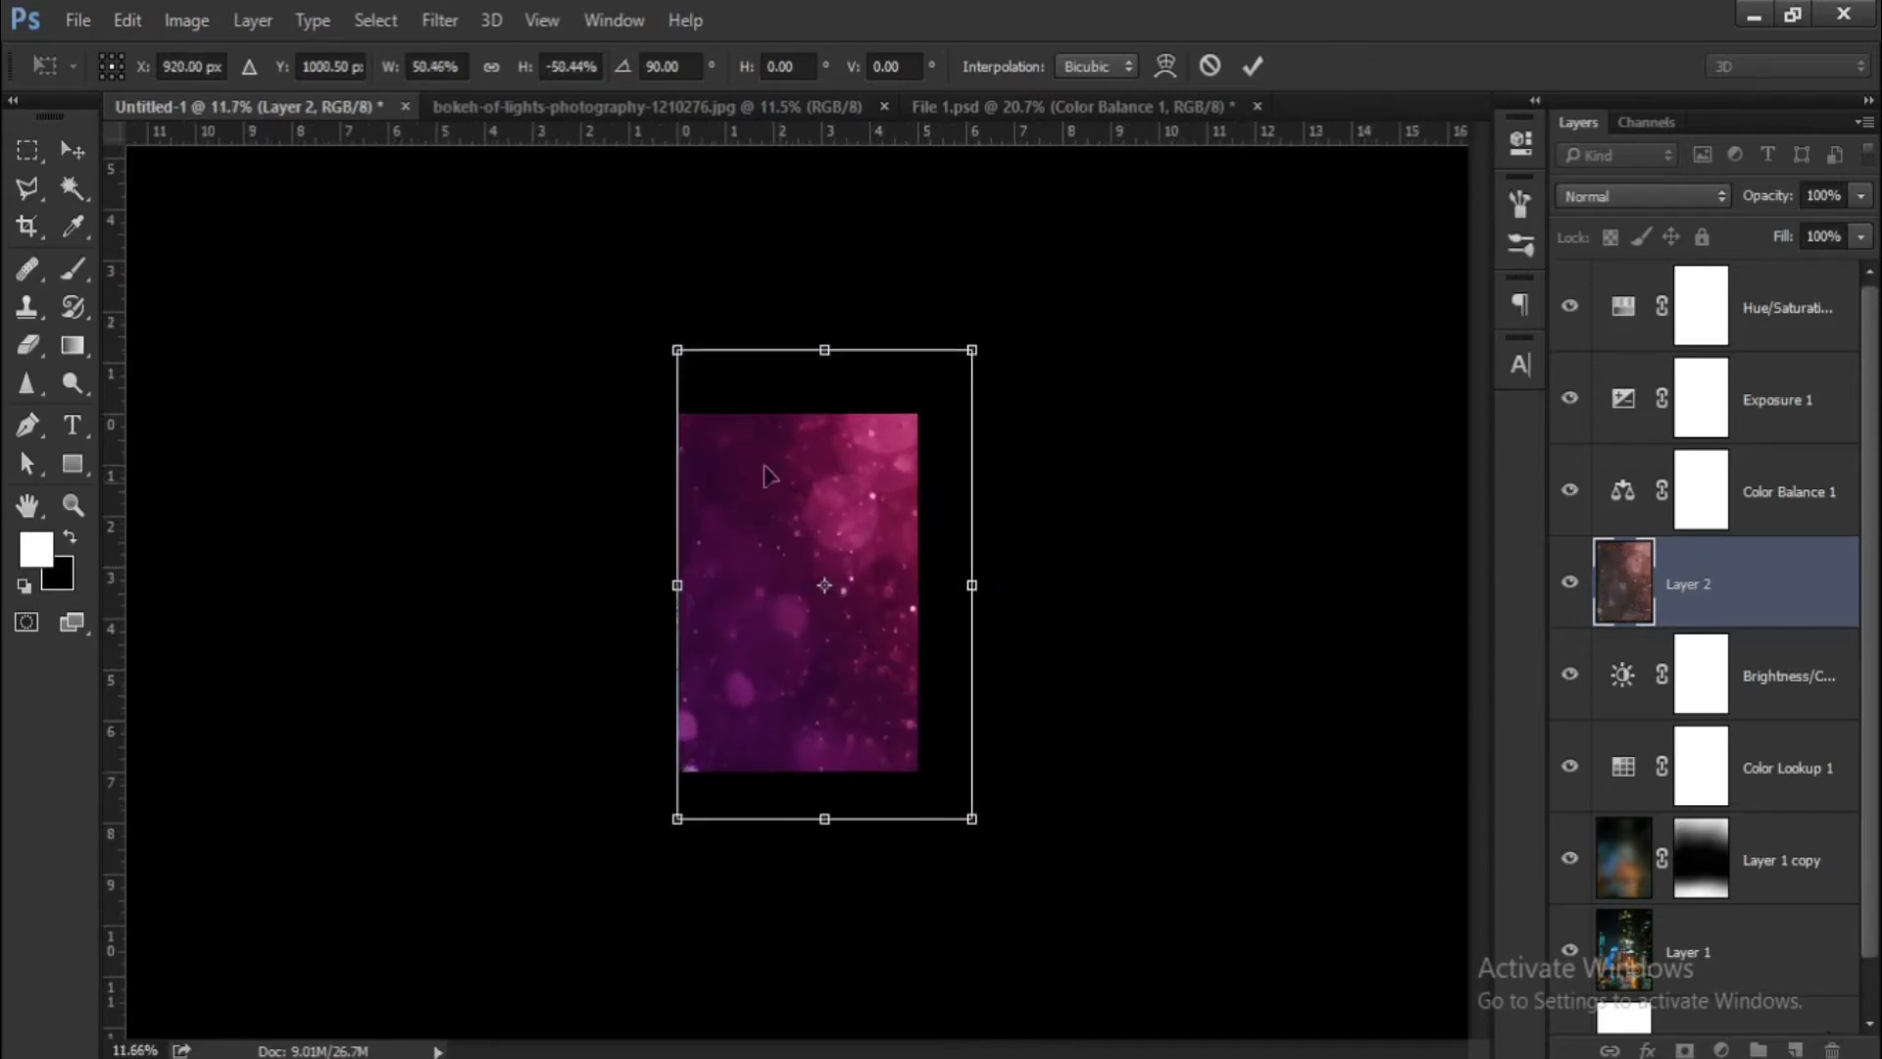
drag(679, 350, 656, 314)
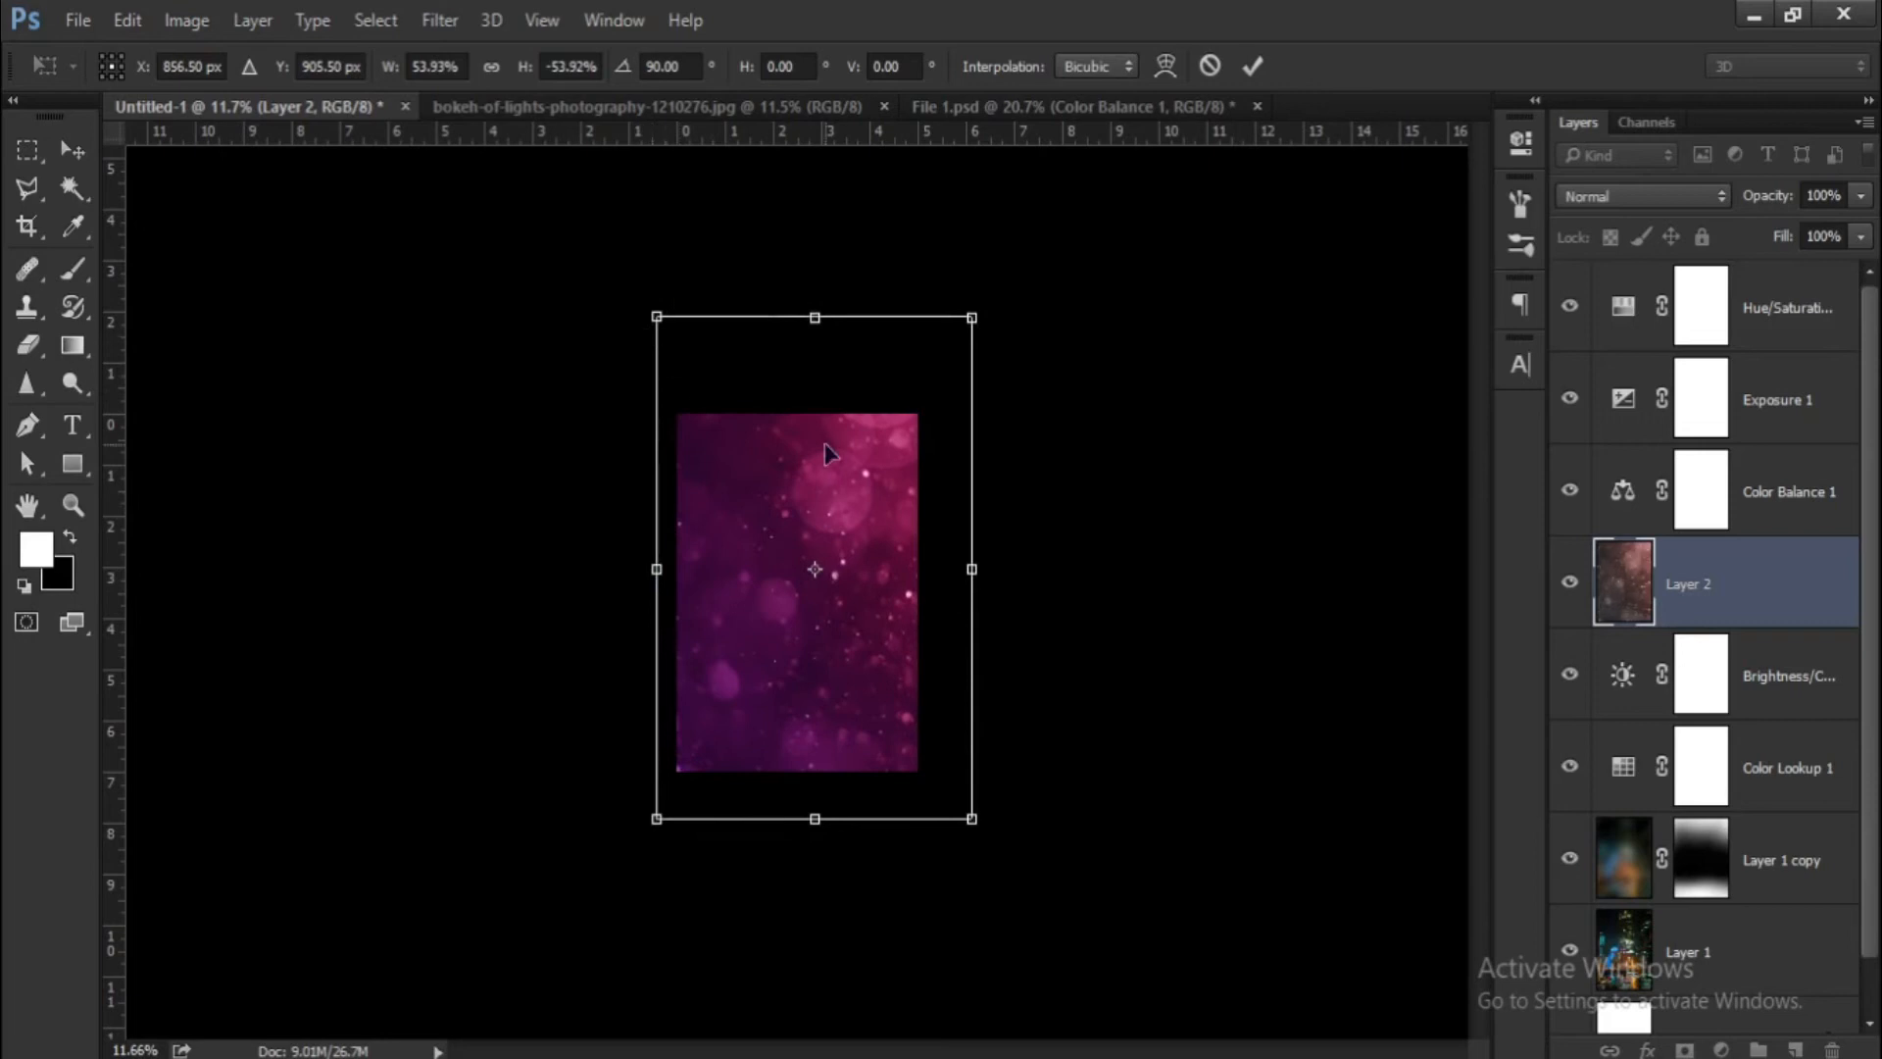
drag(859, 438, 845, 445)
scroll(888, 453, down, 1)
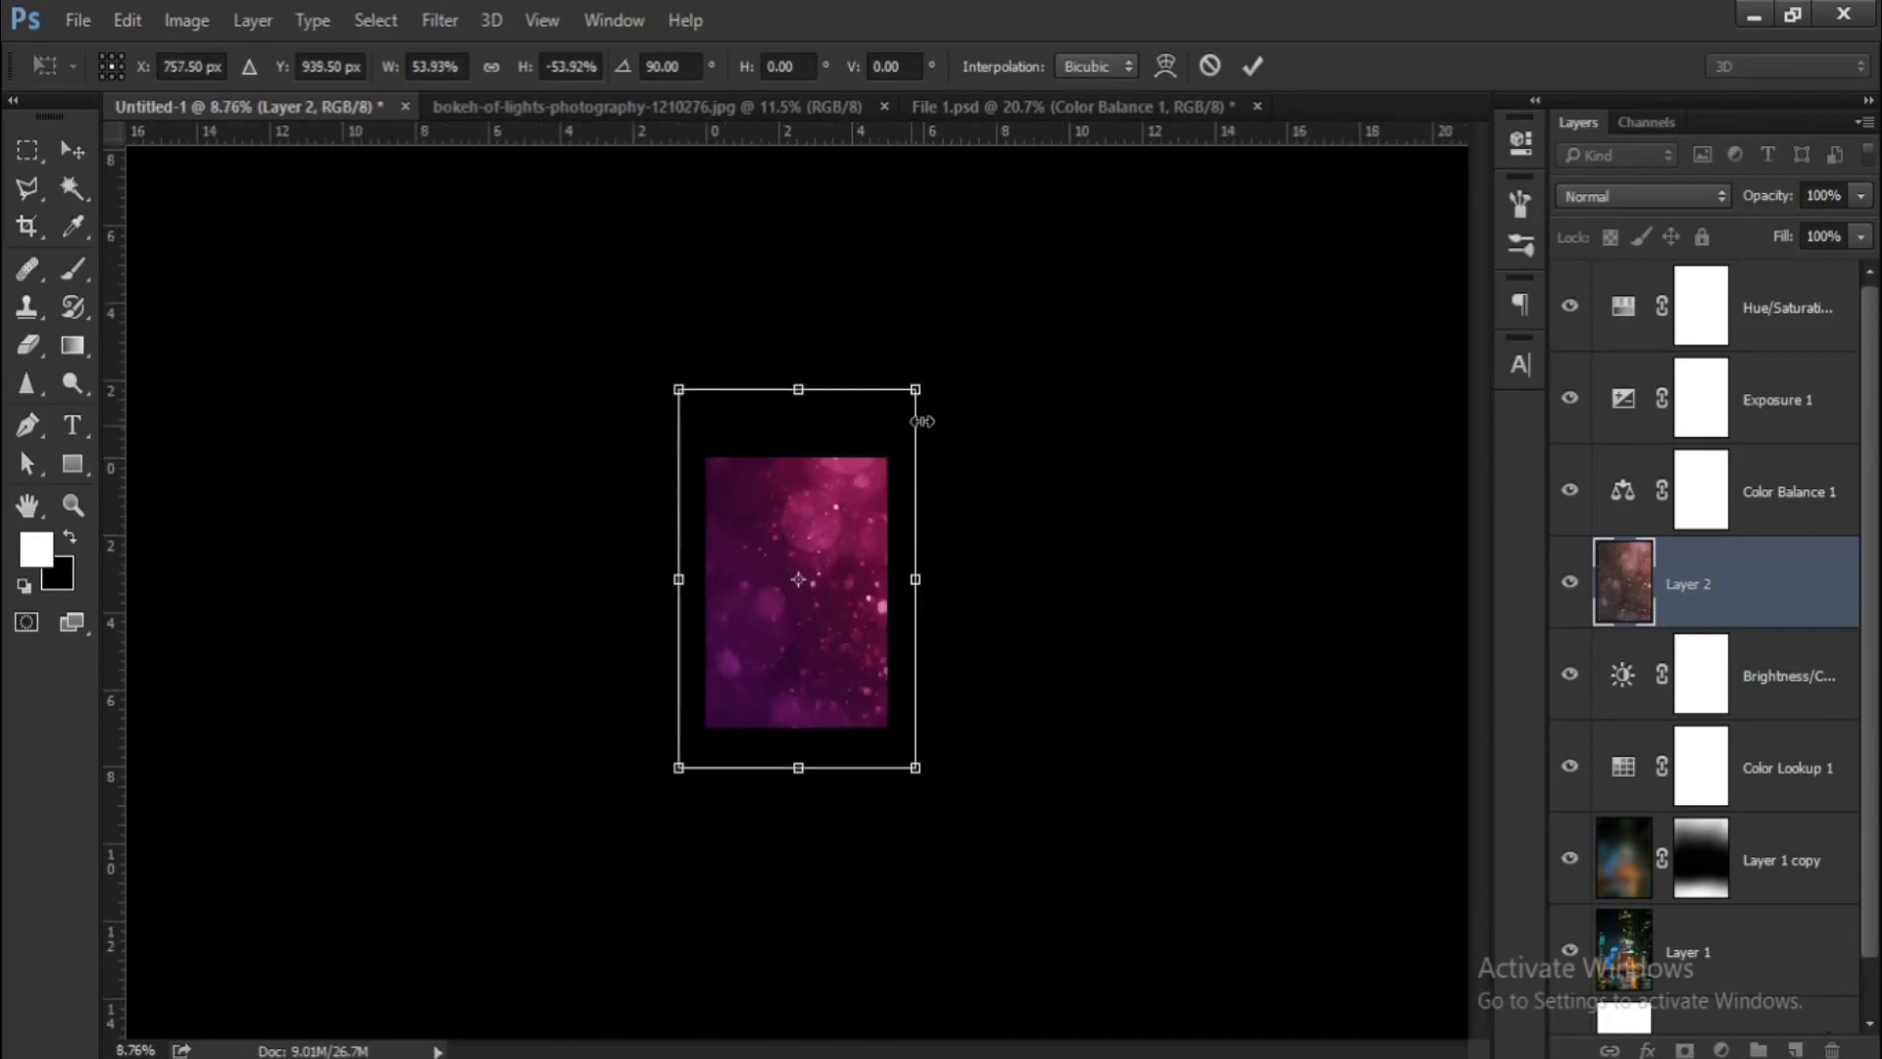
drag(918, 384, 933, 362)
drag(685, 761, 661, 787)
drag(775, 714, 794, 695)
key(Return)
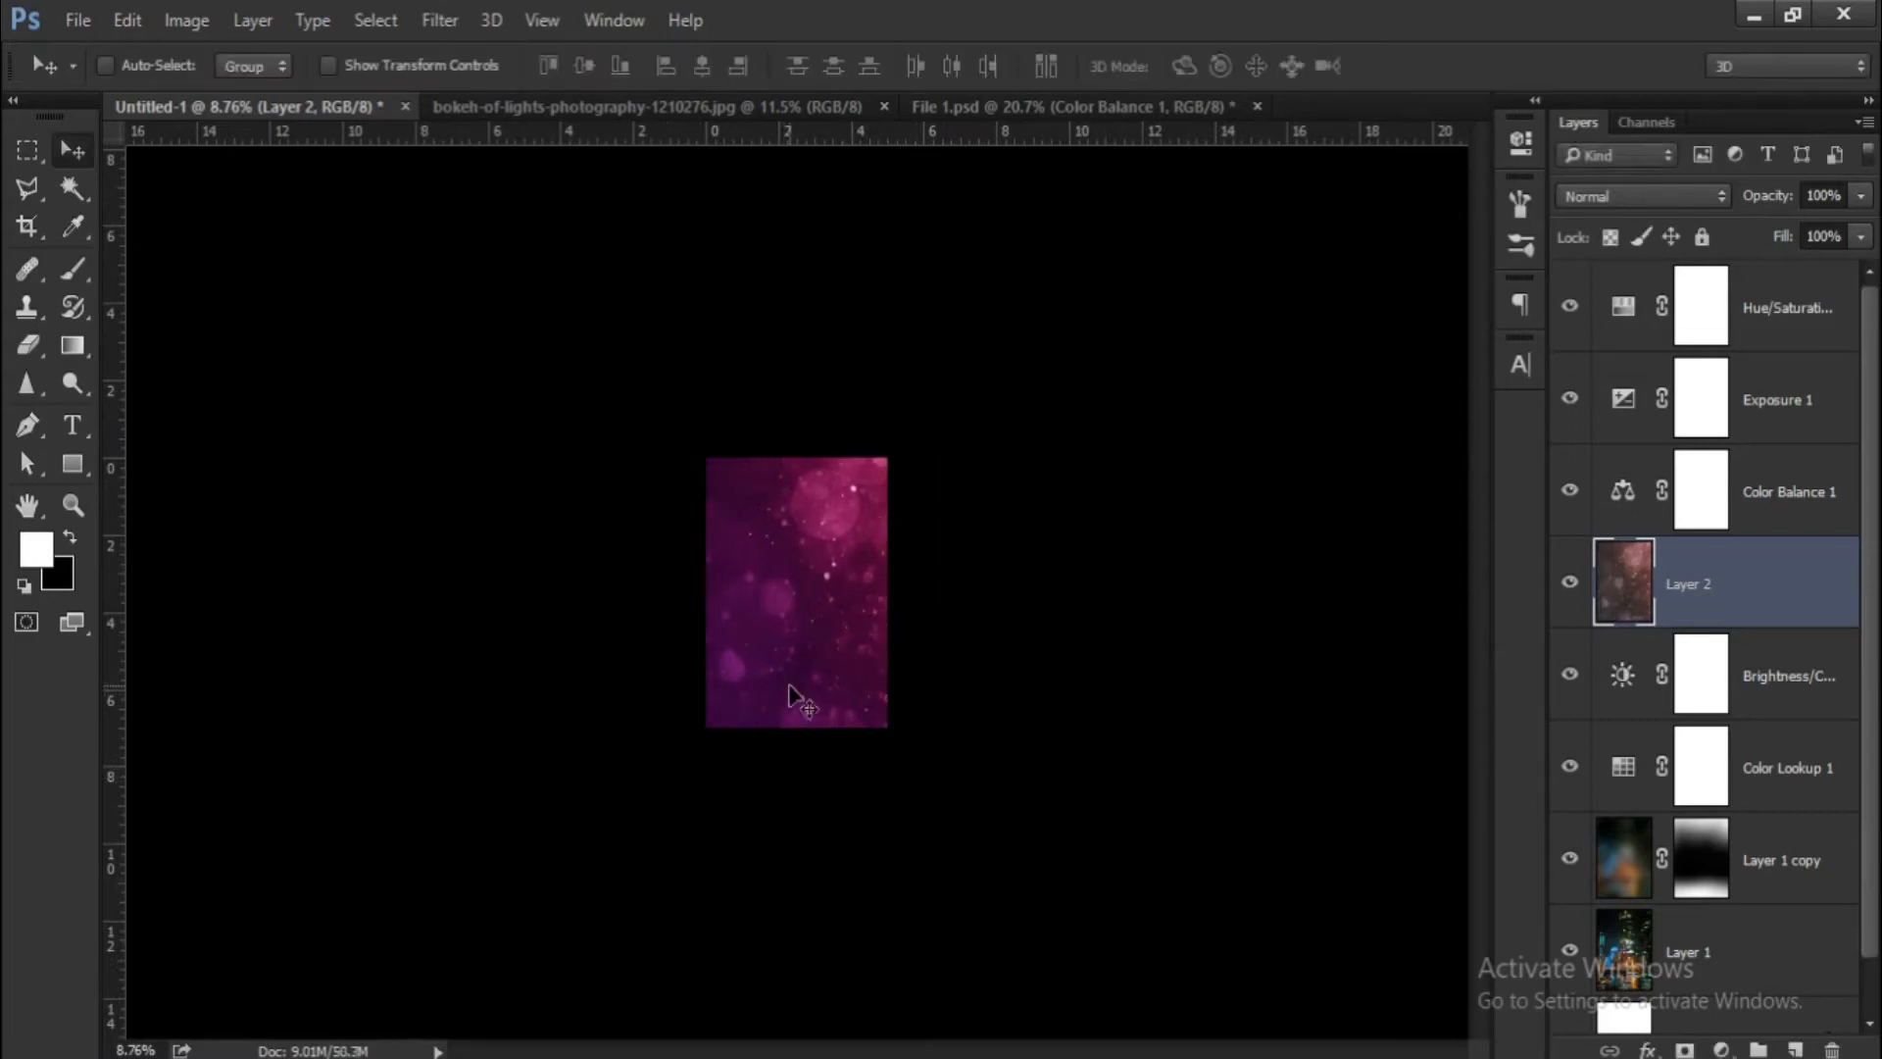
scroll(794, 695, up, 3)
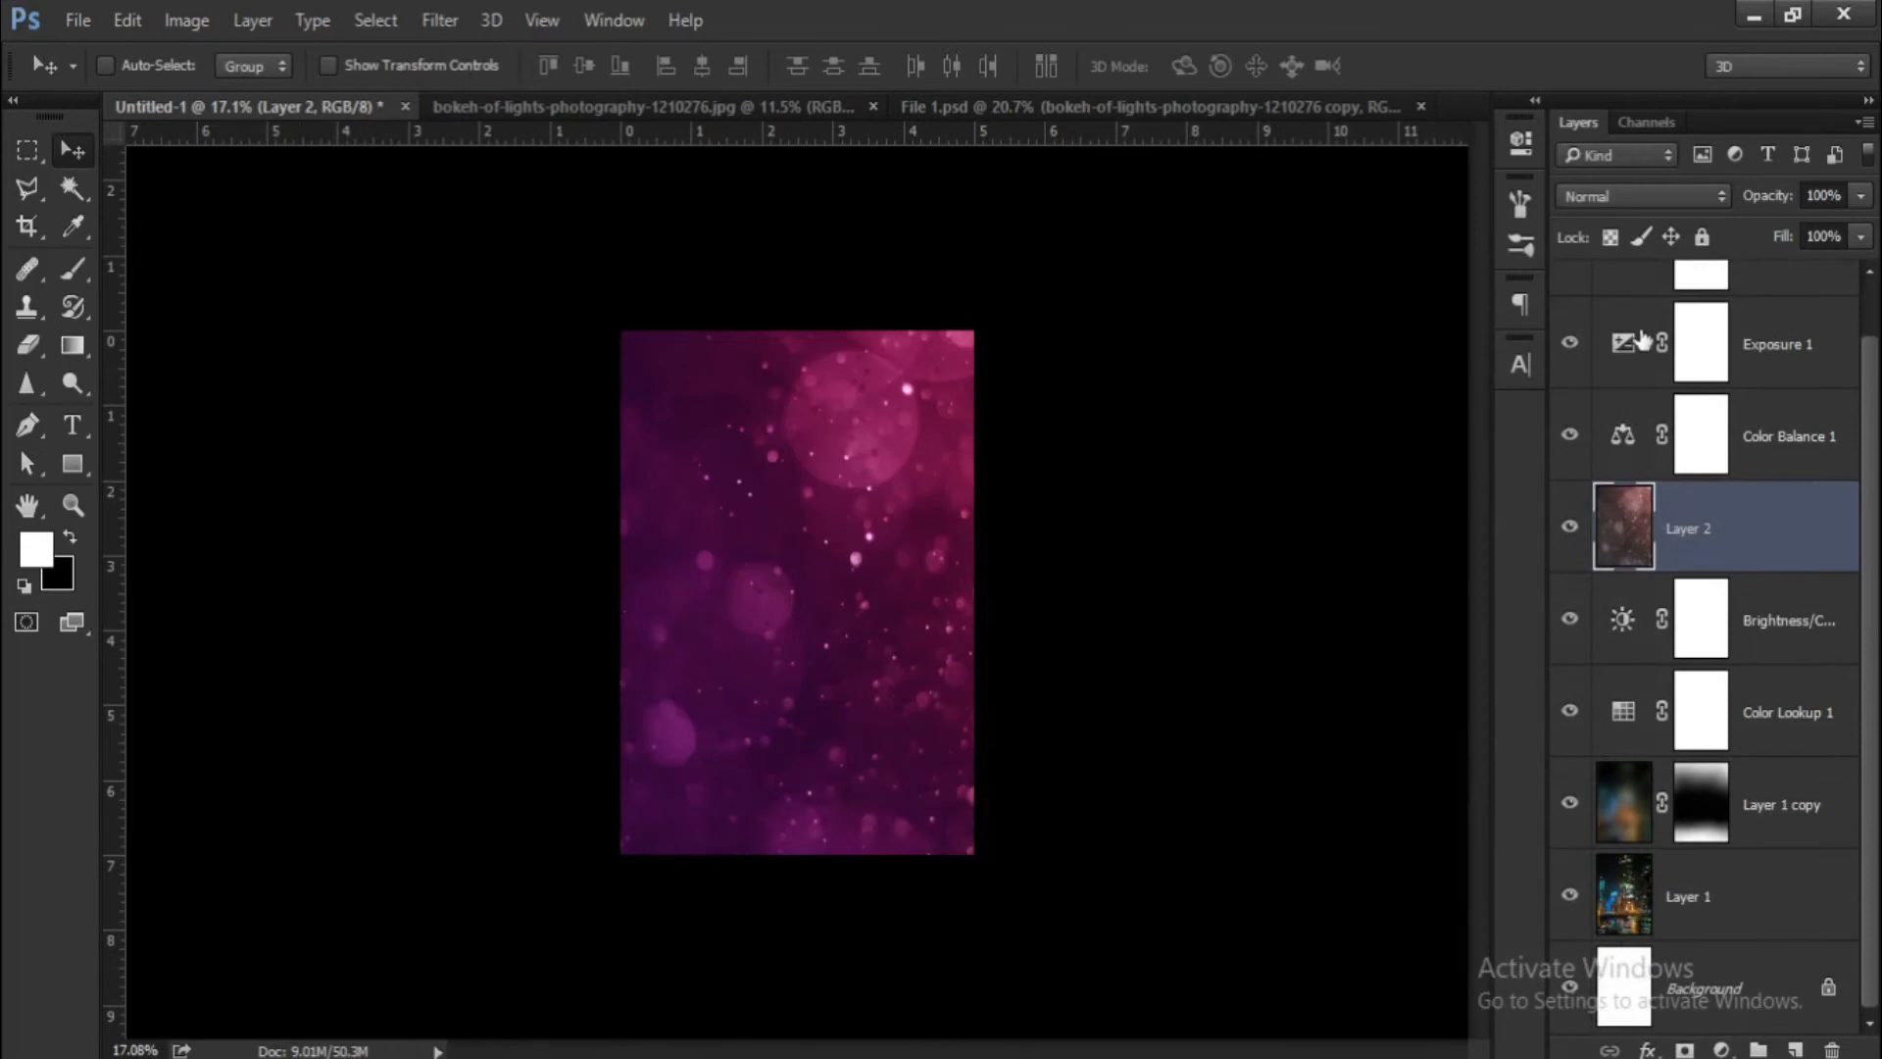
Set the bokeh layer to Lighten blend mode with 56% opacity and 91% fill.
click(1619, 196)
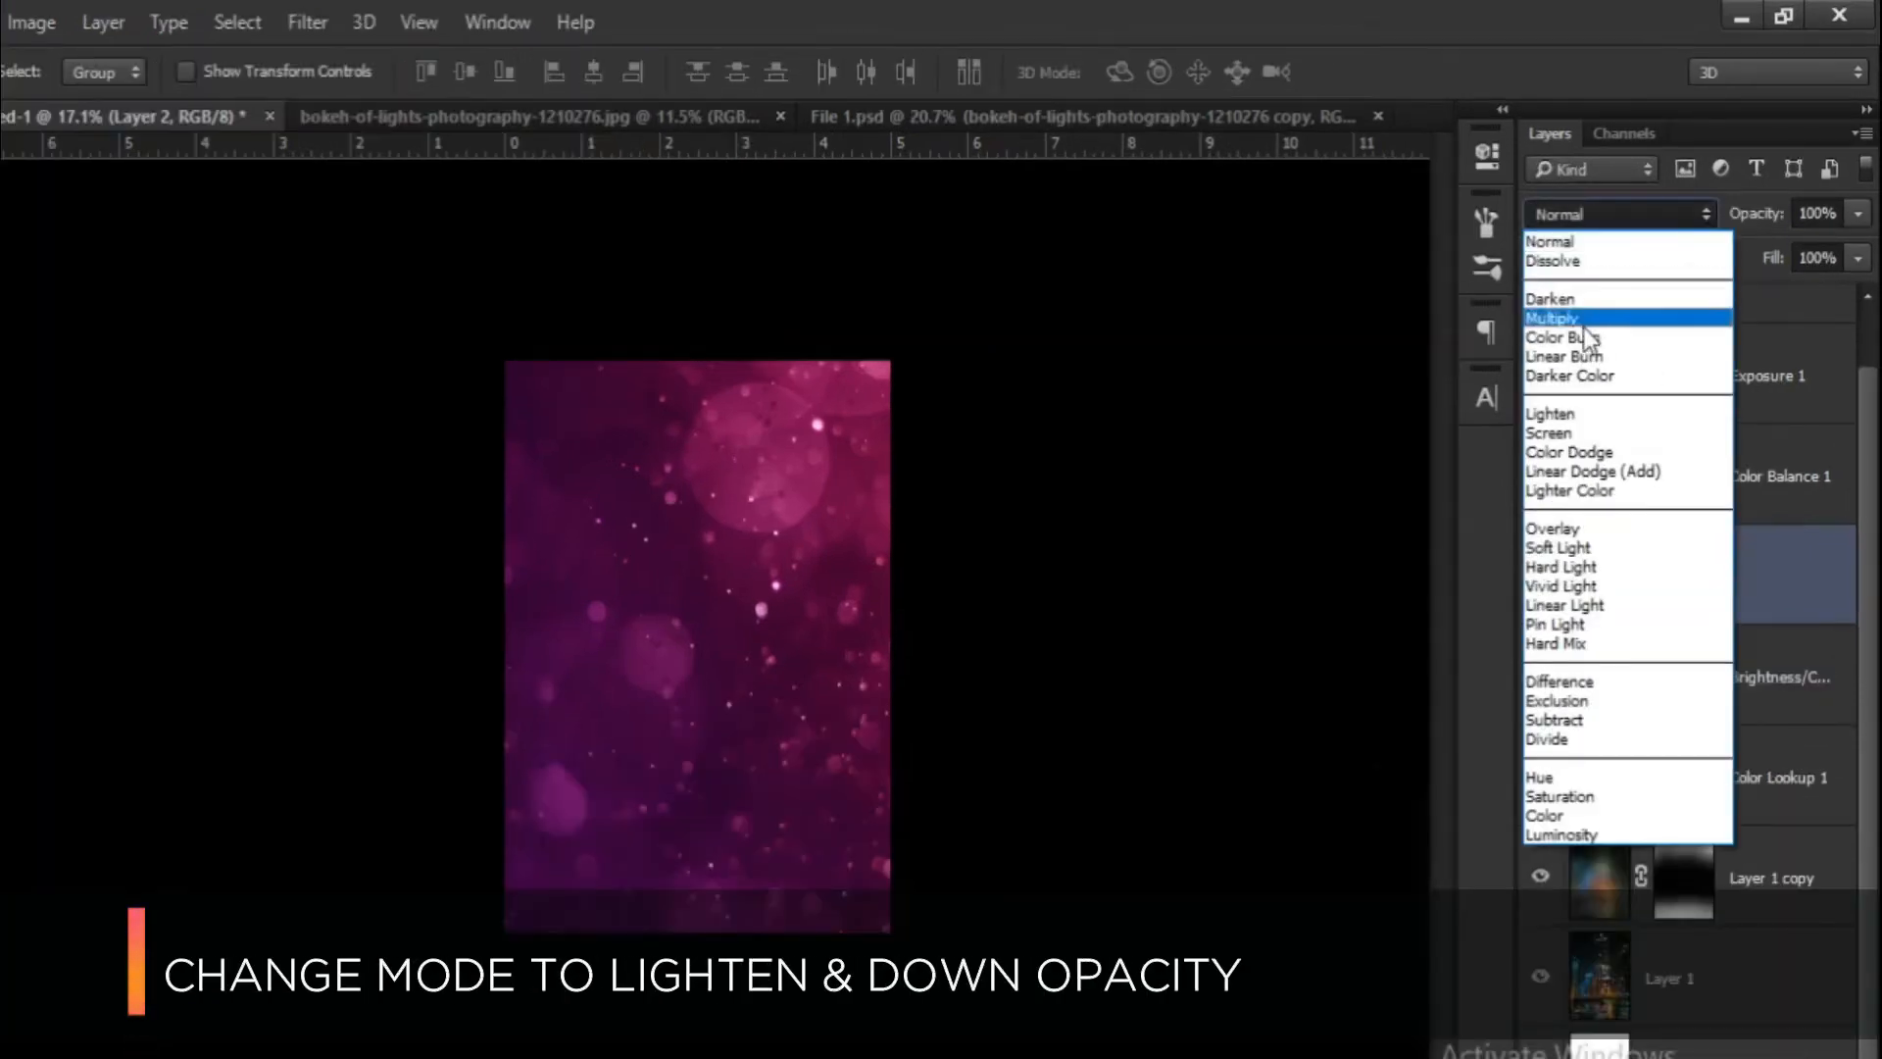
click(1572, 415)
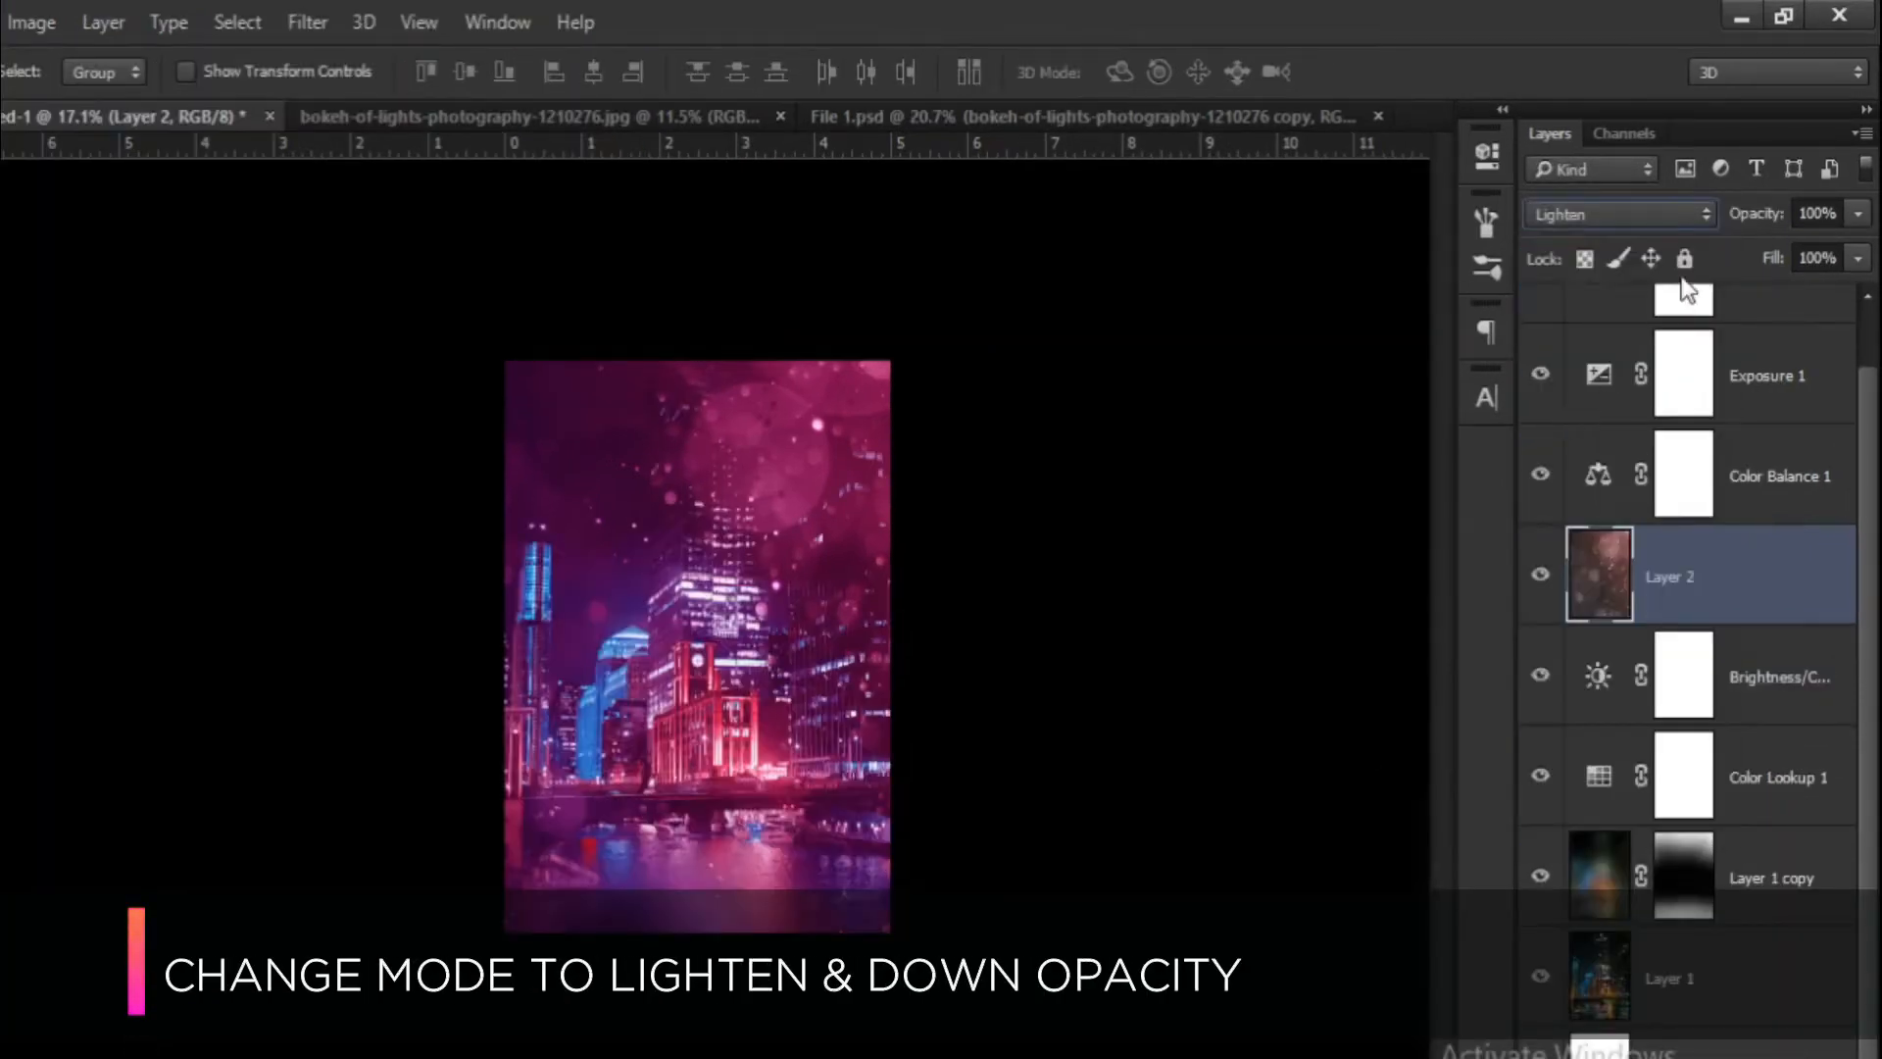
click(1796, 213)
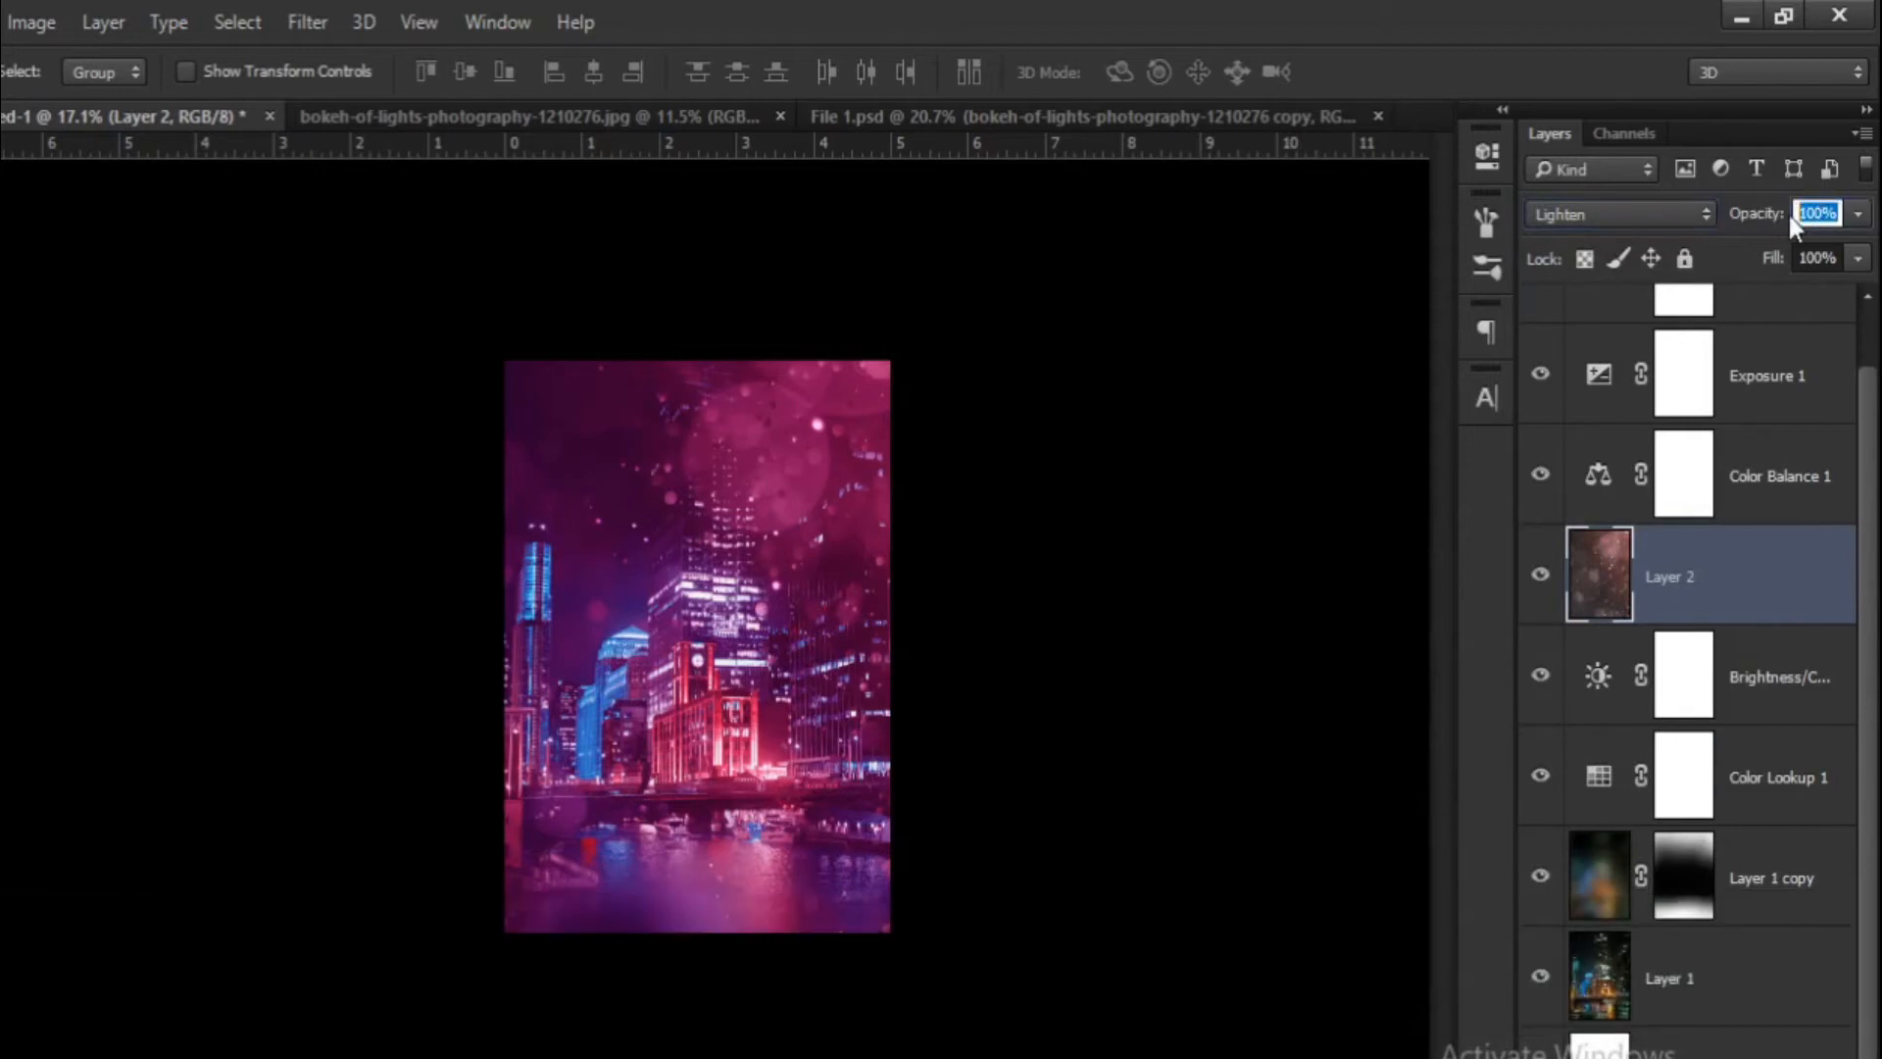
text(56)
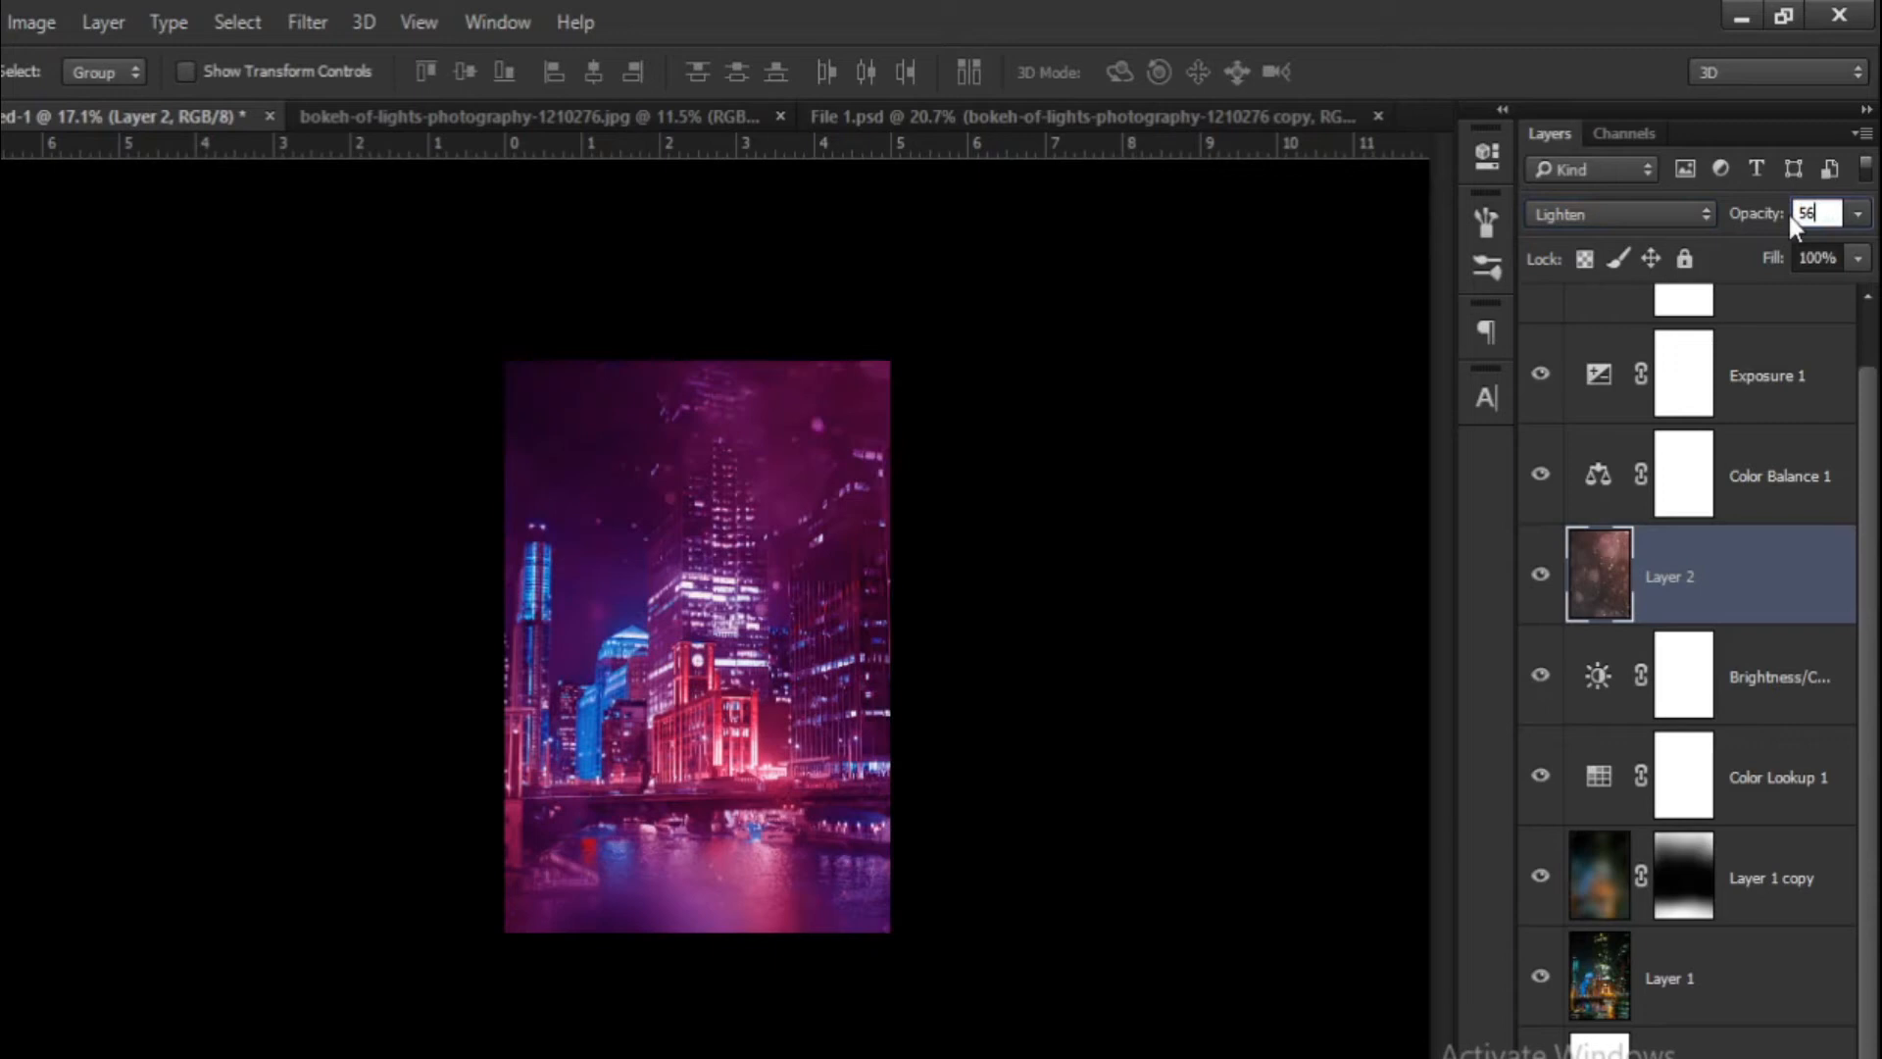
key(Tab)
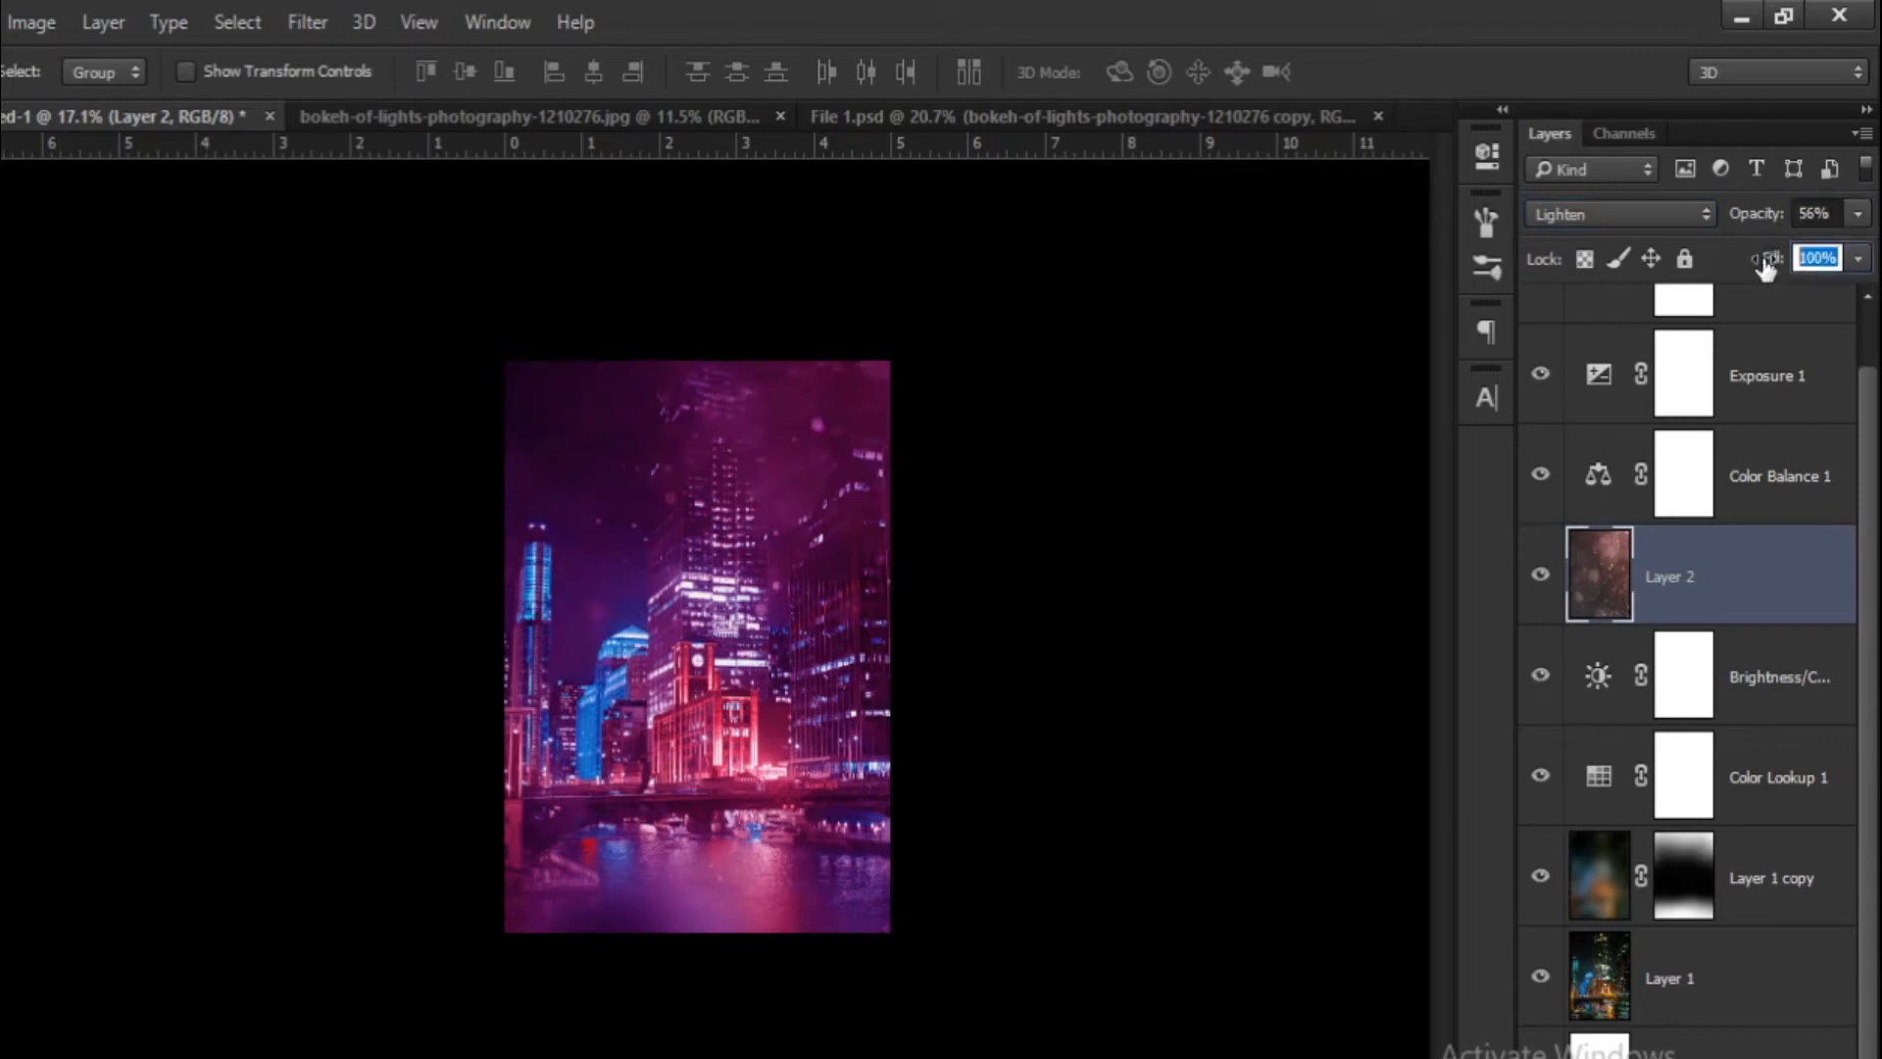
text(91)
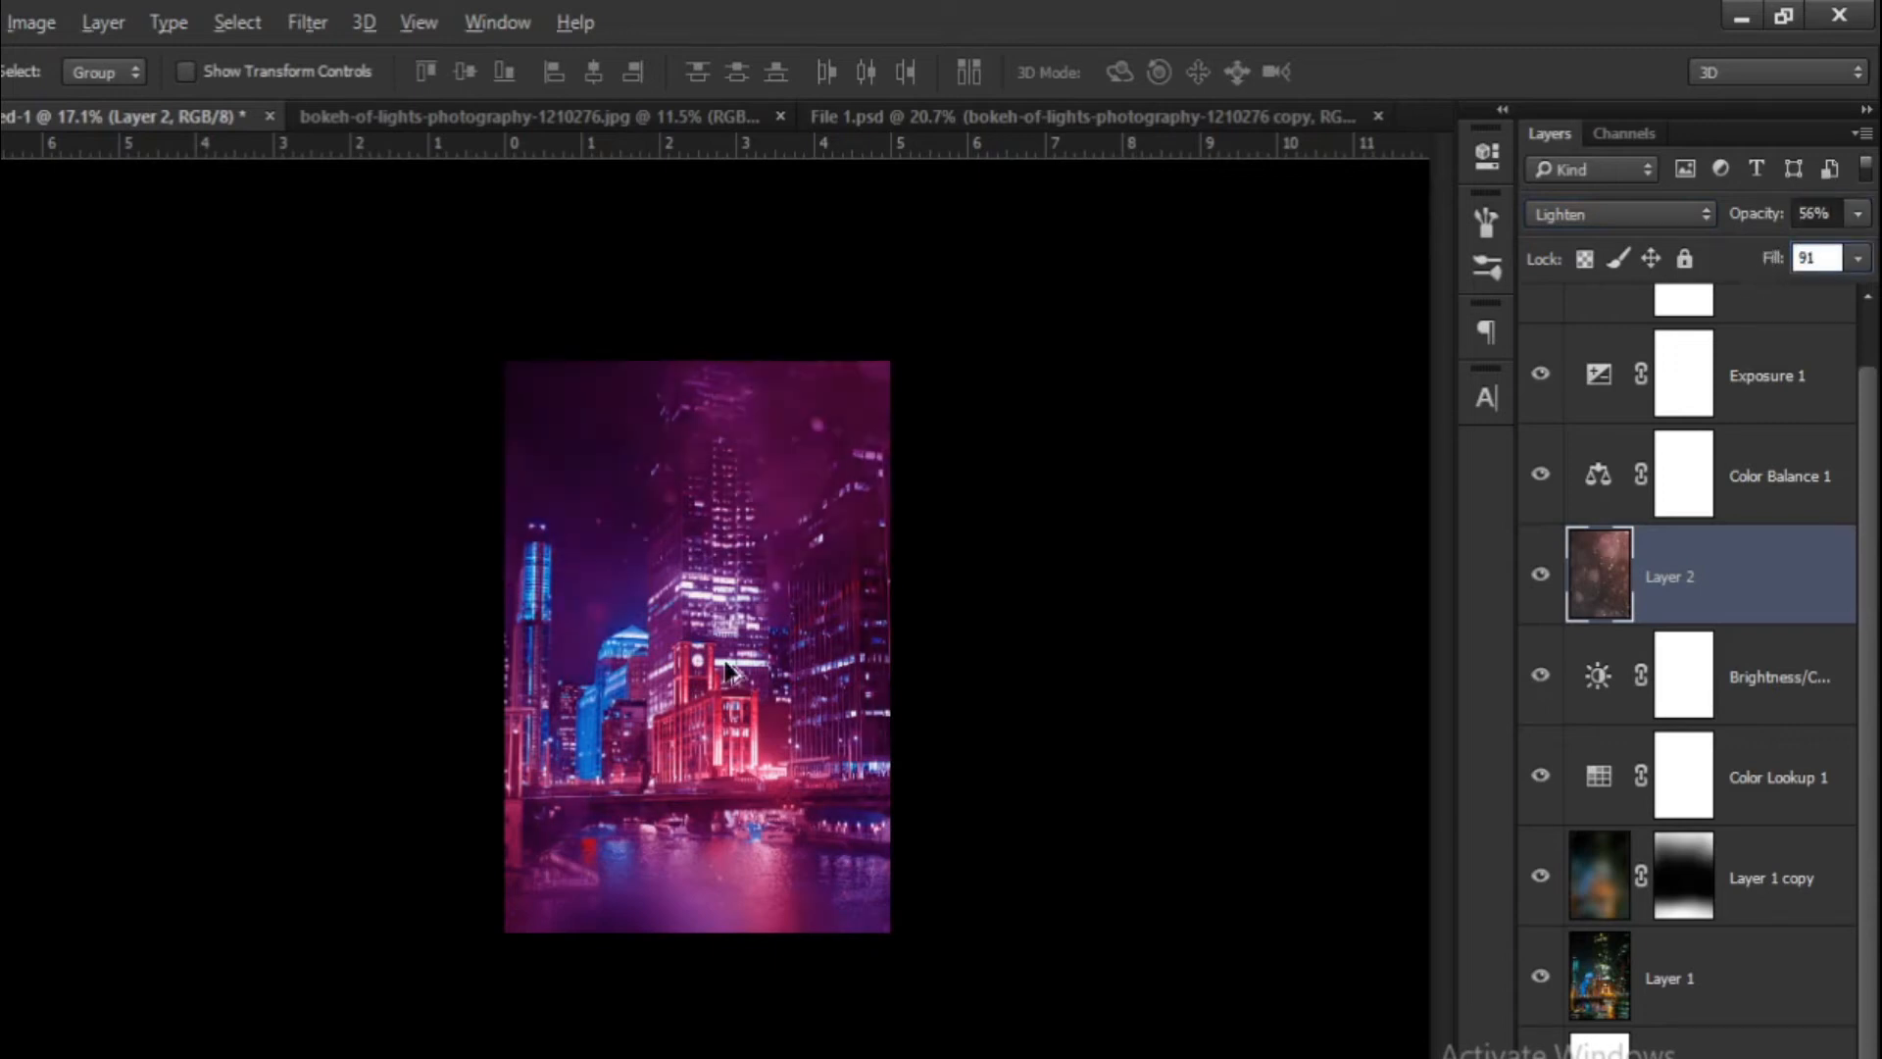
key(Return)
Scale the bokeh layer down to about 90%, keeping it larger than the canvas, and apply the transform.
scroll(730, 664, down, 2)
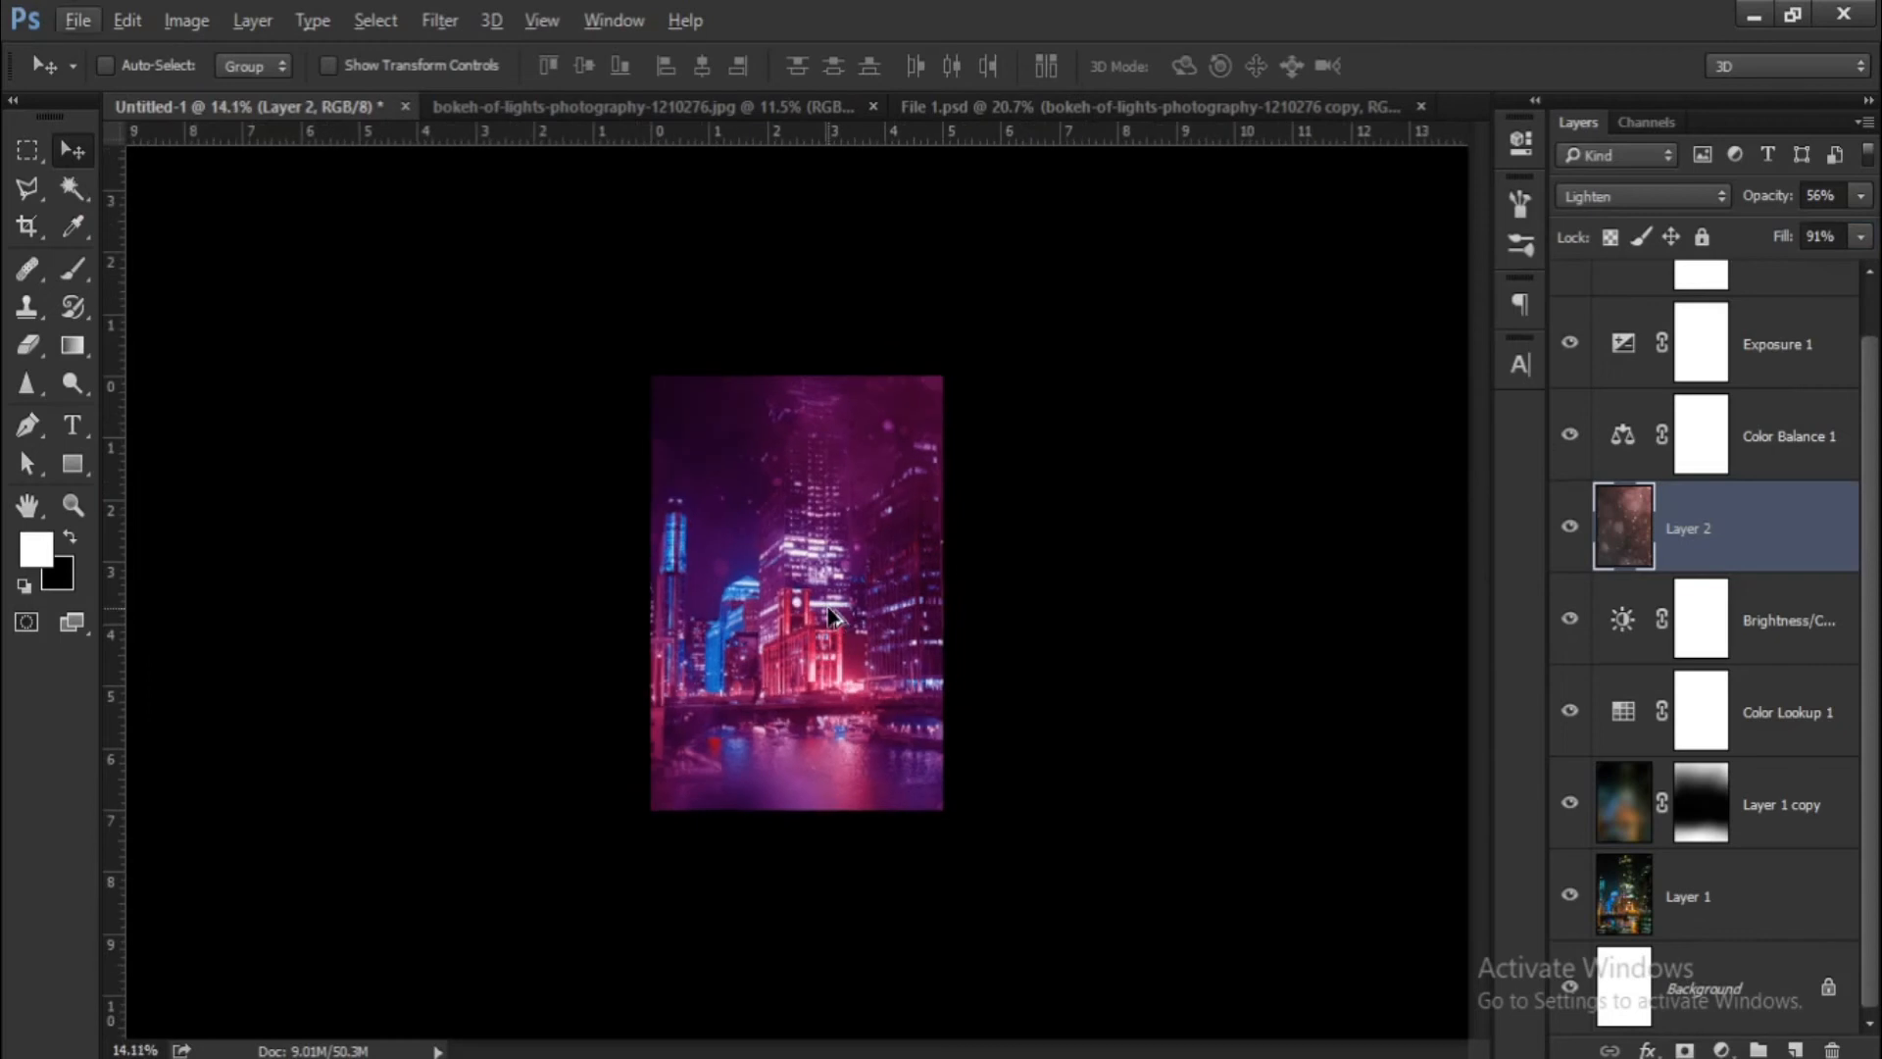
key(ctrl+t)
scroll(843, 600, down, 2)
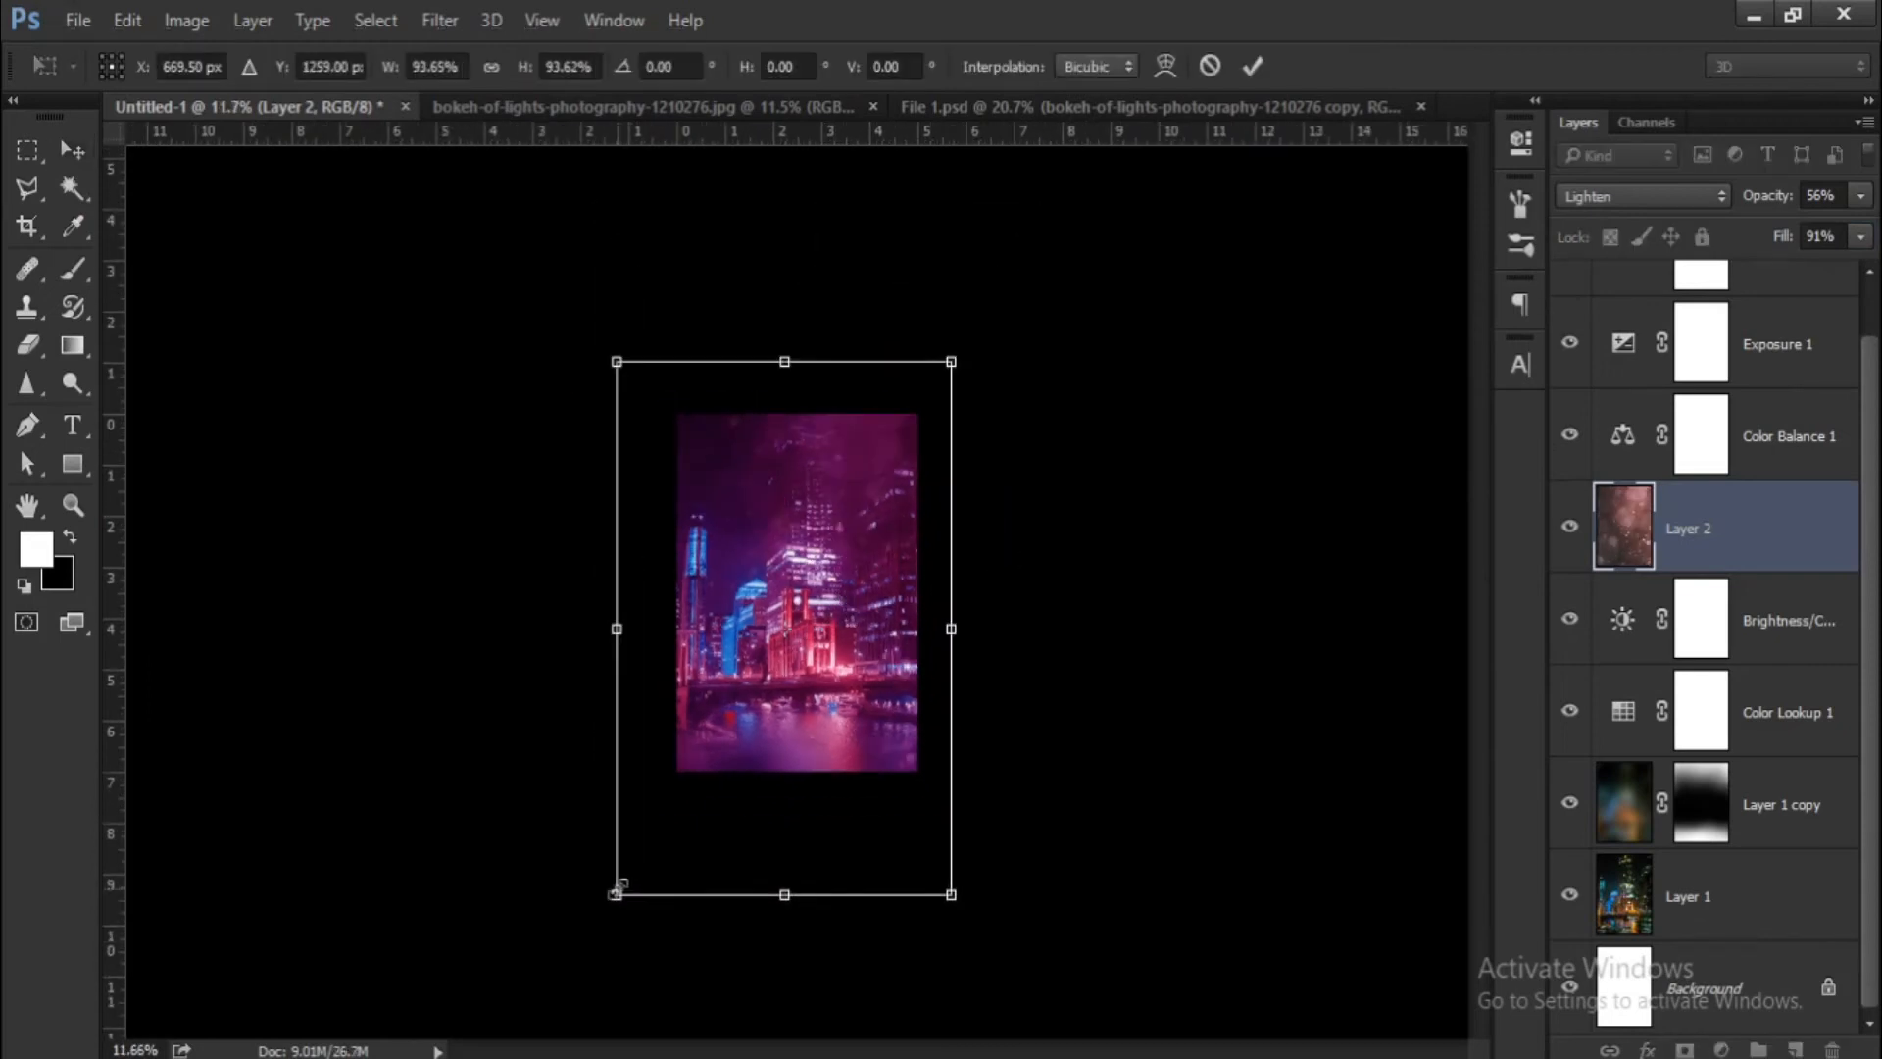
drag(617, 889, 631, 869)
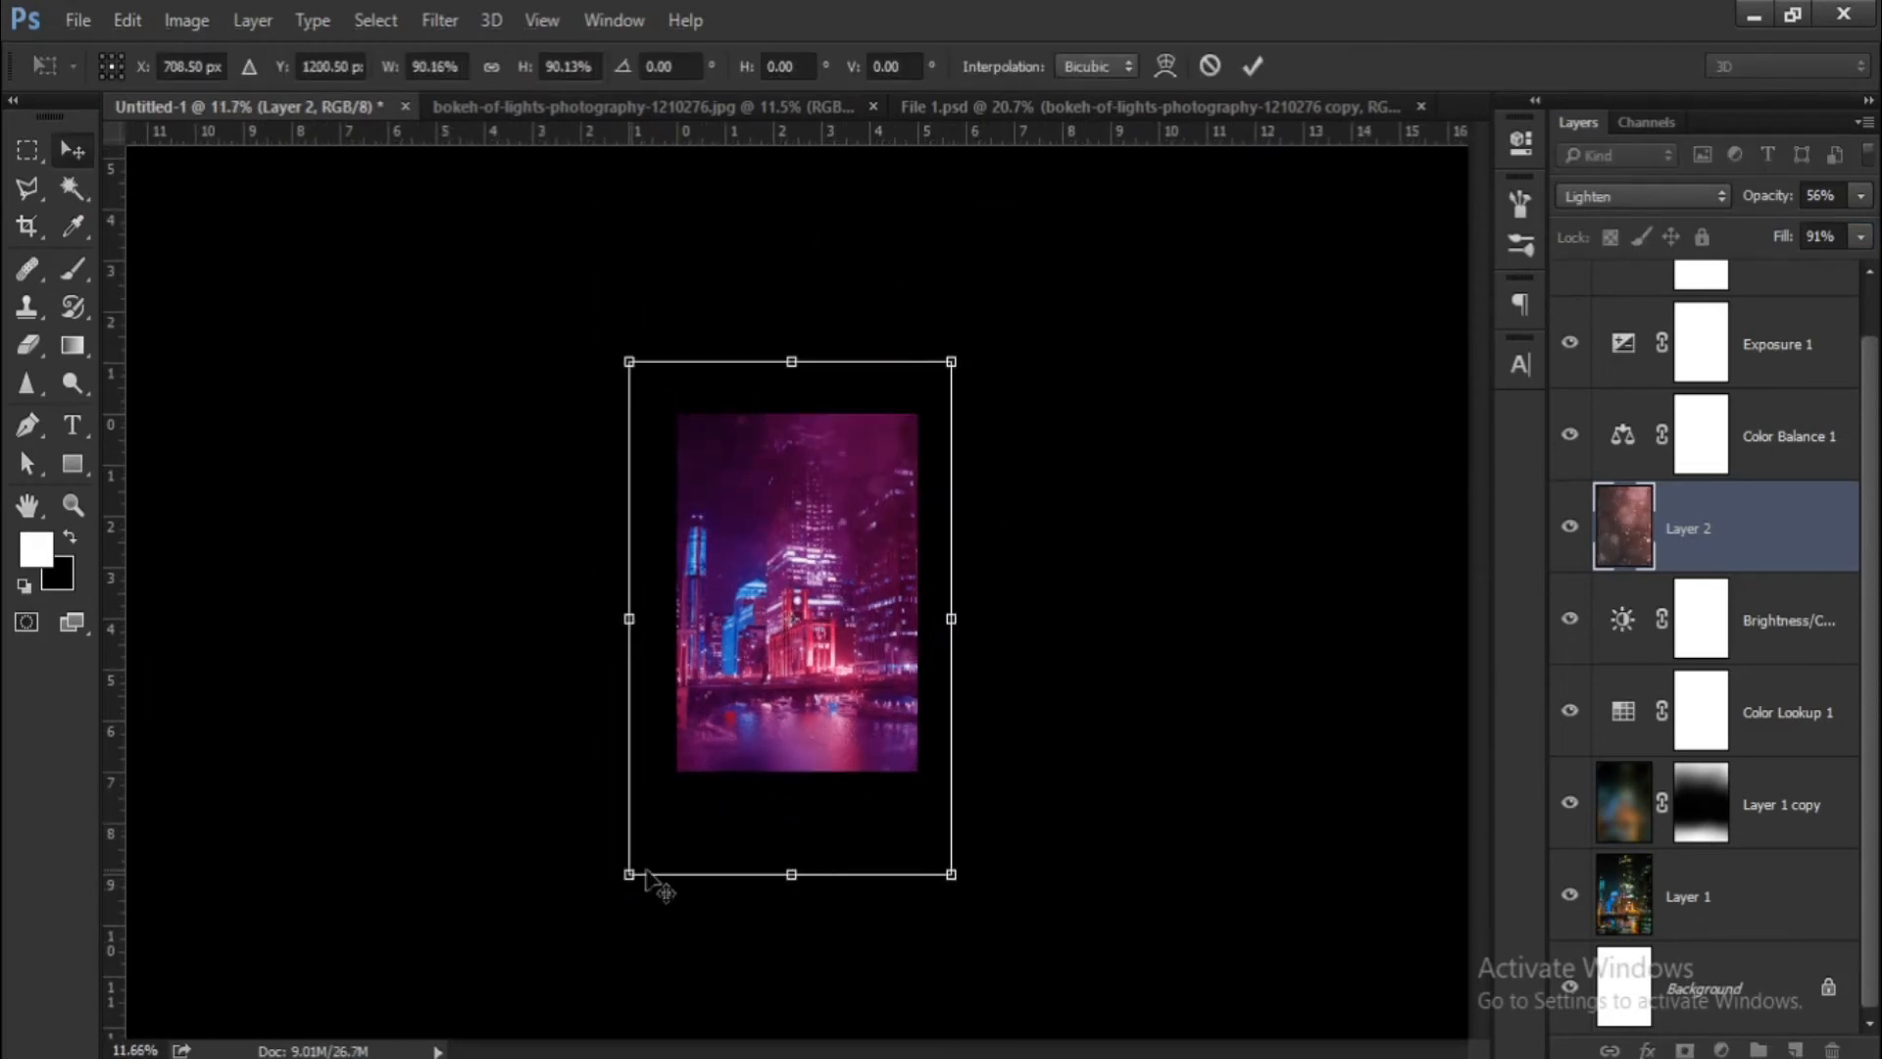
key(Return)
scroll(797, 593, up, 3)
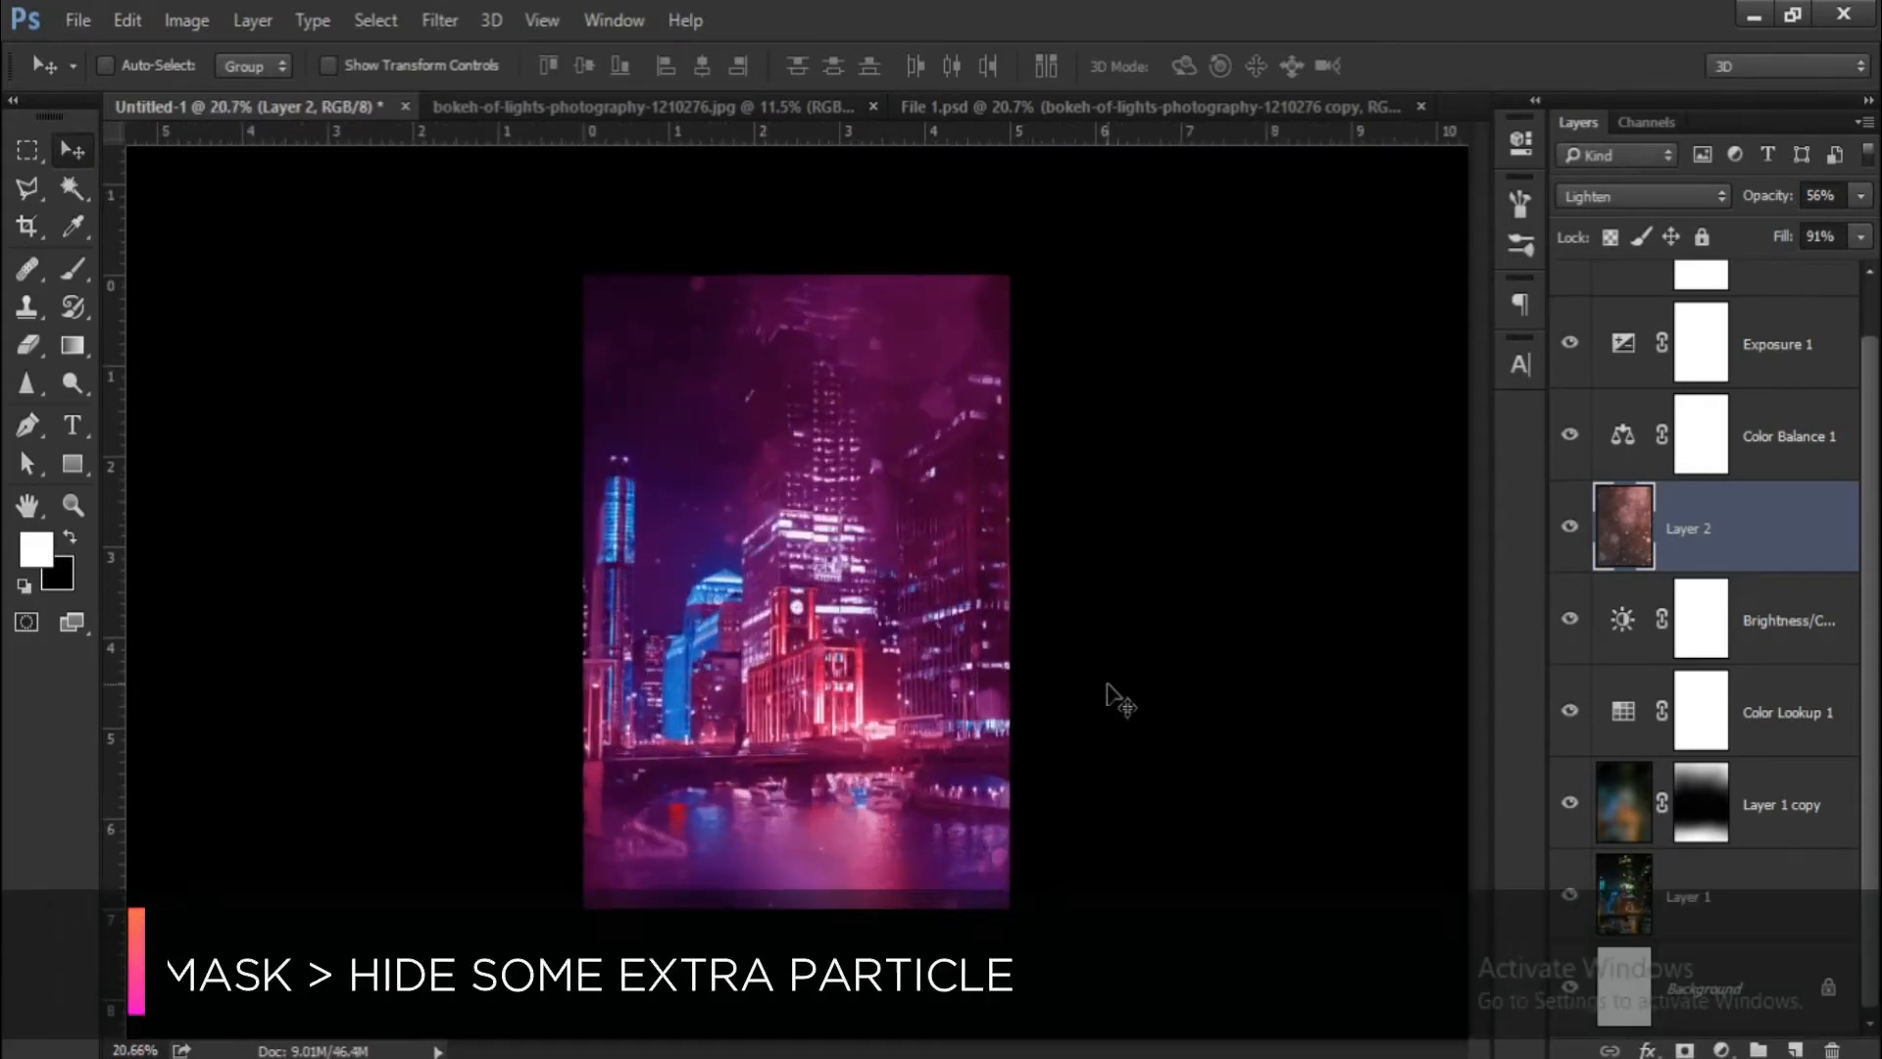
Add a layer mask to the bokeh layer and paint black across its middle with a soft 1000 px brush to hide particles over the buildings.
click(1682, 1049)
key(b)
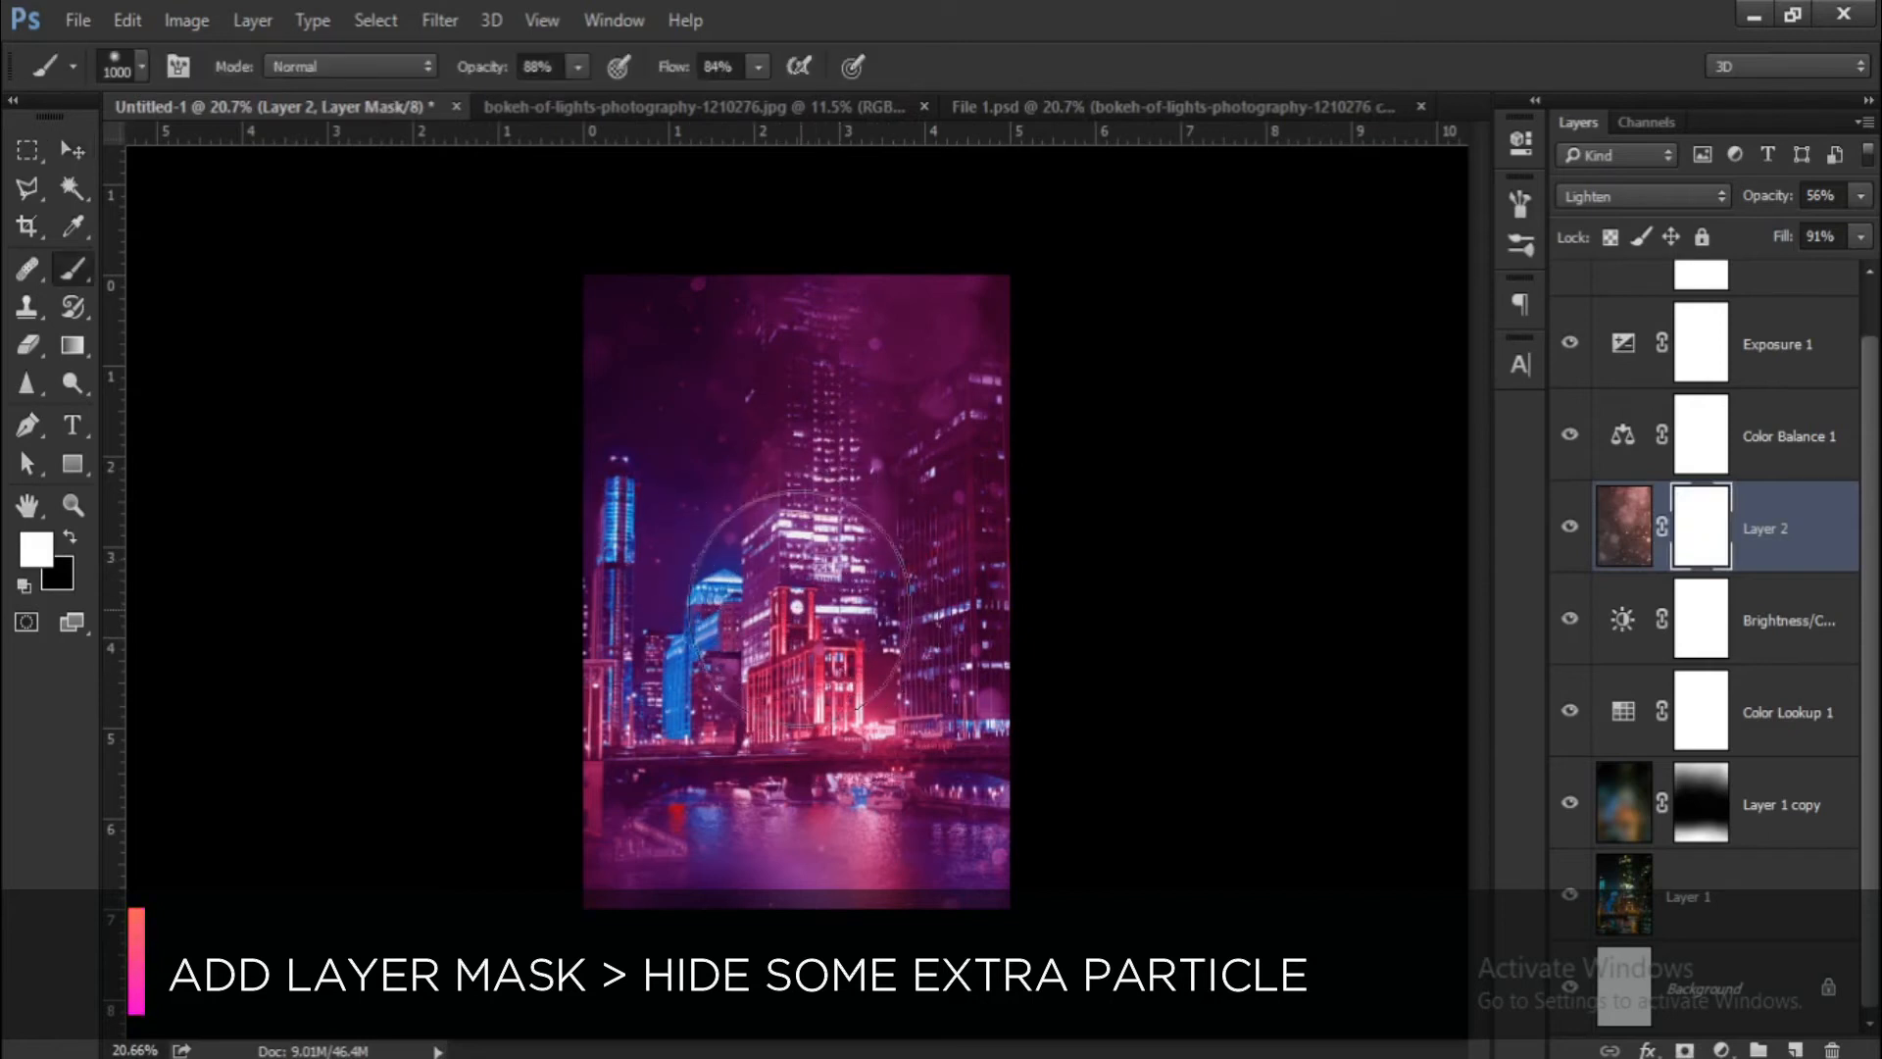
click(70, 537)
mouse_move(862, 599)
mouse_down()
mouse_move(684, 586)
mouse_move(860, 664)
mouse_move(744, 584)
mouse_move(606, 686)
mouse_move(989, 628)
mouse_move(823, 573)
mouse_move(693, 591)
mouse_move(676, 615)
mouse_move(812, 690)
mouse_move(924, 650)
mouse_up()
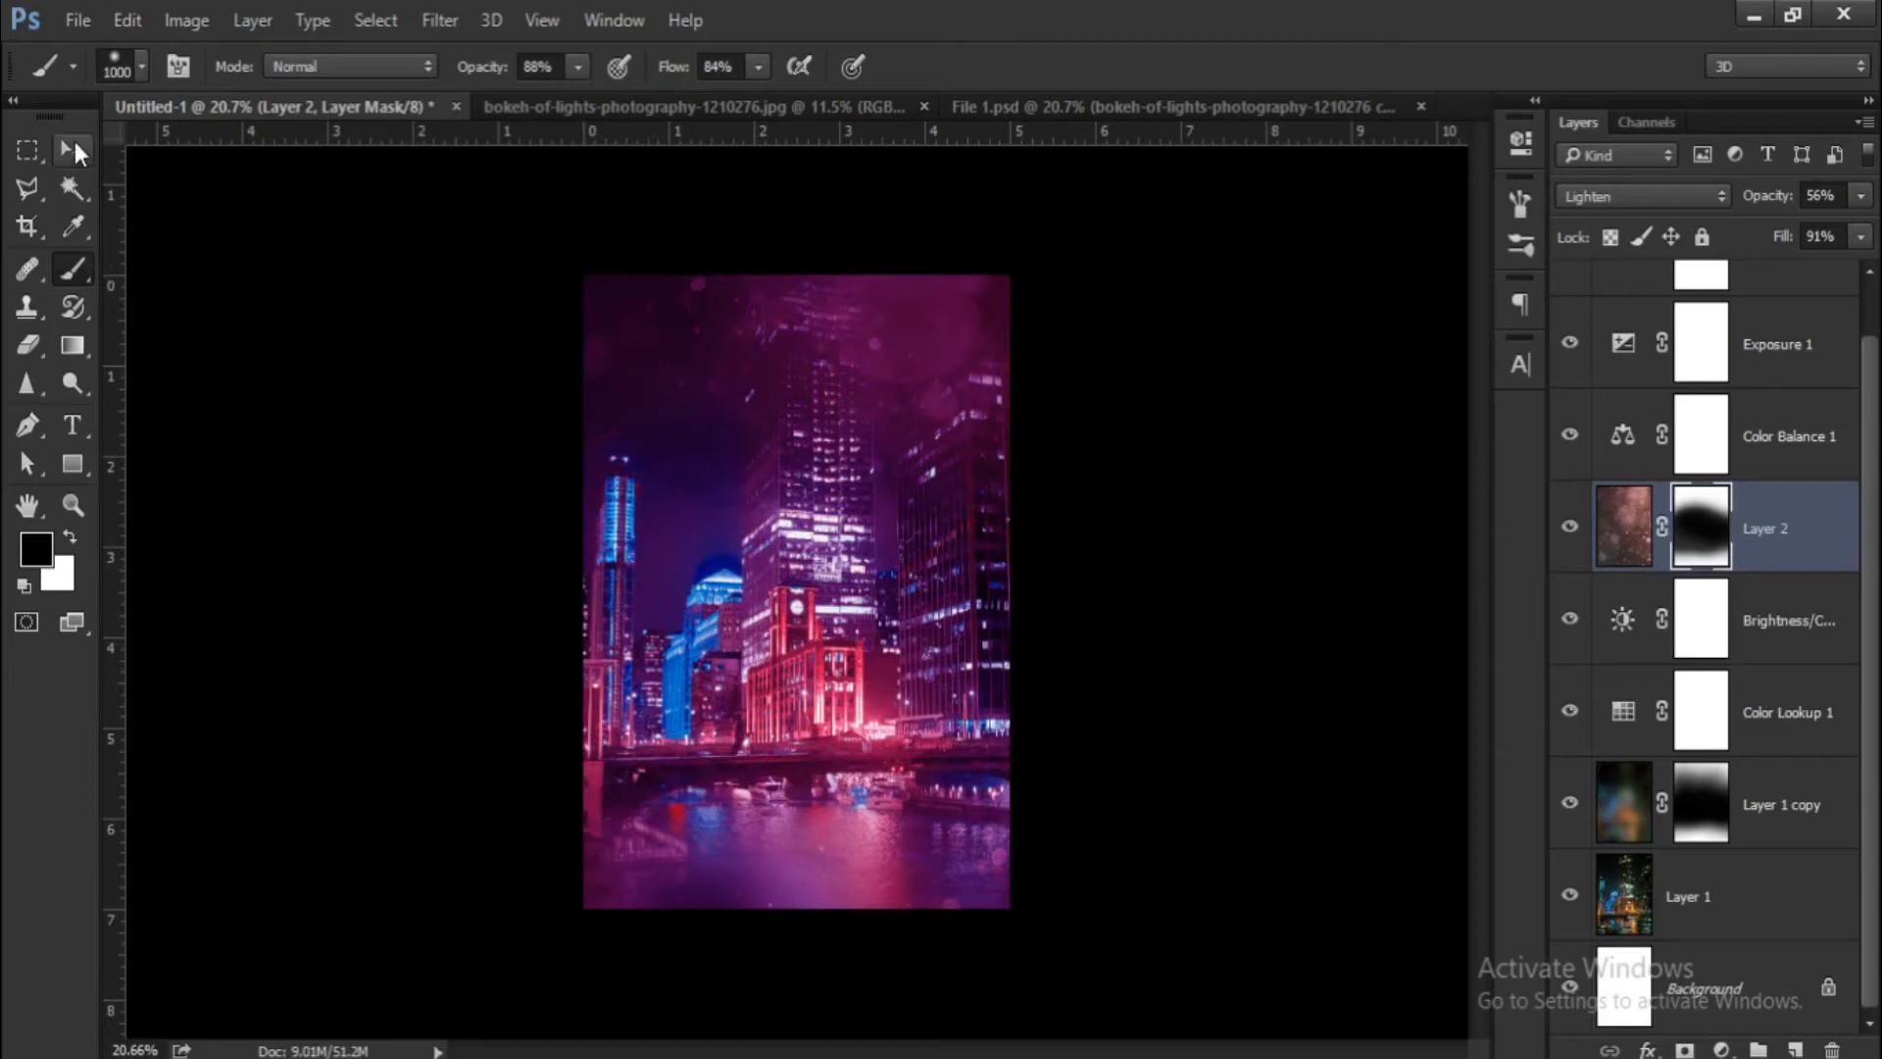
click(73, 150)
Duplicate the masked bokeh layer, flip the copy horizontally and apply the transform.
scroll(755, 568, down, 2)
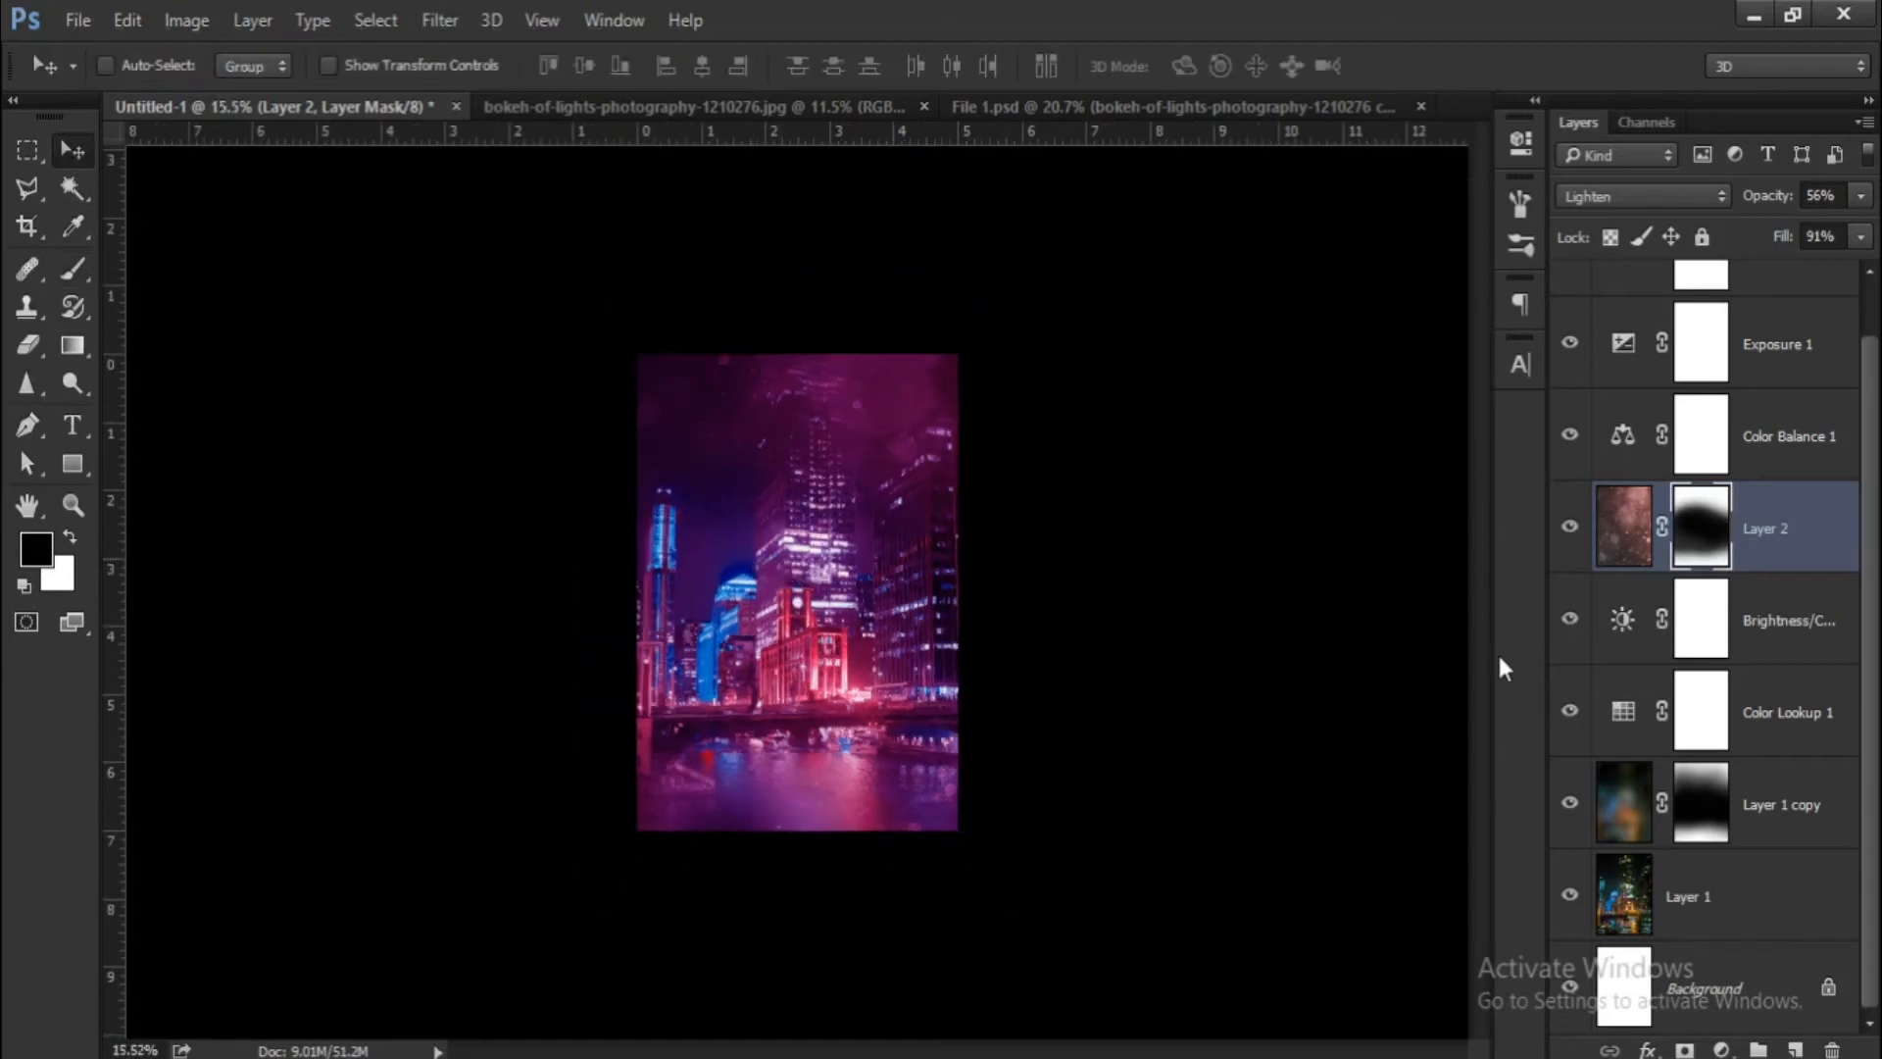
key(ctrl+j)
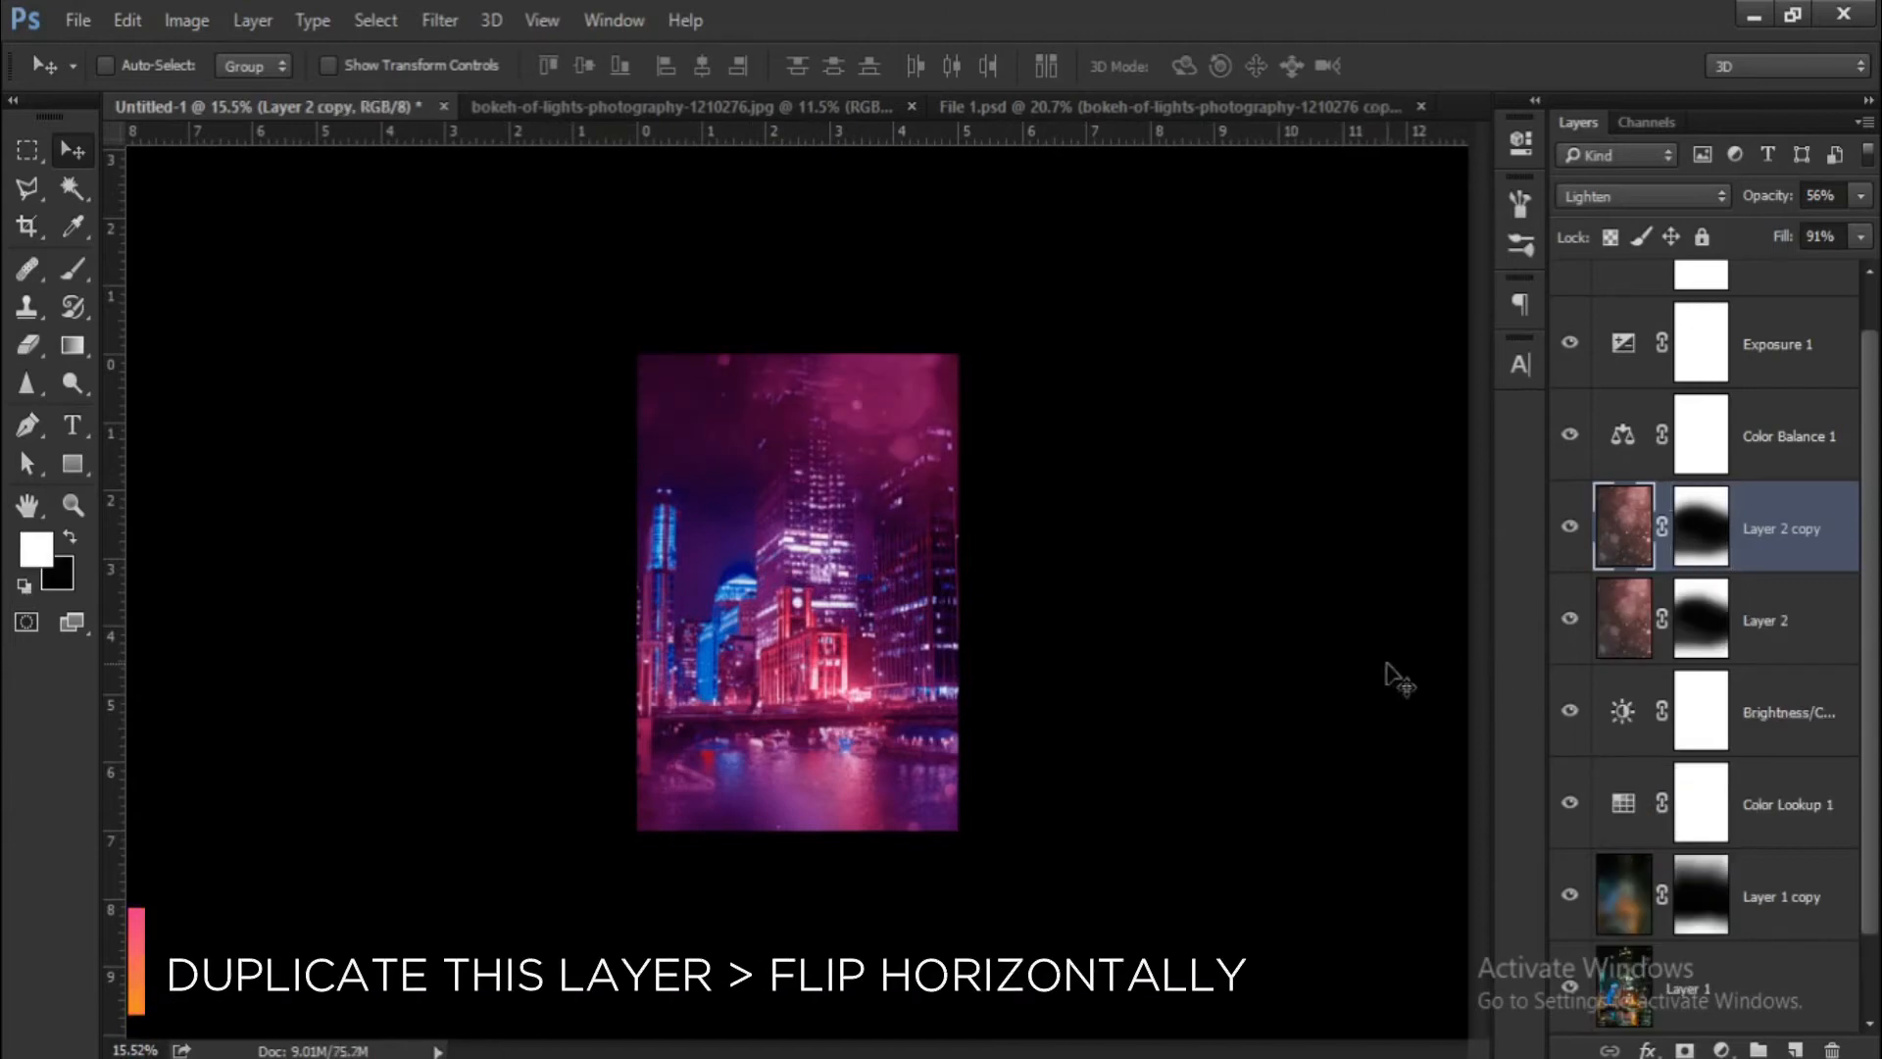
key(ctrl+t)
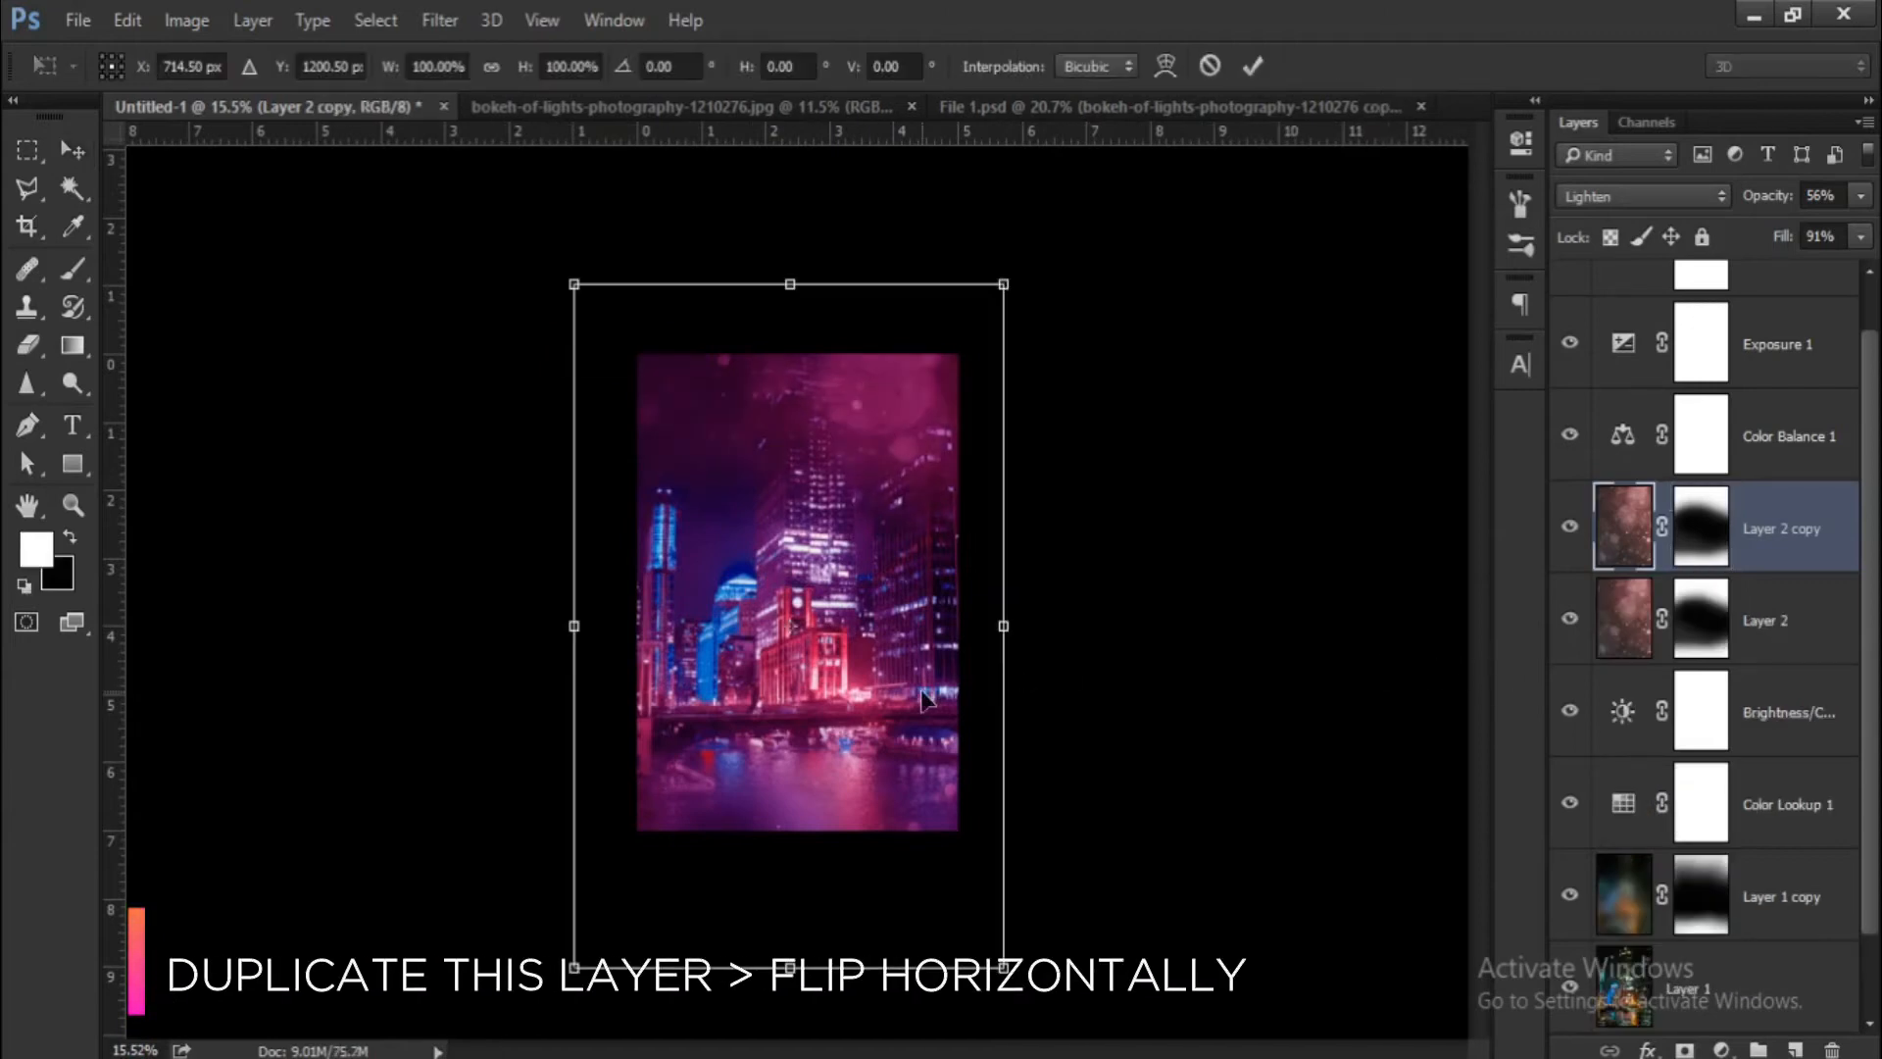
right_click(921, 698)
click(980, 643)
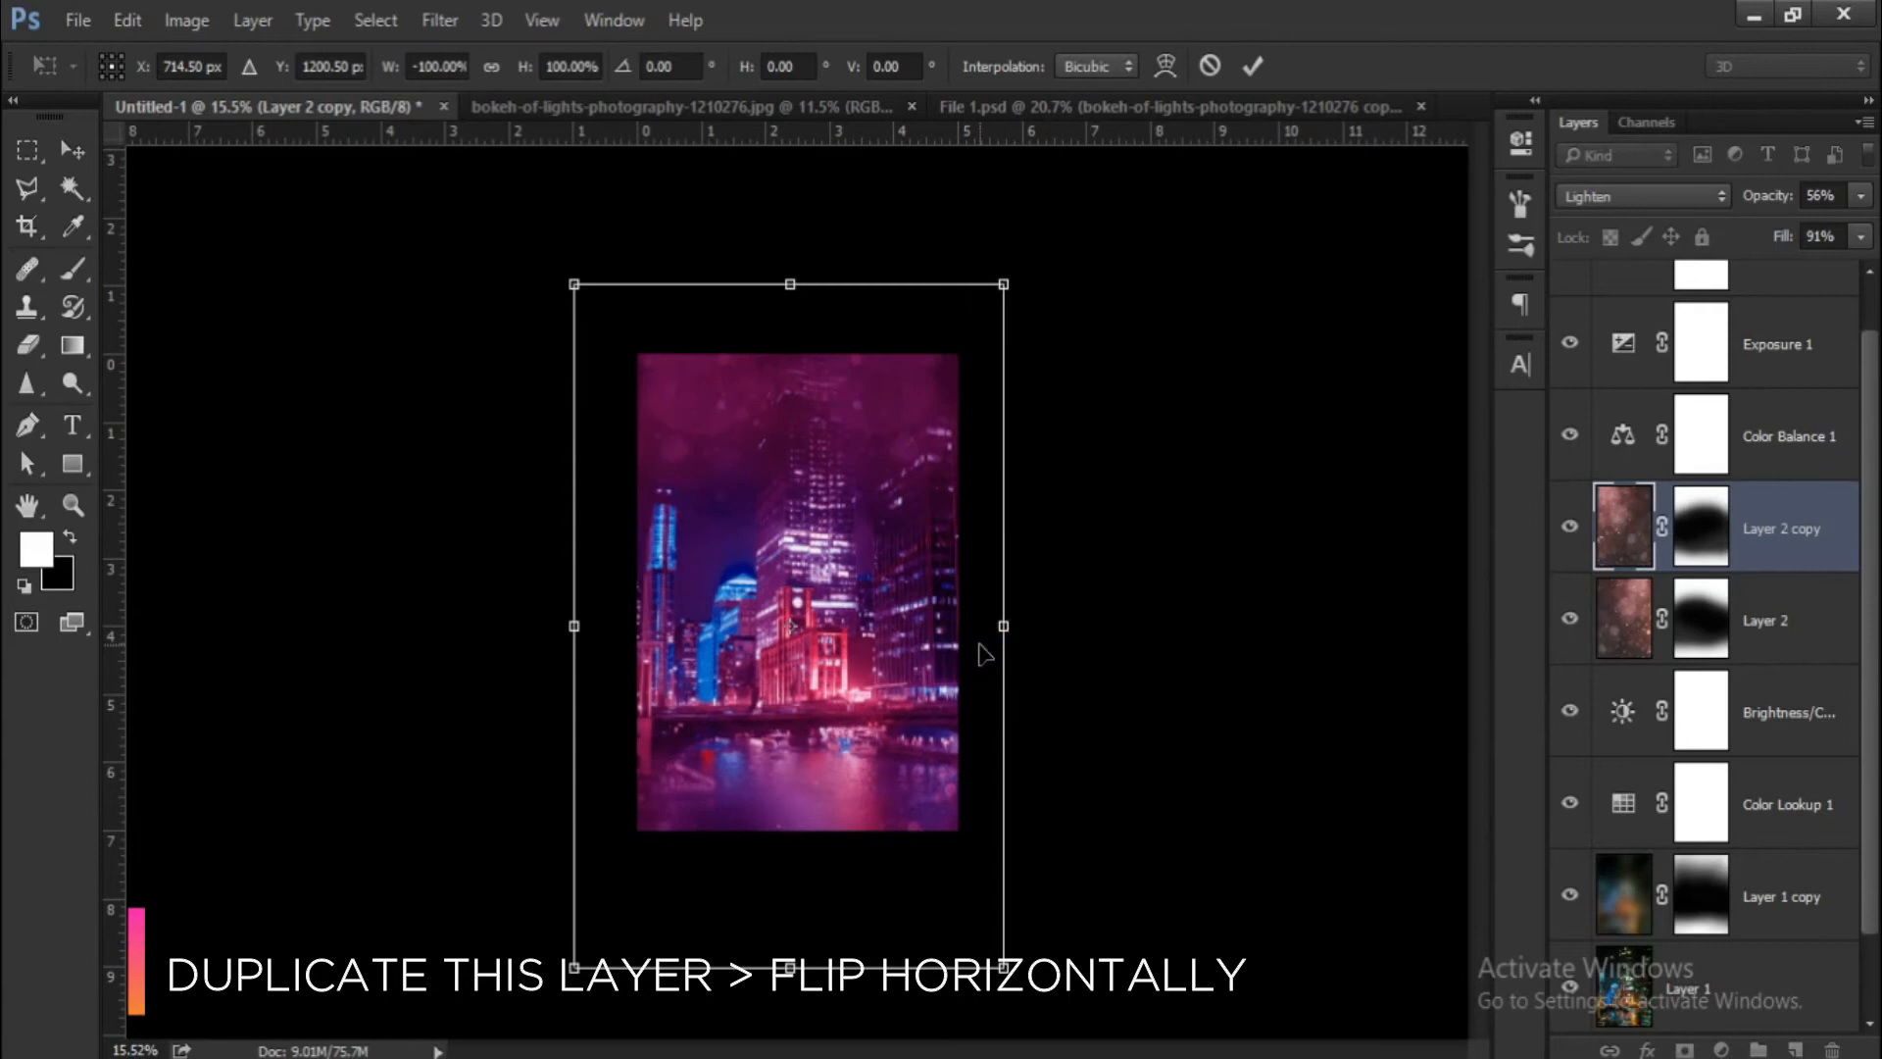
key(Return)
Reposition the flipped bokeh copy over the artwork, adjust its size slightly with Free Transform and apply the transform.
key(ctrl+plus)
drag(900, 666, 917, 642)
scroll(918, 642, down, 4)
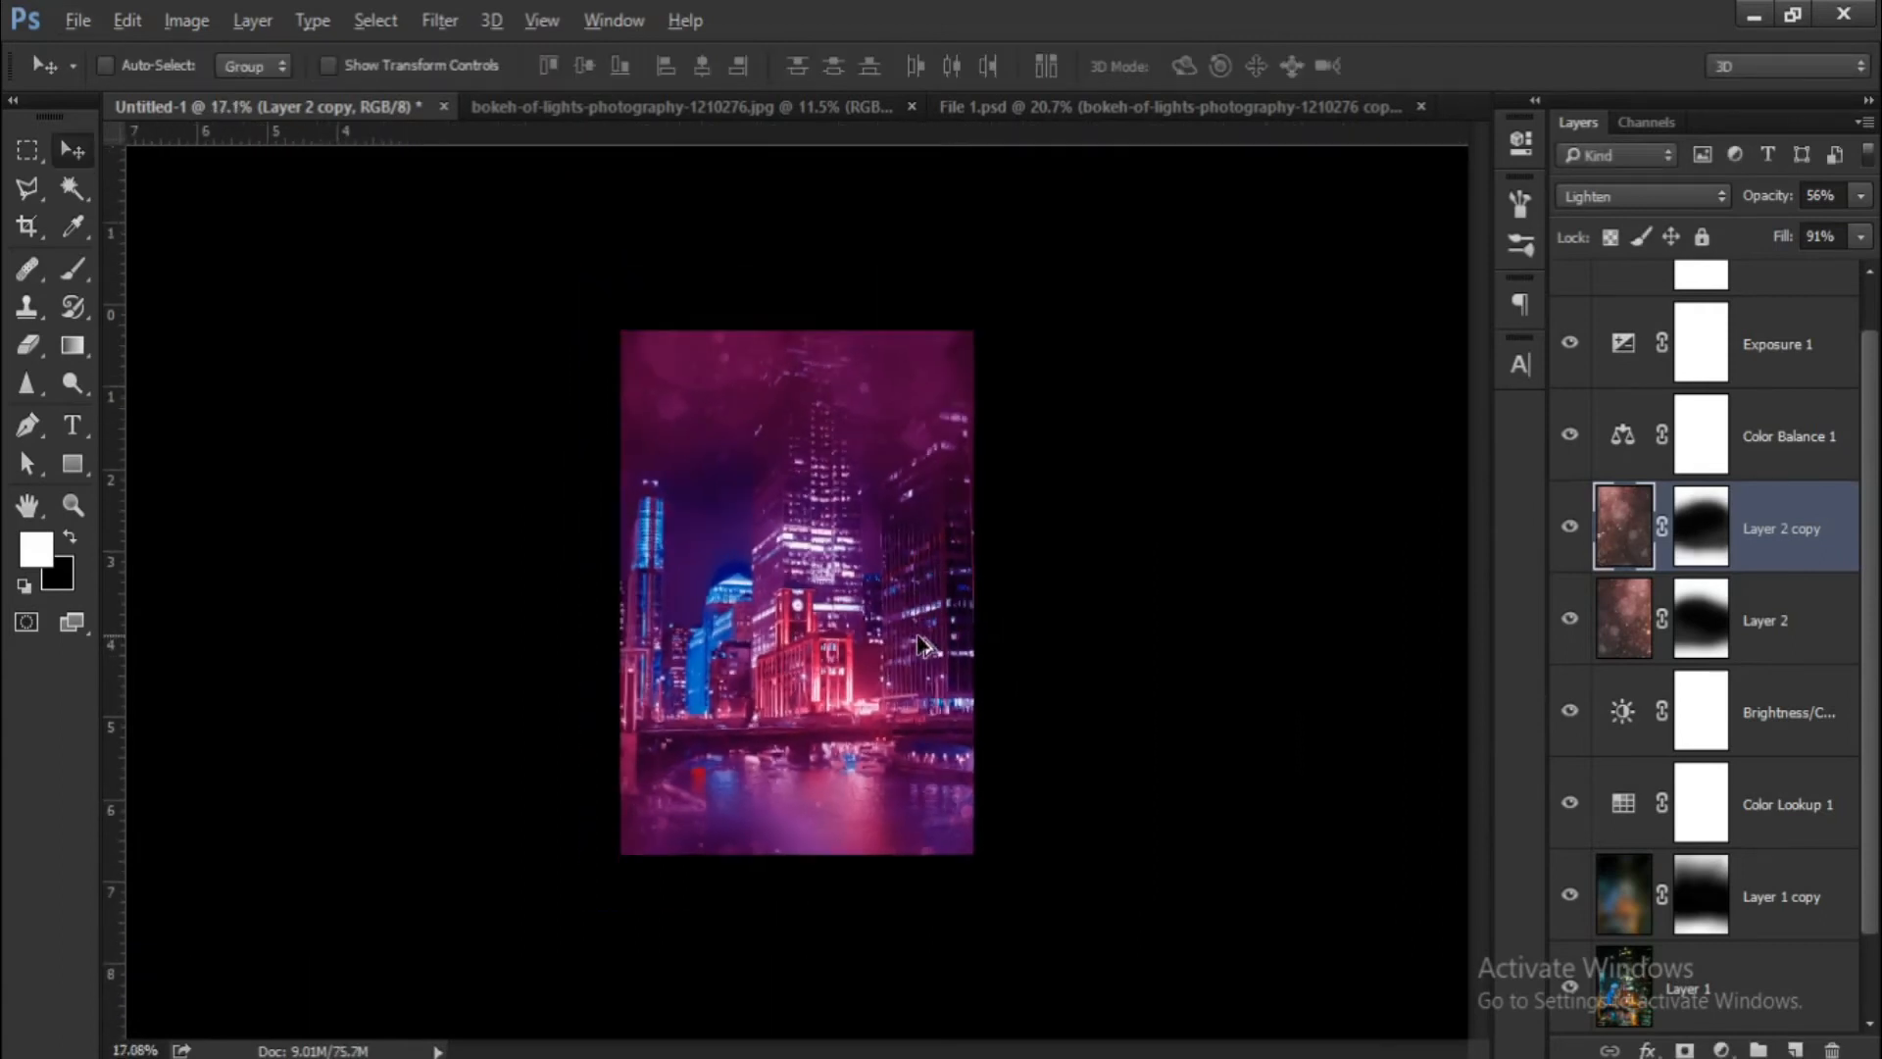
key(ctrl+t)
drag(994, 910, 1002, 924)
drag(894, 741, 890, 711)
key(Return)
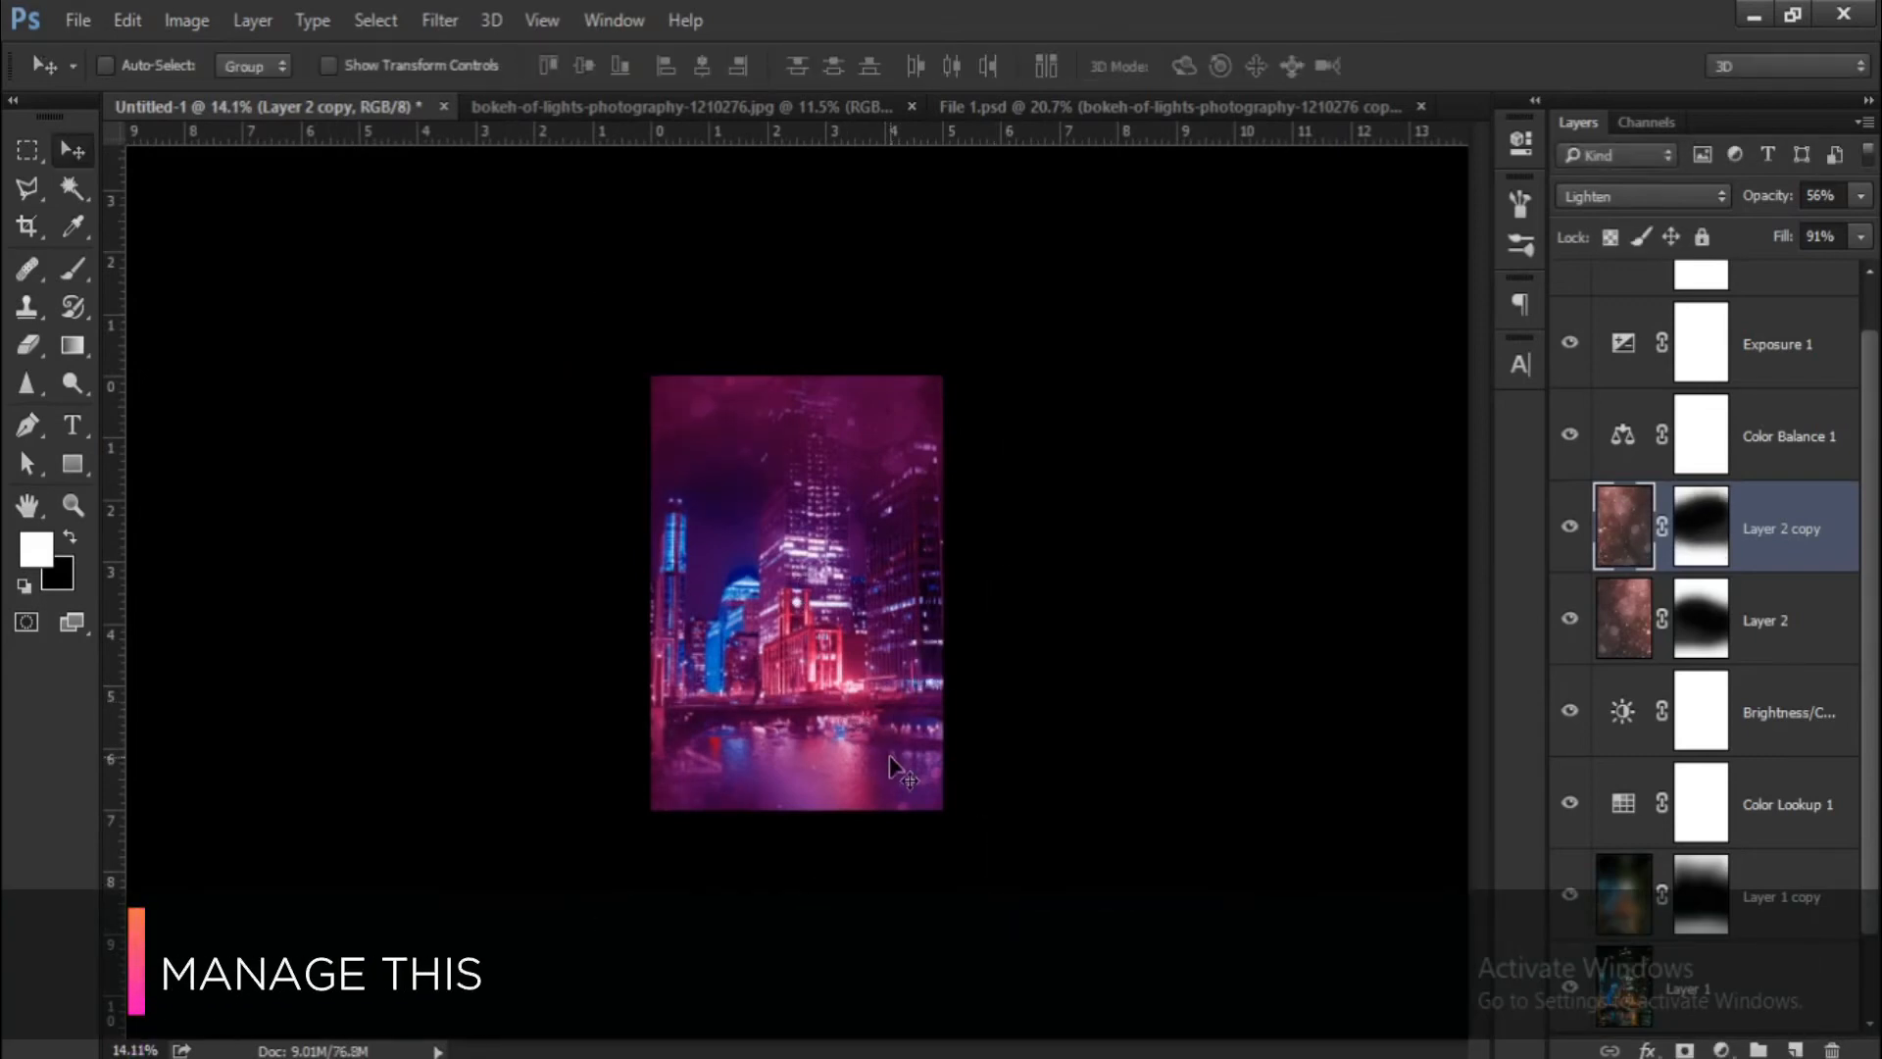
Add the white title text CITY in Road Rage Regular at 53 pt over the sky near the top of the artwork.
scroll(890, 754, up, 4)
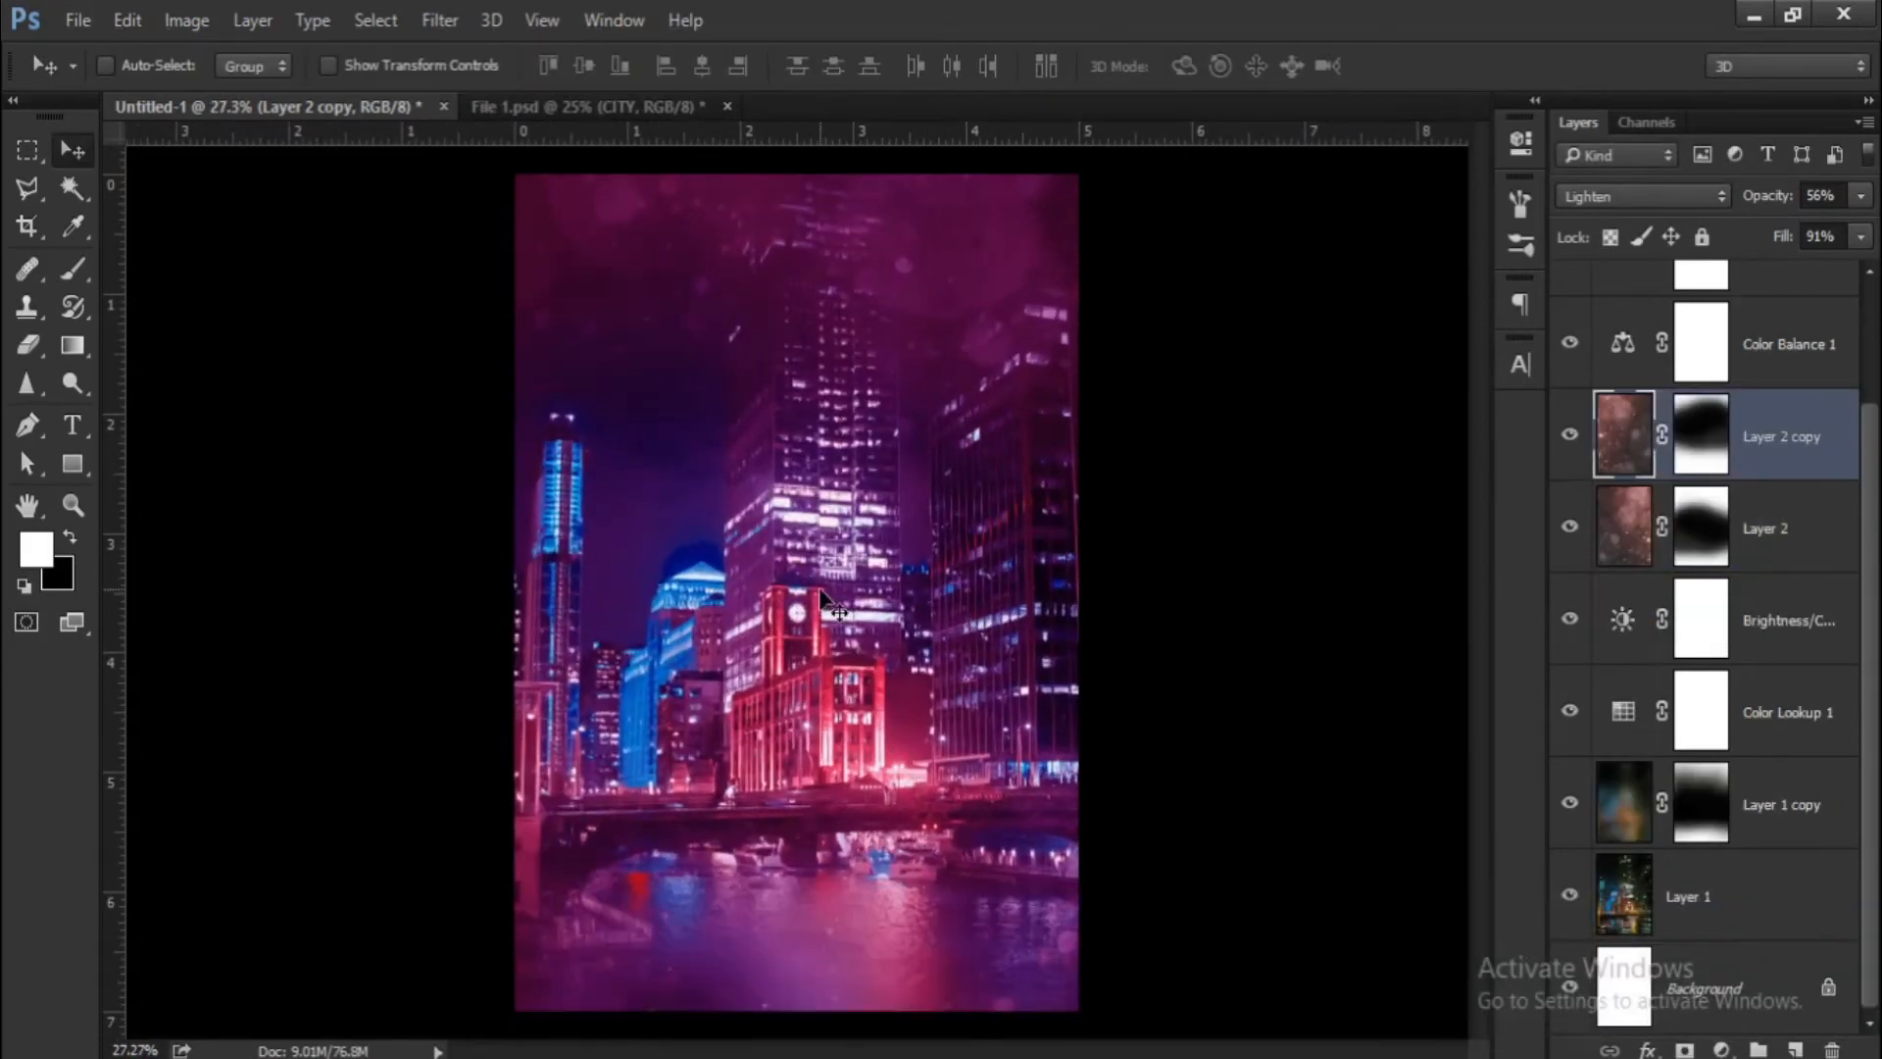
scroll(833, 607, up, 2)
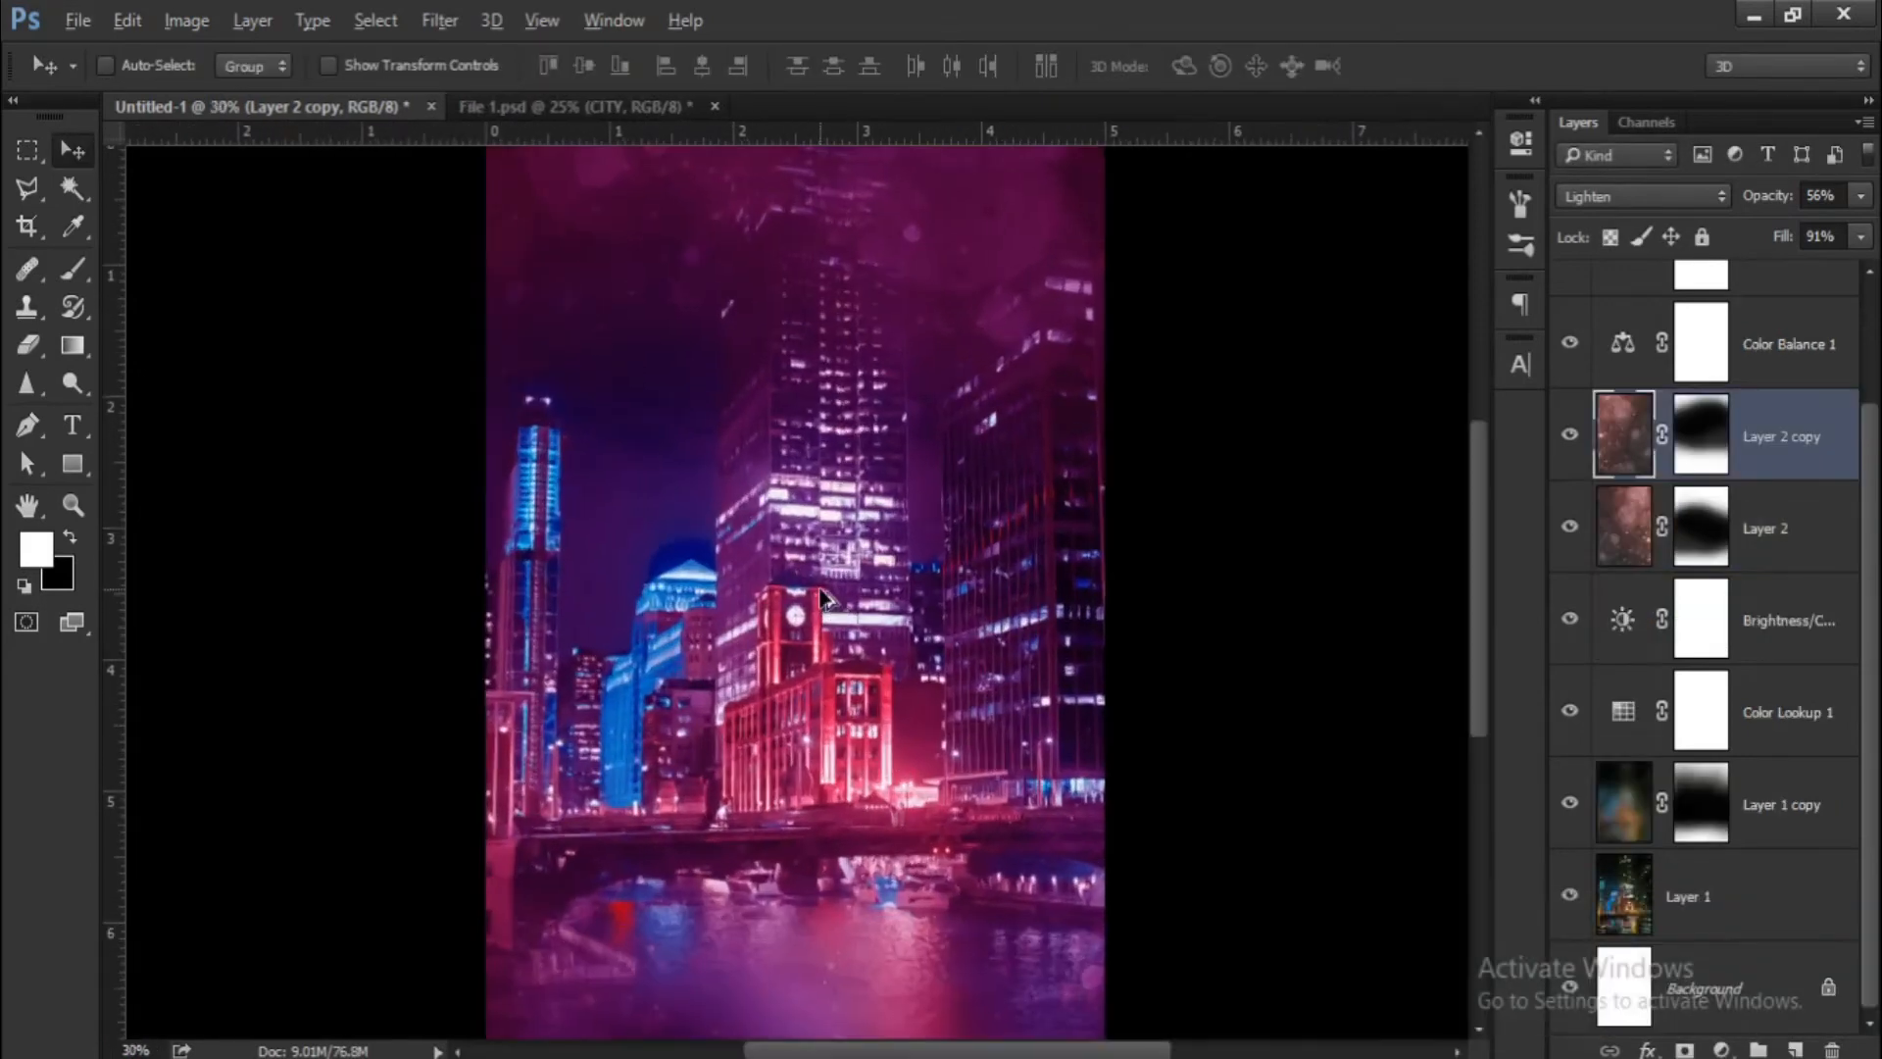
scroll(833, 607, down, 3)
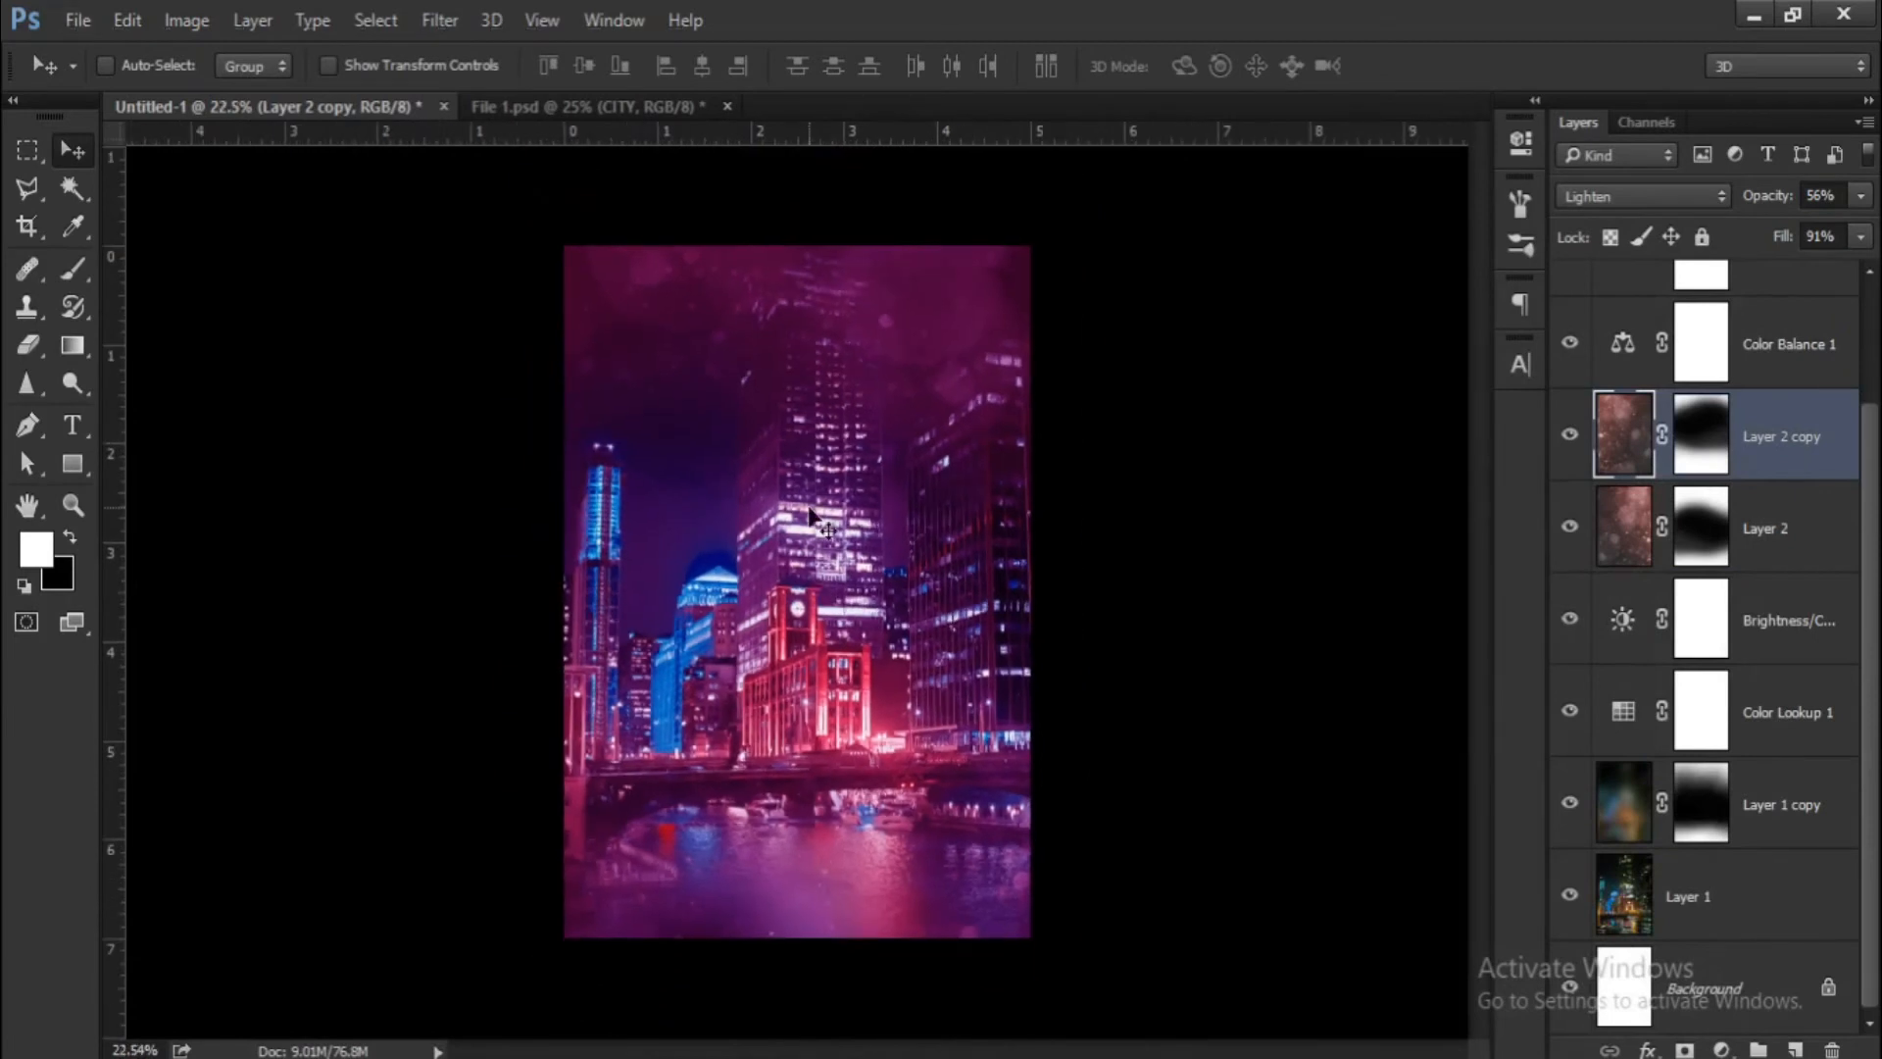
key(t)
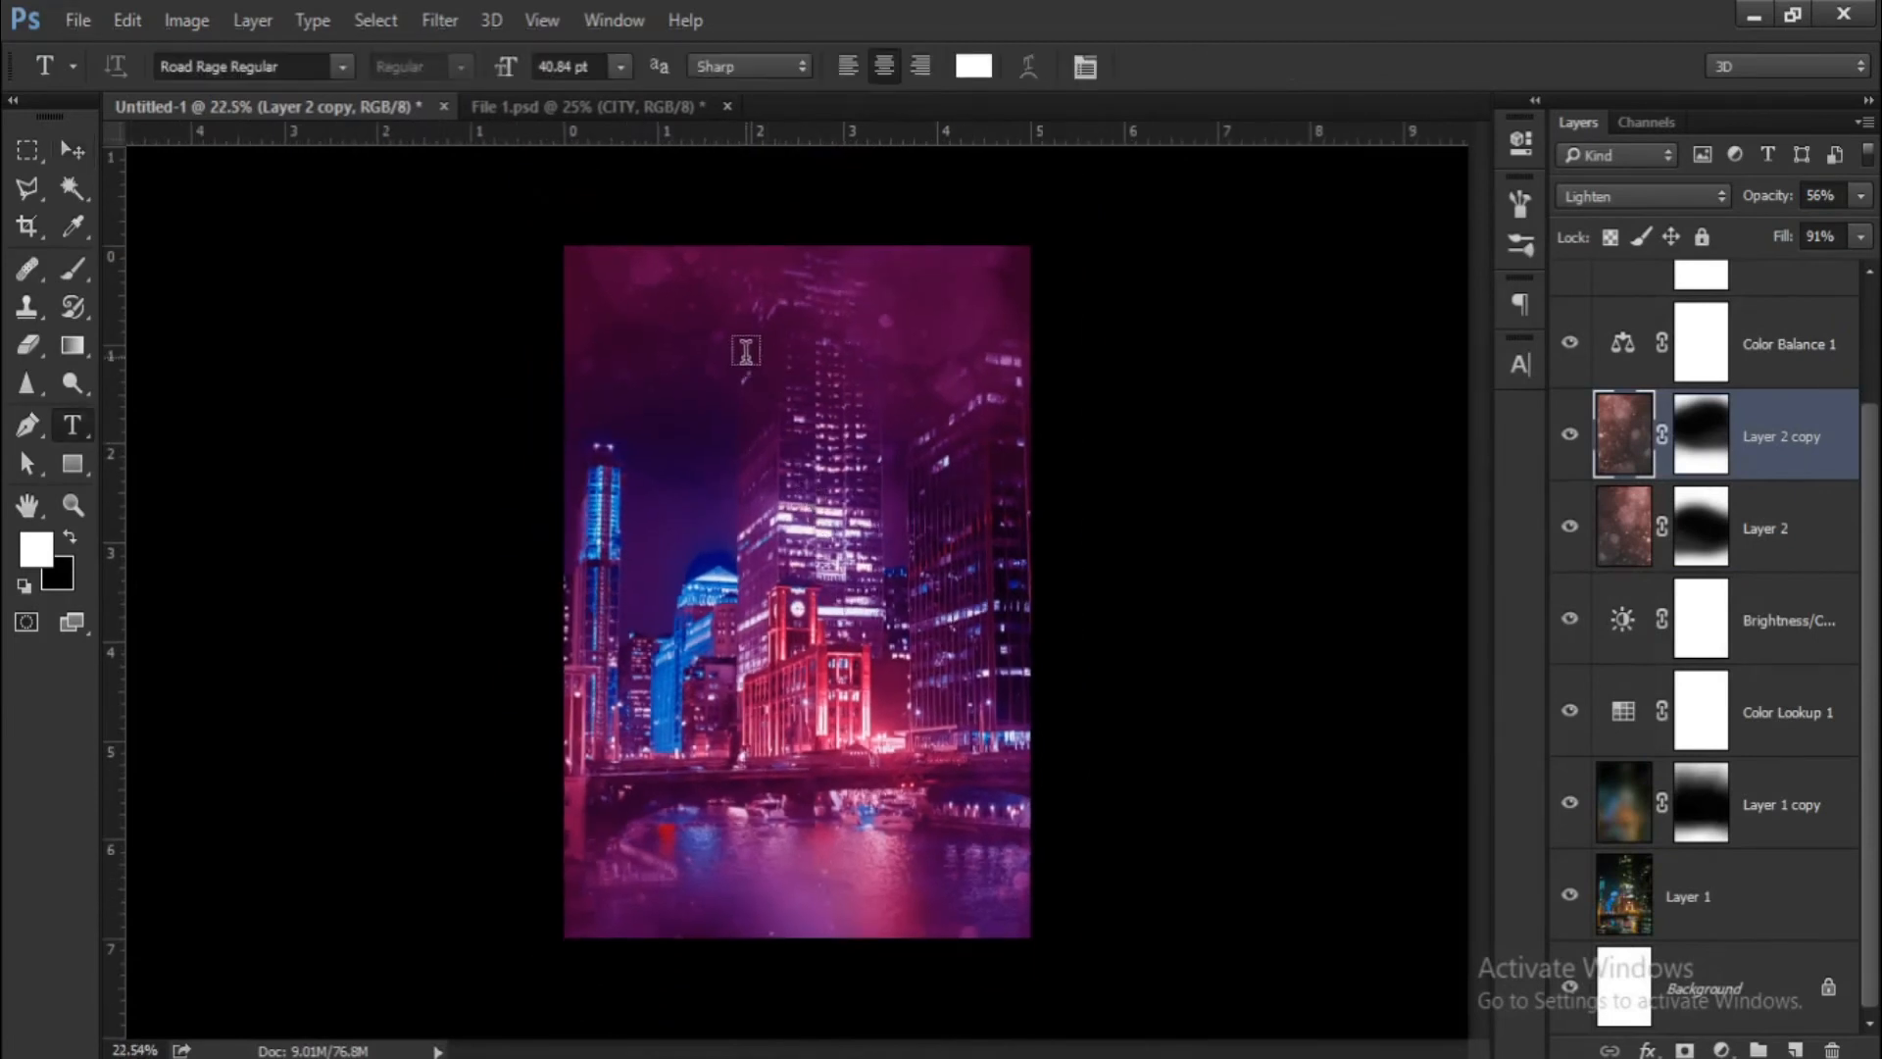
click(744, 353)
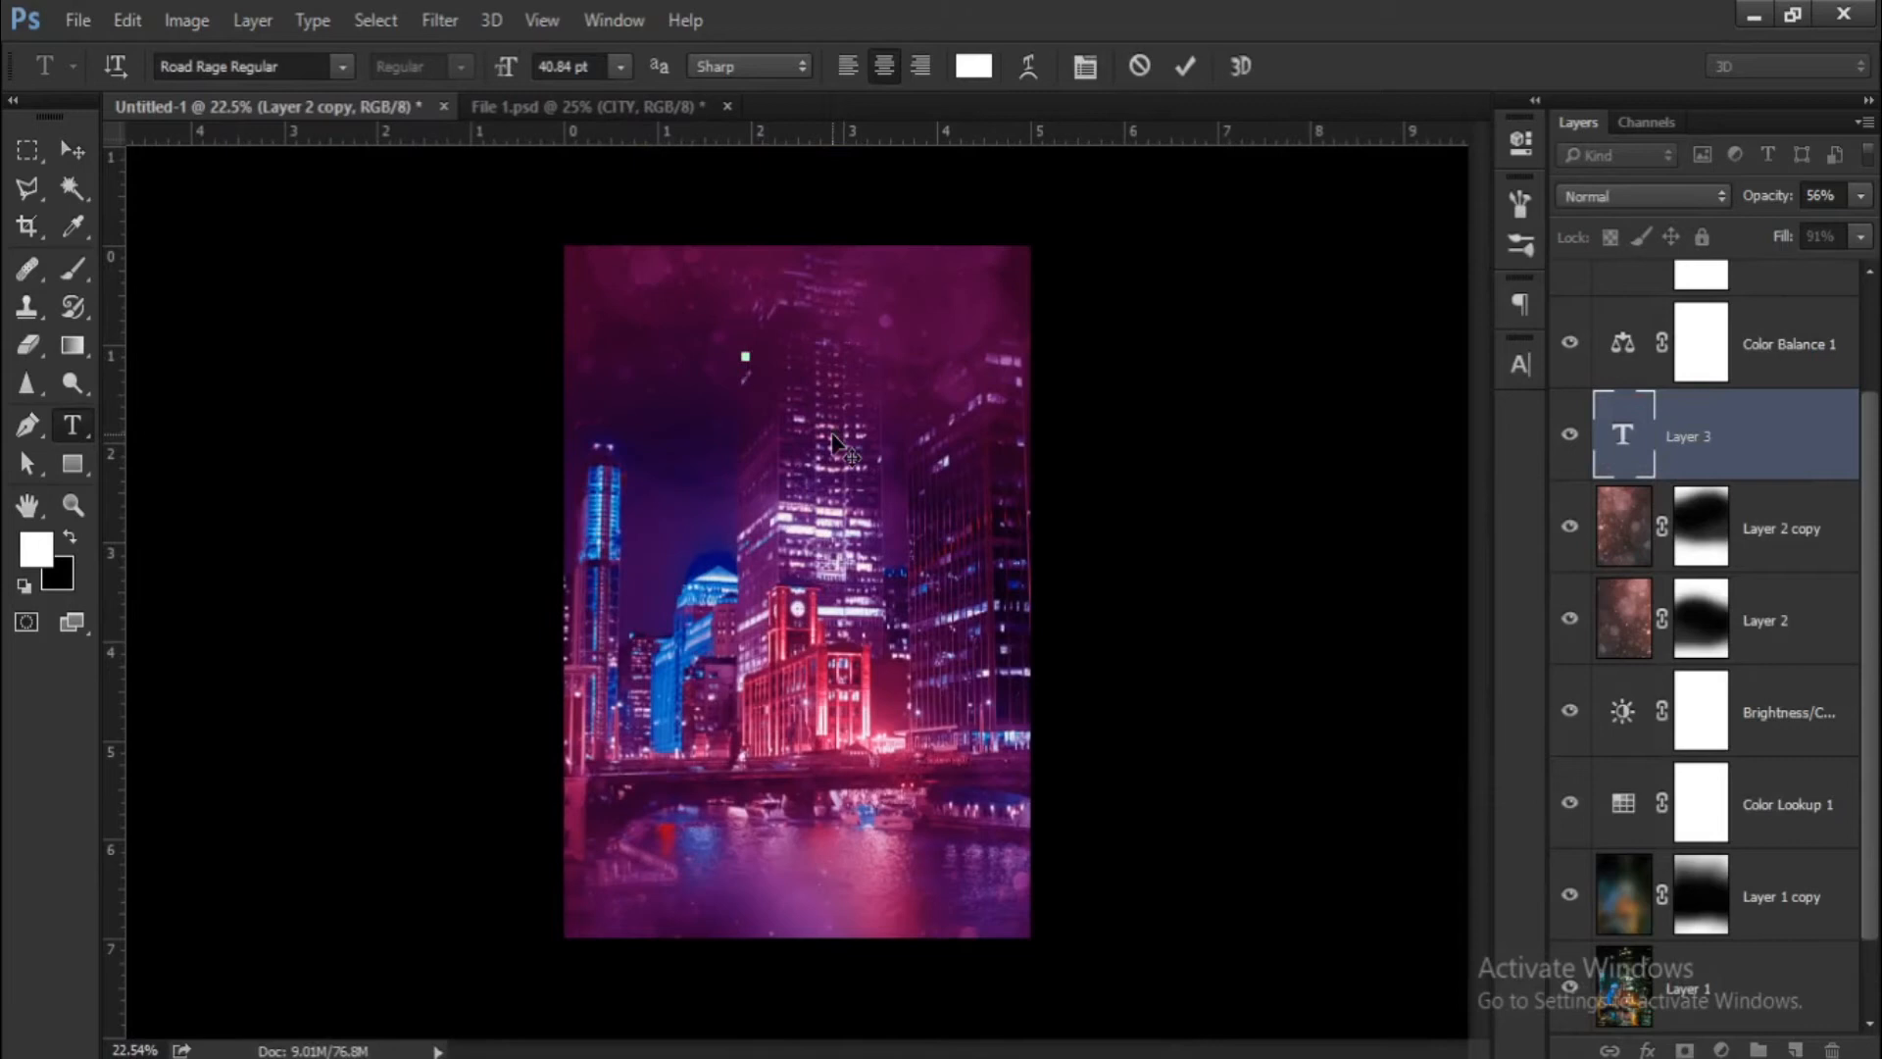
text(c)
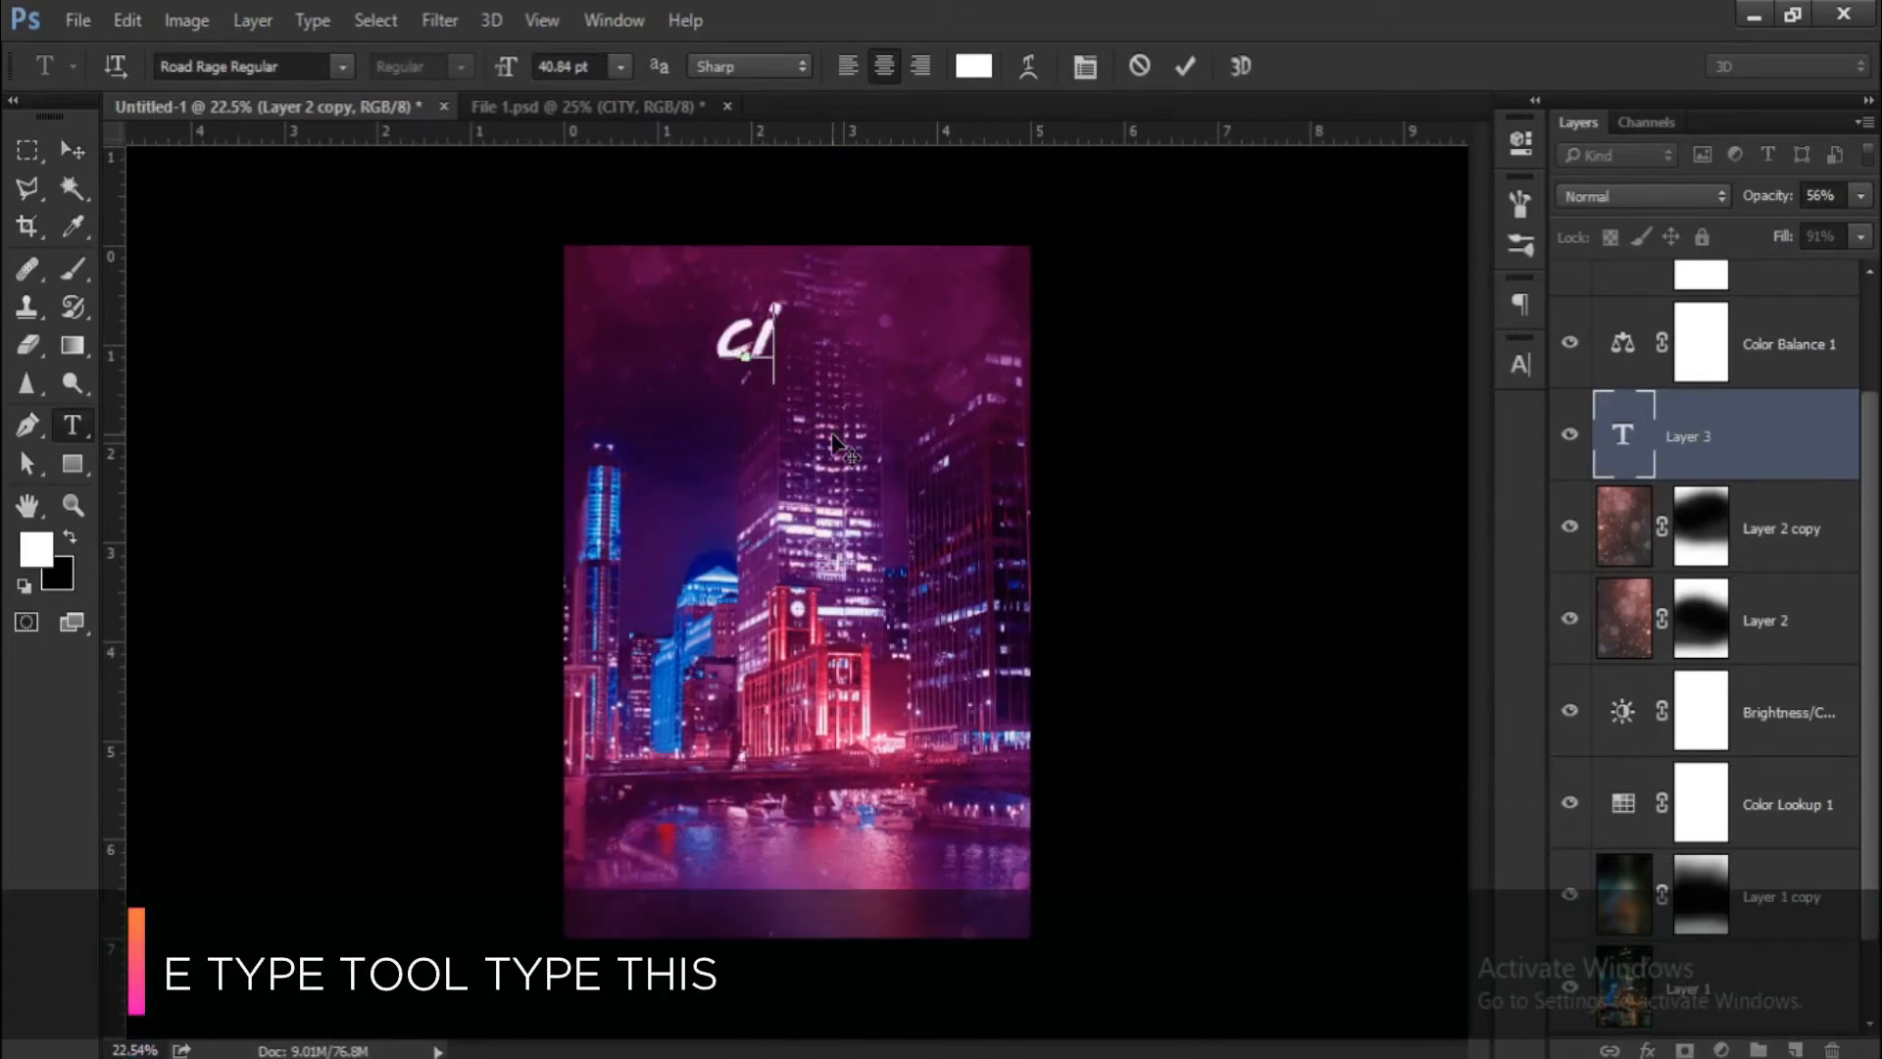
key(BackSpace)
text(CITY)
click(529, 66)
text(53)
drag(806, 333, 627, 358)
click(72, 151)
Duplicate the CITY text below the original, change the copy to LIGHT and offset it slightly to the right.
scroll(740, 421, up, 1)
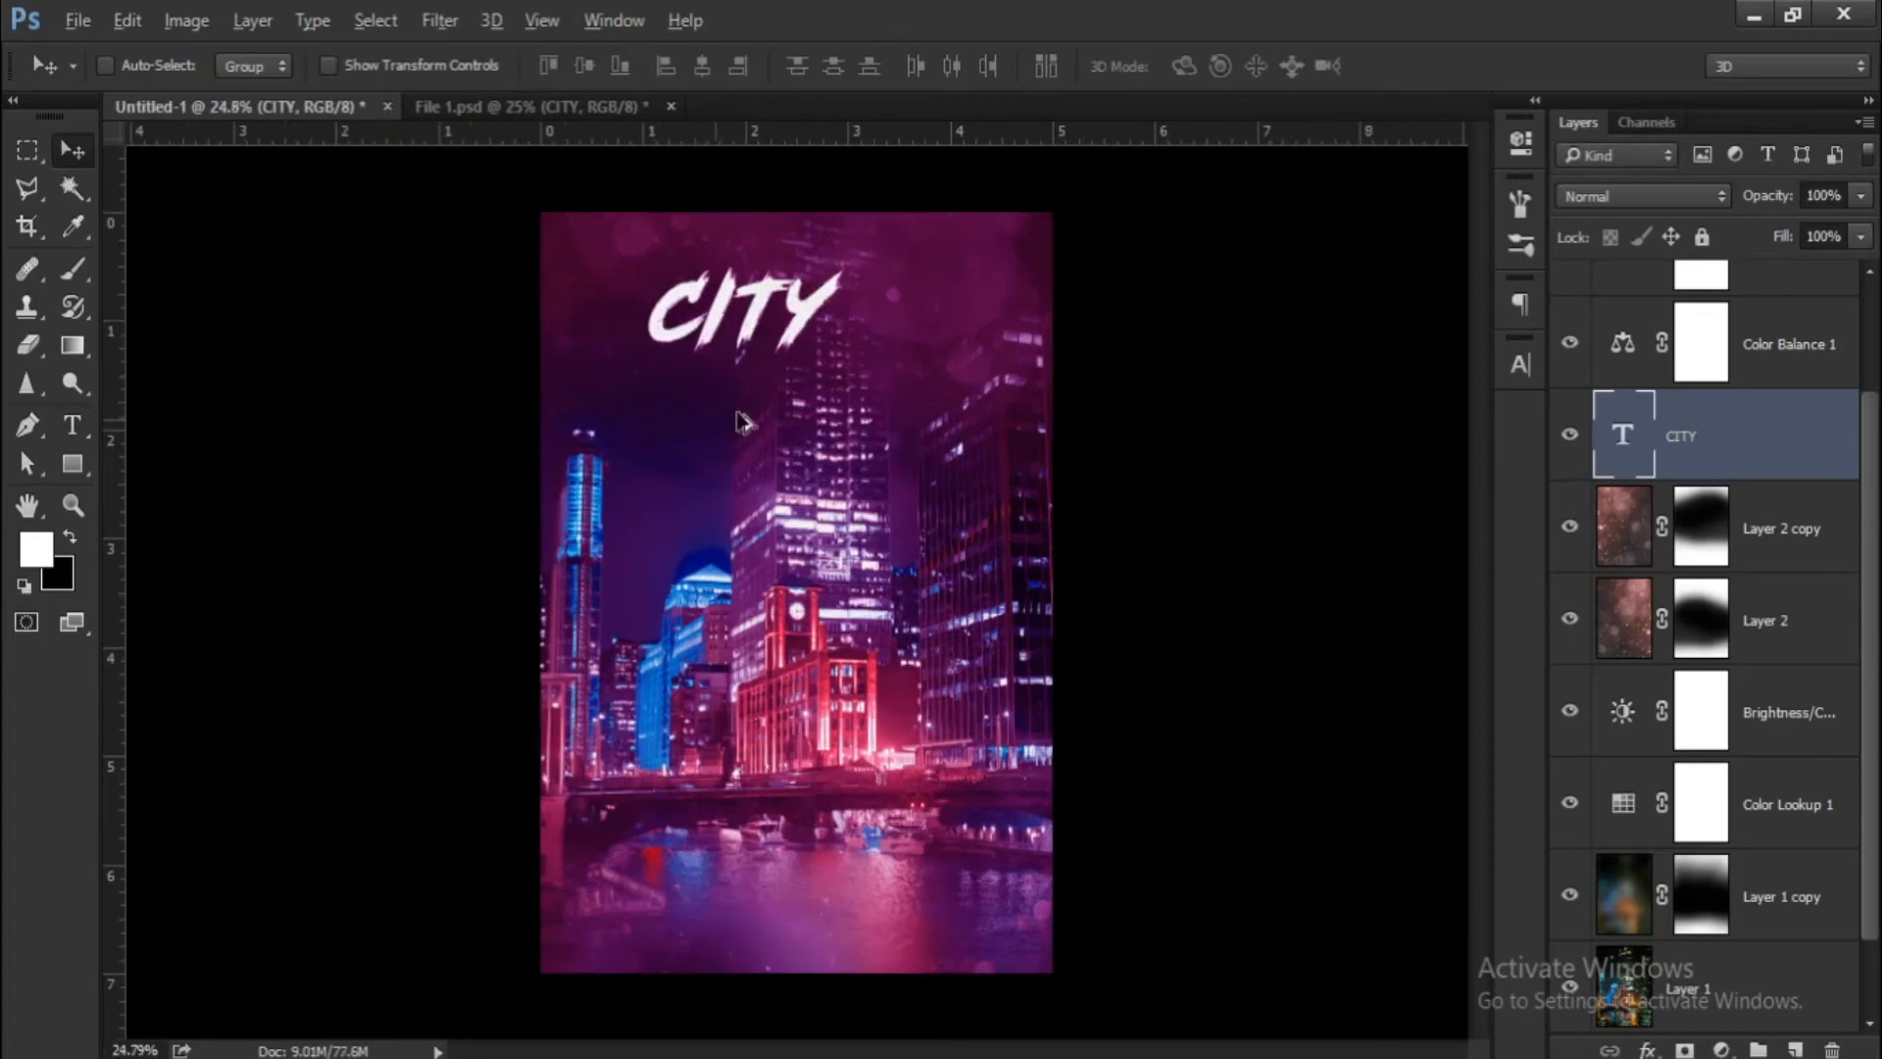
drag(809, 343, 841, 407)
scroll(841, 407, up, 1)
key(t)
double_click(676, 381)
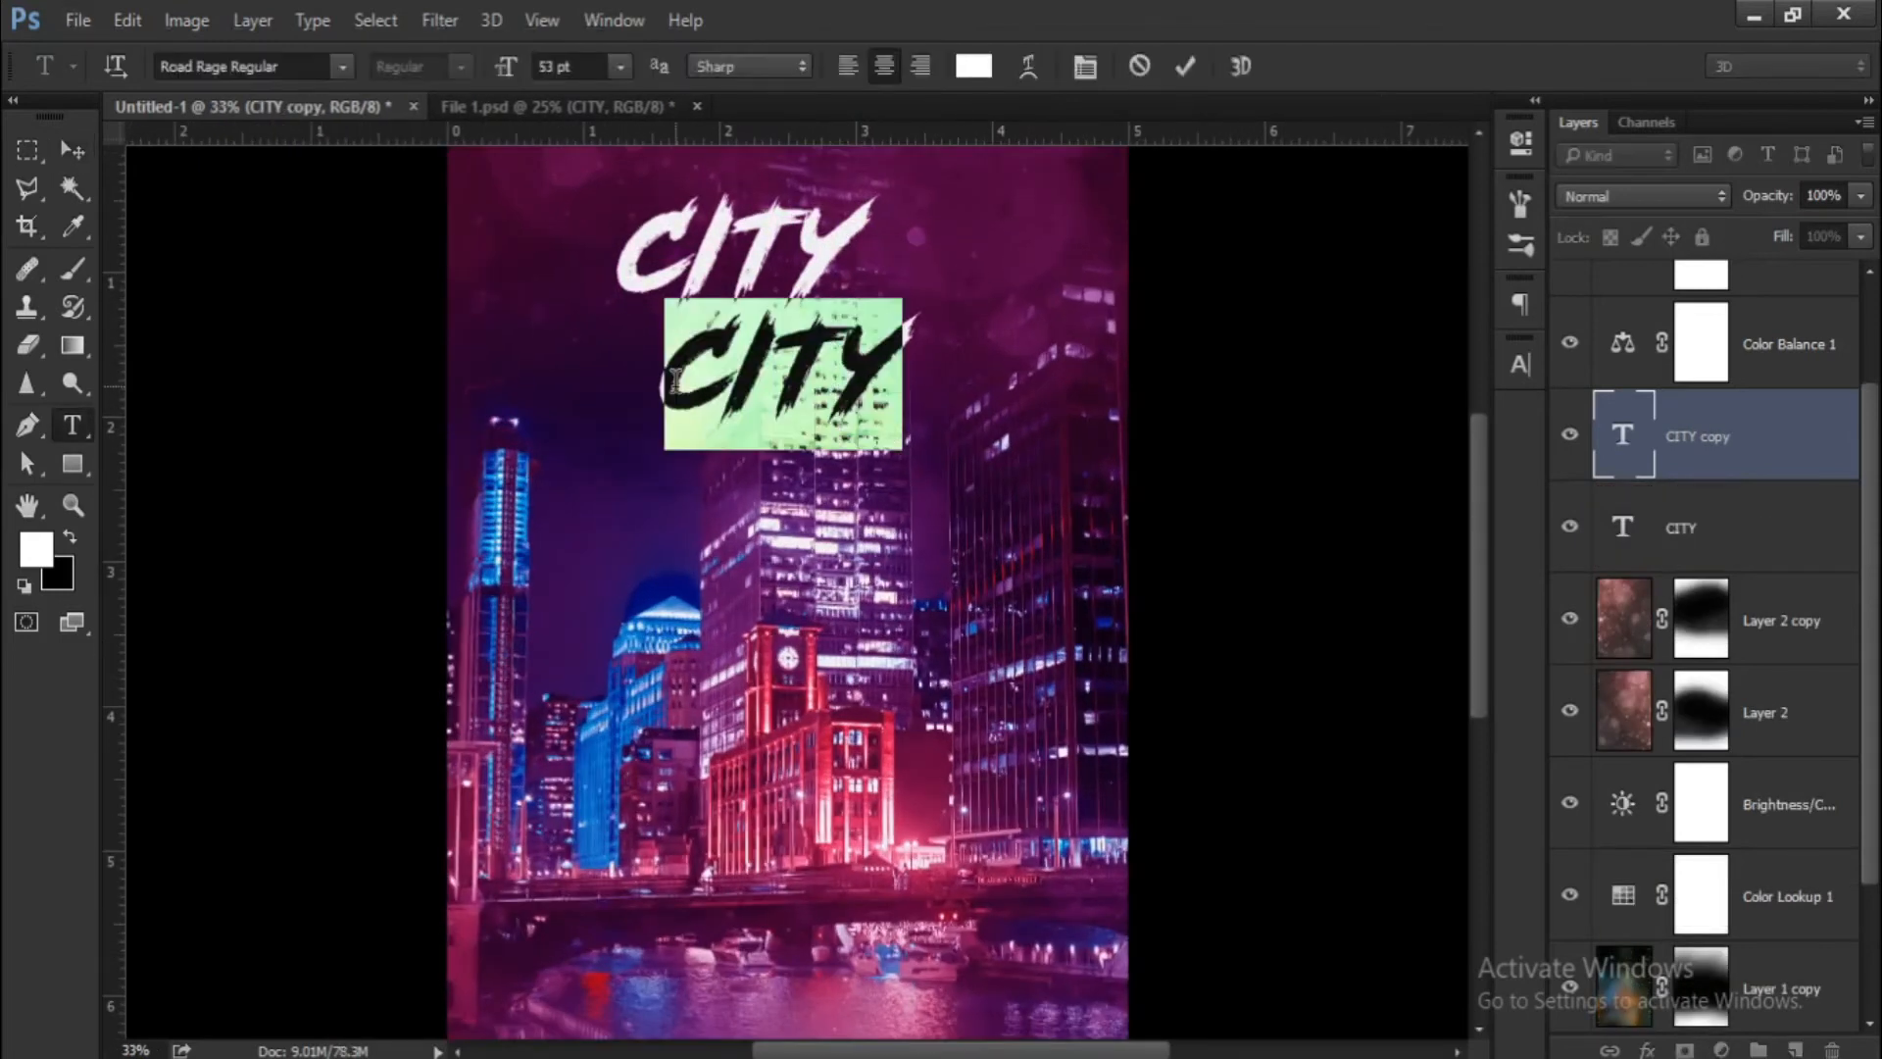
text(LIGHT)
click(72, 149)
drag(873, 386, 914, 396)
scroll(913, 394, down, 1)
scroll(910, 390, down, 2)
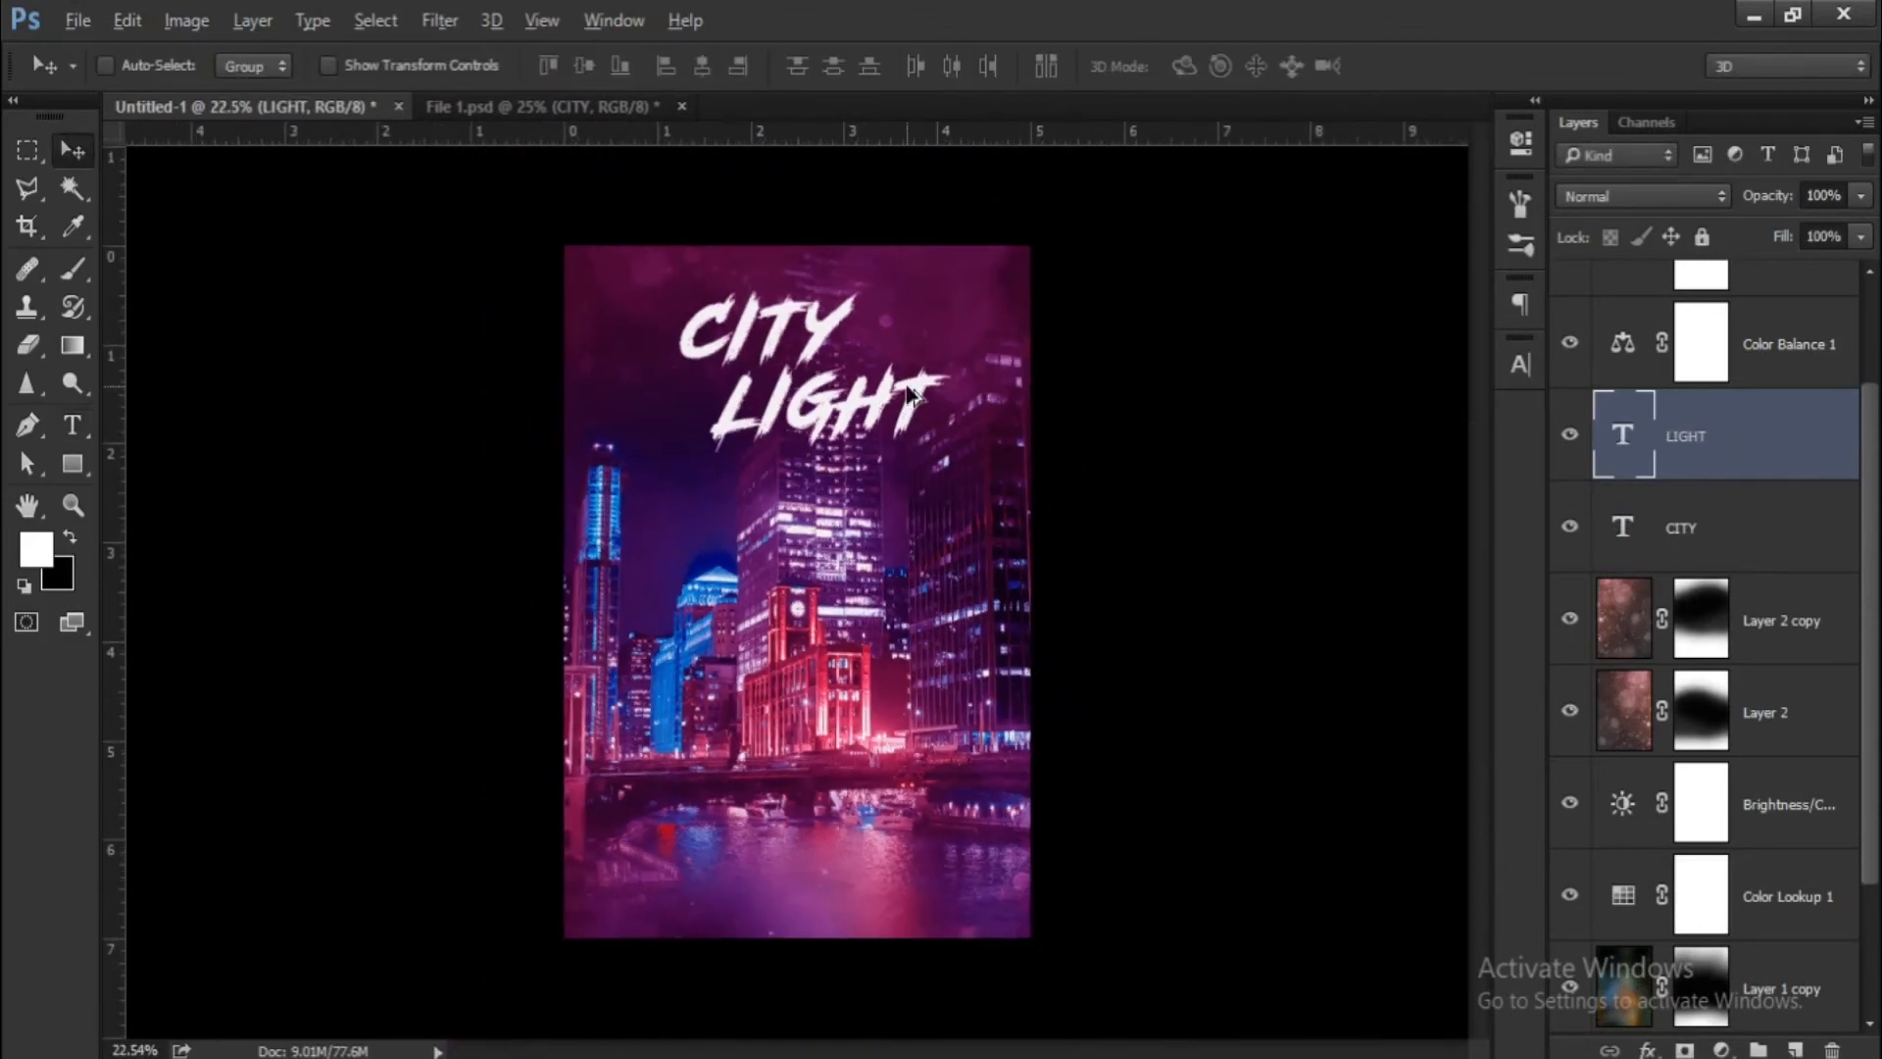
Move the CITY and LIGHT text layers together above the Hue/Saturation layer and shift both words slightly down.
shift+click(1707, 528)
scroll(1084, 431, down, 1)
scroll(1667, 445, up, 2)
drag(1756, 582, 1730, 289)
scroll(861, 455, up, 1)
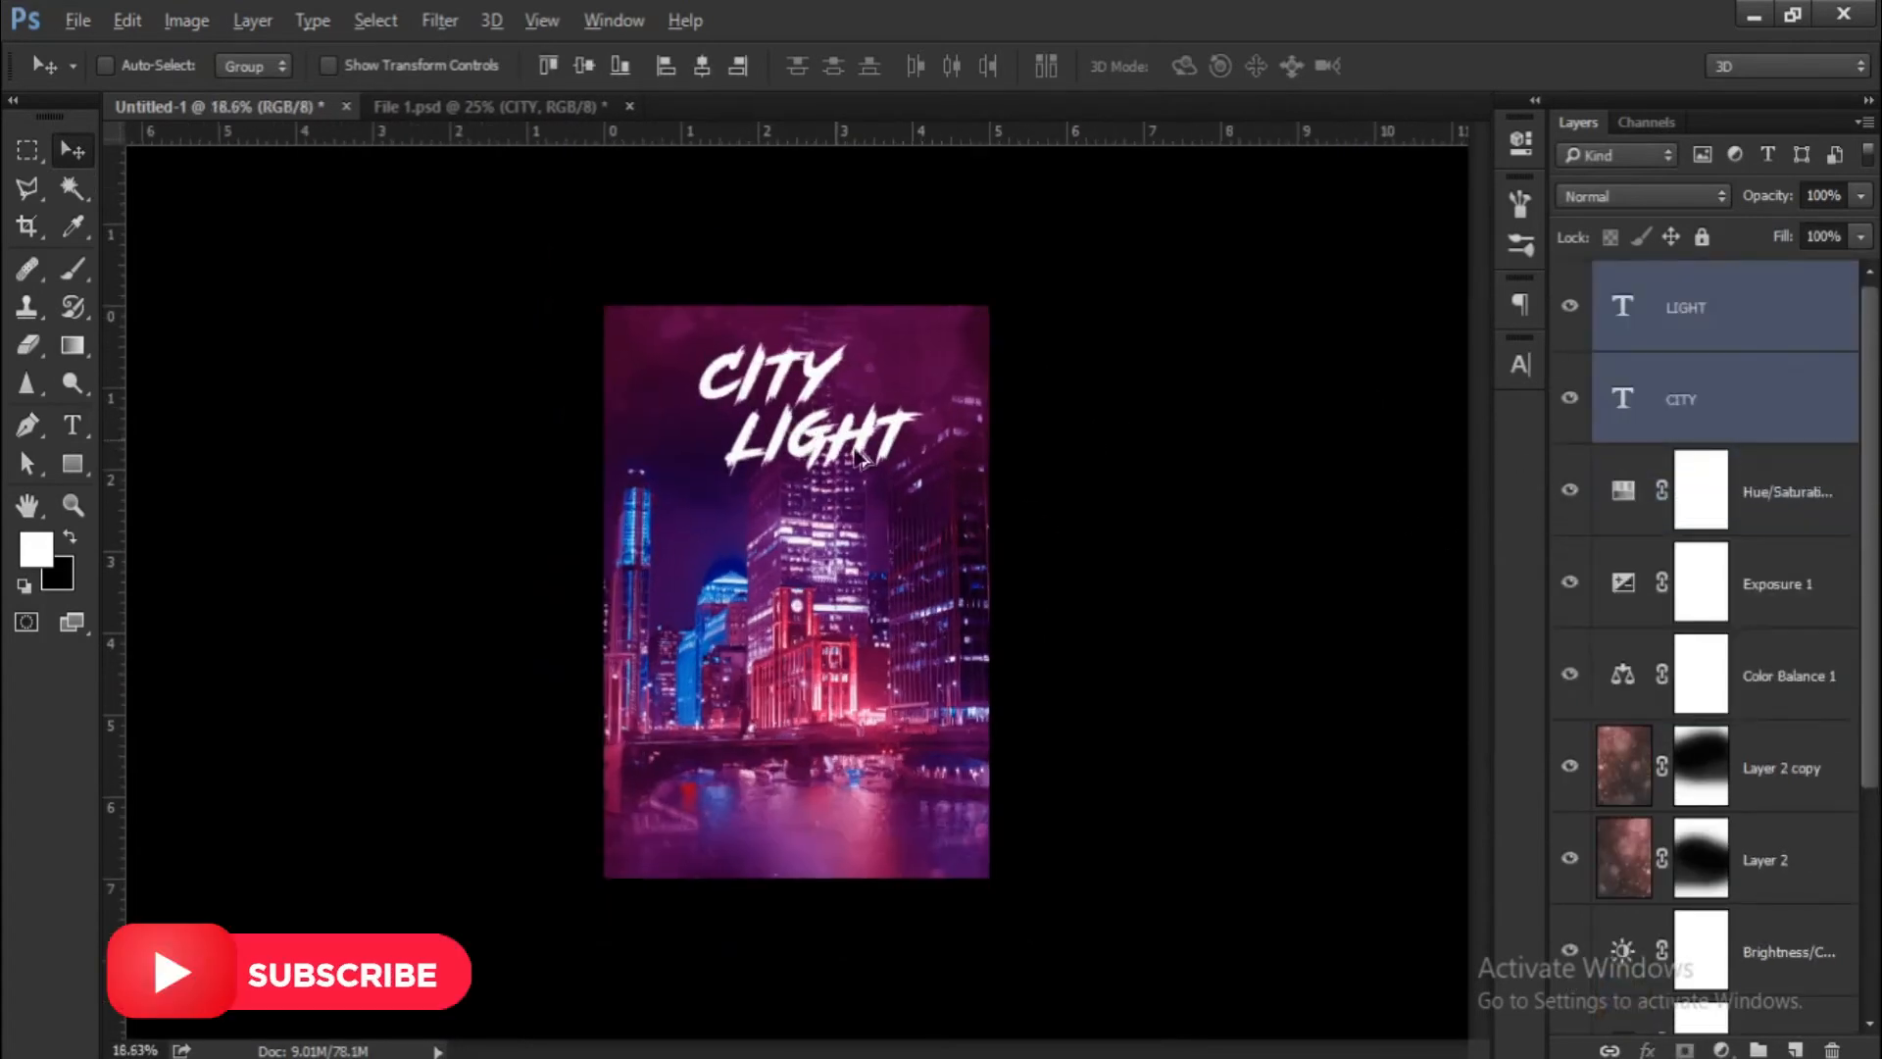
drag(897, 443, 899, 460)
Merge the CITY and LIGHT text layers into one layer and duplicate the merged layer.
scroll(832, 438, up, 2)
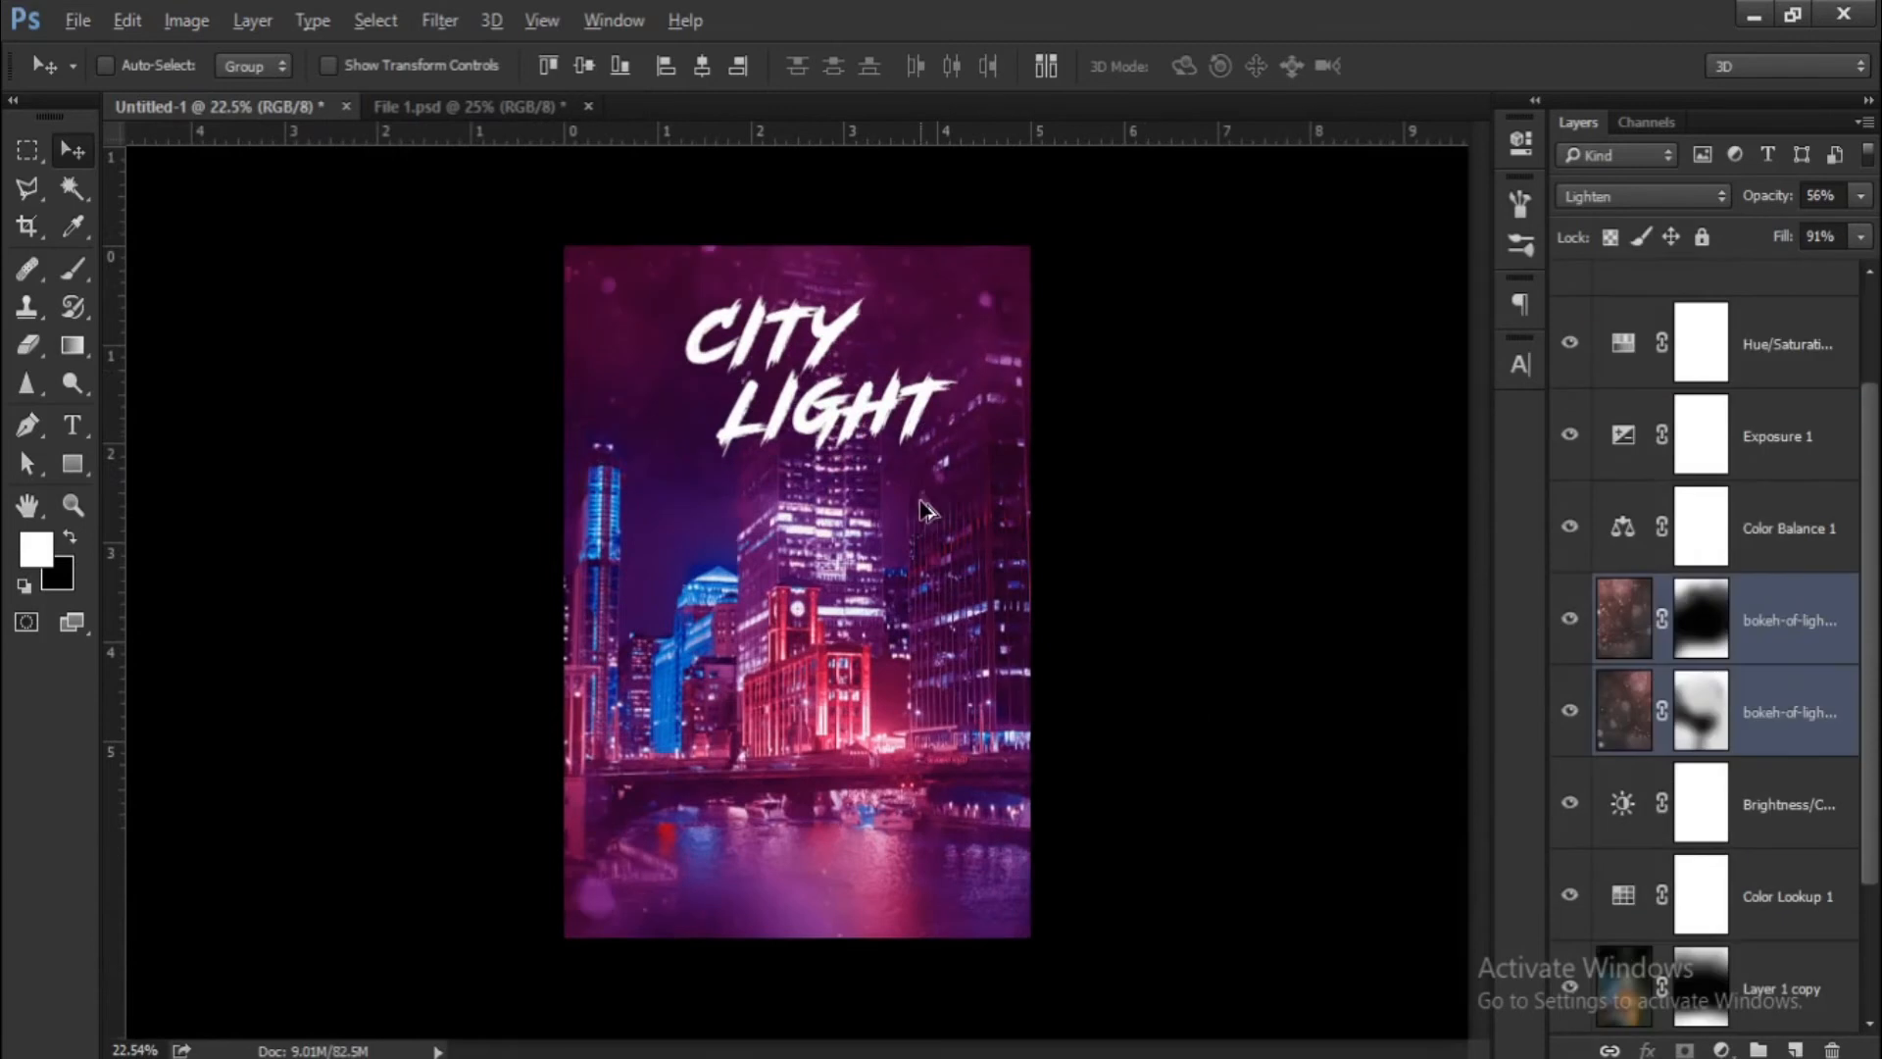
scroll(931, 508, up, 1)
scroll(1704, 683, up, 2)
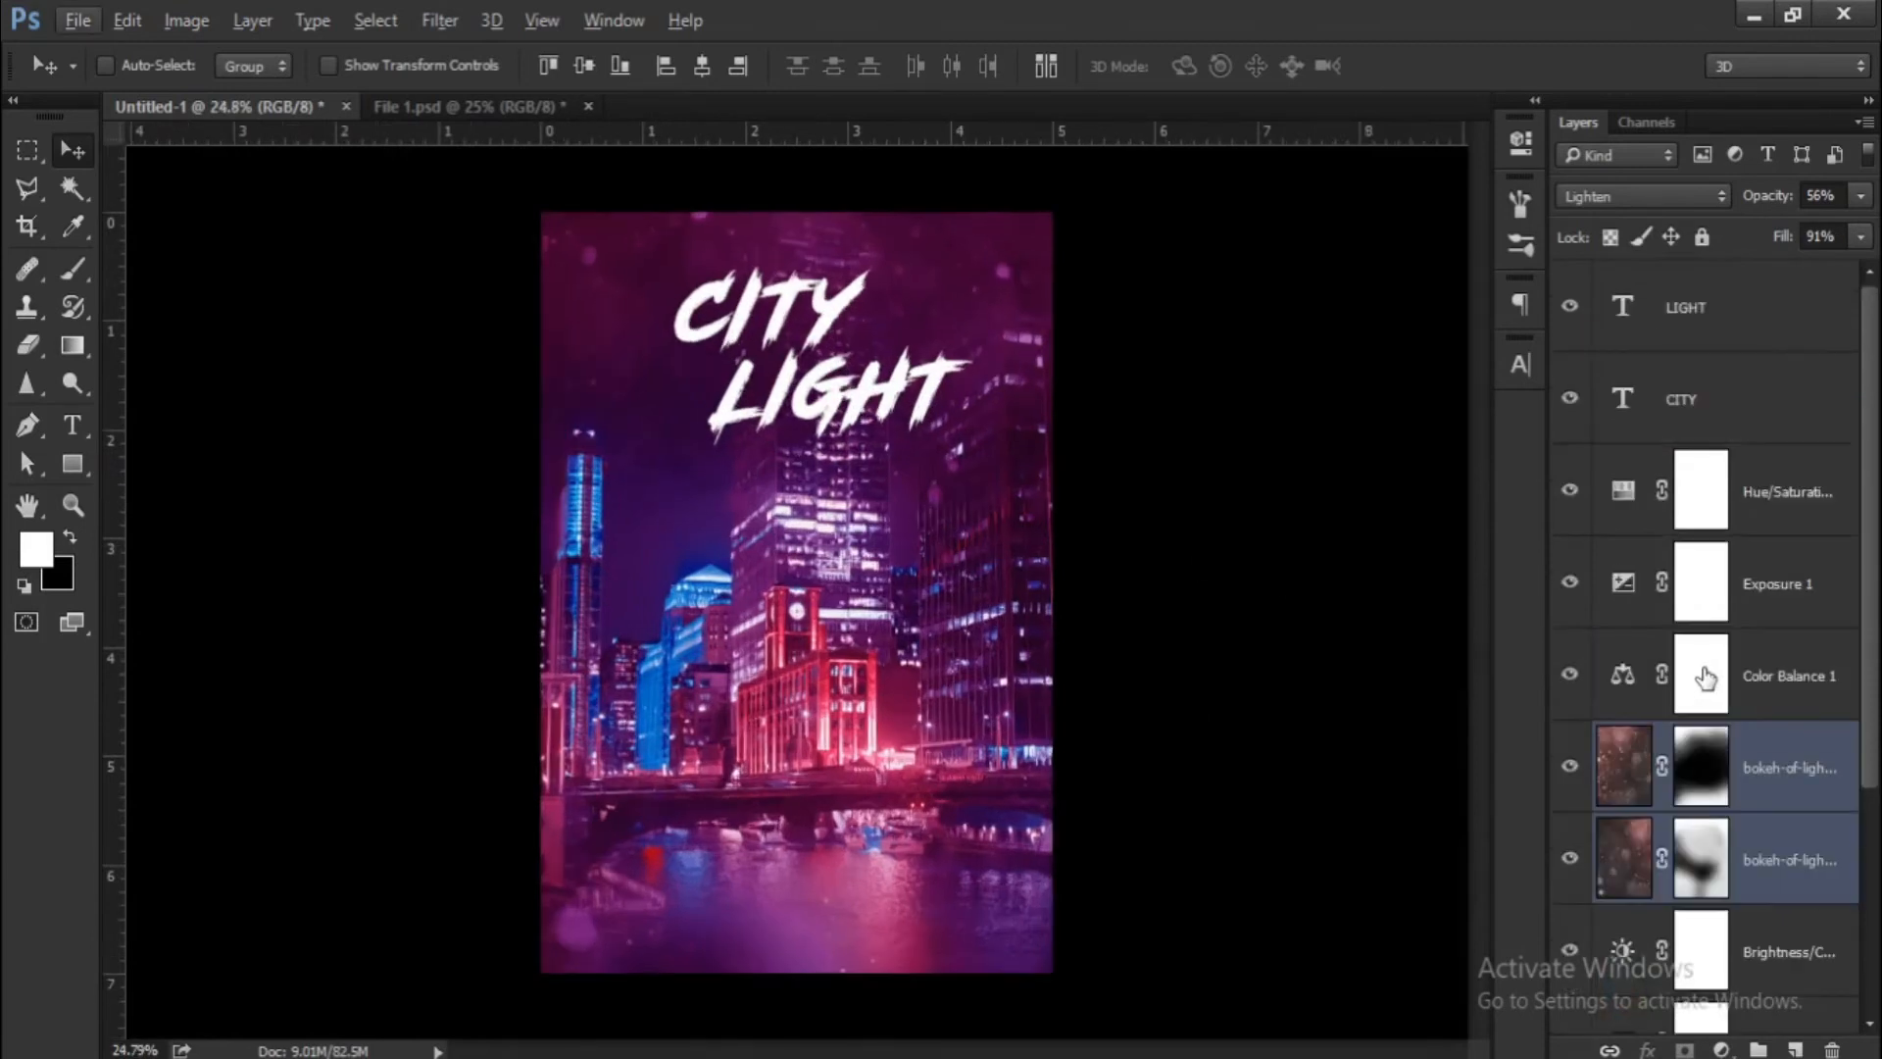
click(1733, 407)
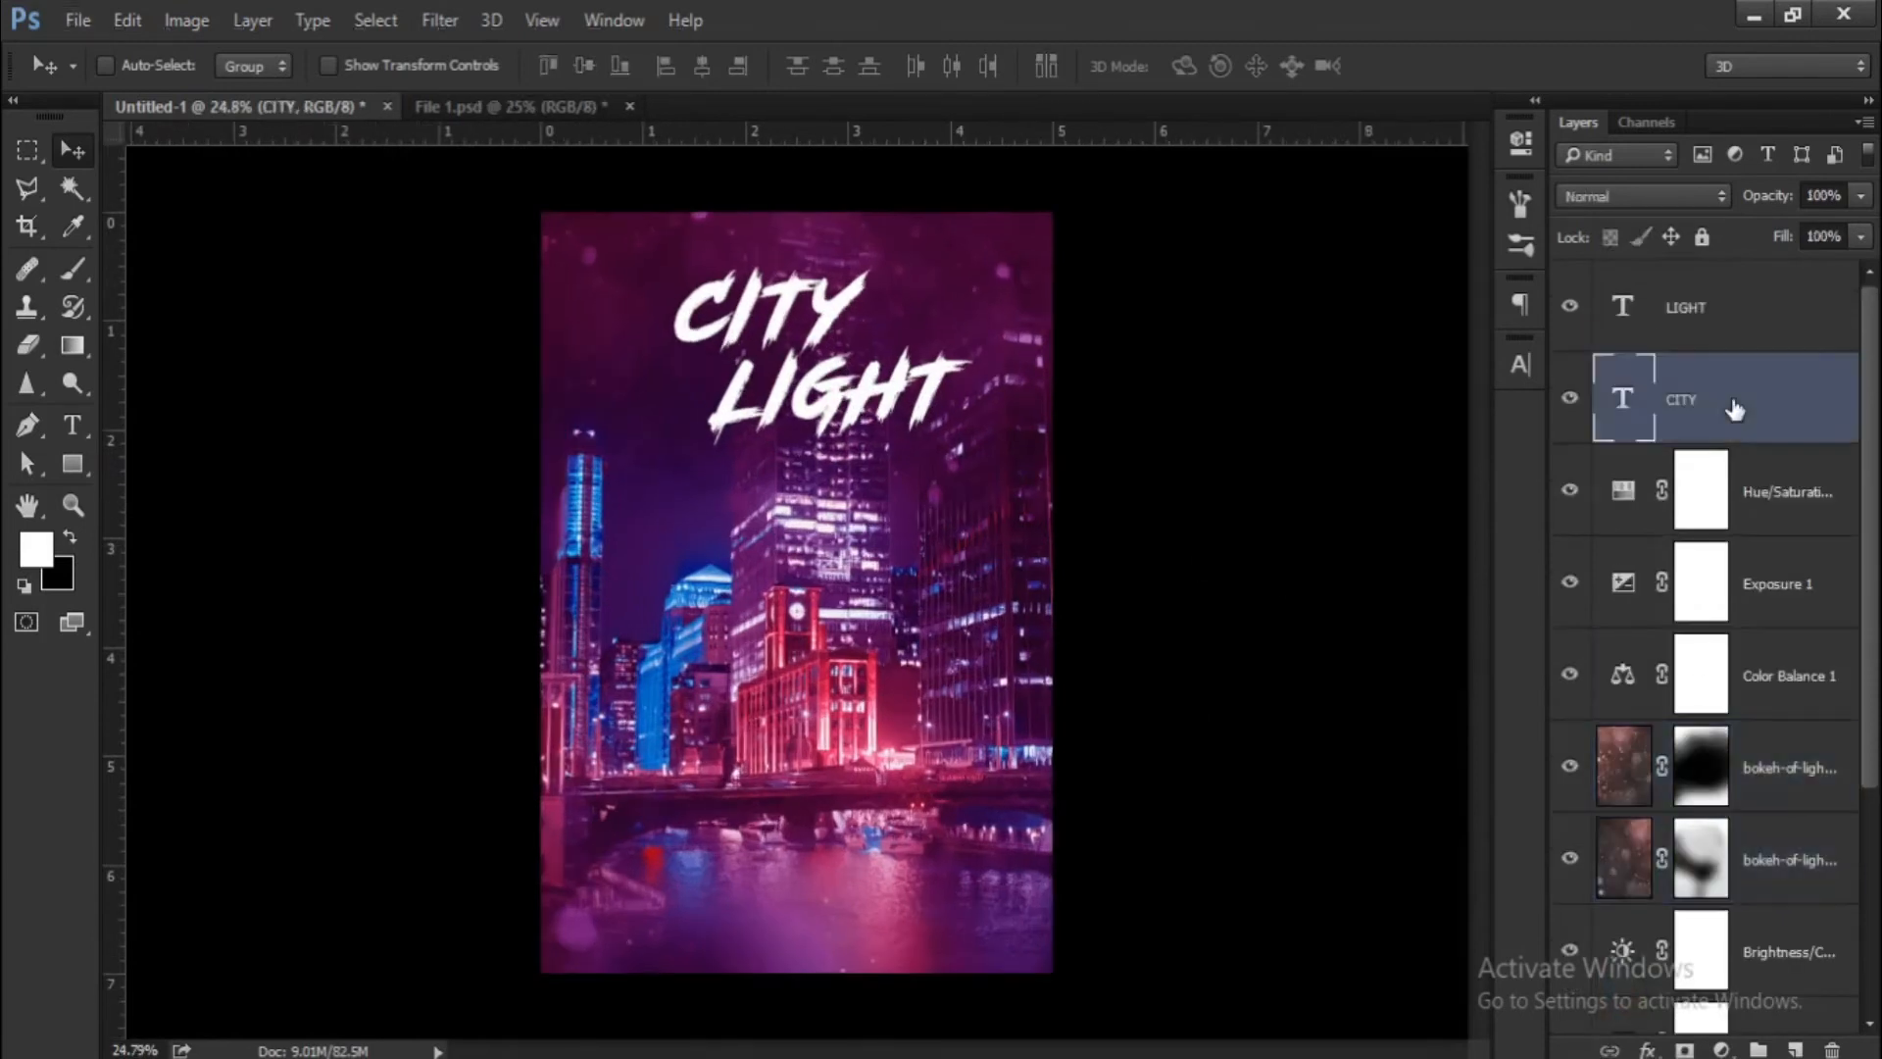
shift+click(1712, 304)
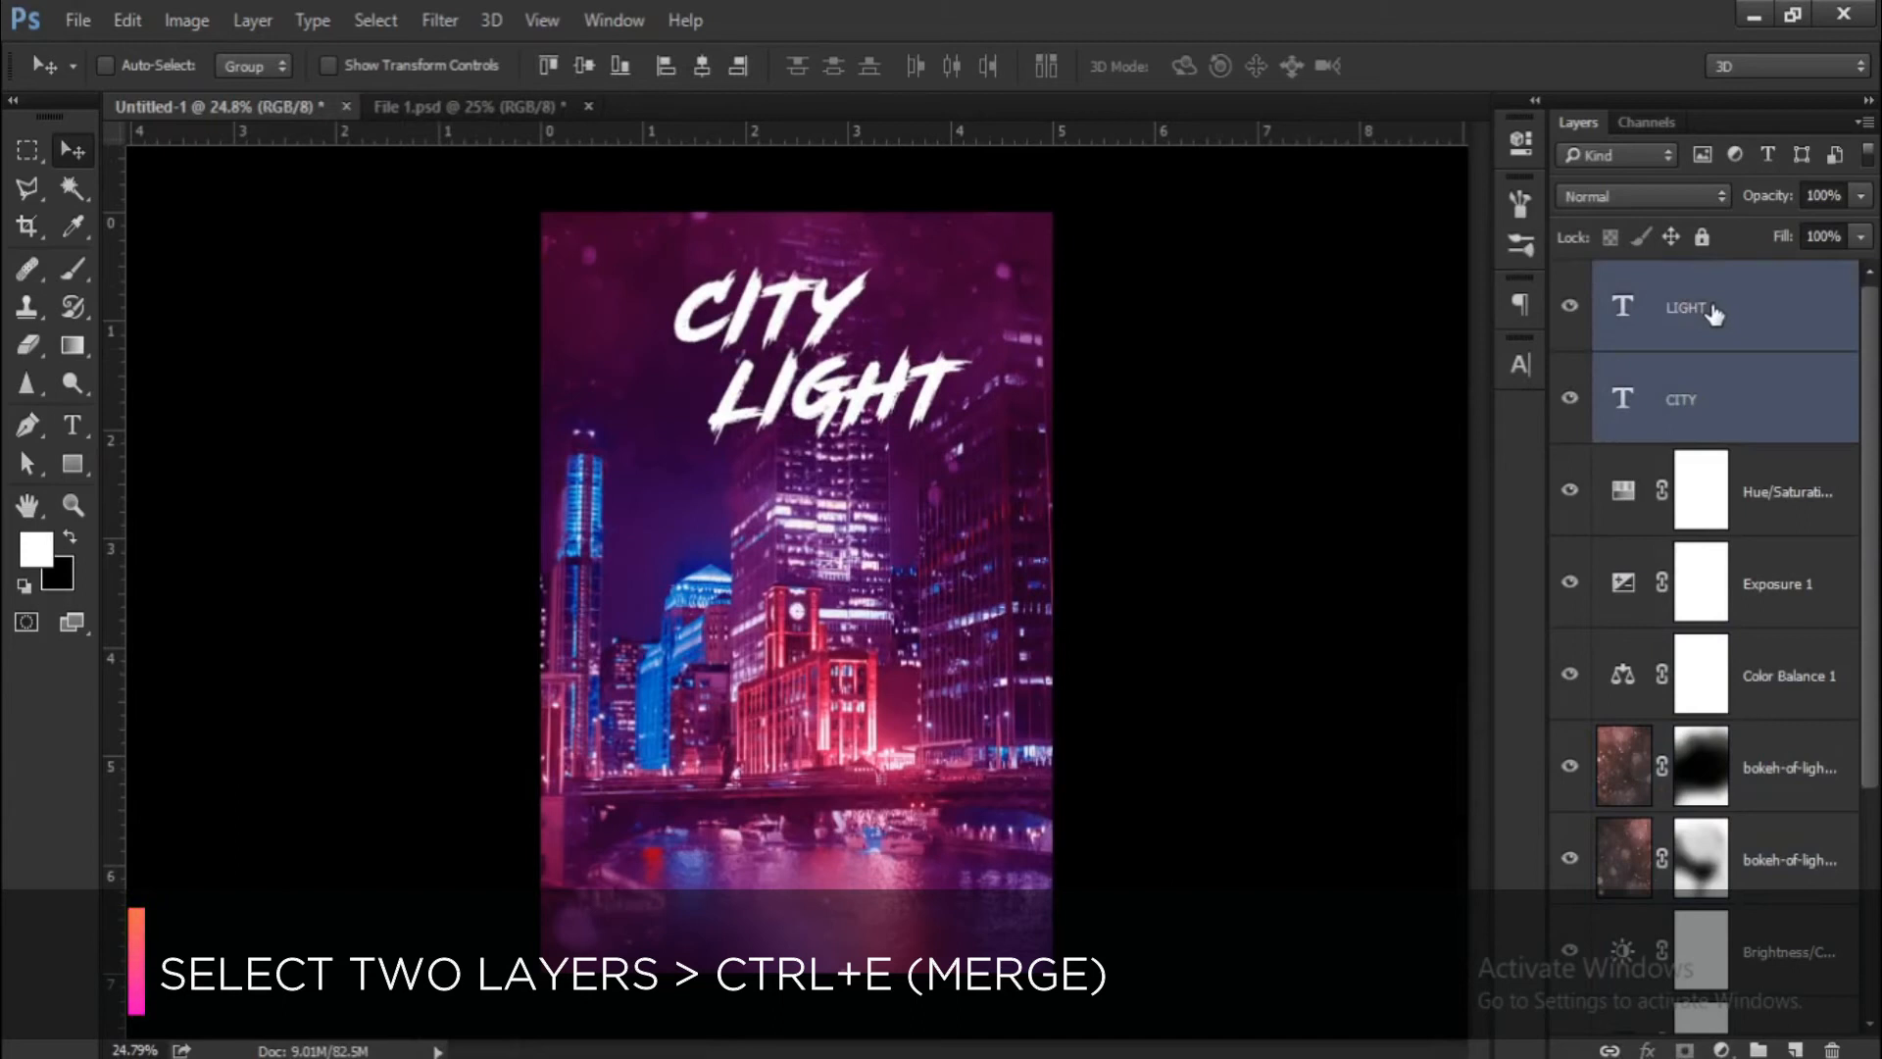
key(ctrl+e)
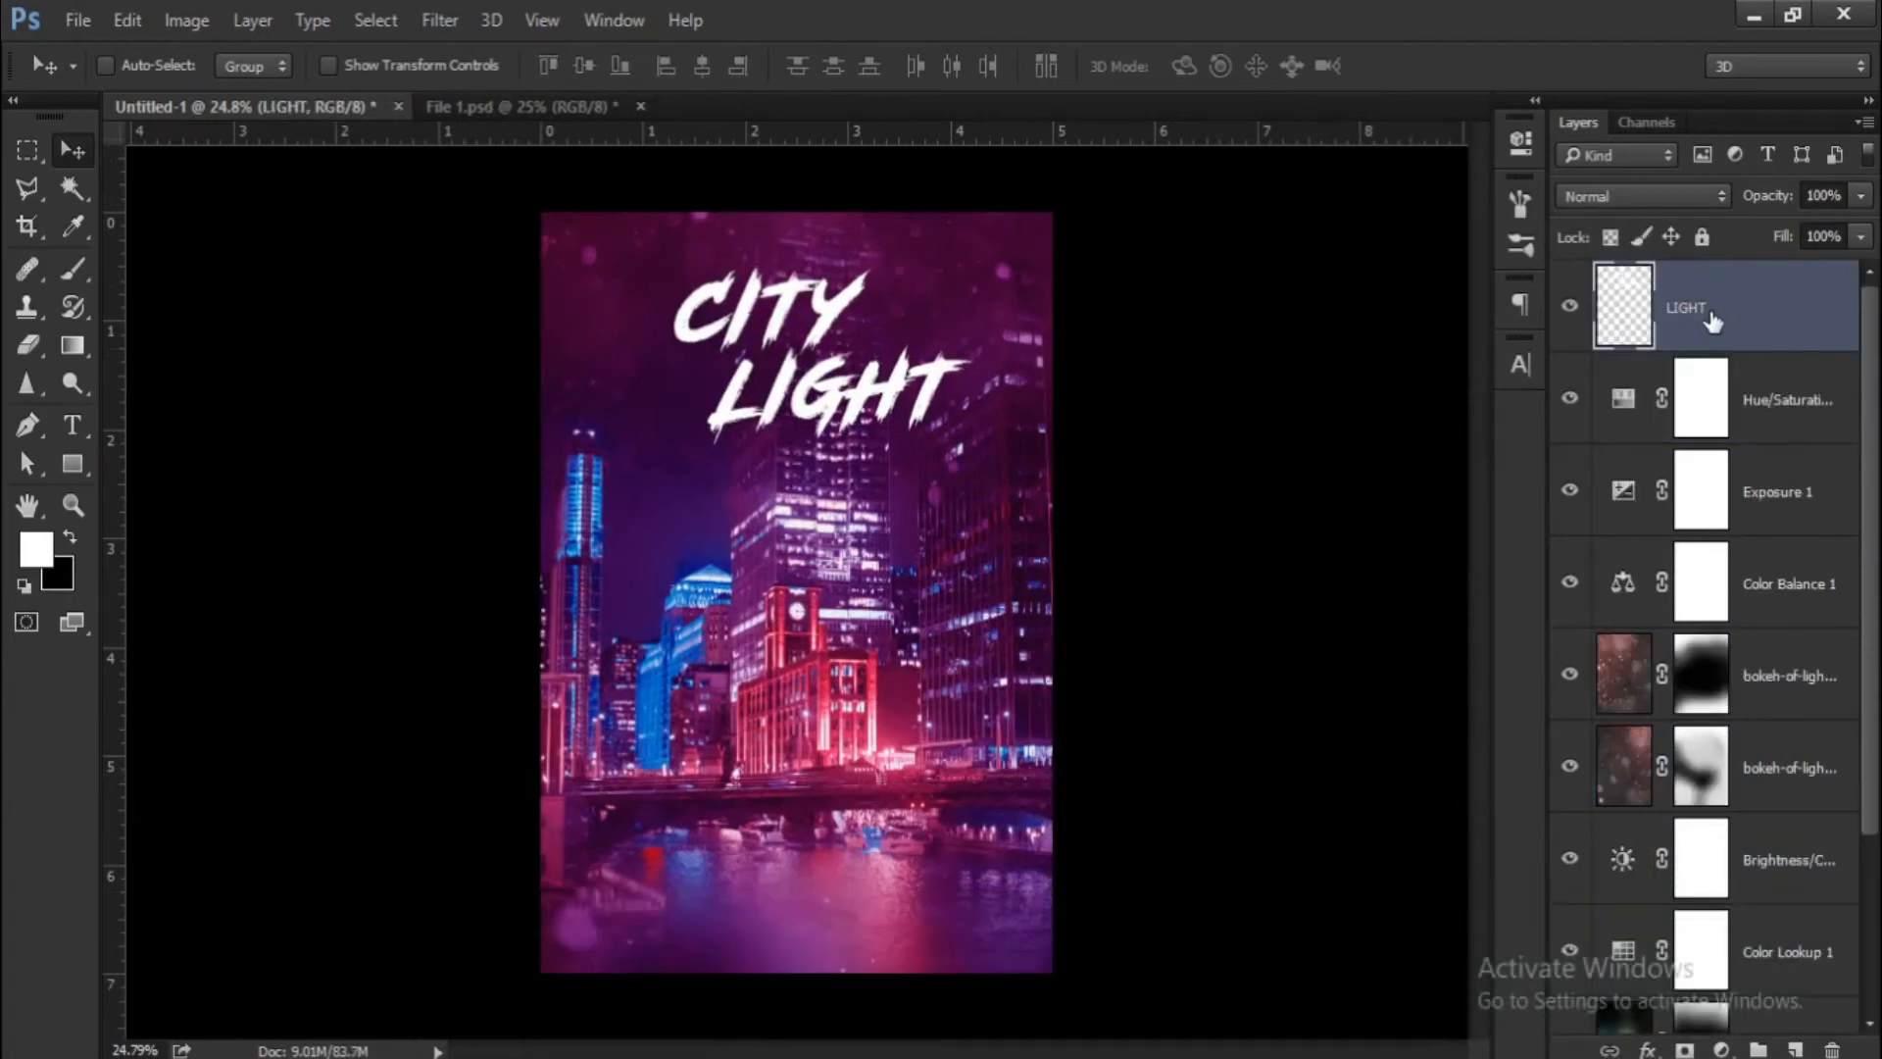
key(ctrl+j)
Turn off the G and B channels in the lower title layer's blending options and nudge that layer to the right.
click(1718, 404)
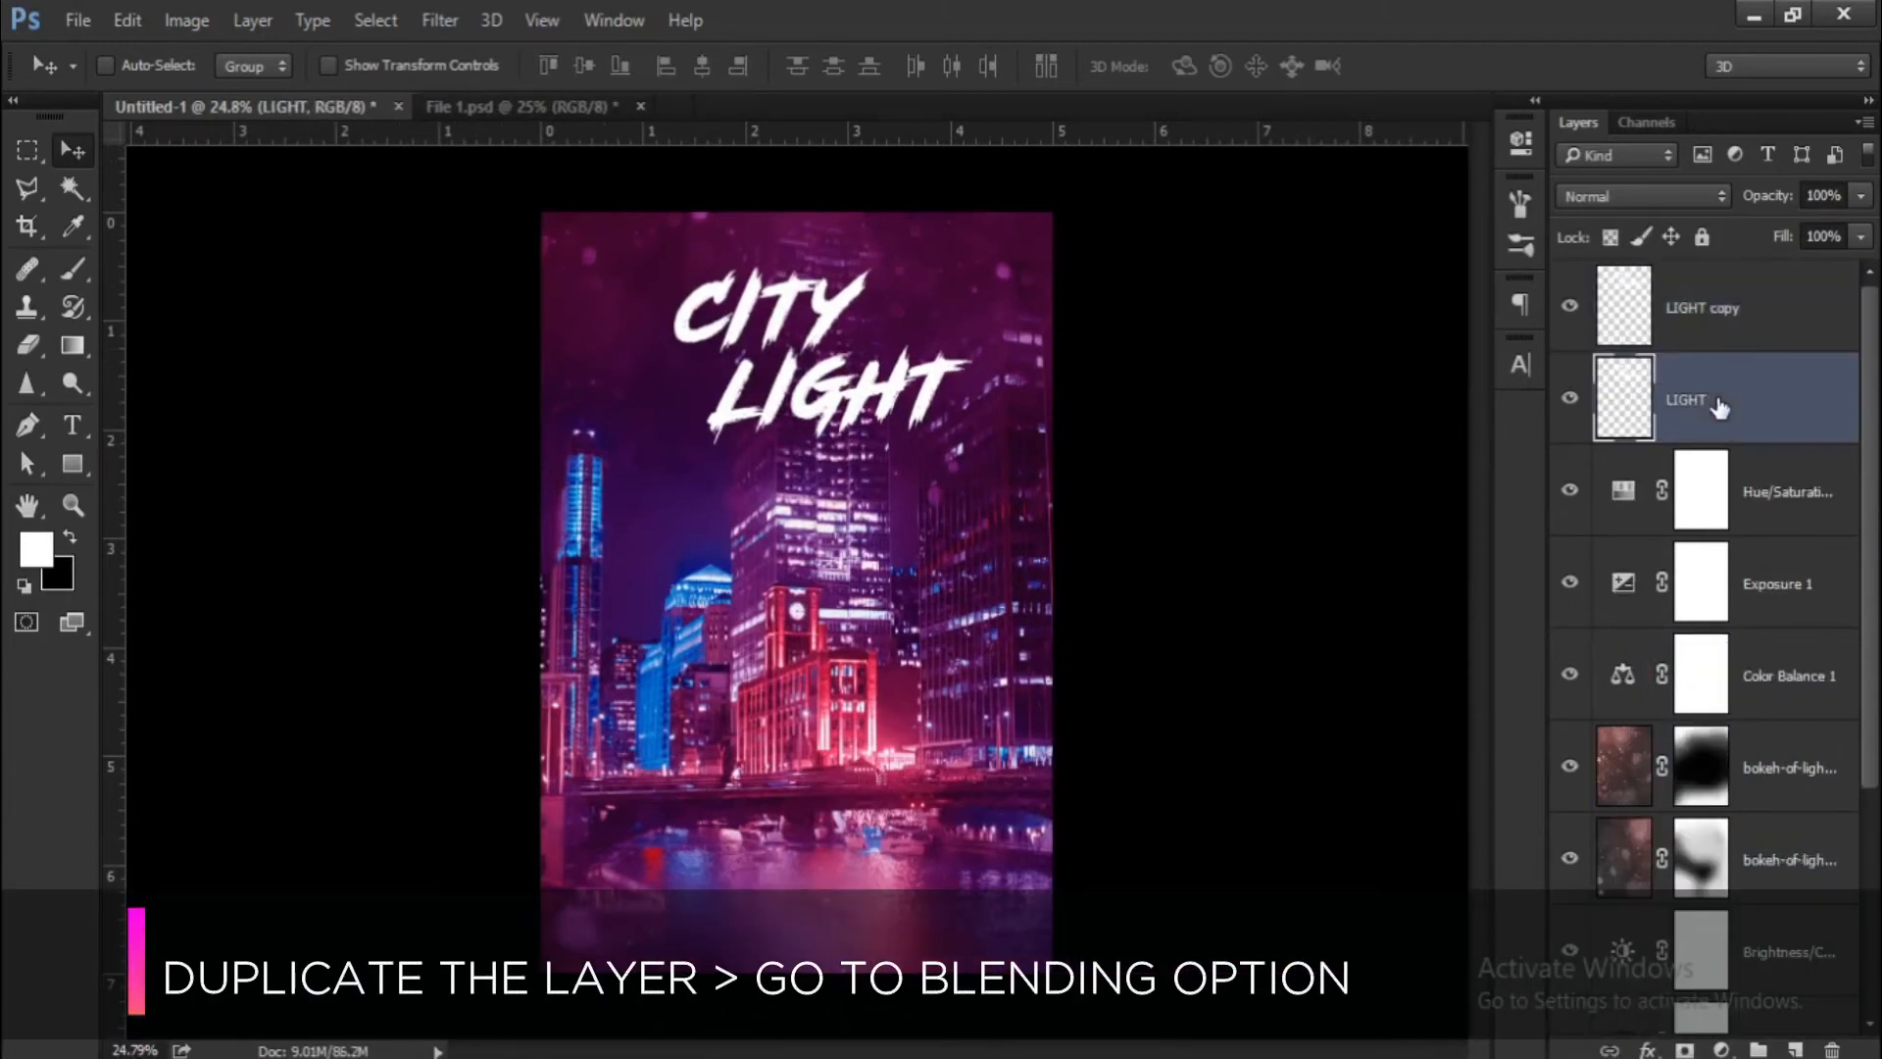
right_click(1718, 405)
click(1280, 194)
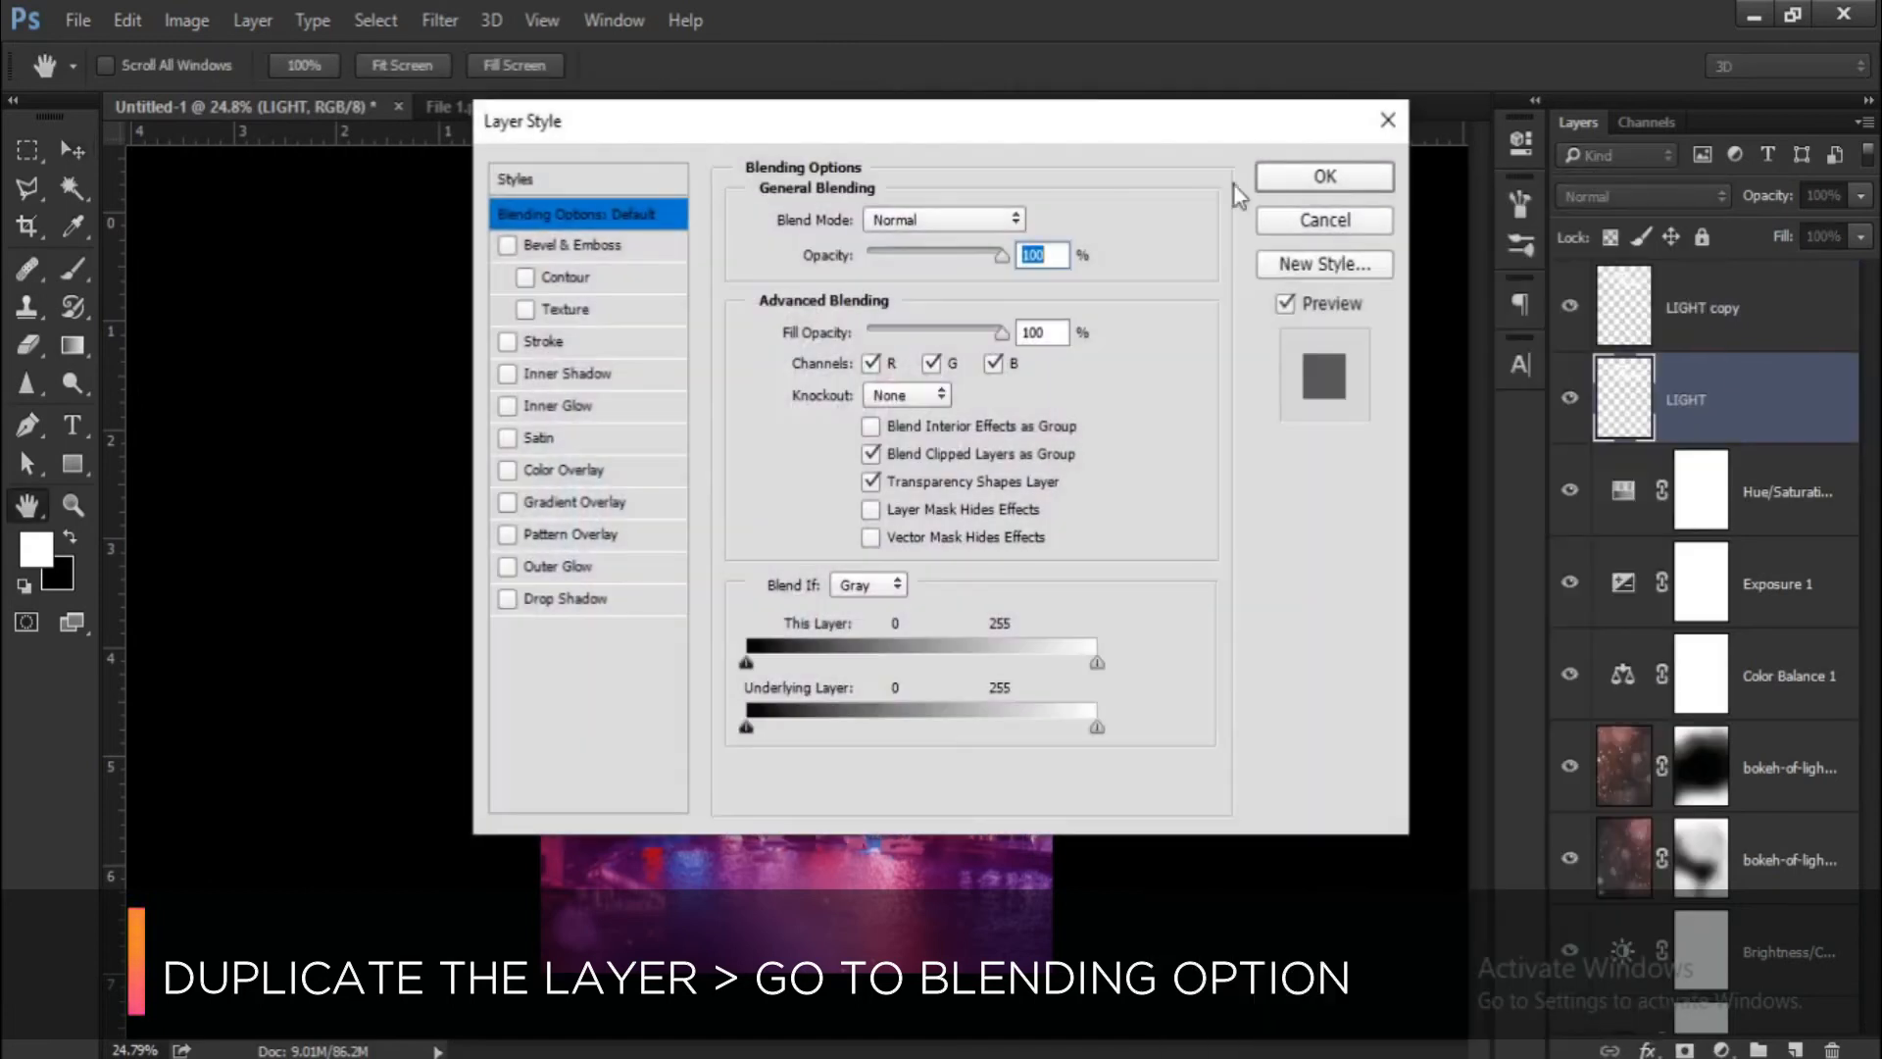
drag(1075, 116, 1598, 128)
click(1461, 374)
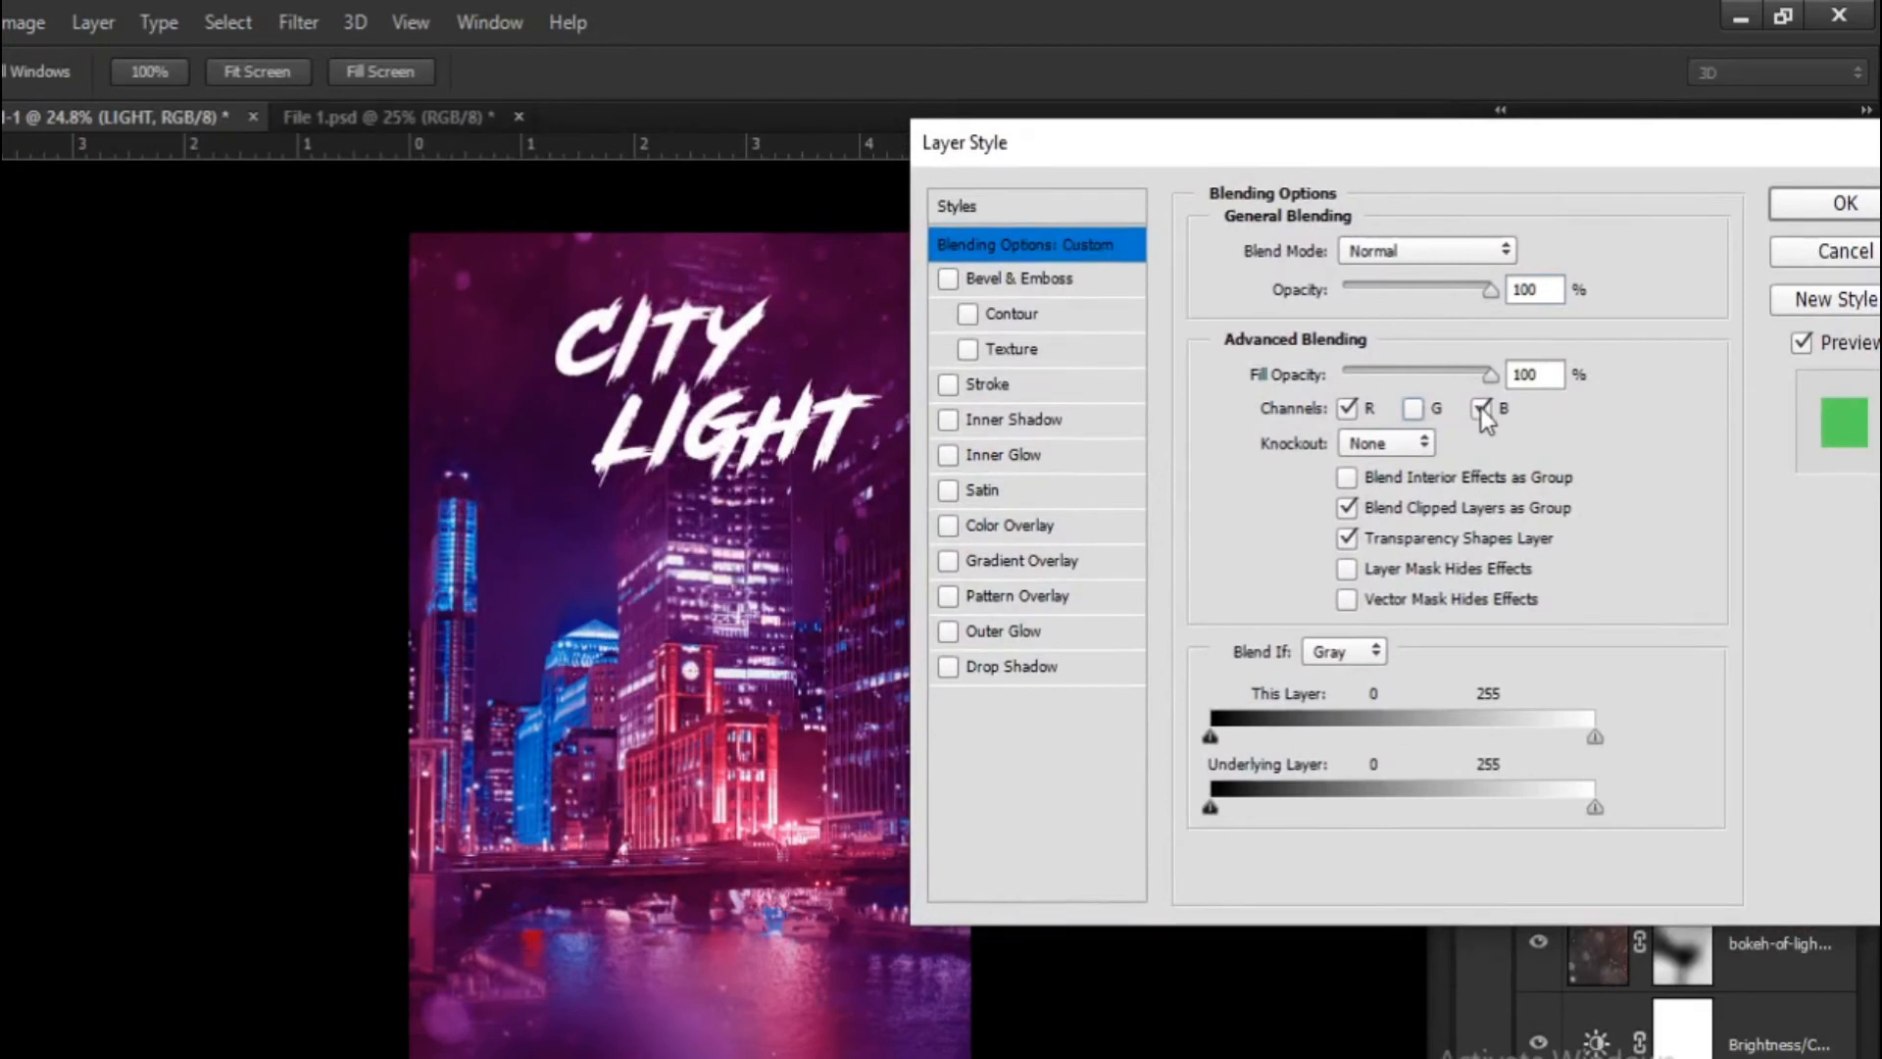
click(1480, 408)
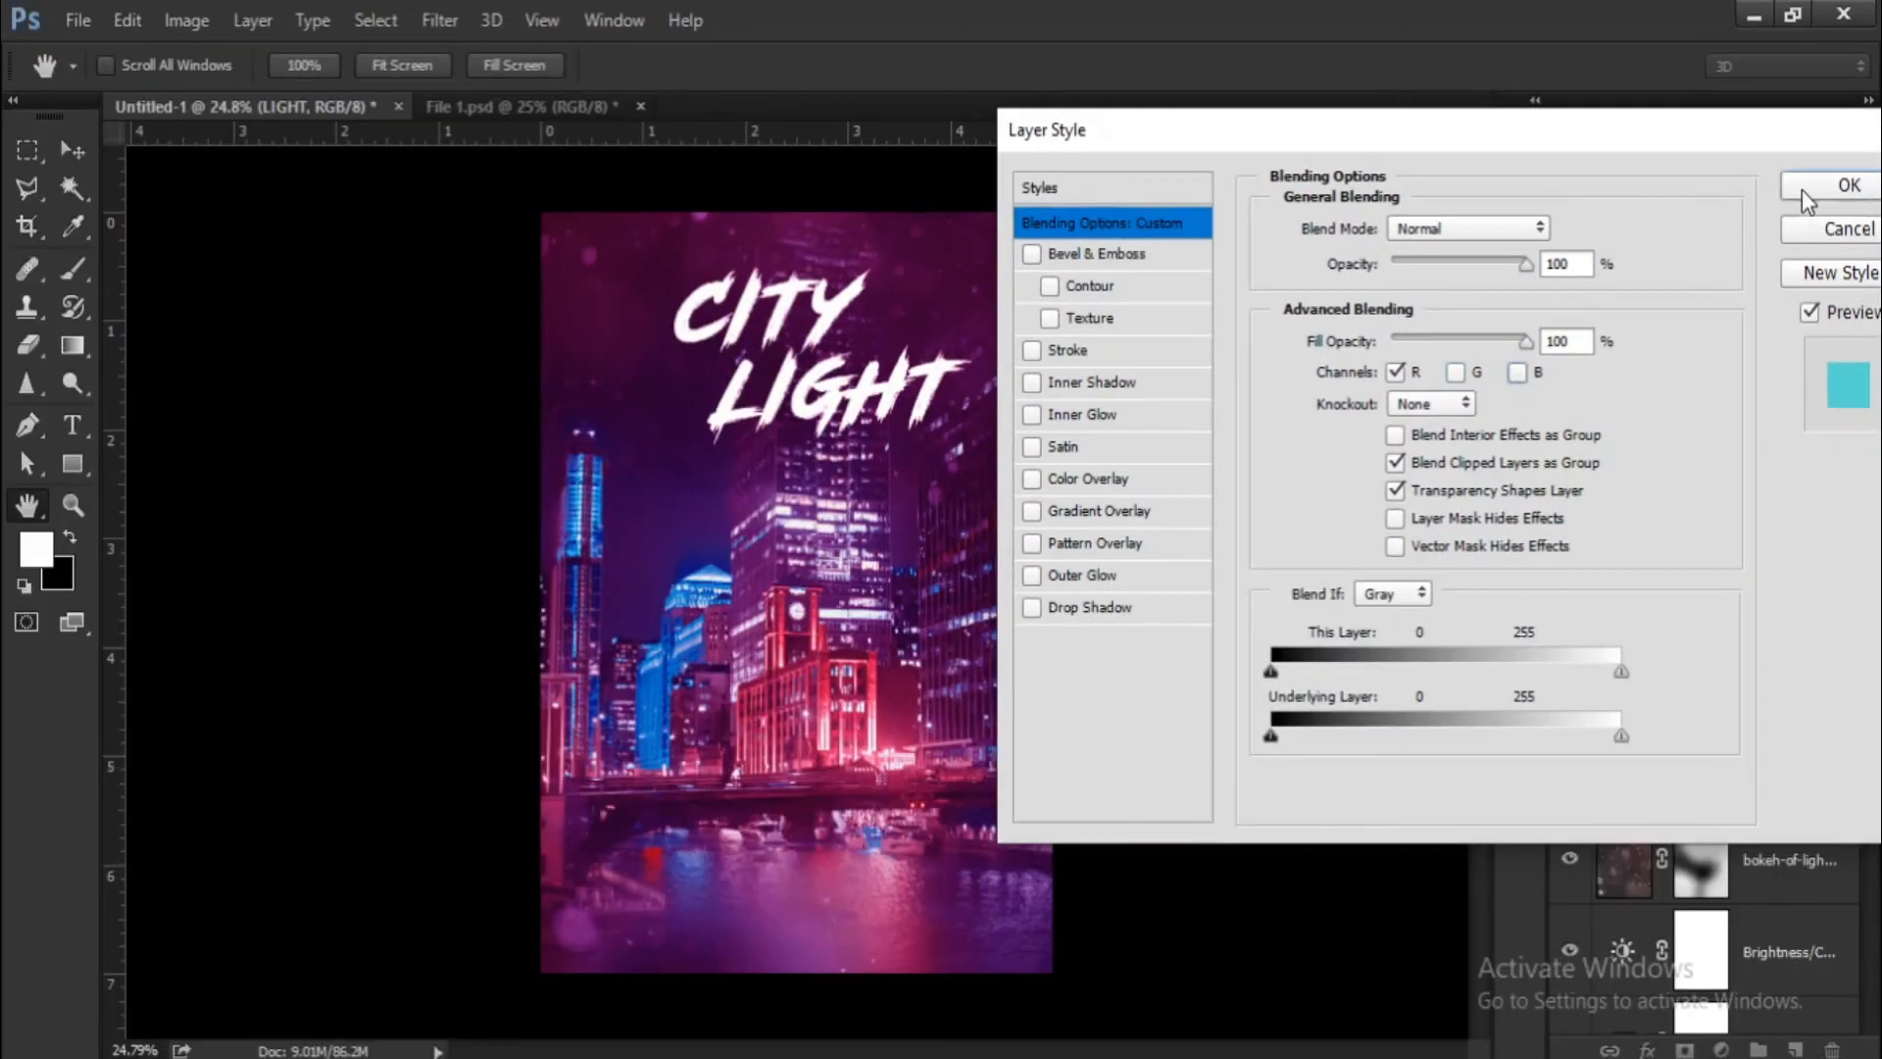
click(1846, 186)
scroll(941, 431, up, 2)
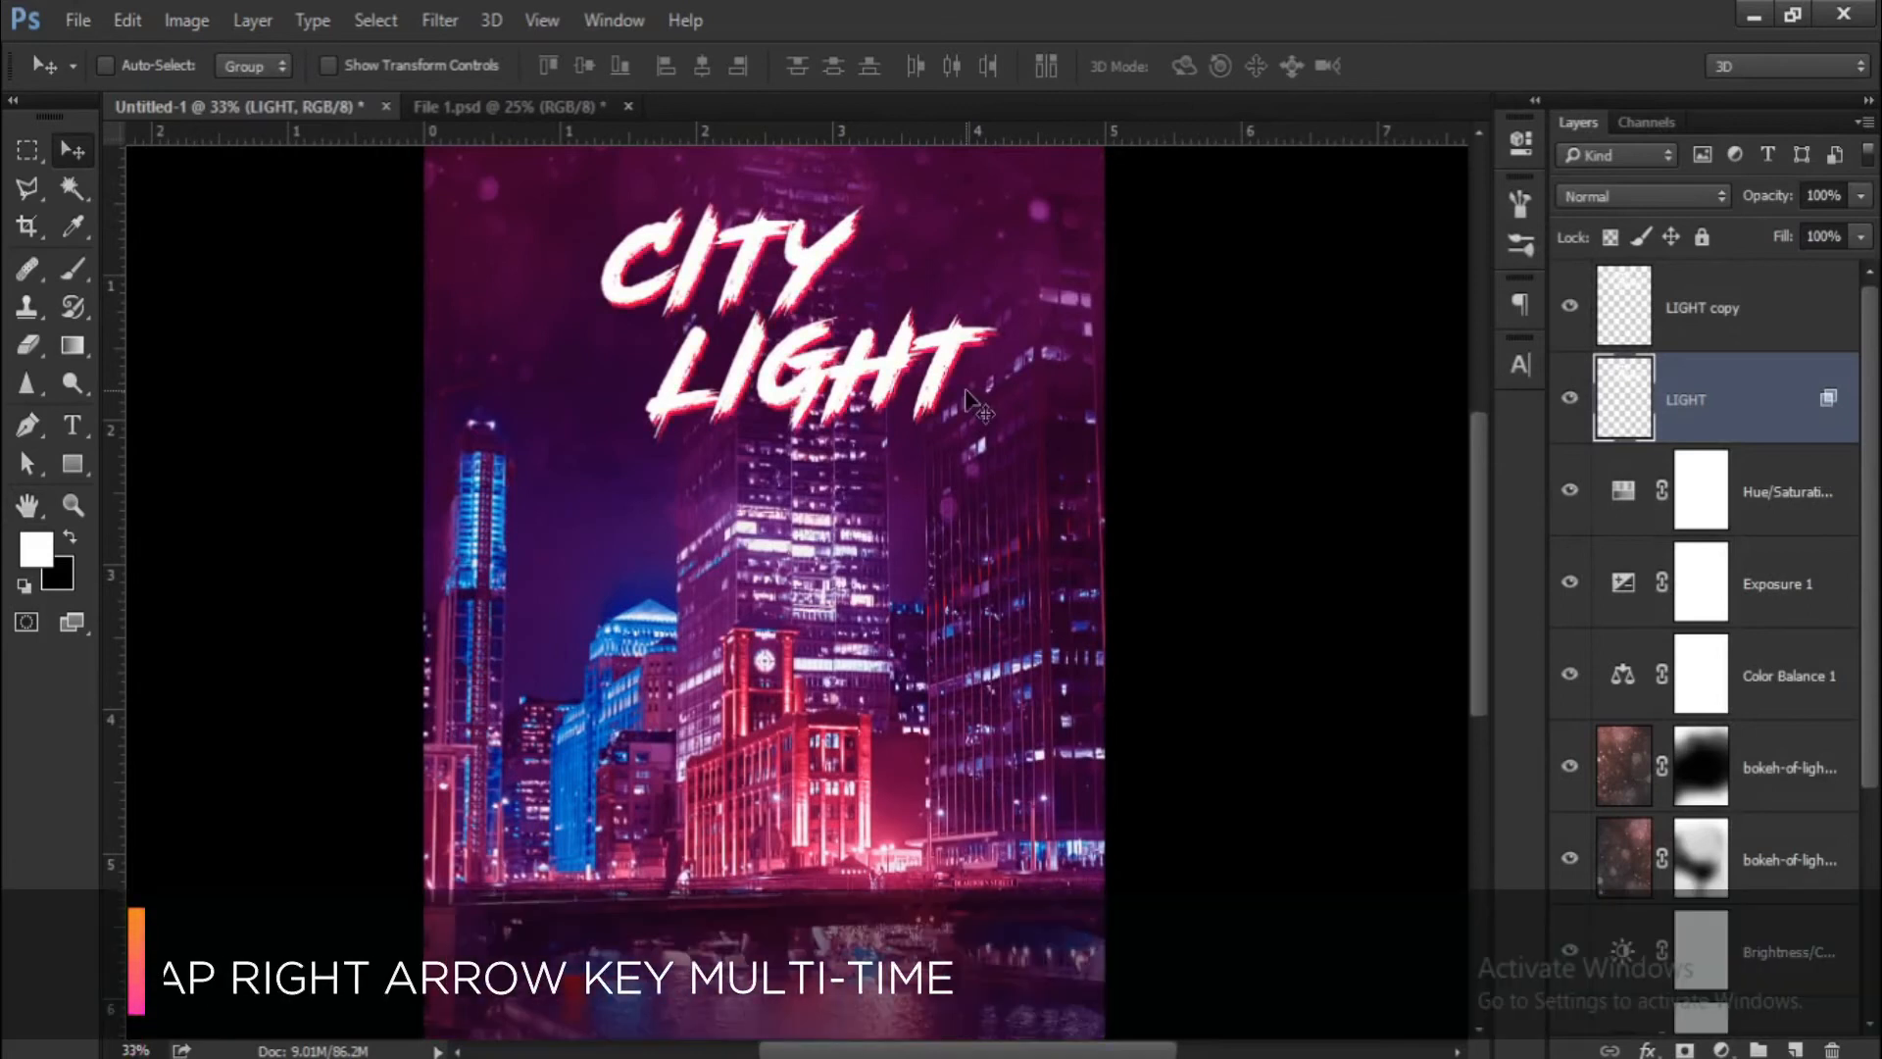
key(Right)
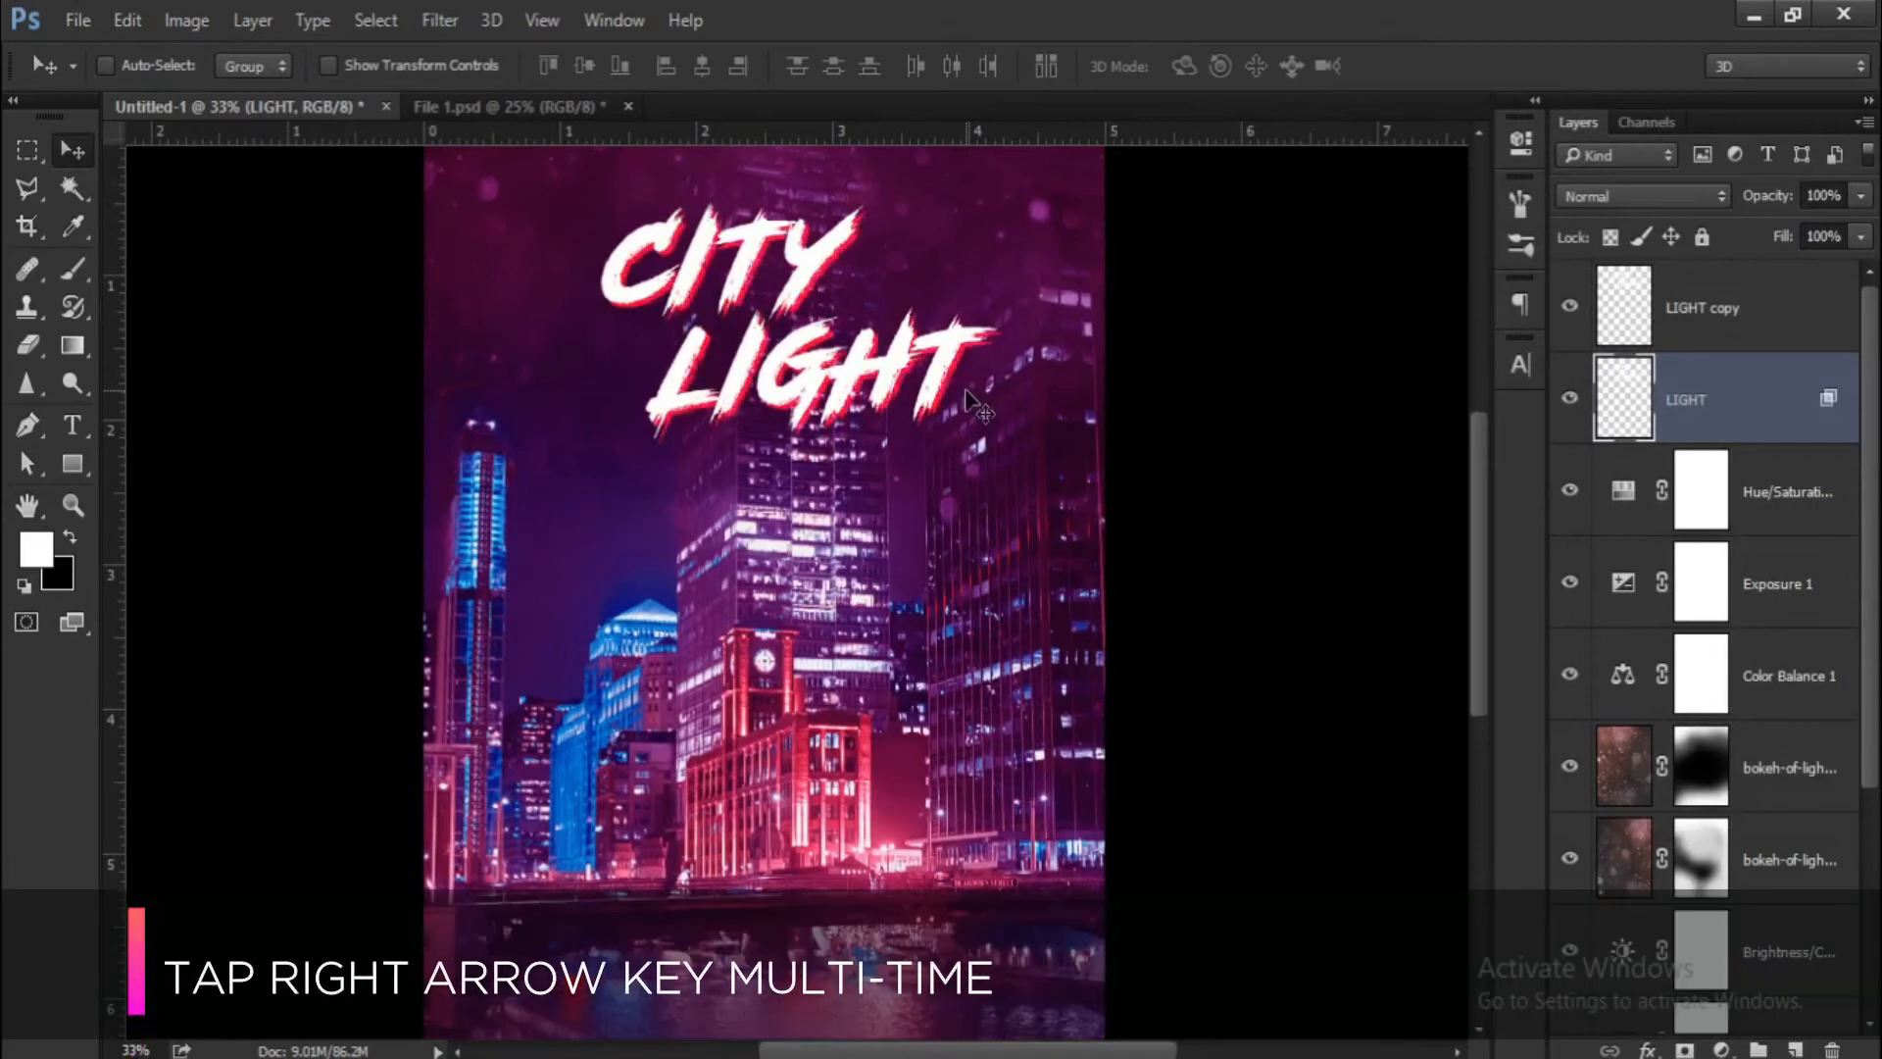
Add the white text NIGHT in Roboto Black at 20 pt over the water, on a layer above the title layers.
alt+scroll(965, 400, down, 3)
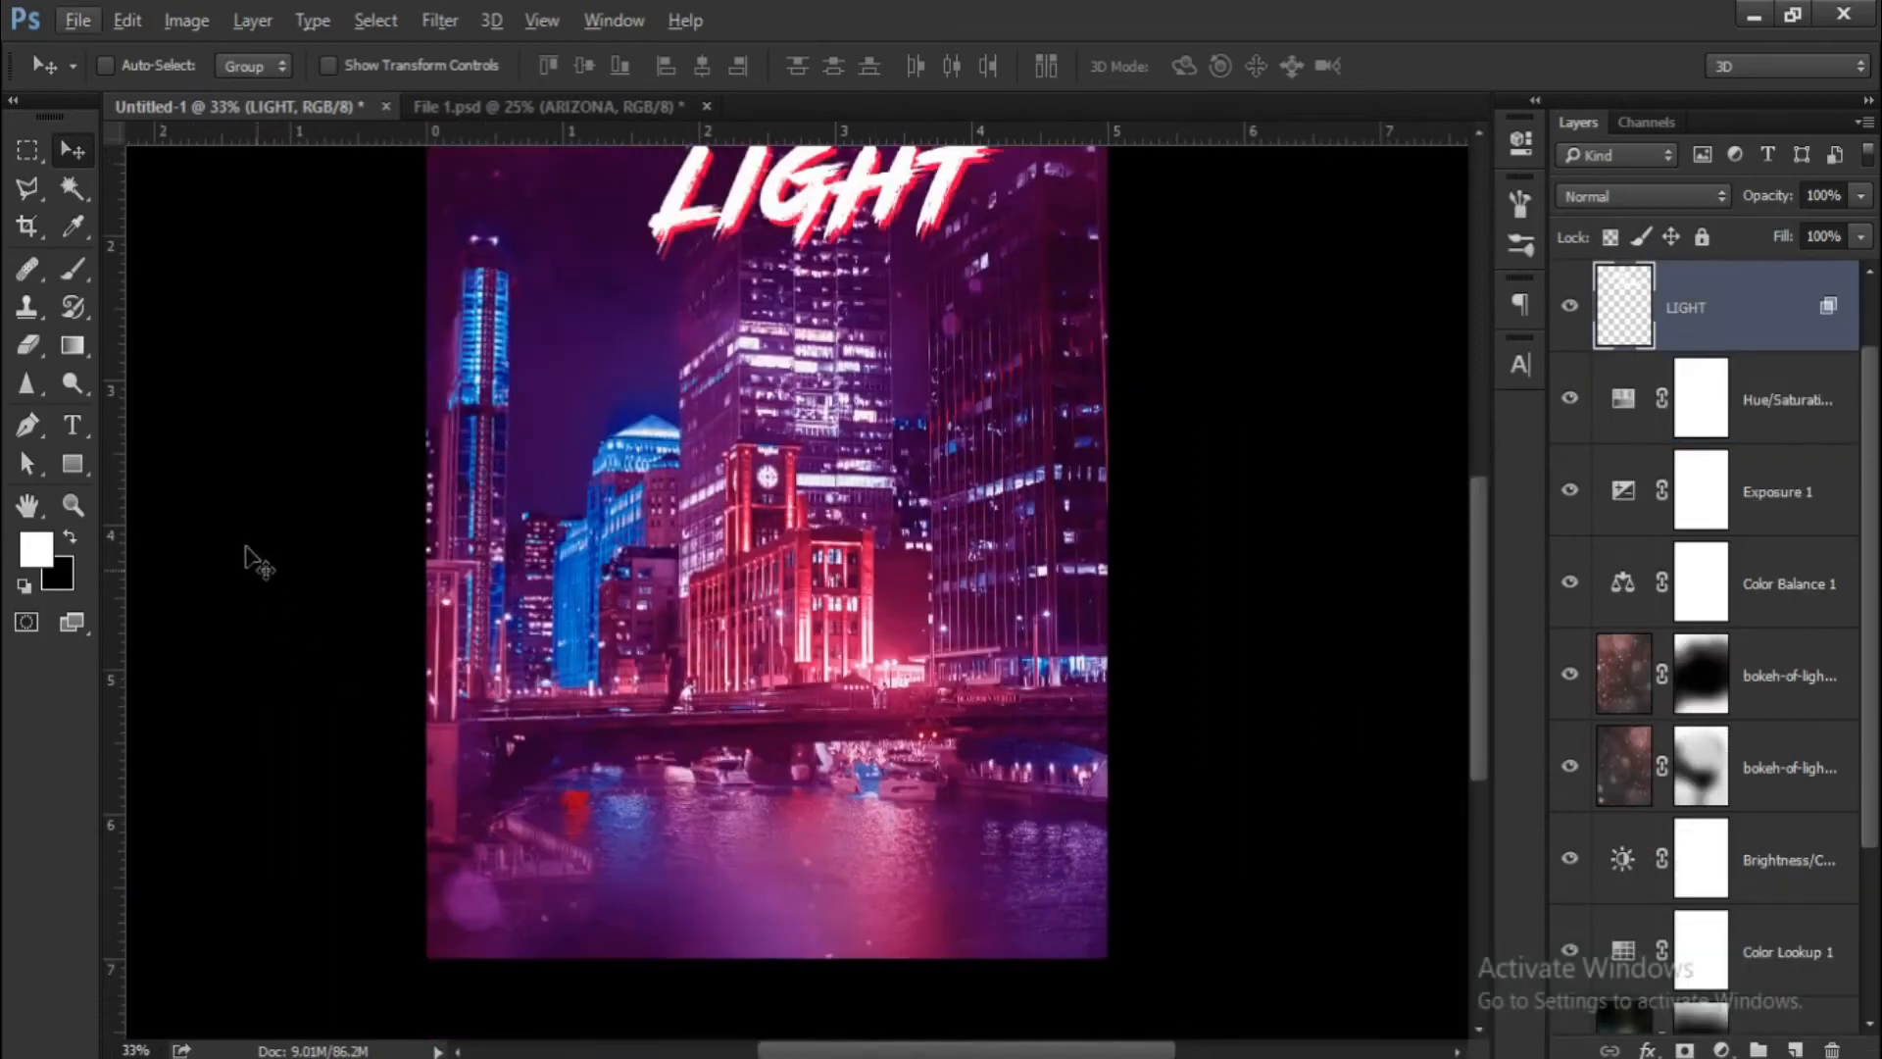
click(83, 426)
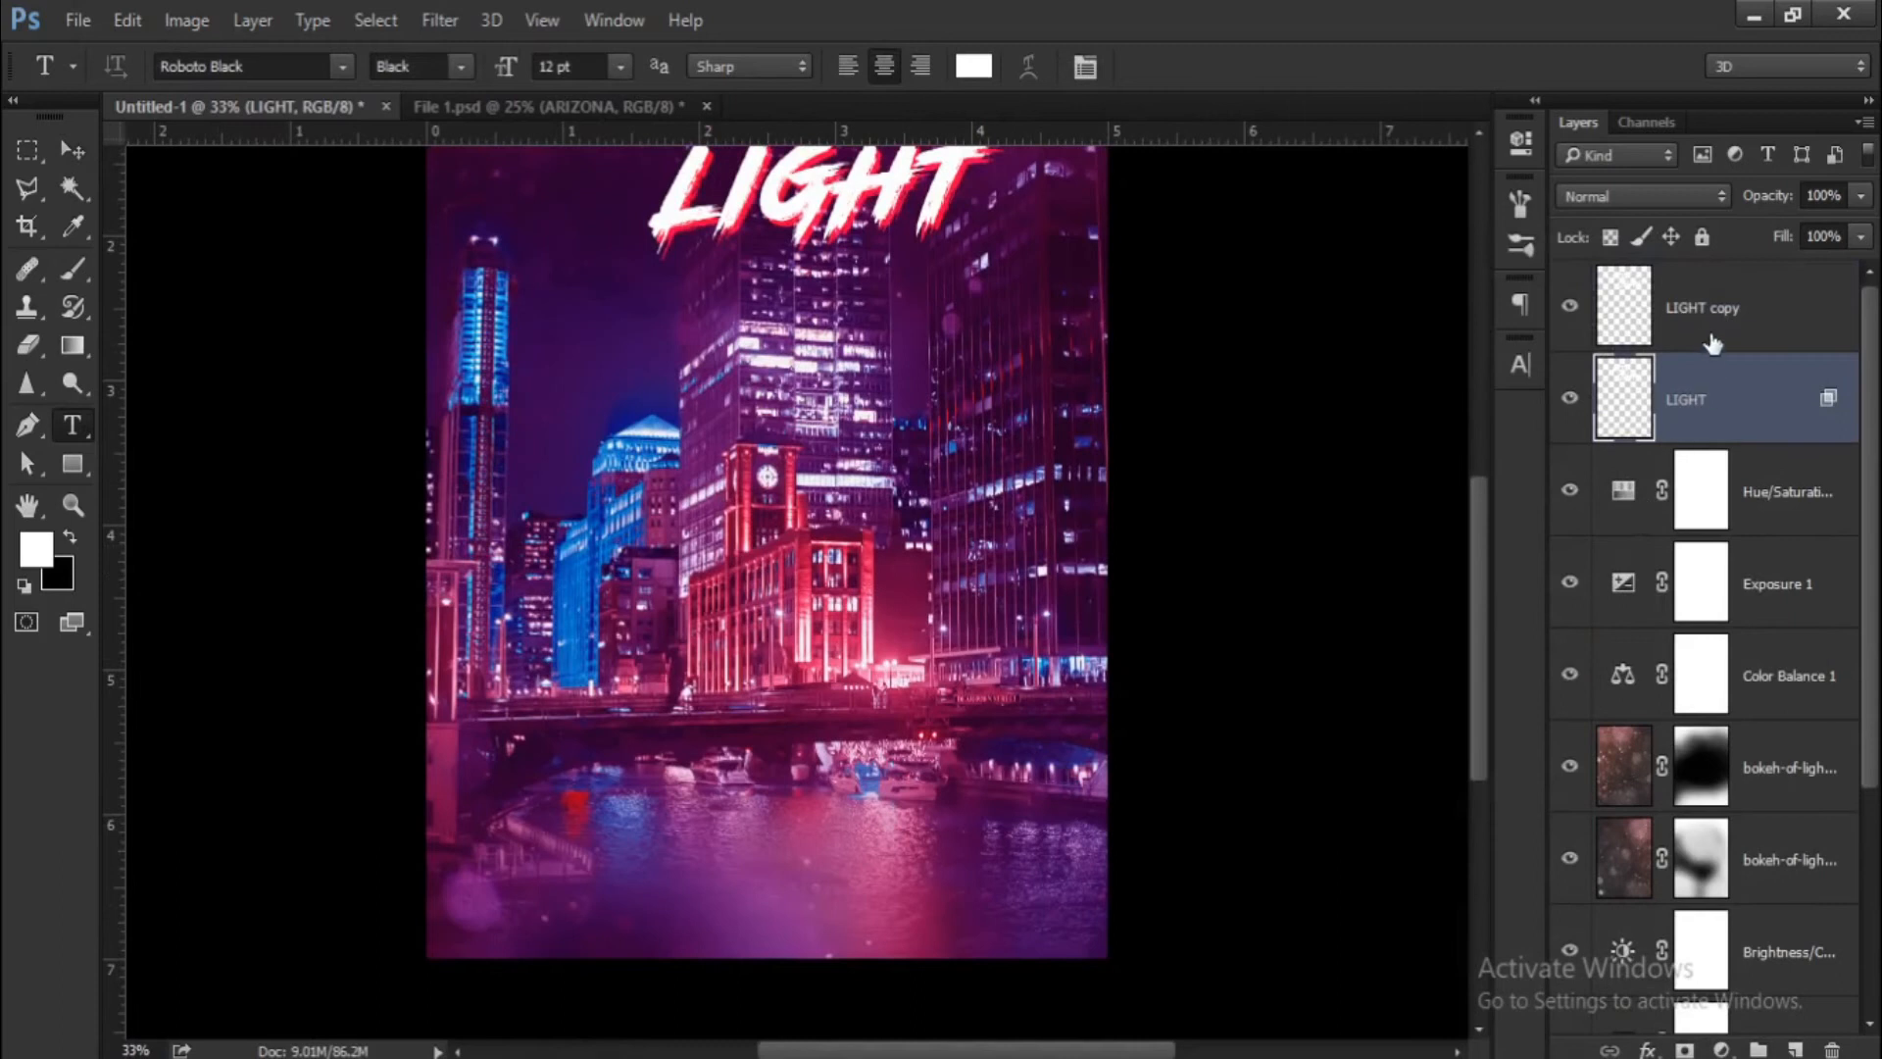
click(1713, 341)
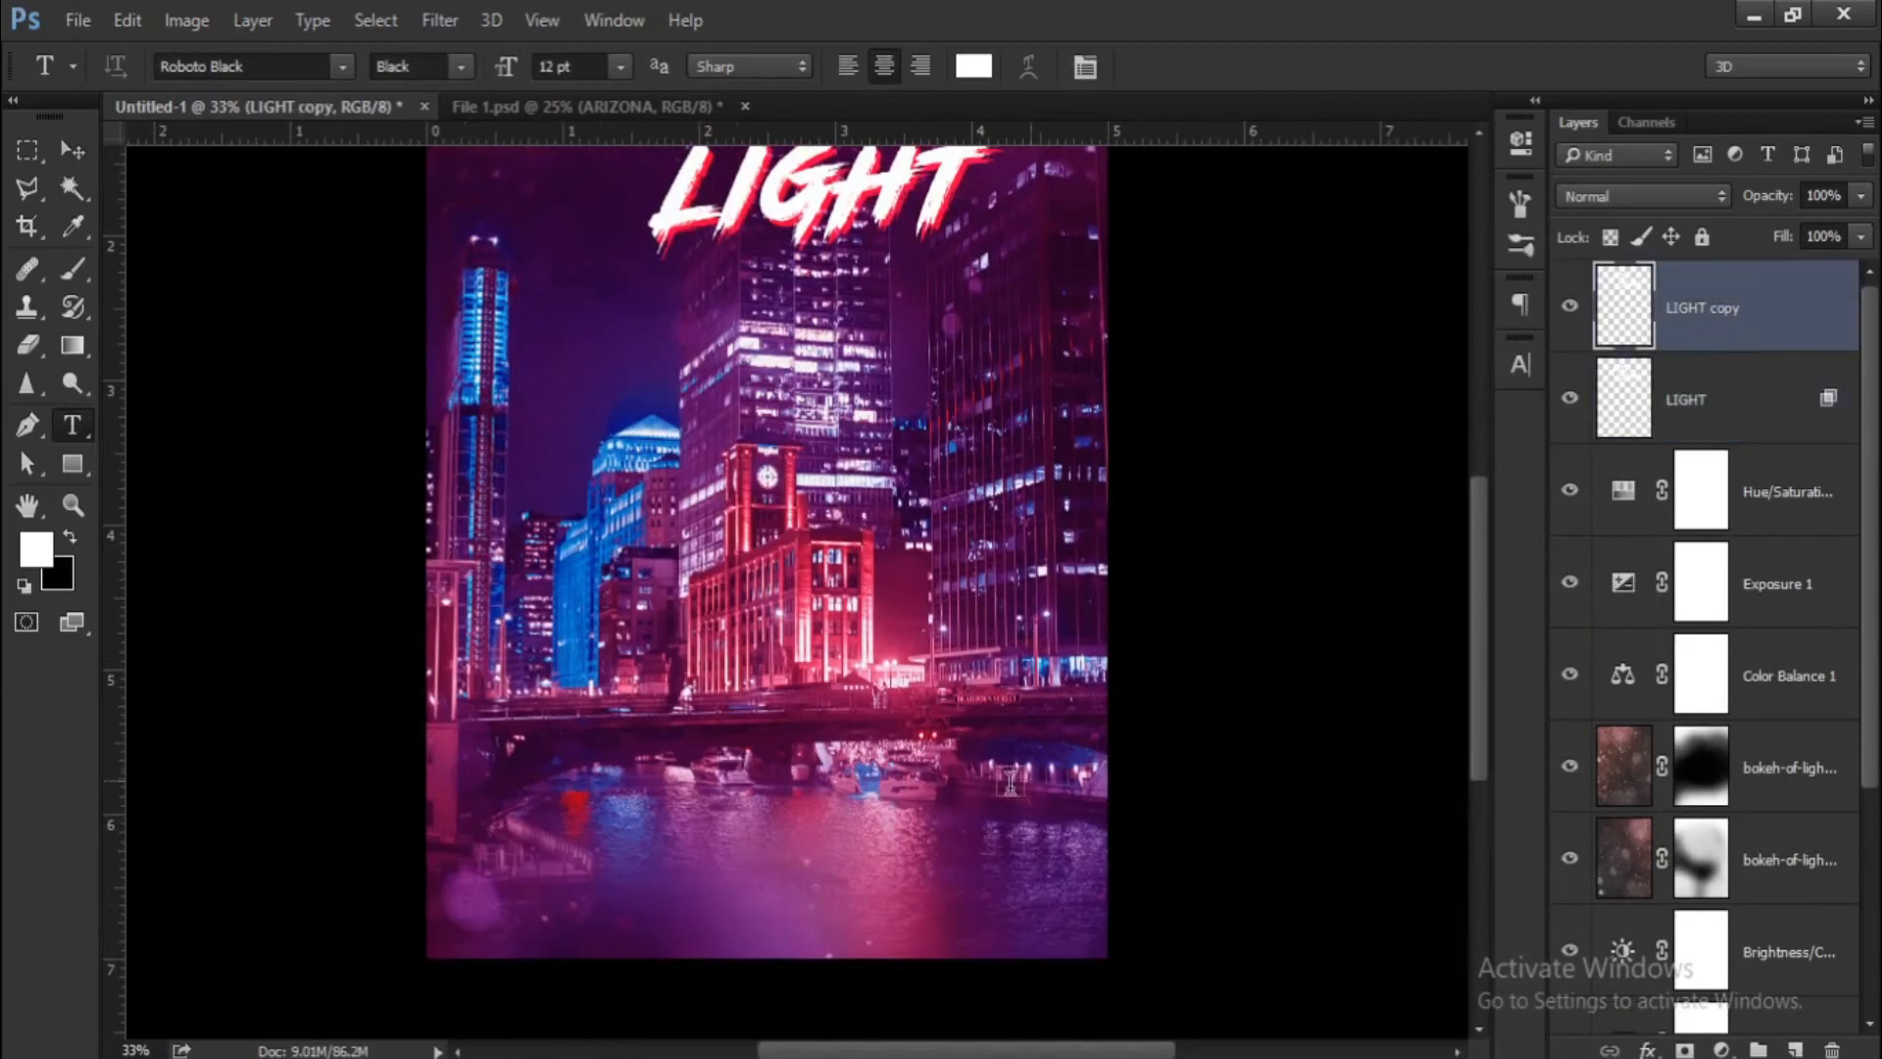
click(722, 822)
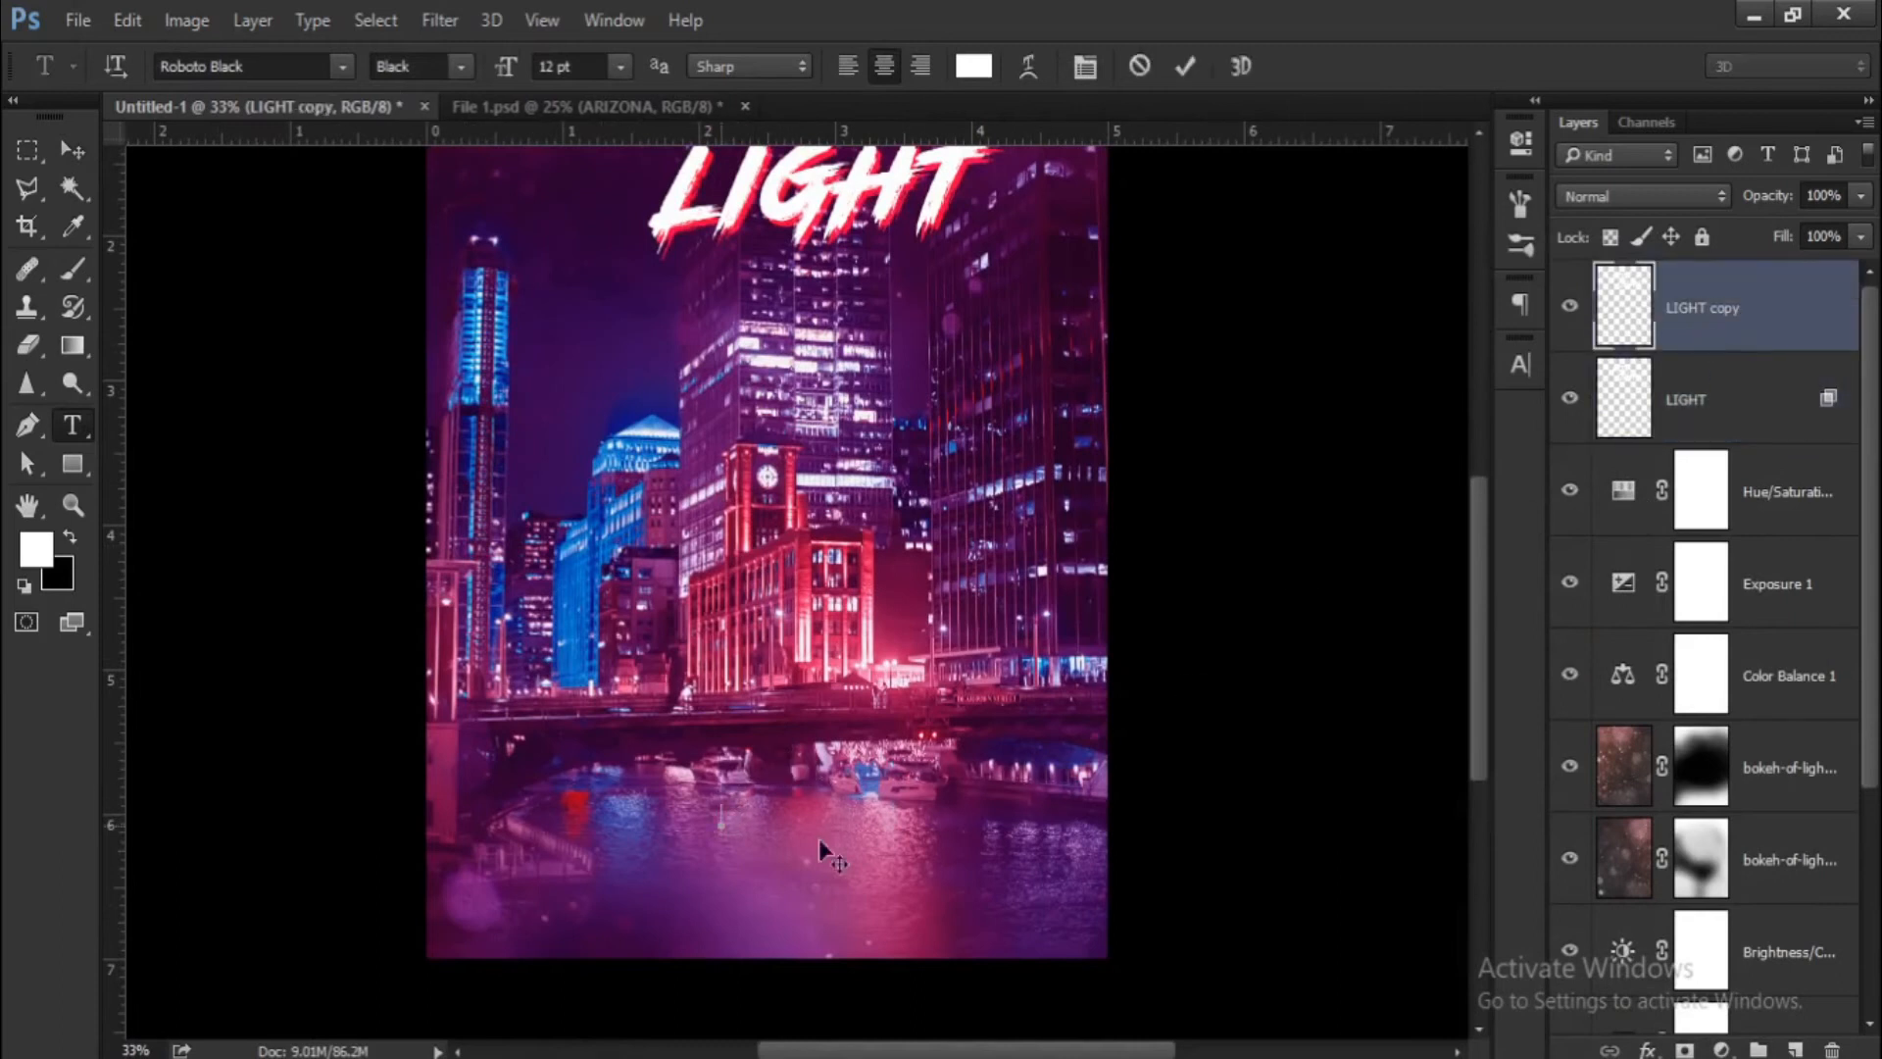
click(576, 66)
text(20)
click(723, 816)
text(NIGHT)
key(ctrl+Return)
key(v)
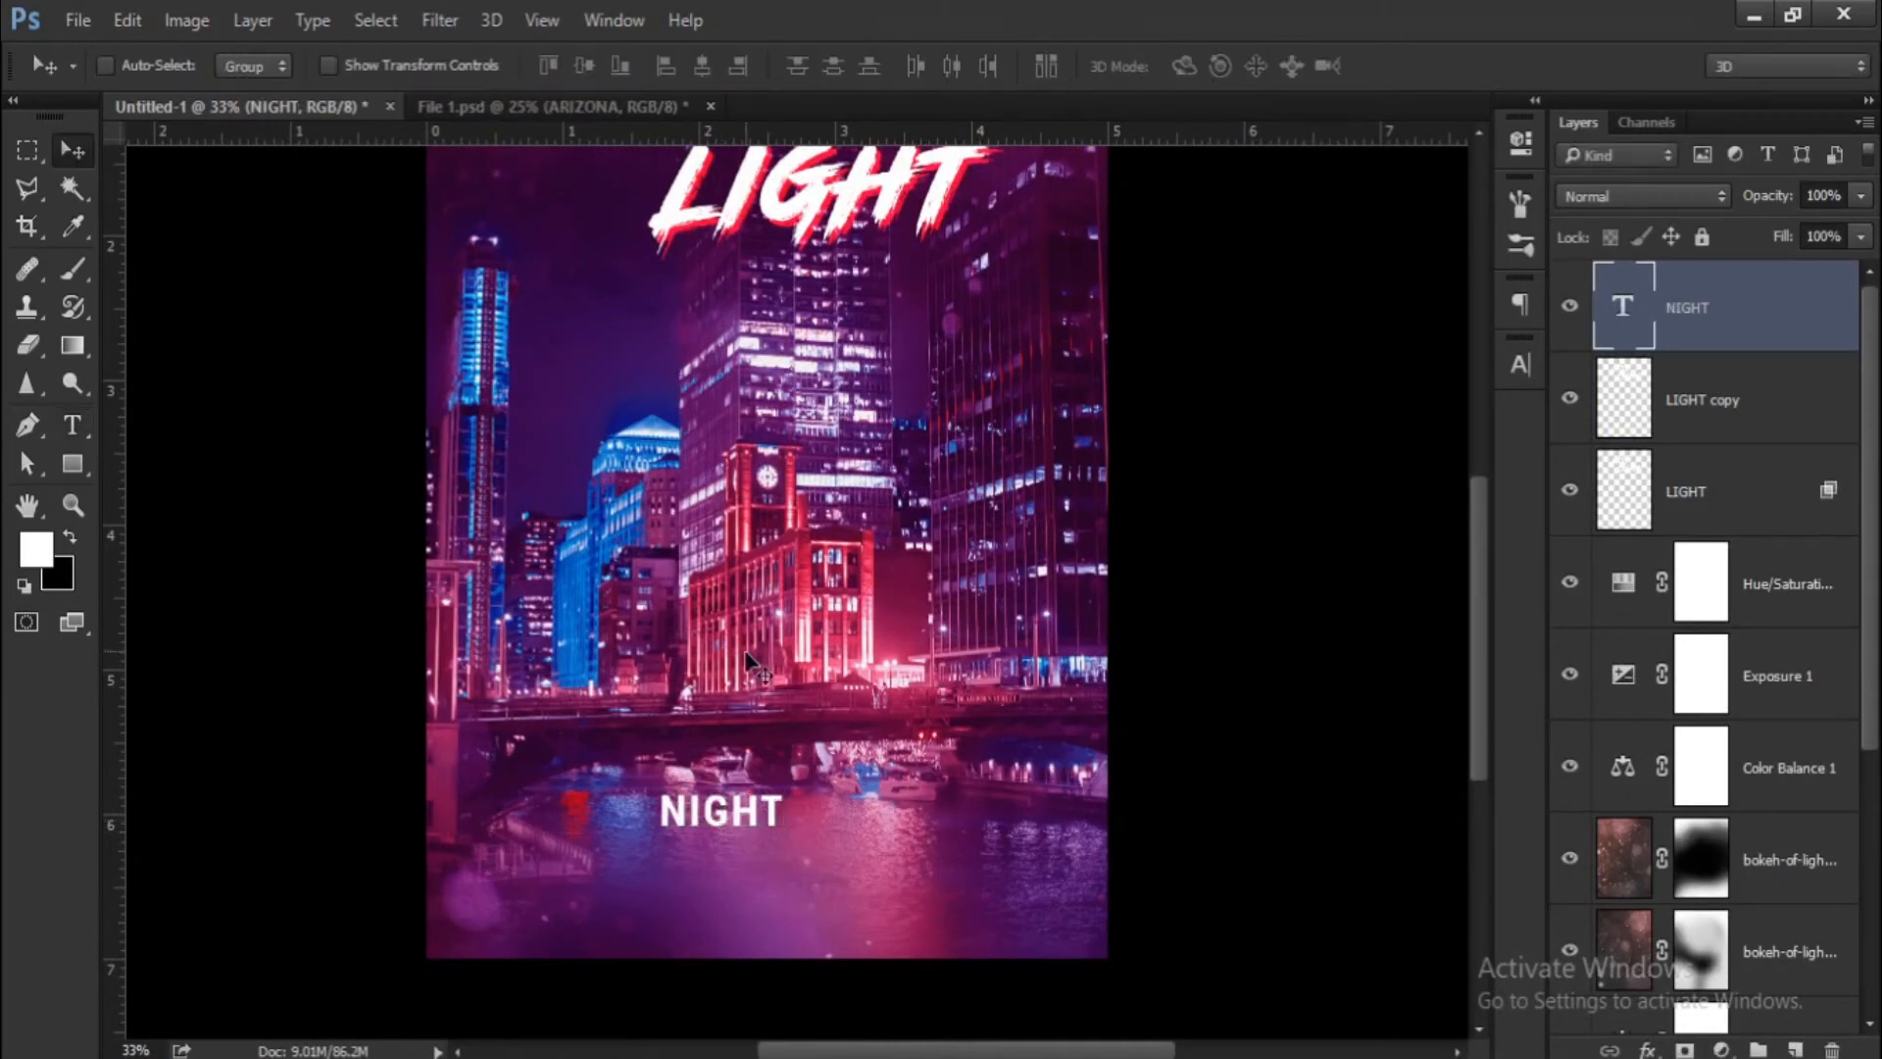
Duplicate the NIGHT text directly below the original and change the copy to CALLING.
scroll(756, 832, up, 3)
drag(831, 827, 686, 872)
text(t)
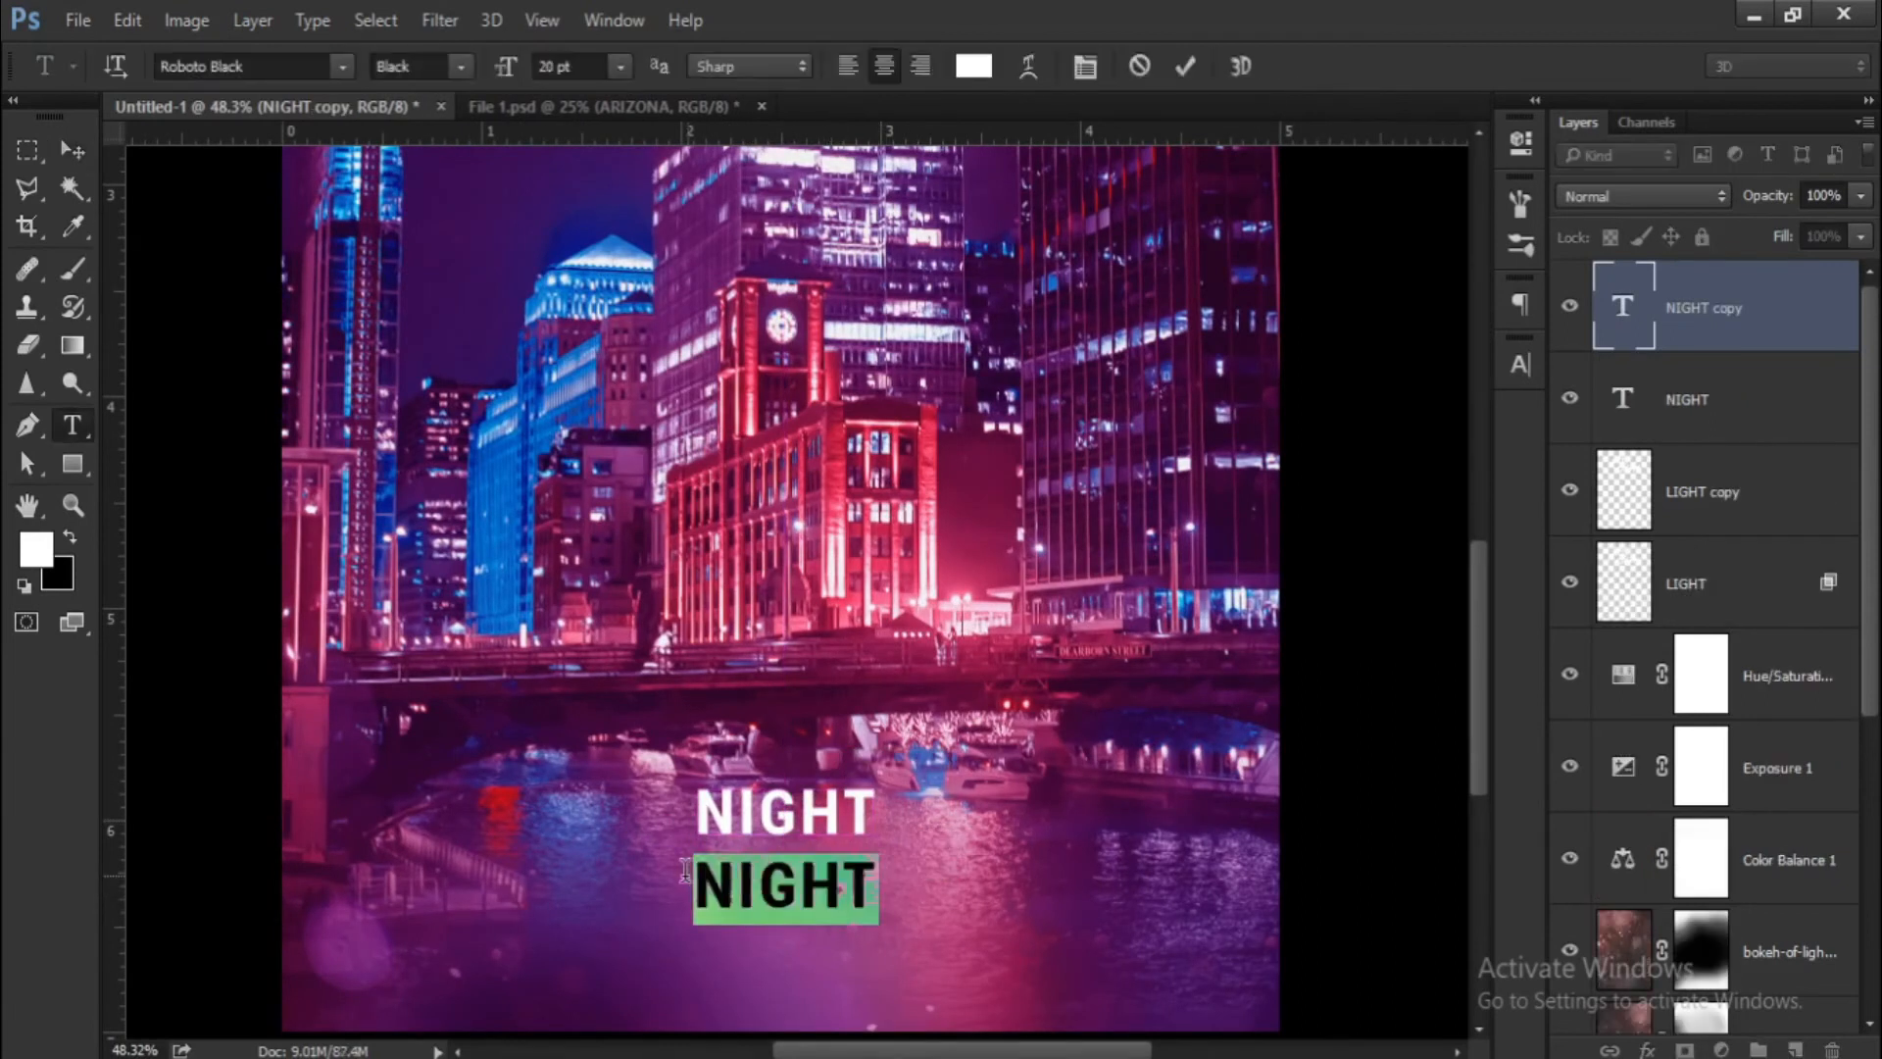
text(CALLING)
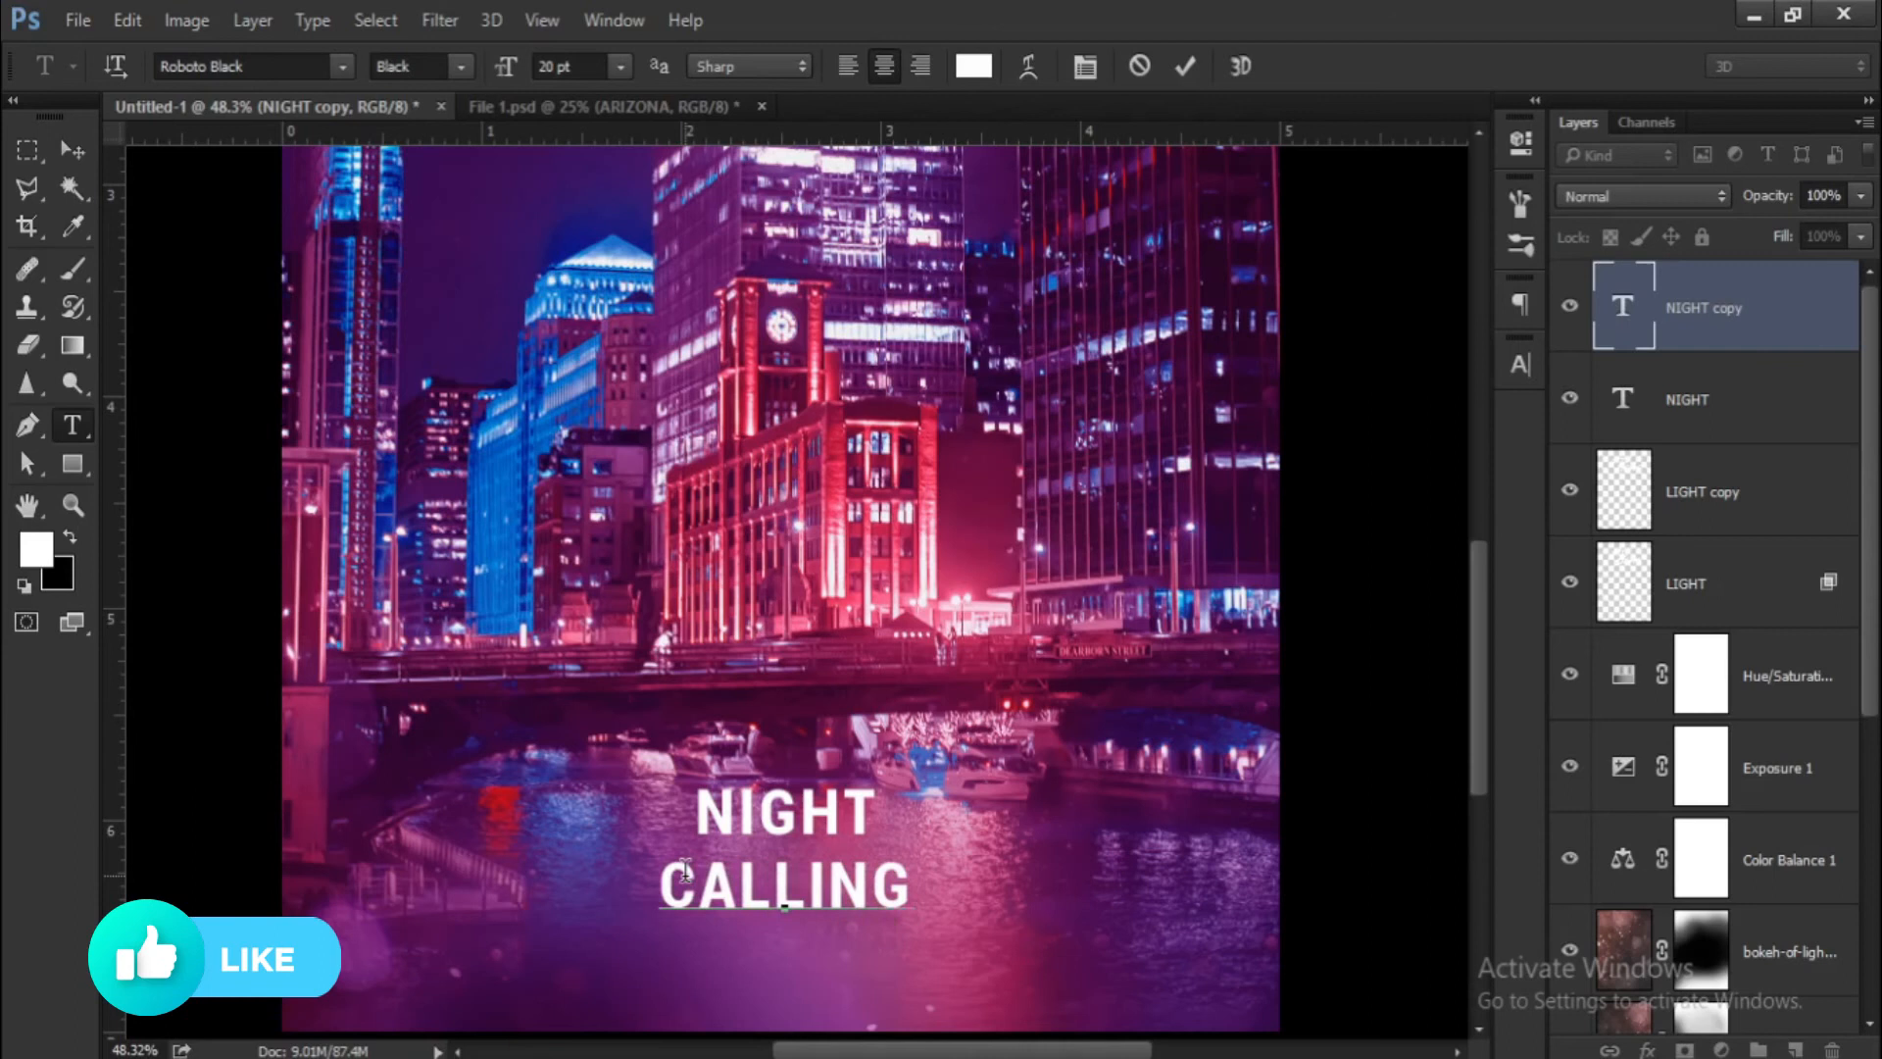
Set the CALLING text to 27 pt and shift NIGHT and CALLING together straight down by about 0.07 in.
scroll(813, 931, down, 4)
drag(873, 928, 726, 926)
drag(588, 67, 498, 76)
text(27)
click(75, 150)
scroll(853, 922, up, 5)
drag(871, 777, 872, 786)
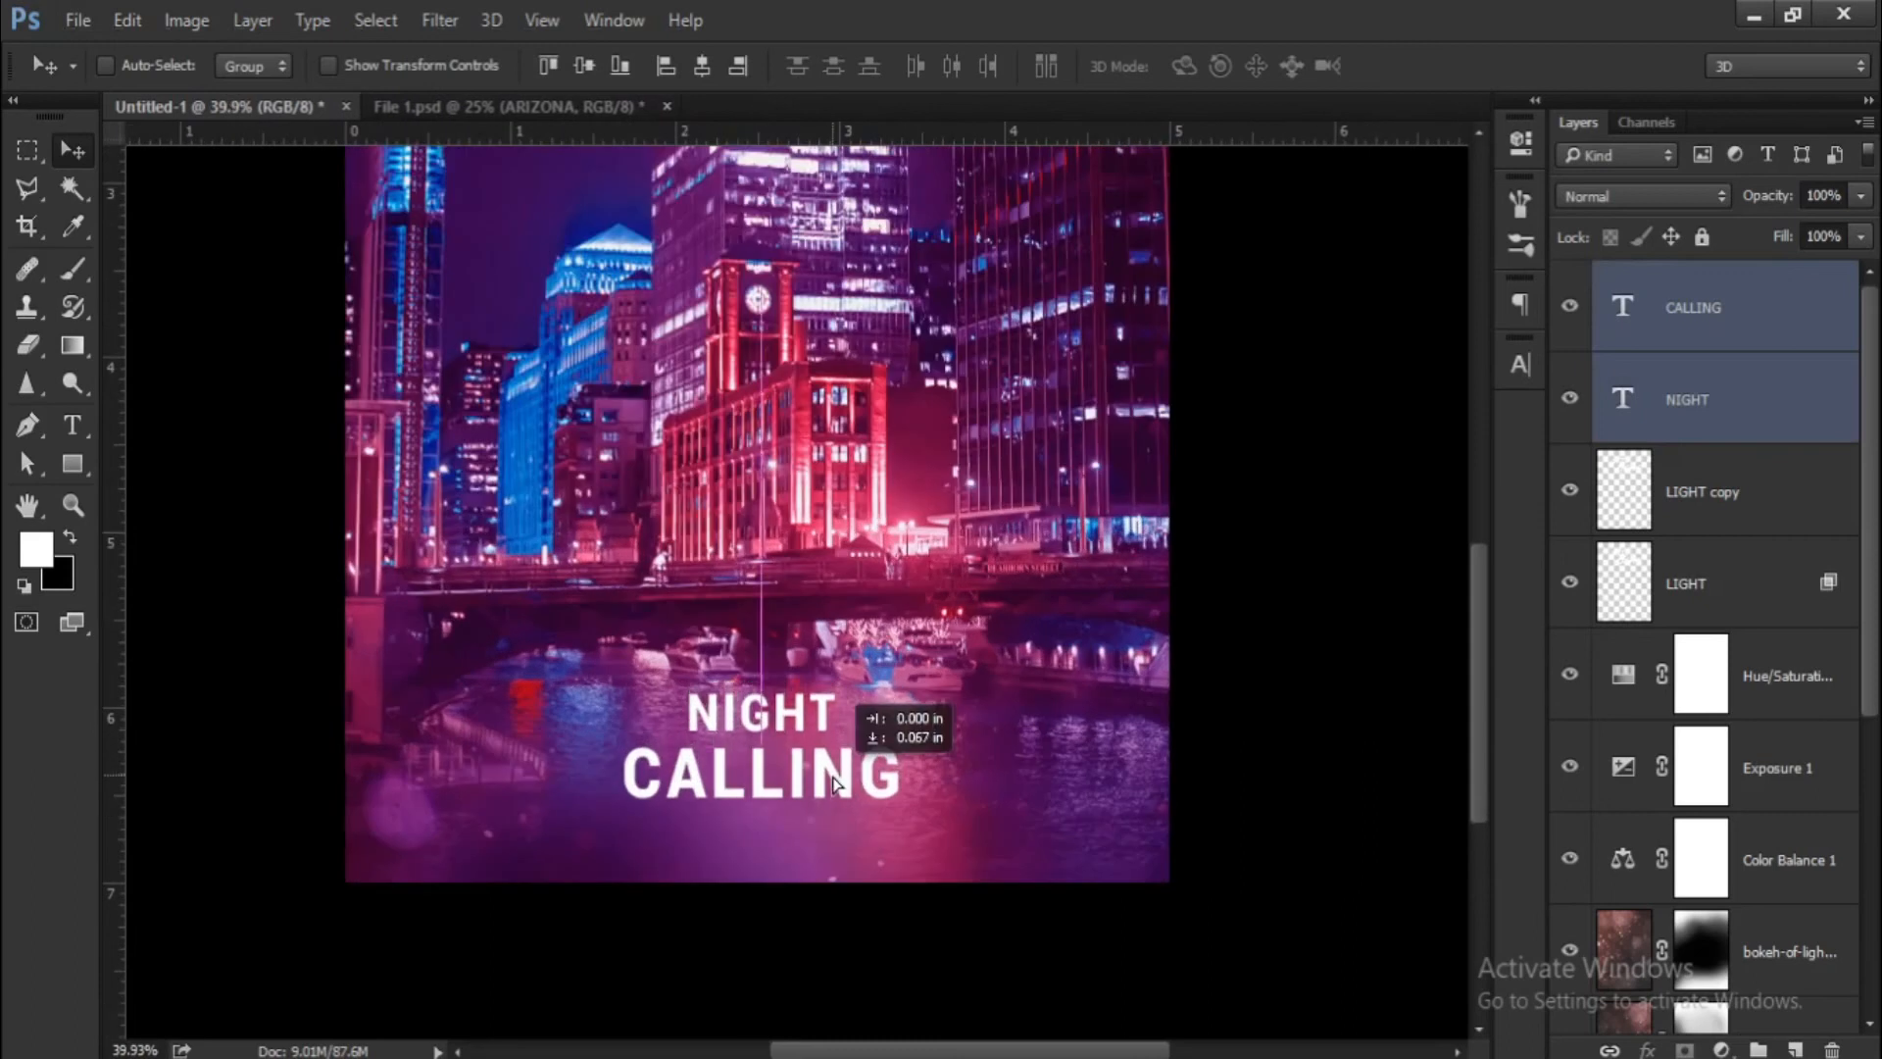
Fine-tune the position of the NIGHT and CALLING text together over the water, keeping both centred on the poster.
drag(838, 774, 801, 712)
ctrl+click(787, 705)
scroll(813, 720, down, 5)
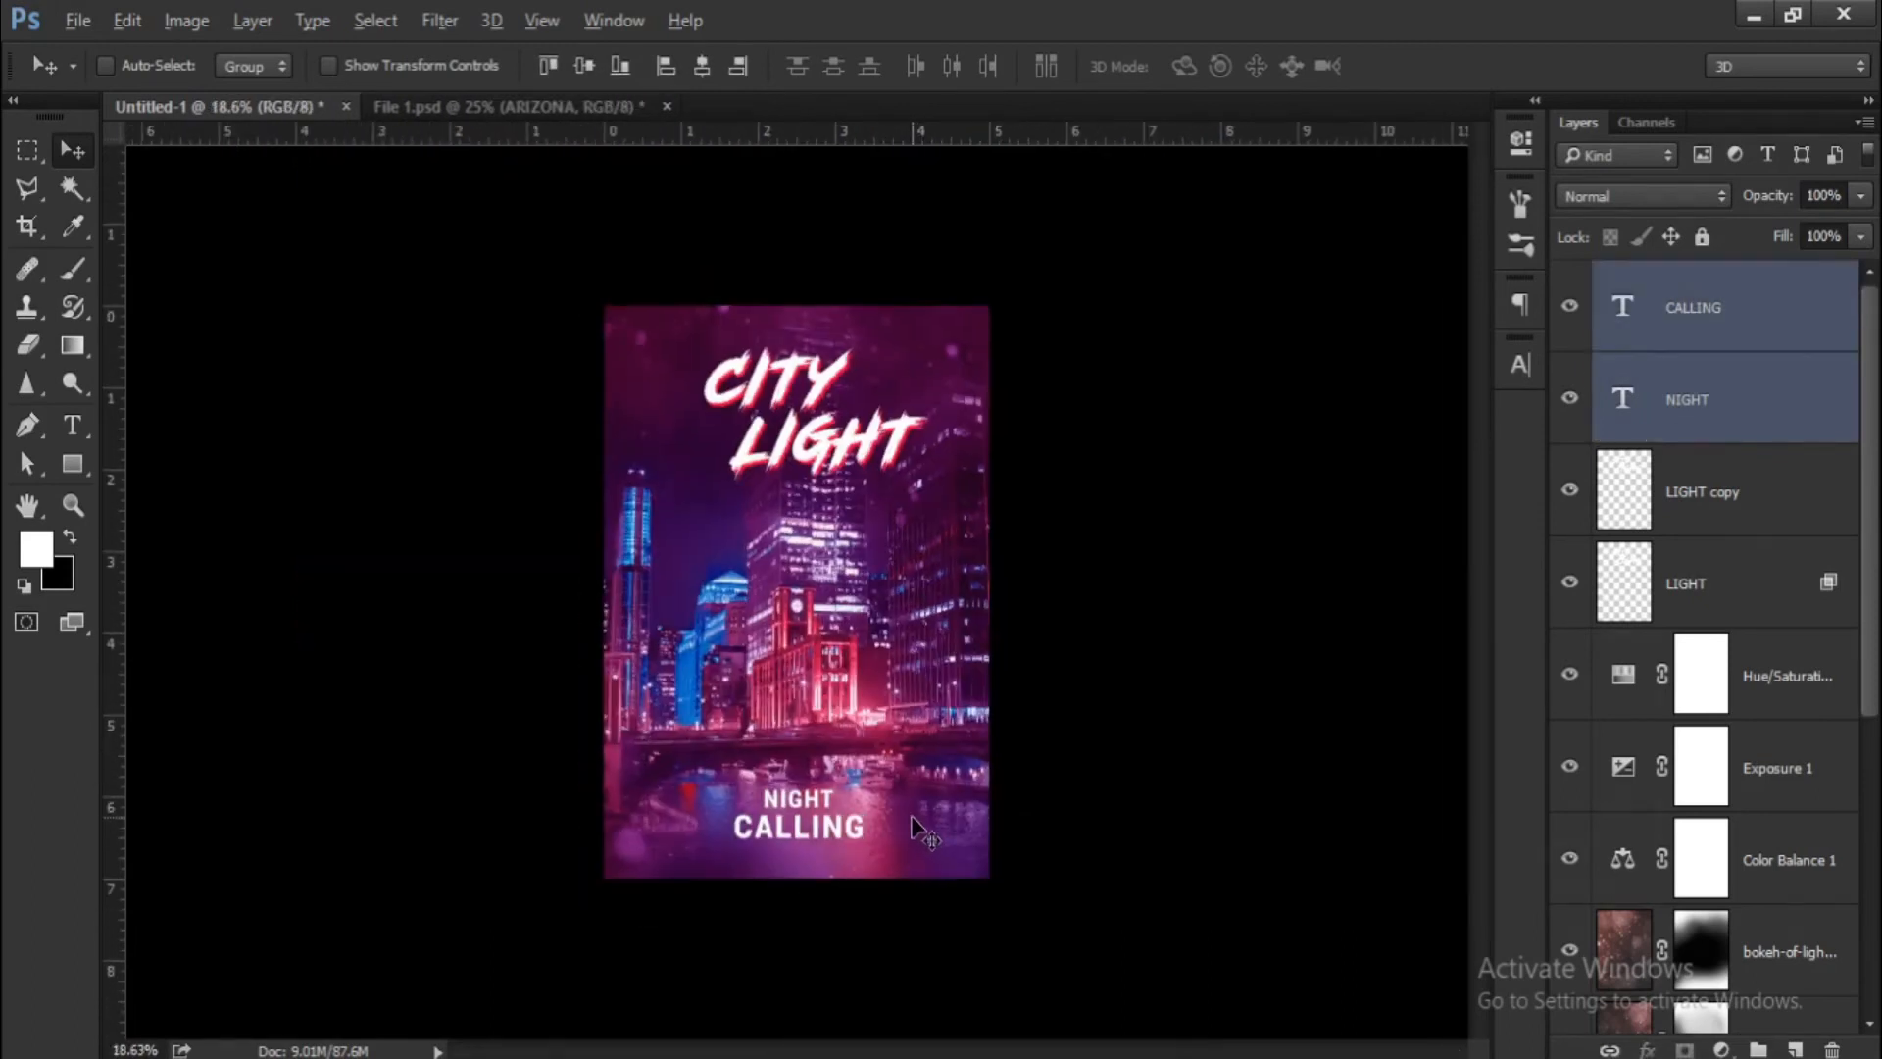
scroll(913, 826, up, 3)
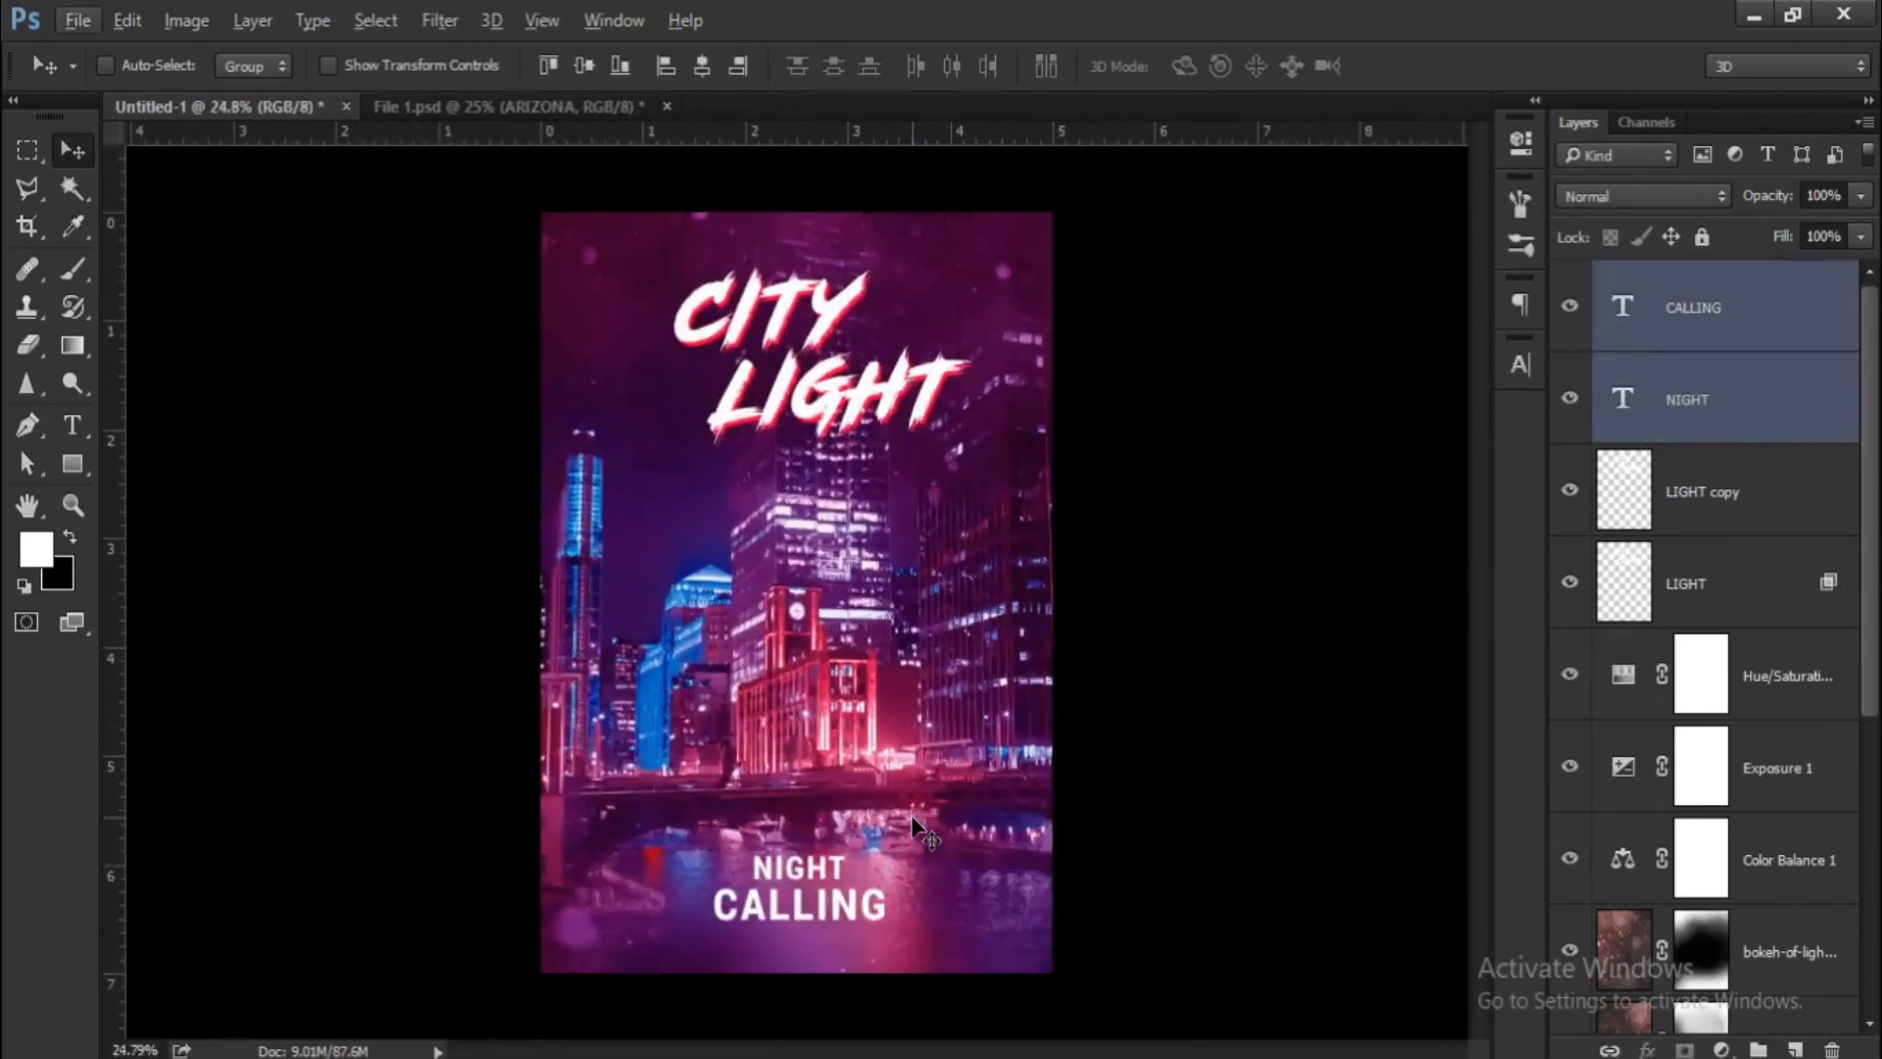
Open the Camera Raw filter on Layer 1 and set Exposure +0.20, Contrast -9, Highlights +4, Shadows -11 and Blacks -4, with slightly negative Clarity.
drag(1875, 686, 1862, 1000)
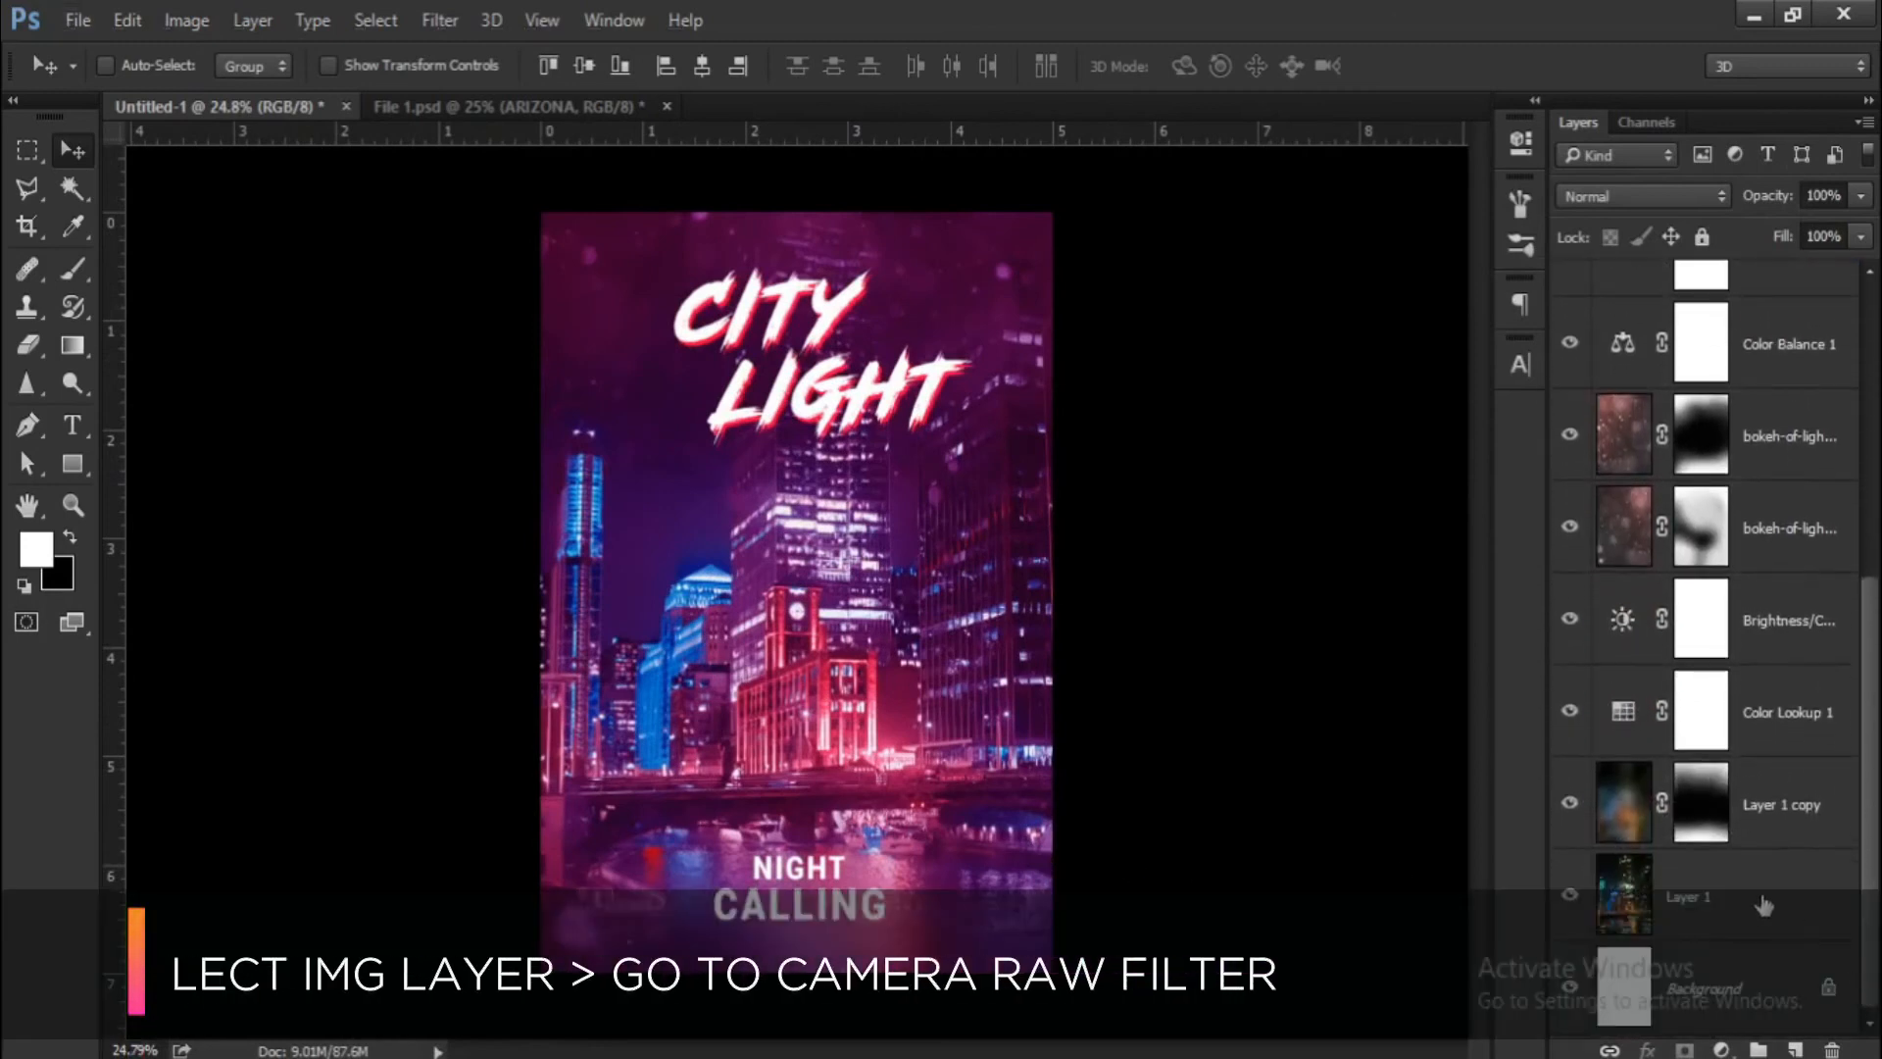
click(1735, 894)
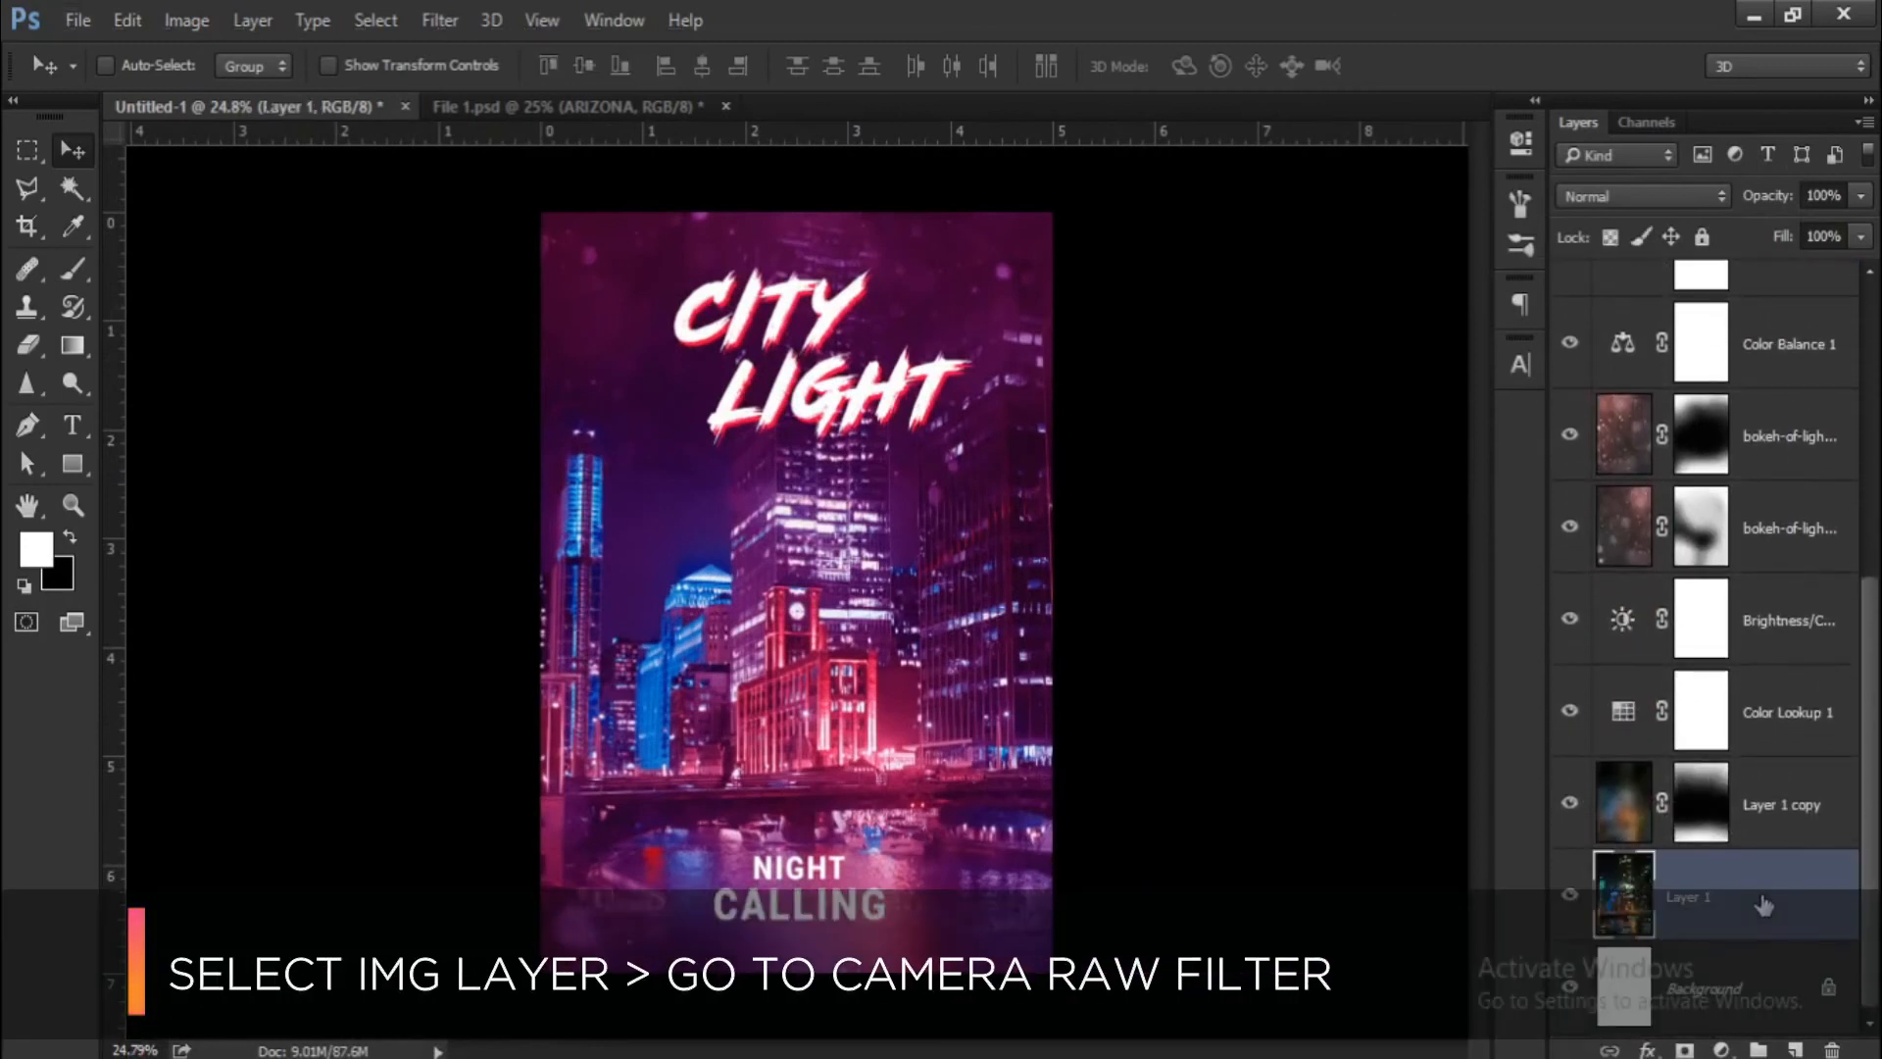
click(443, 19)
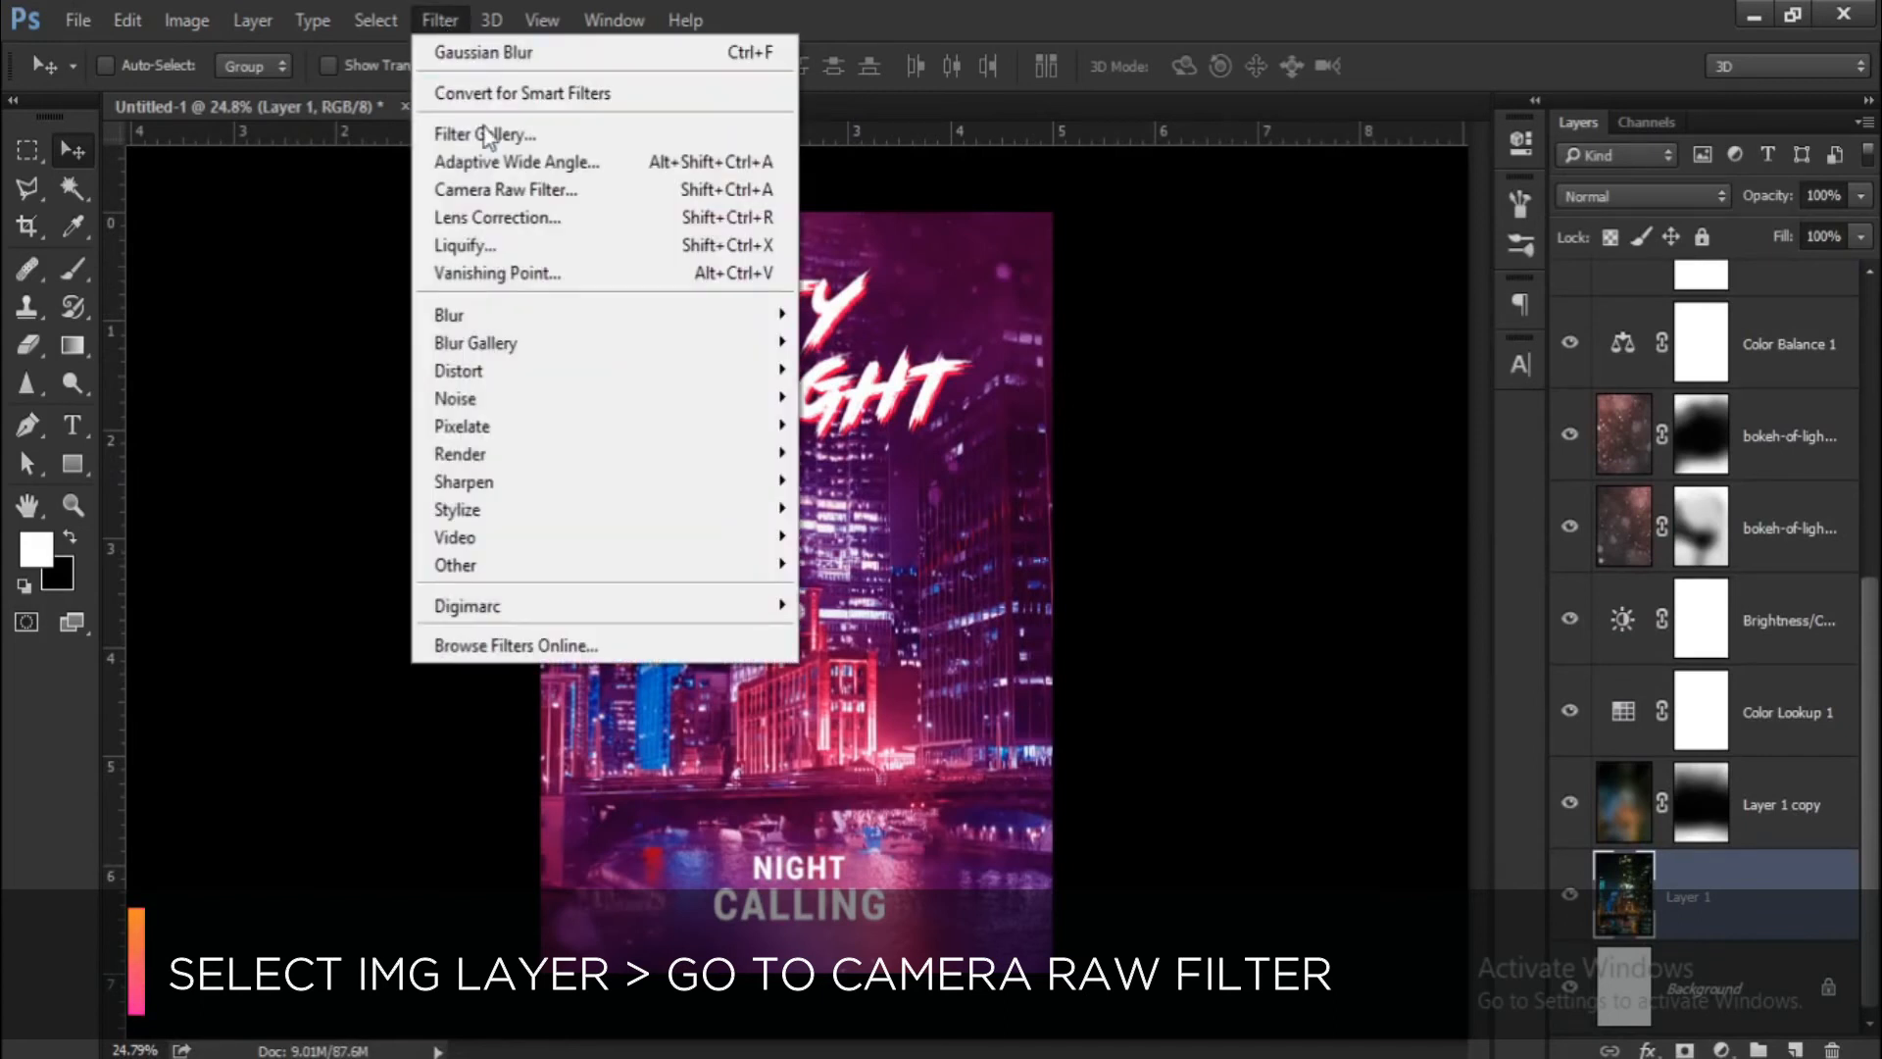
click(502, 191)
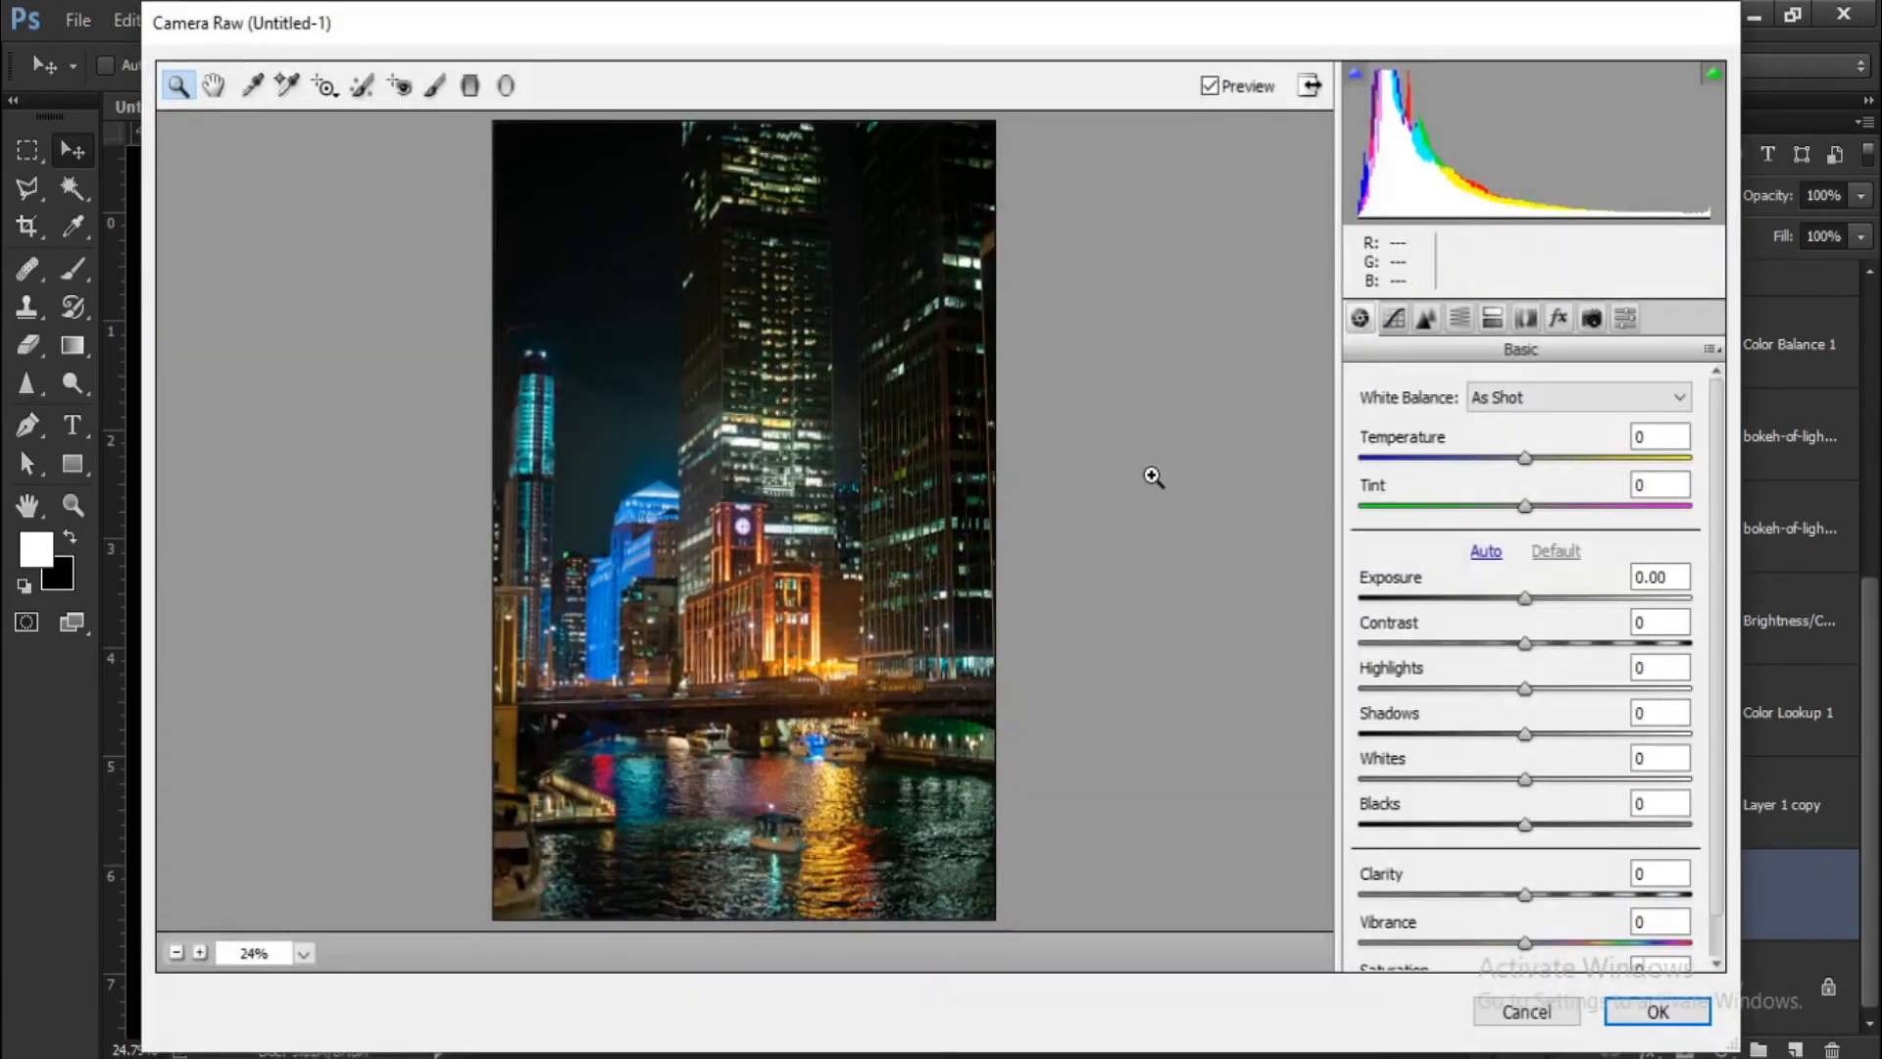
drag(1523, 600, 1516, 653)
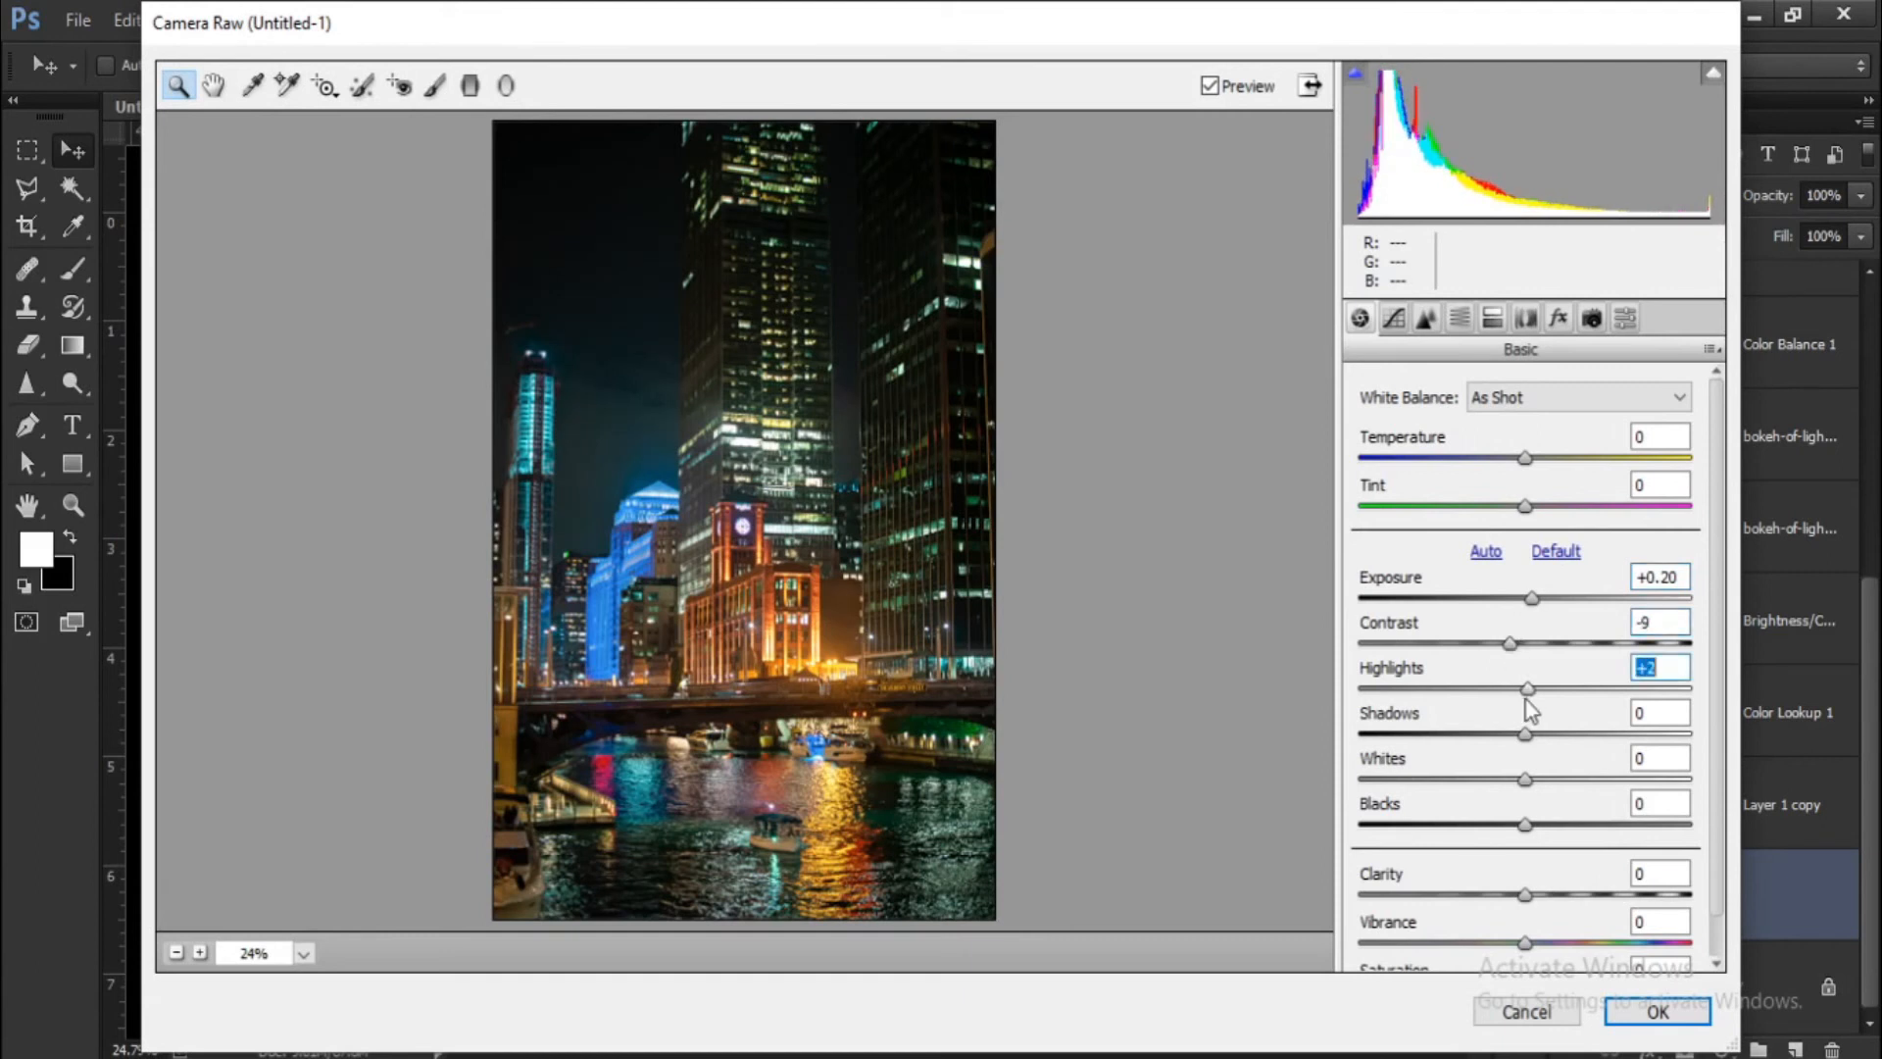
drag(1526, 738, 1512, 748)
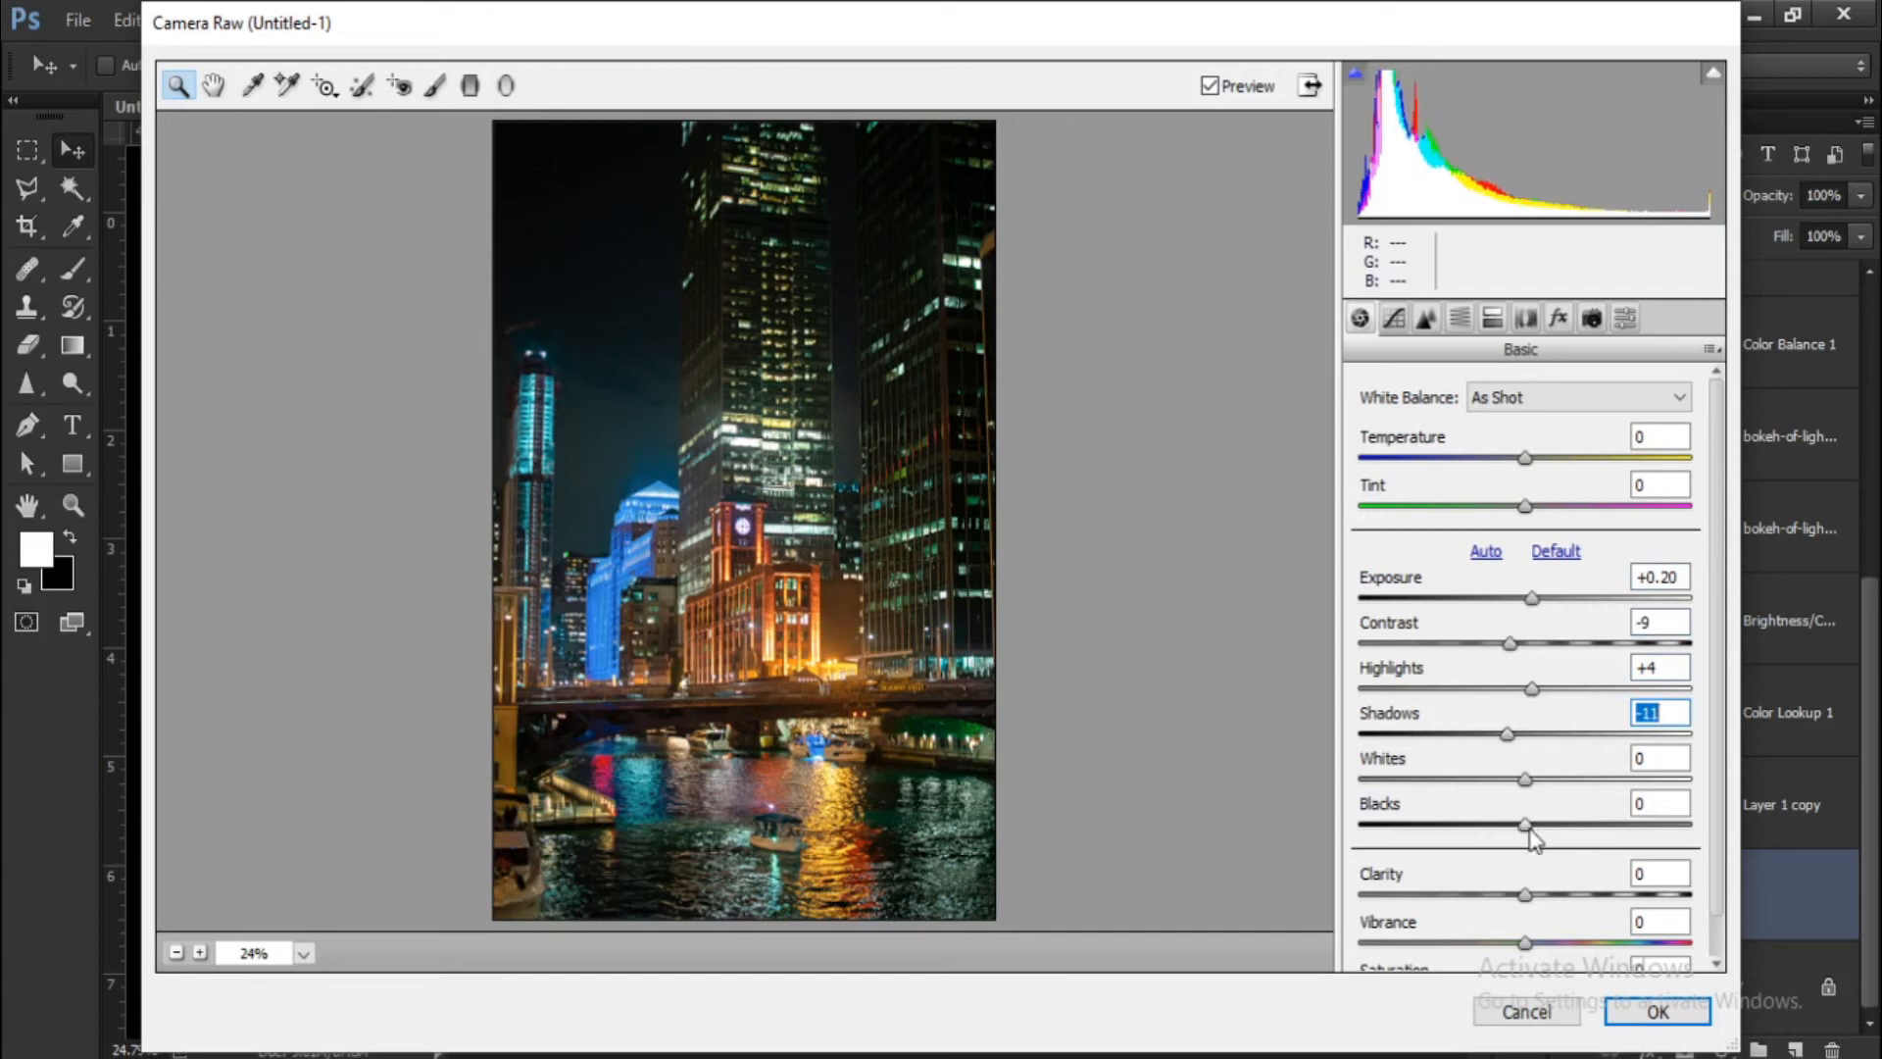
drag(1531, 829, 1523, 830)
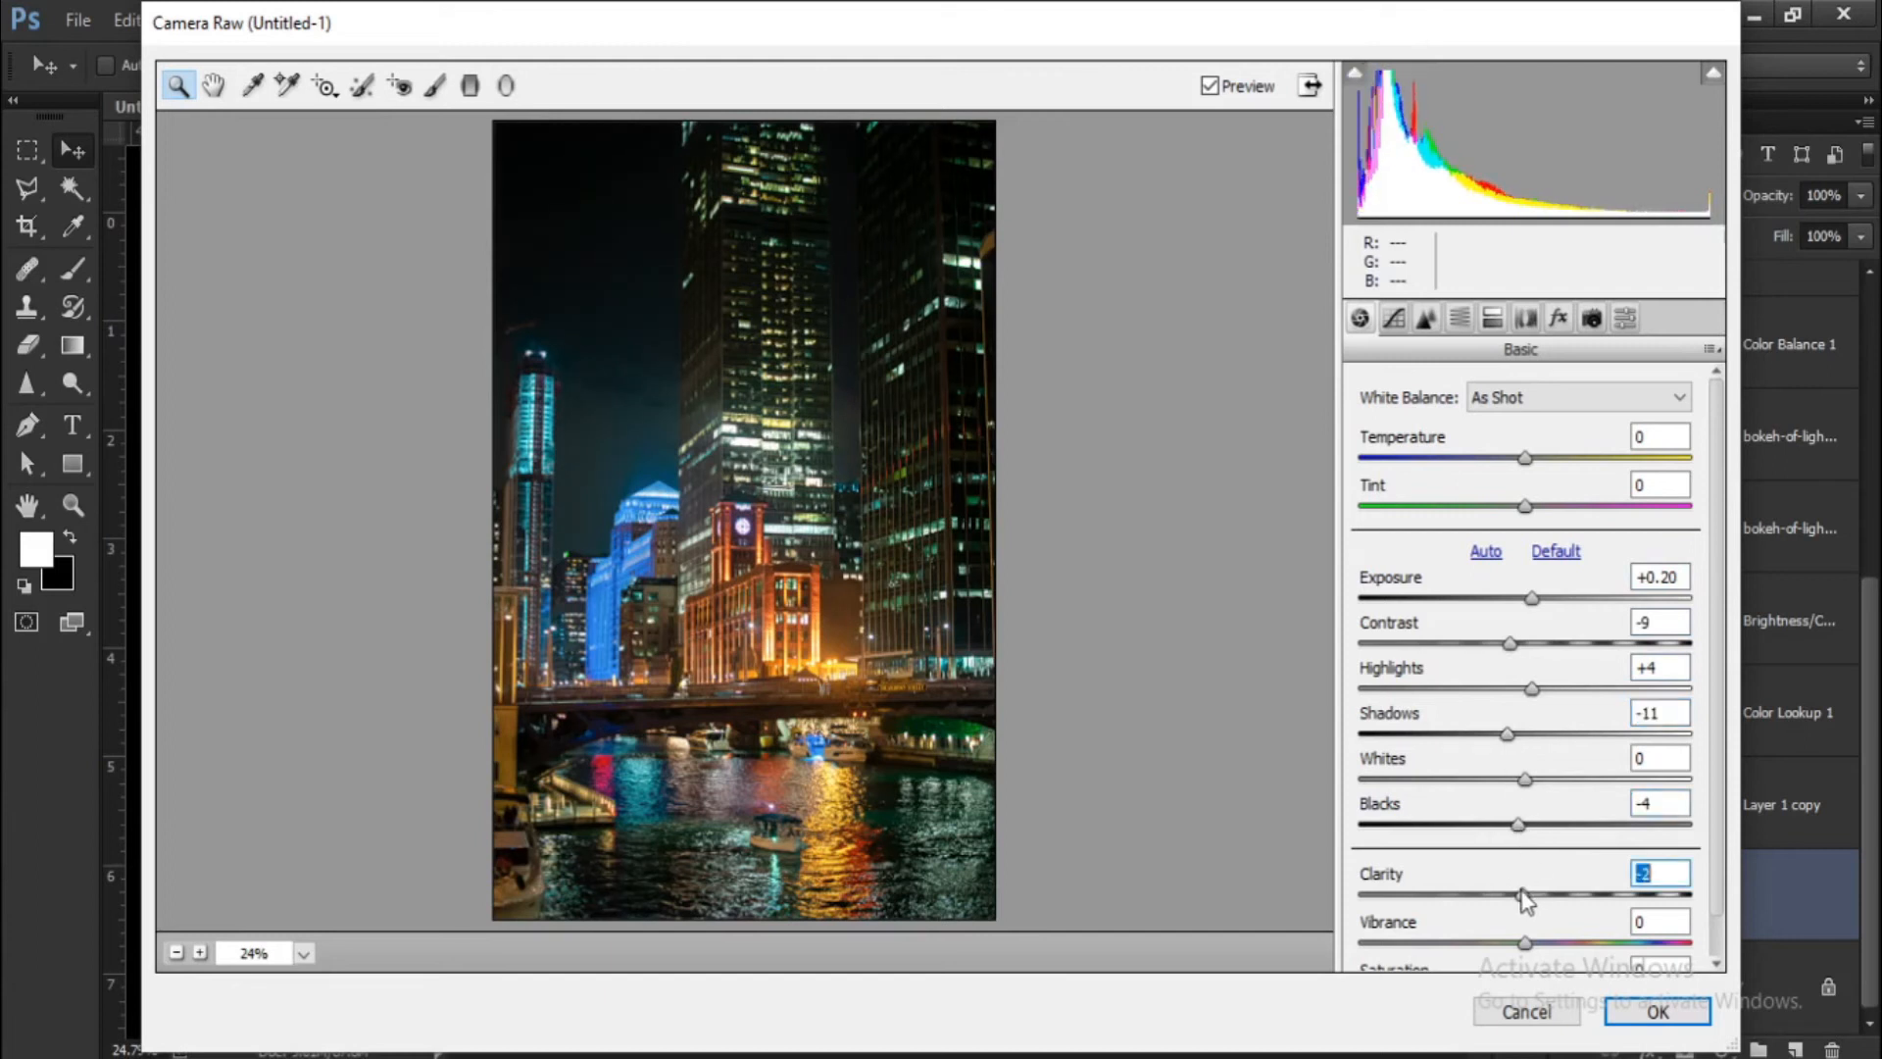
Set the Camera Raw Sharpening Amount to 8 and the Grain Amount to 3, and apply the filter.
click(1426, 319)
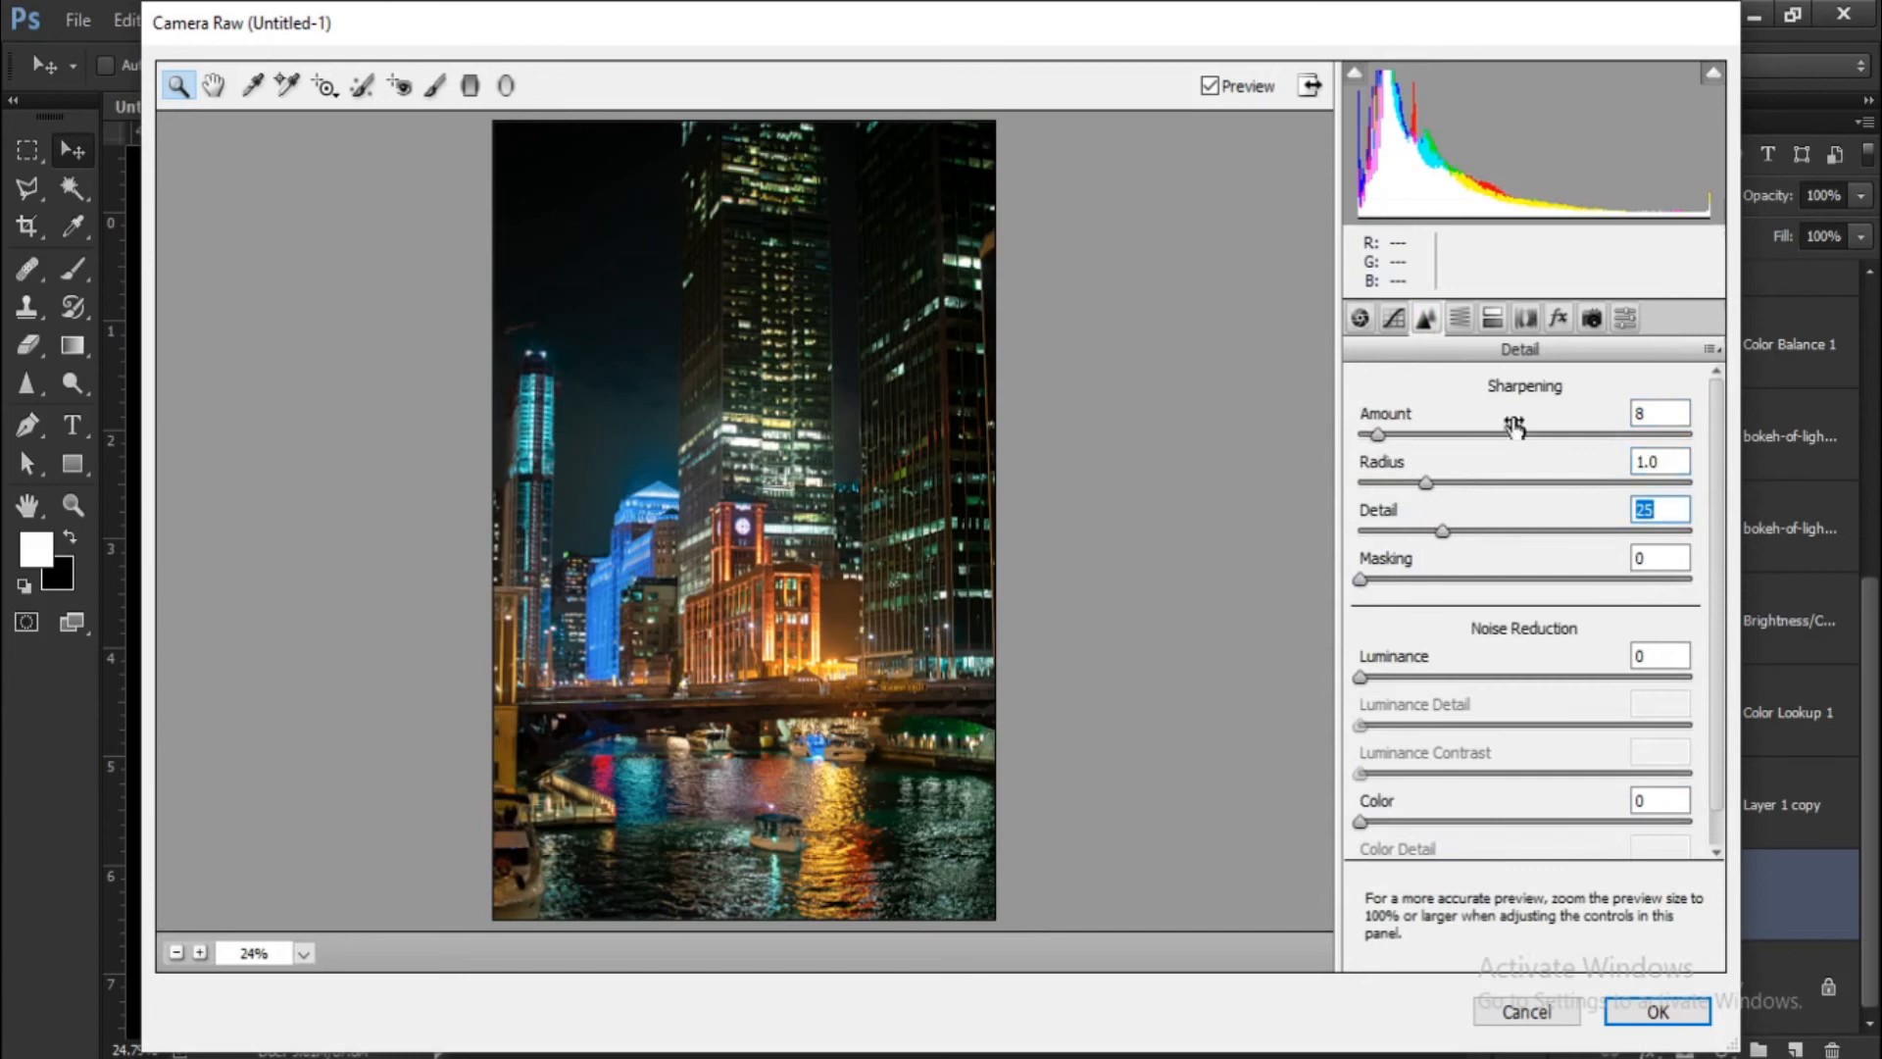
click(1561, 321)
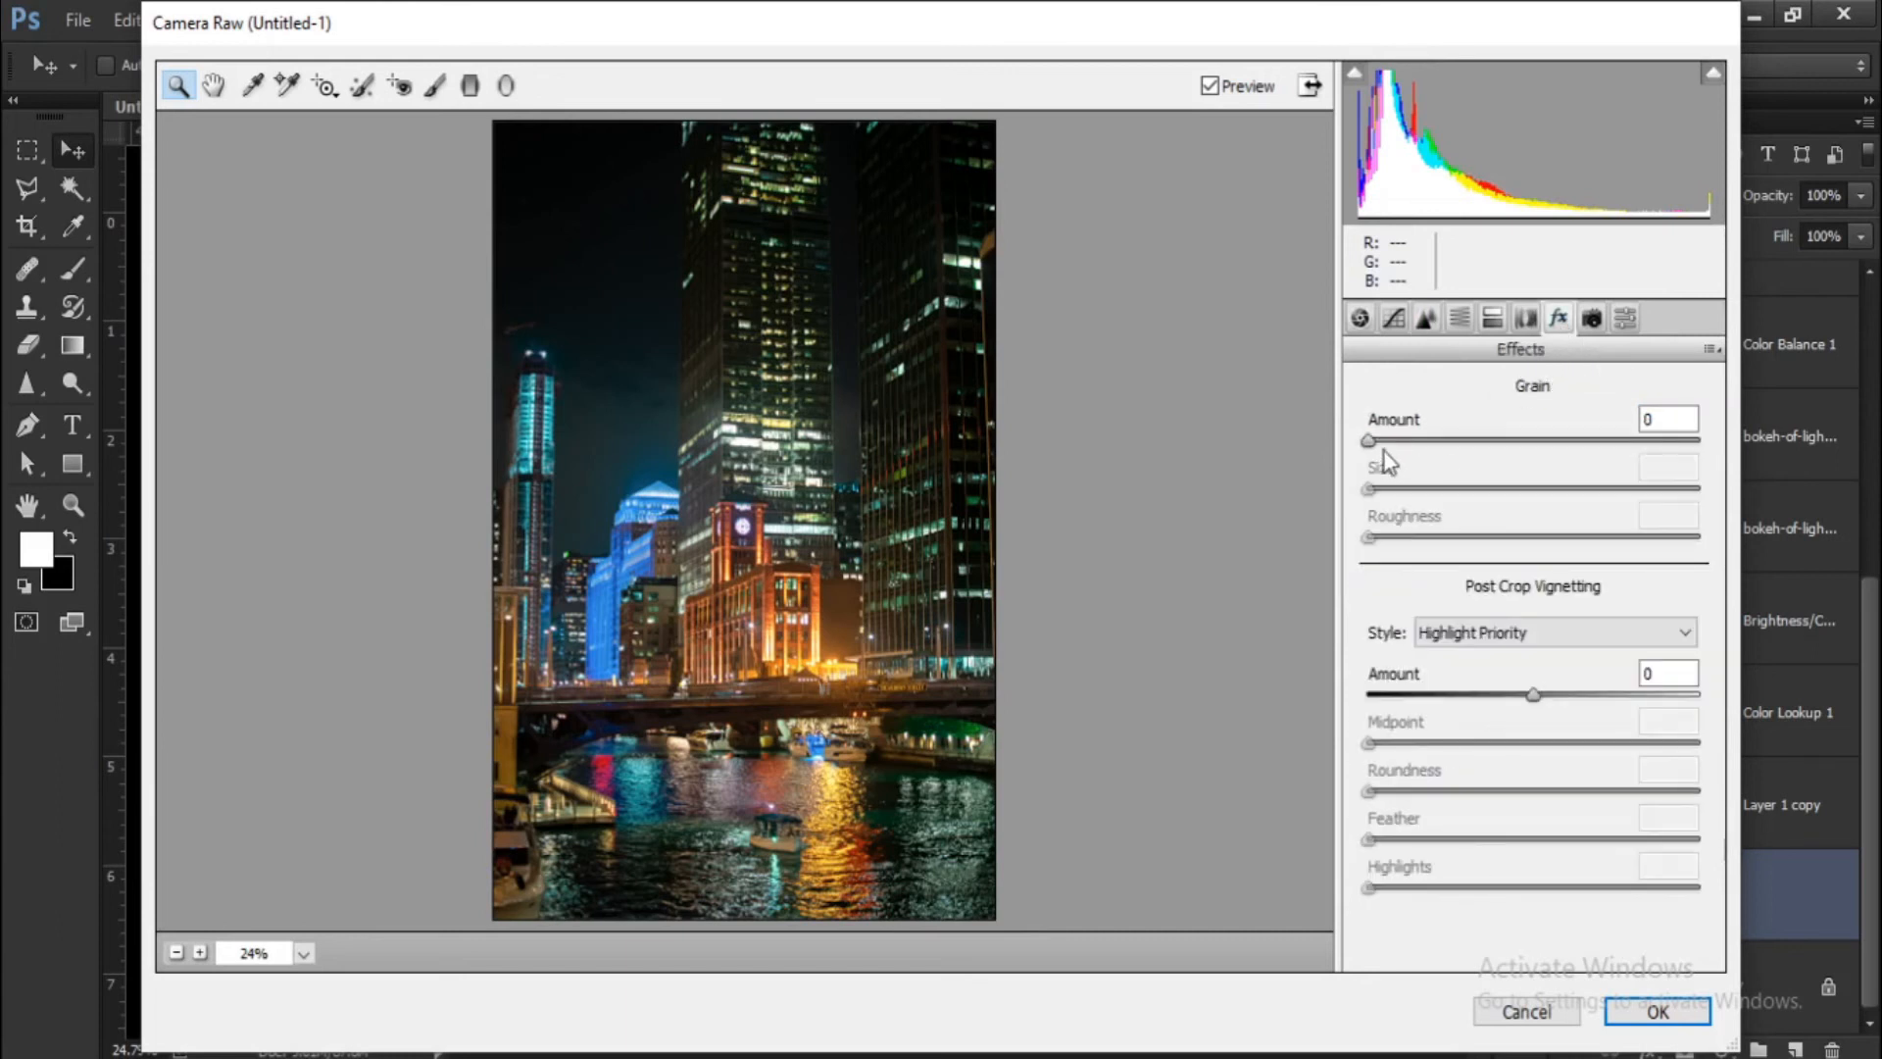
drag(1374, 443, 1381, 449)
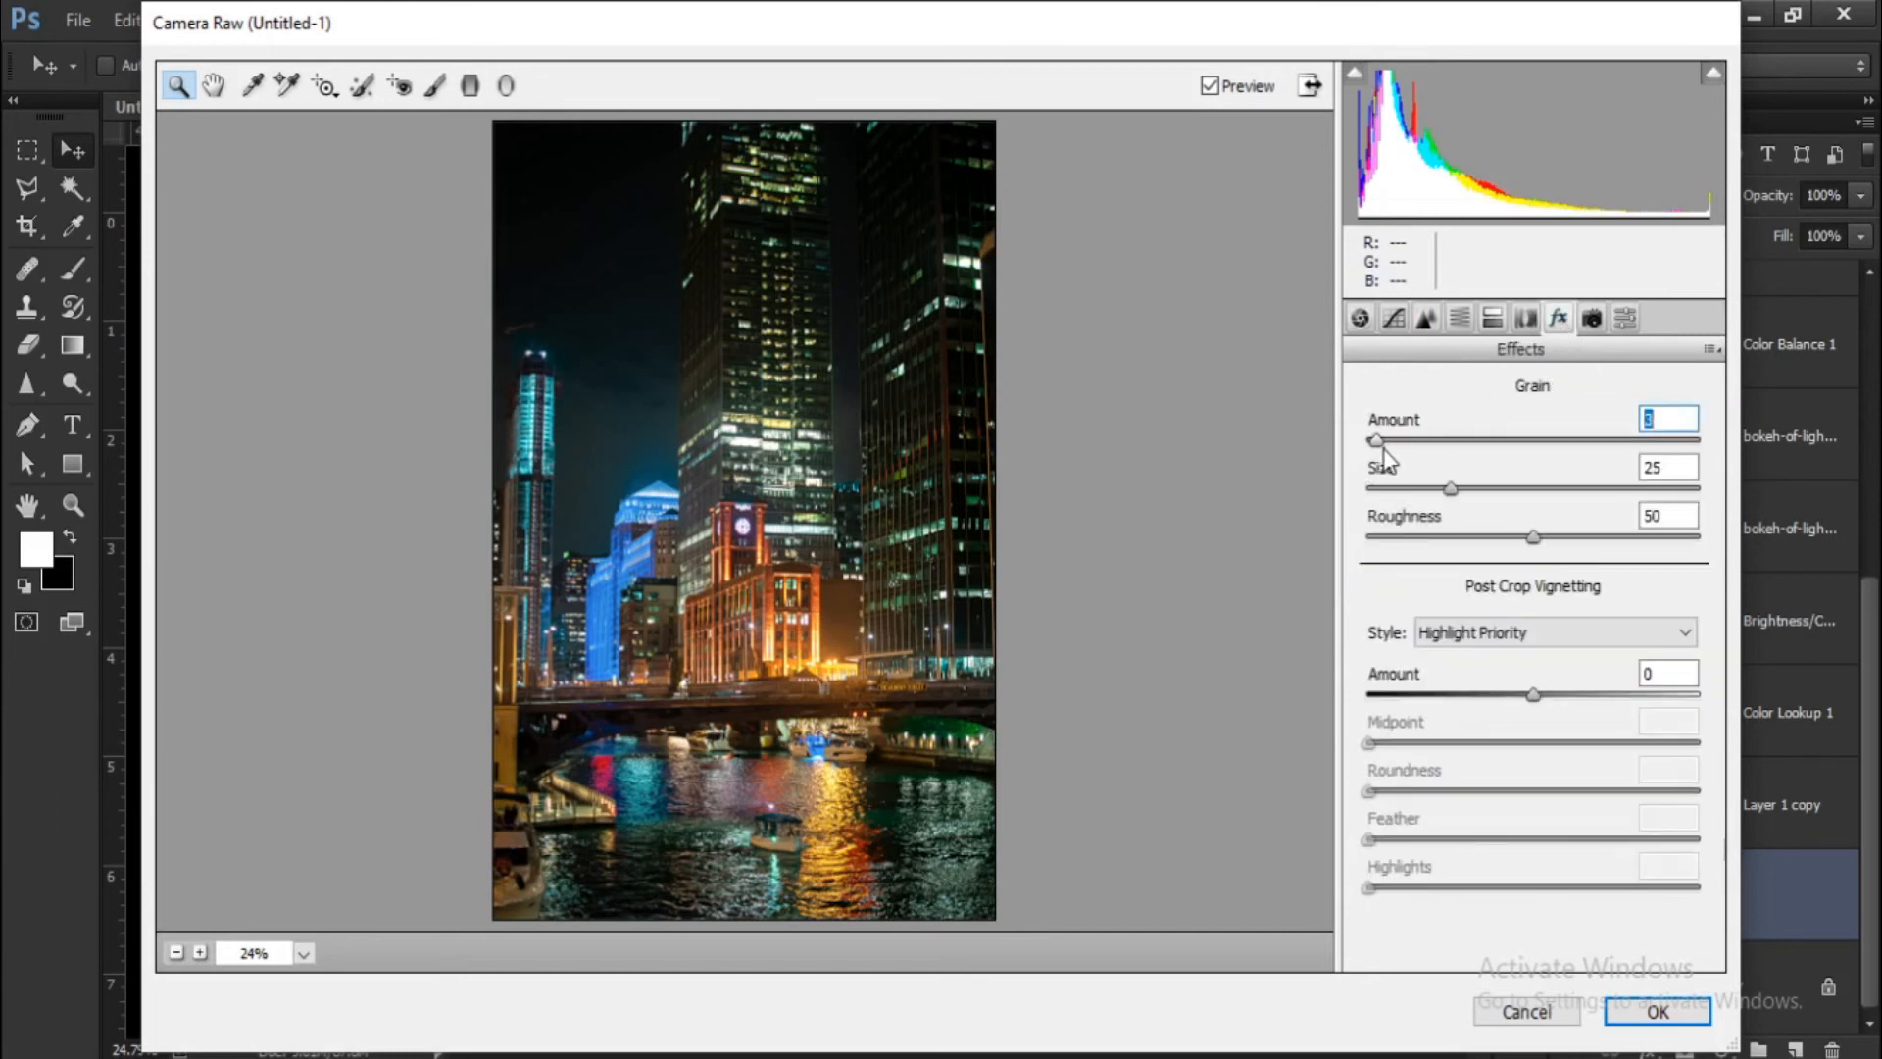
click(1703, 1016)
Duplicate the NIGHT text over the water near the poster's left edge, set it to 13 pt and change it to ARIZONA.
scroll(933, 673, down, 1)
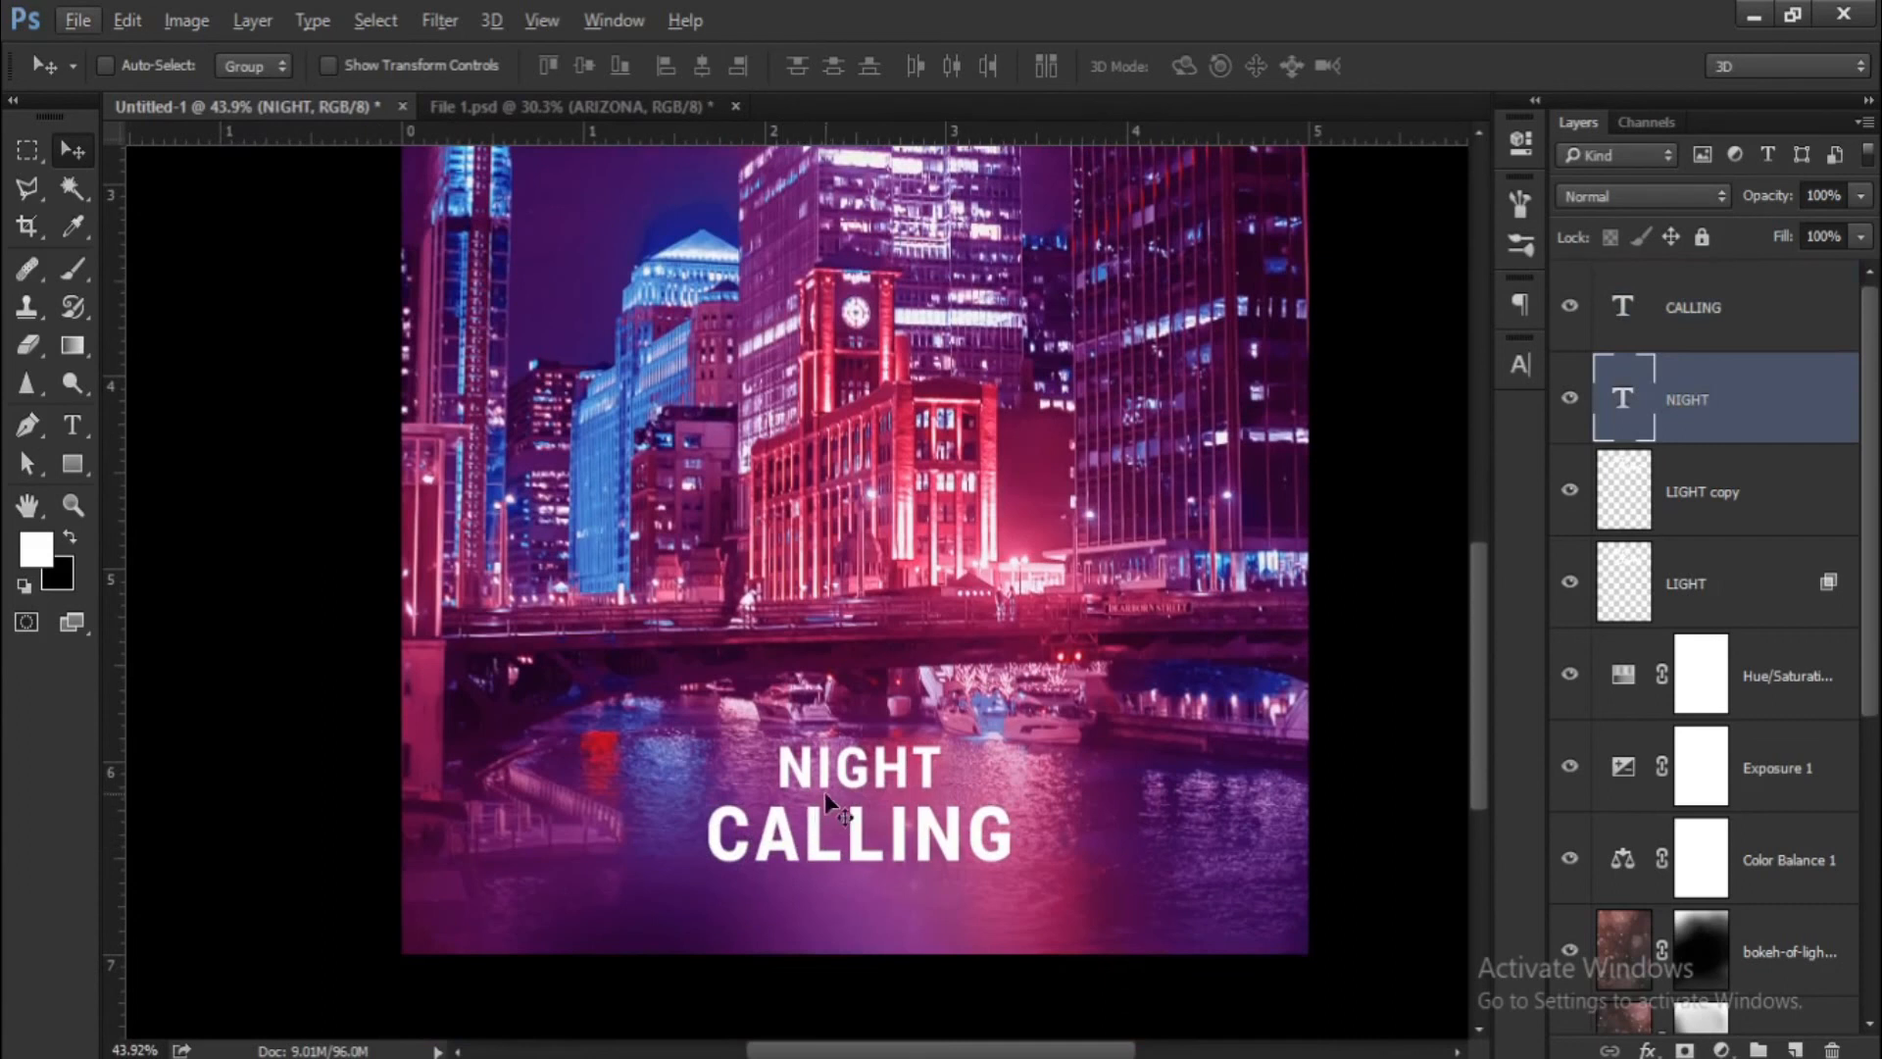
drag(832, 784, 457, 777)
key(t)
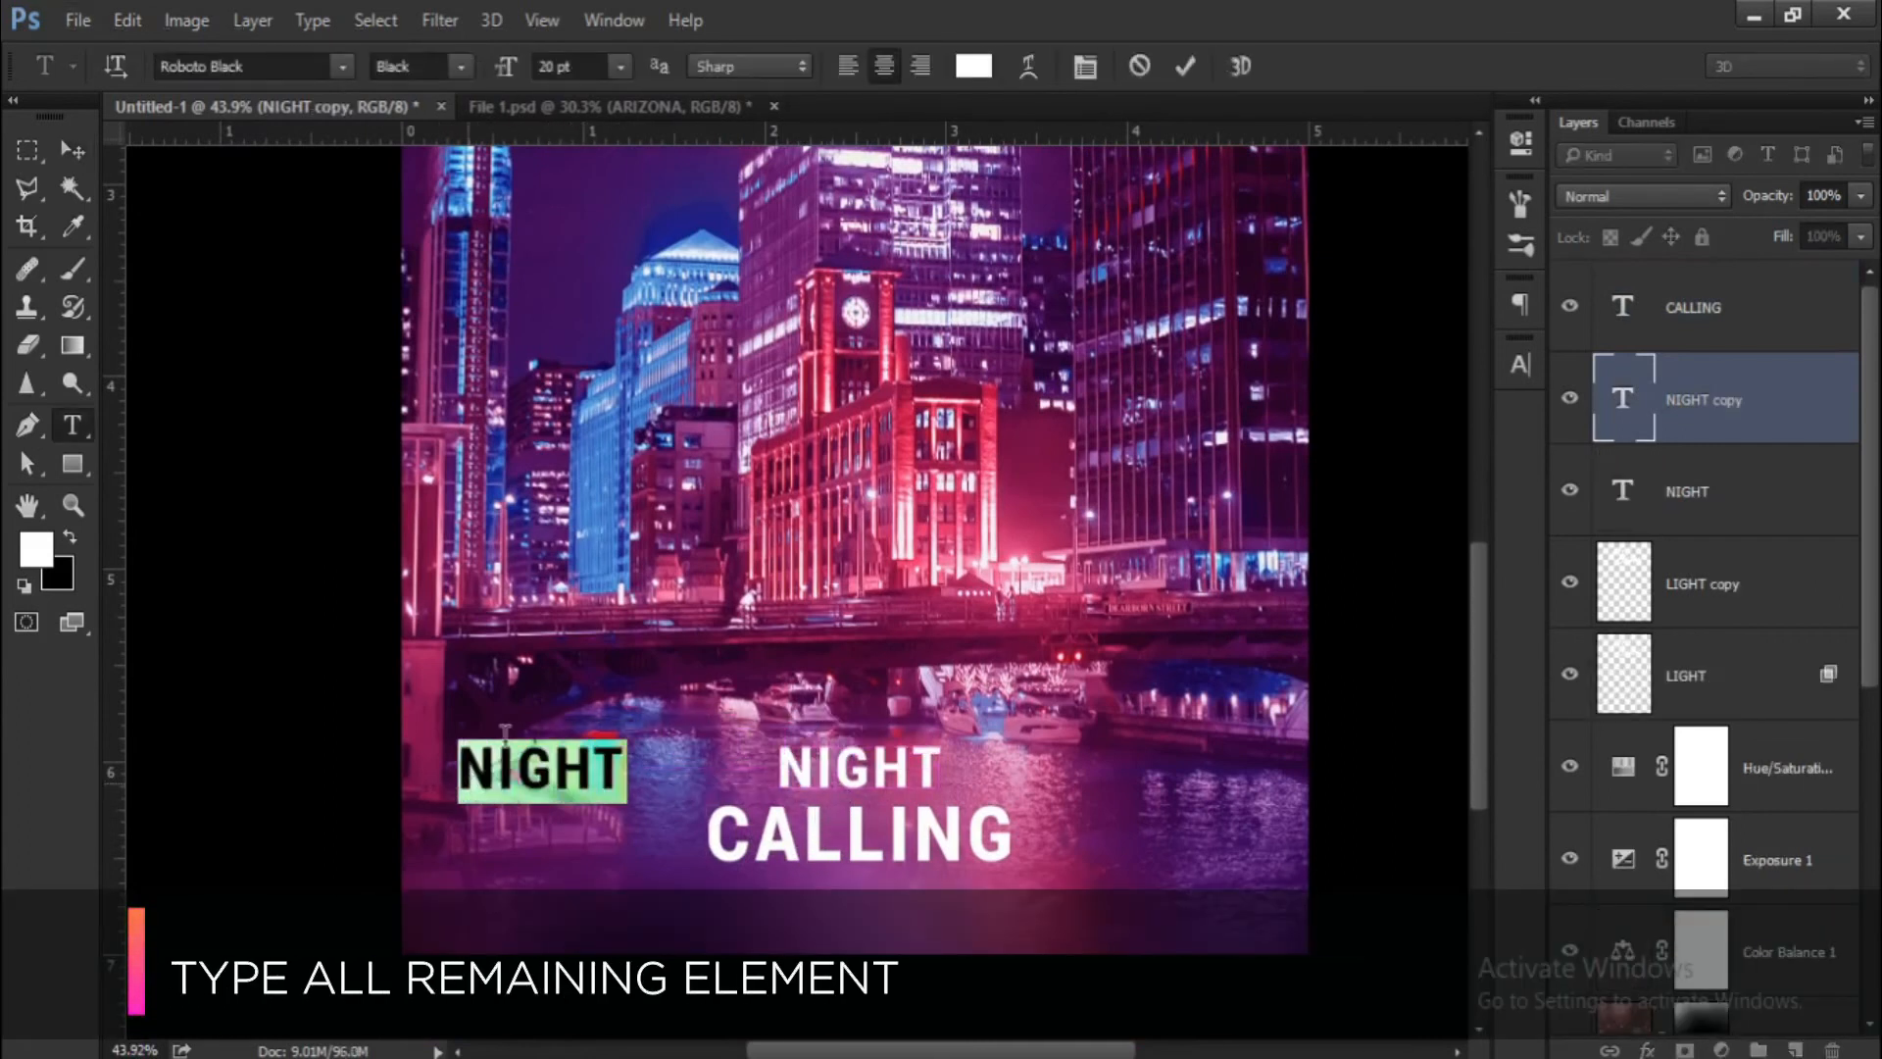
click(505, 68)
text(13a)
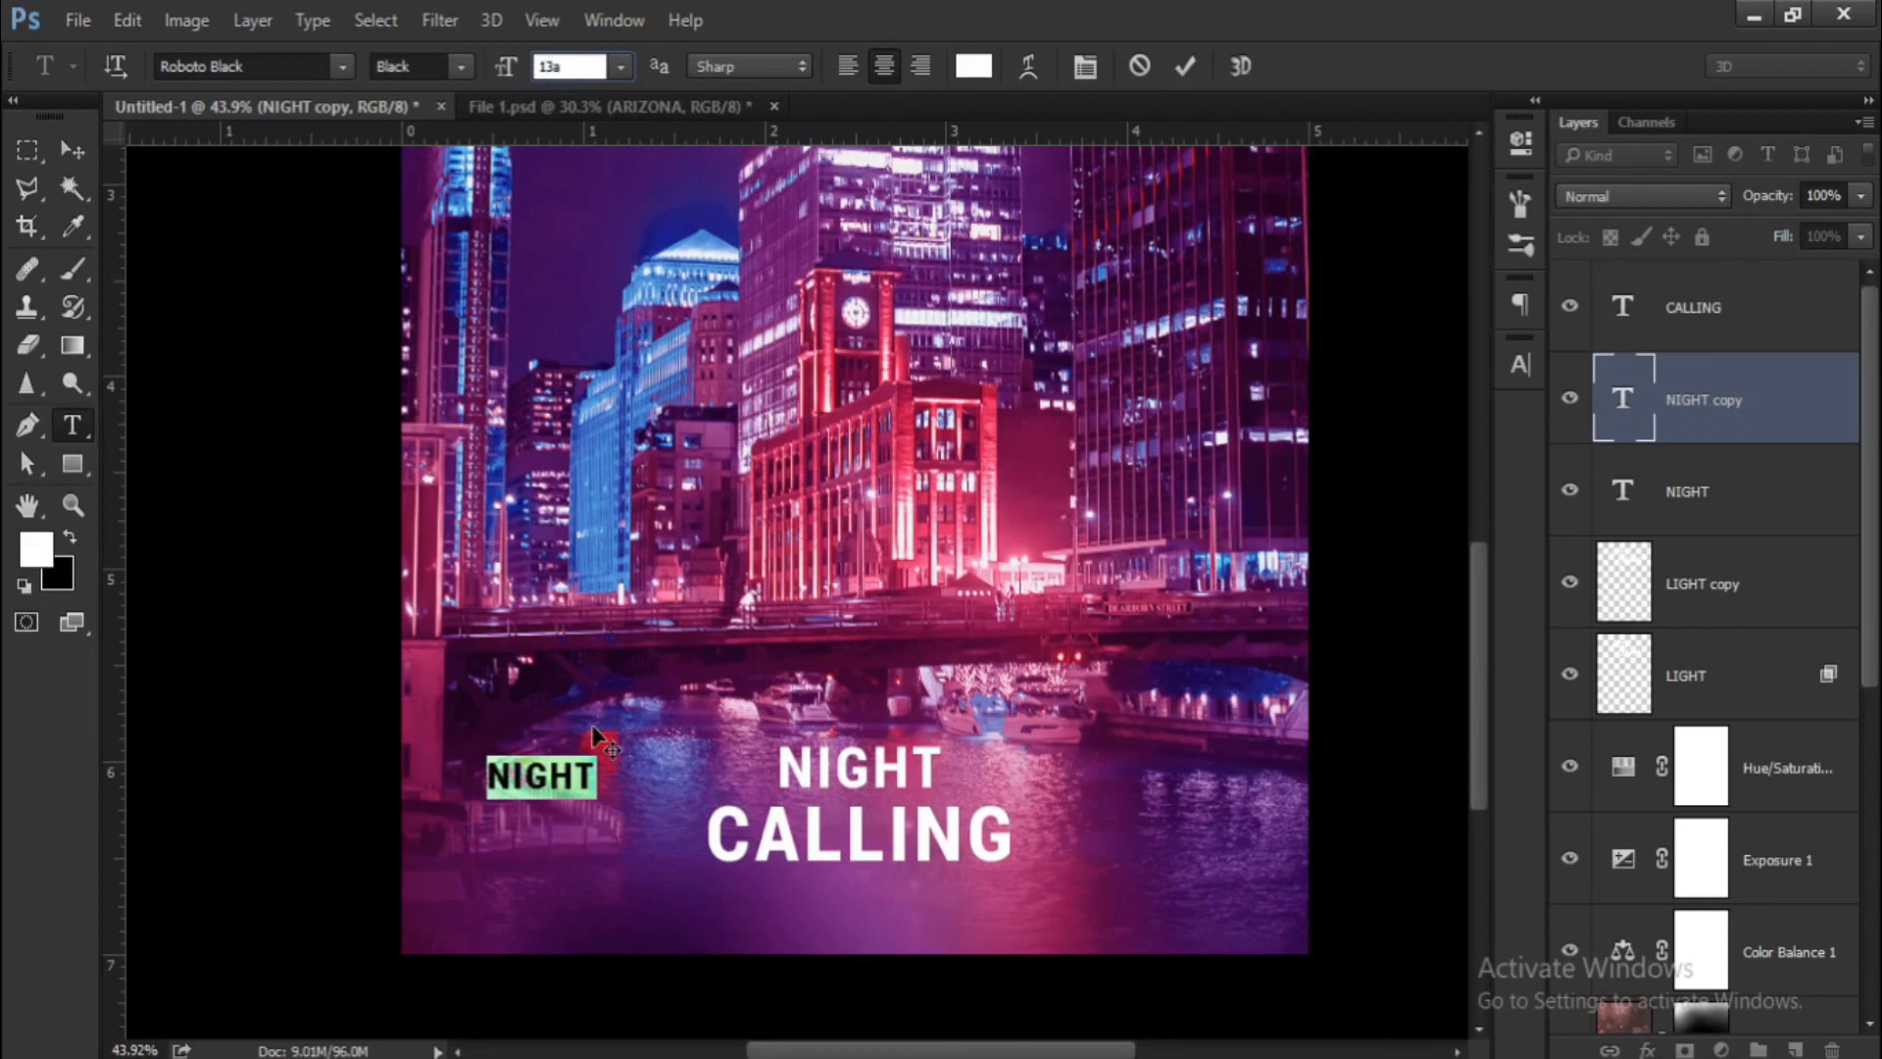
drag(600, 777, 497, 776)
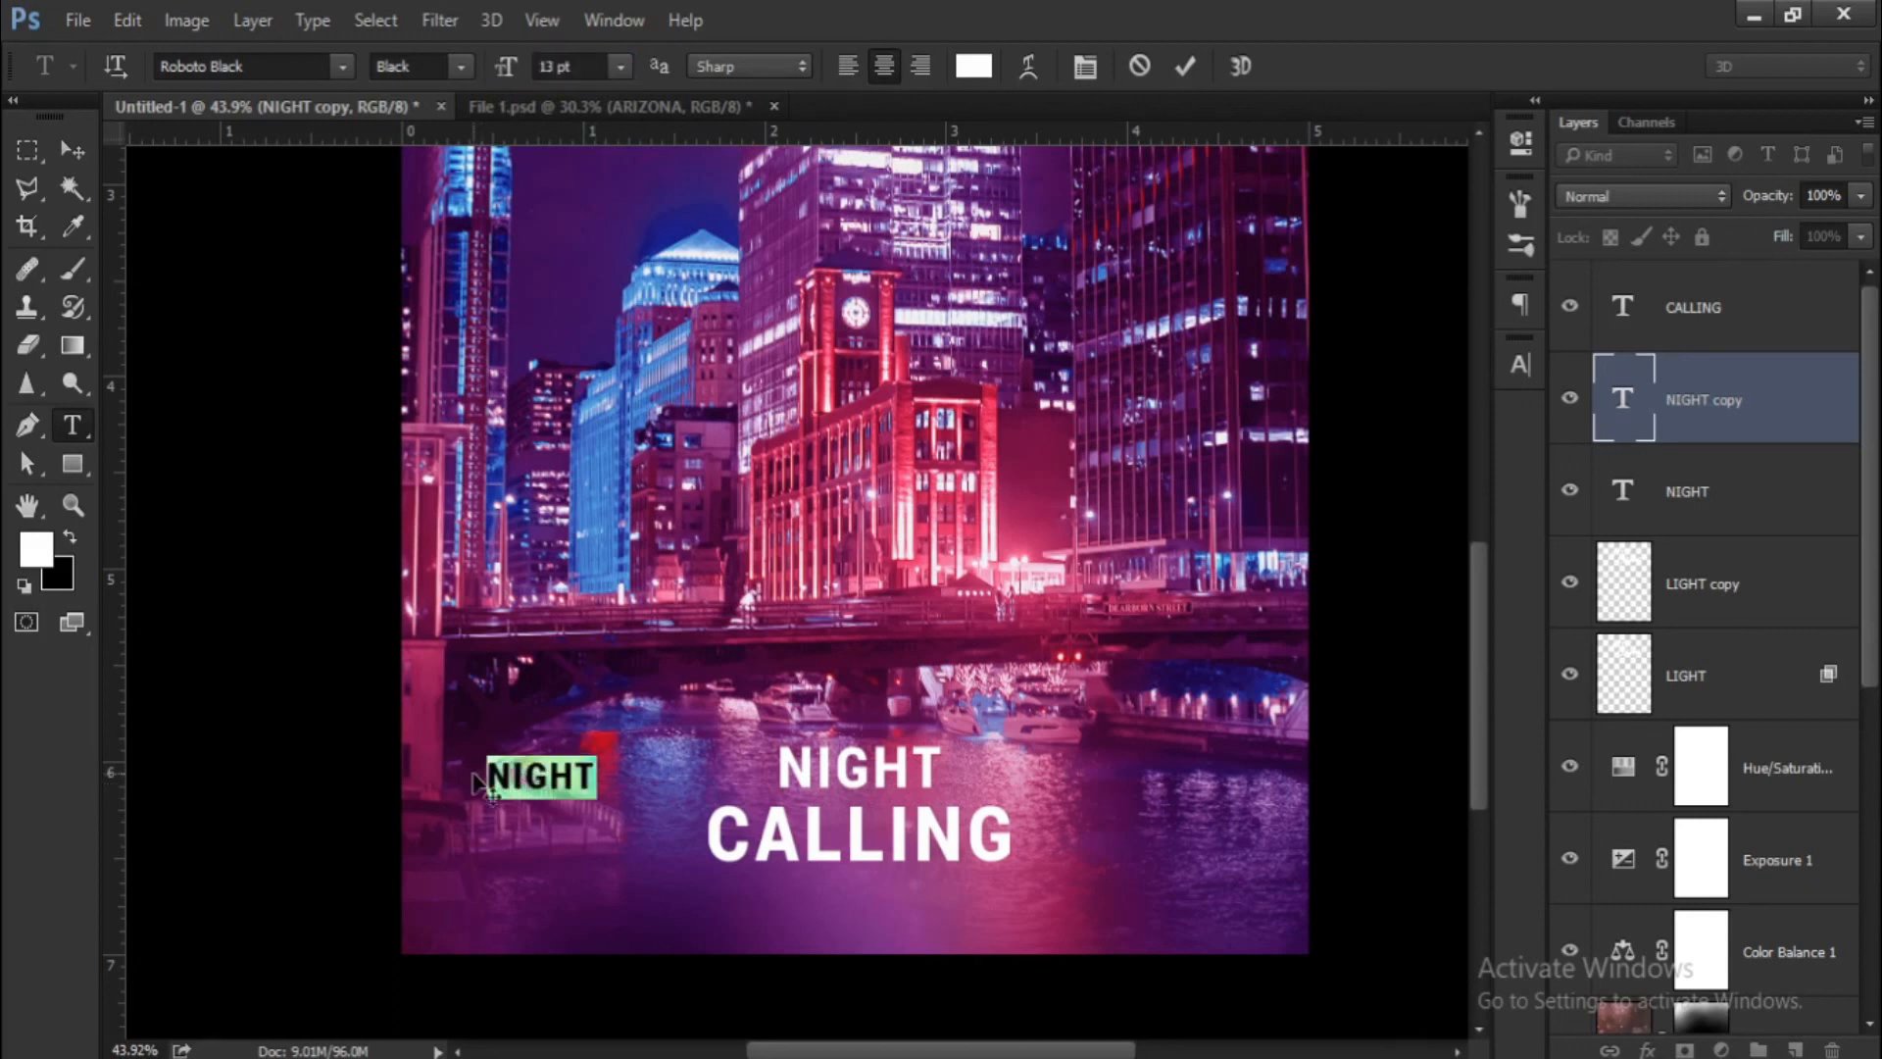
text(ARIZONA)
scroll(475, 779, up, 1)
click(72, 150)
Duplicate the ARIZONA text directly below it, change the copy to MAY 20,2020 at 8 pt and align it under ARIZONA.
scroll(572, 814, up, 1)
drag(600, 773, 482, 834)
text(tMAY 20,2020)
key(ctrl+a)
drag(586, 66, 531, 71)
text(8)
click(72, 150)
scroll(567, 761, up, 5)
drag(659, 877, 673, 871)
scroll(677, 876, down, 4)
scroll(668, 931, up, 7)
alt+drag(679, 804, 683, 861)
key(t)
click(401, 812)
key(ctrl+a)
text(@10 PM)
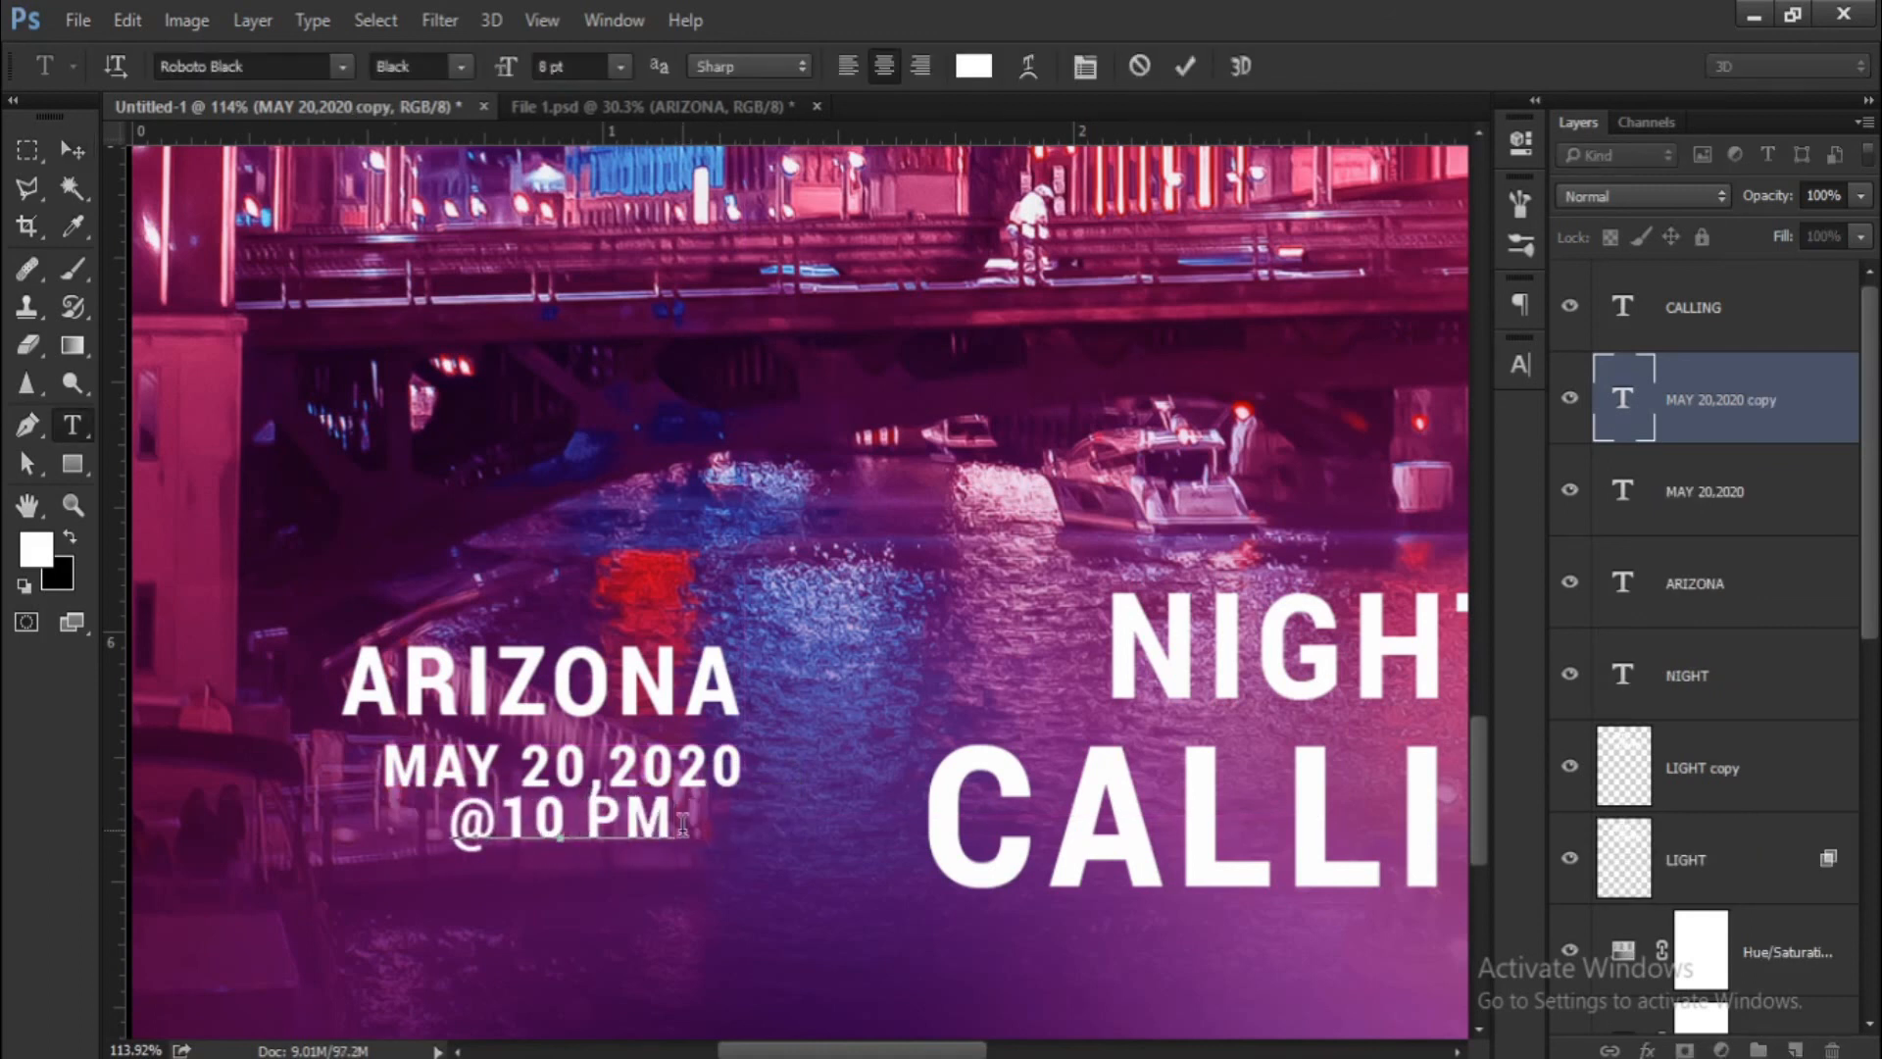
key(ctrl+a)
click(1520, 364)
click(1471, 457)
click(1450, 803)
click(1445, 344)
key(ctrl+Return)
key(v)
scroll(559, 847, up, 2)
drag(560, 847, 662, 855)
scroll(662, 855, down, 1)
key(t)
click(683, 789)
key(ctrl+a)
click(1521, 365)
click(1472, 458)
click(1456, 773)
click(1443, 344)
click(73, 151)
scroll(666, 799, up, 3)
drag(680, 814, 695, 811)
right_click(686, 909)
click(730, 600)
drag(748, 894, 745, 881)
scroll(745, 881, down, 15)
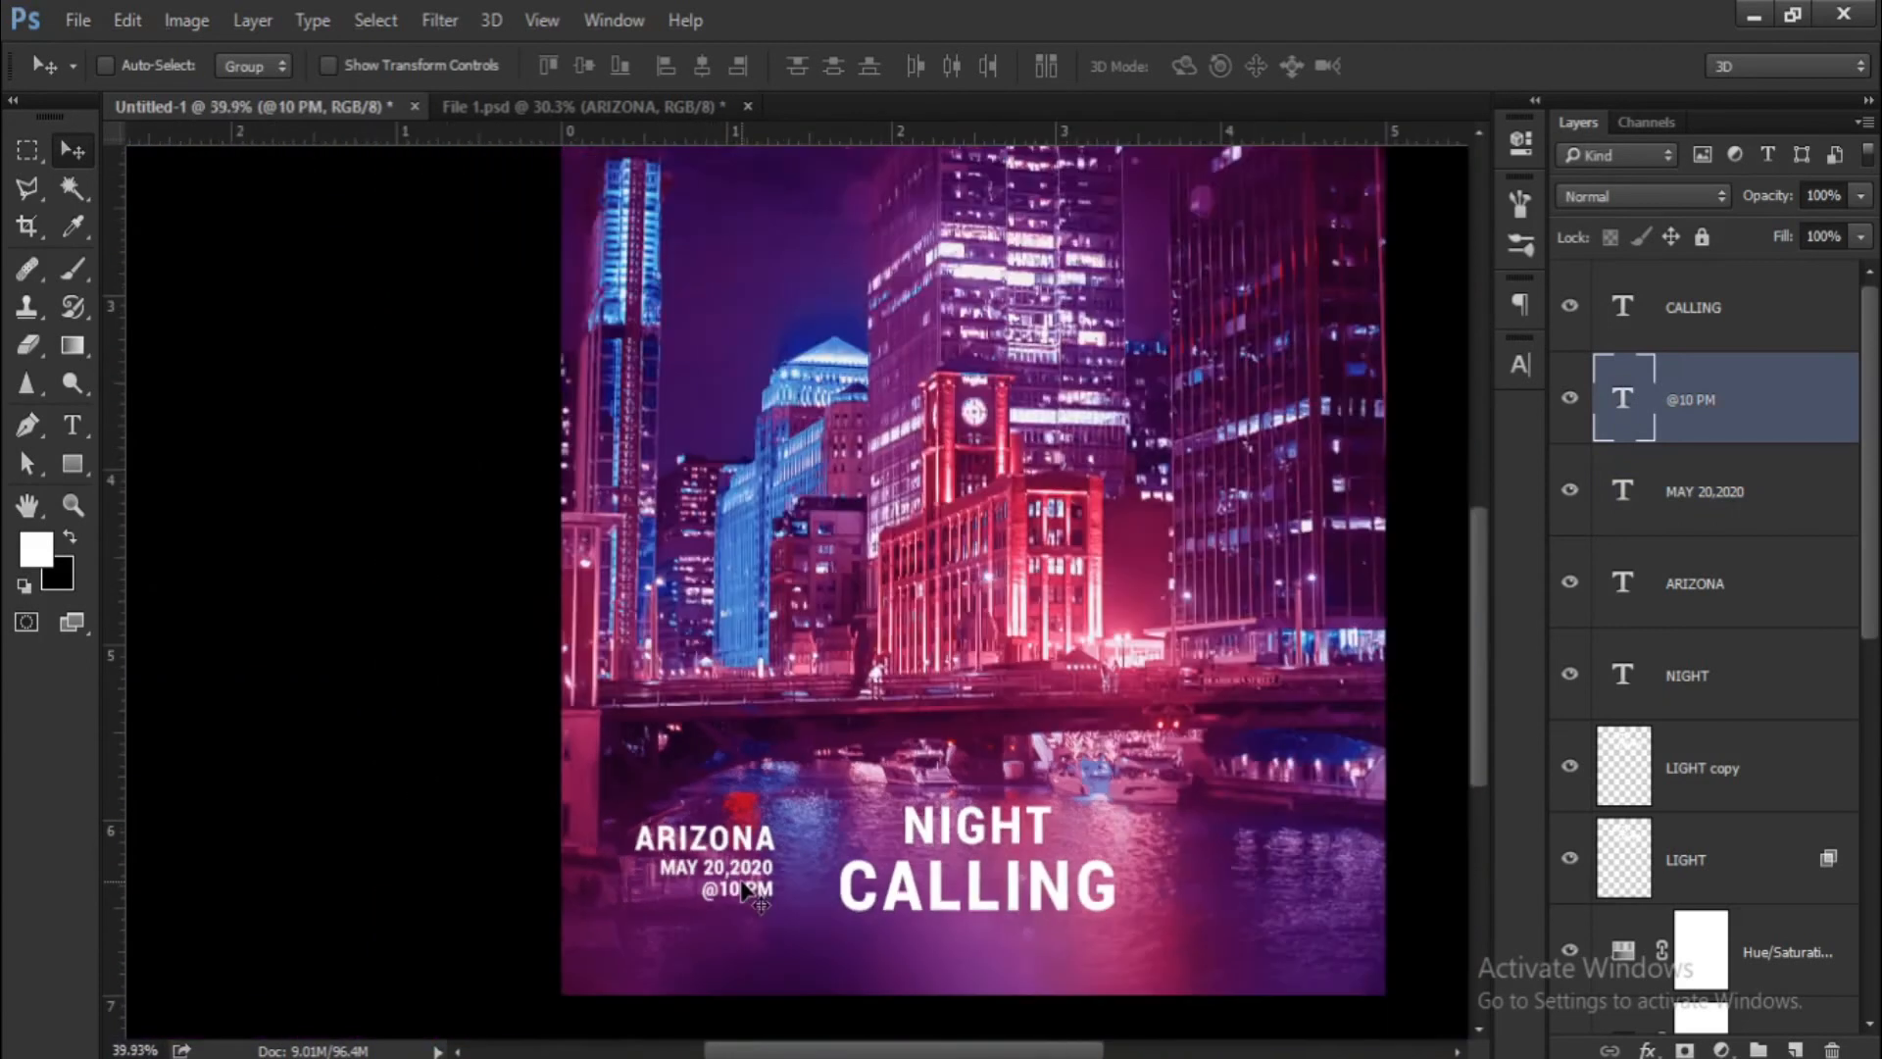
scroll(742, 890, up, 1)
click(1711, 508)
ctrl+click(1709, 410)
ctrl+click(1708, 586)
scroll(744, 985, down, 1)
scroll(730, 883, up, 1)
drag(700, 759, 932, 767)
scroll(676, 774, down, 4)
scroll(1146, 807, up, 3)
Change the copied ARIZONA text to the DJ's stage name and tighten its letter spacing.
text(t)
text(DJ SMITH)
key(ctrl+a)
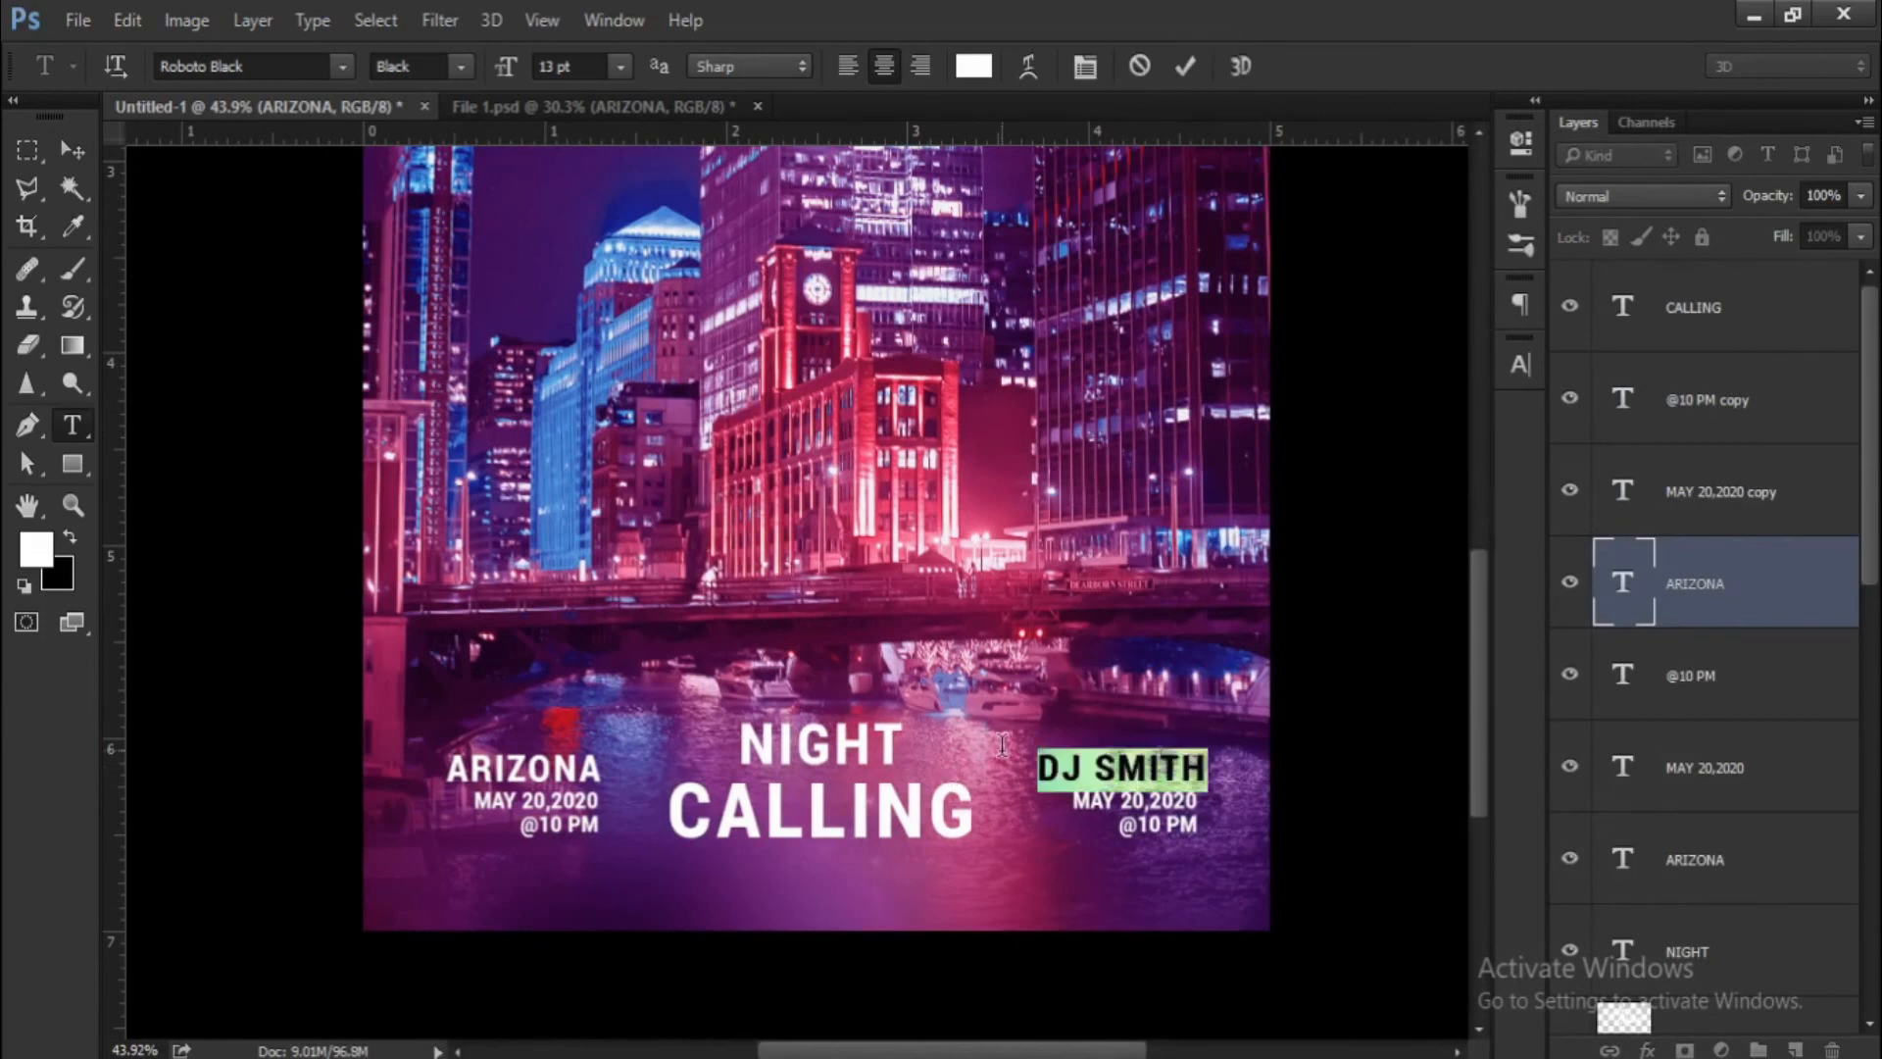
click(1520, 365)
click(1476, 457)
click(1463, 804)
click(1519, 365)
click(75, 151)
scroll(1064, 735, up, 4)
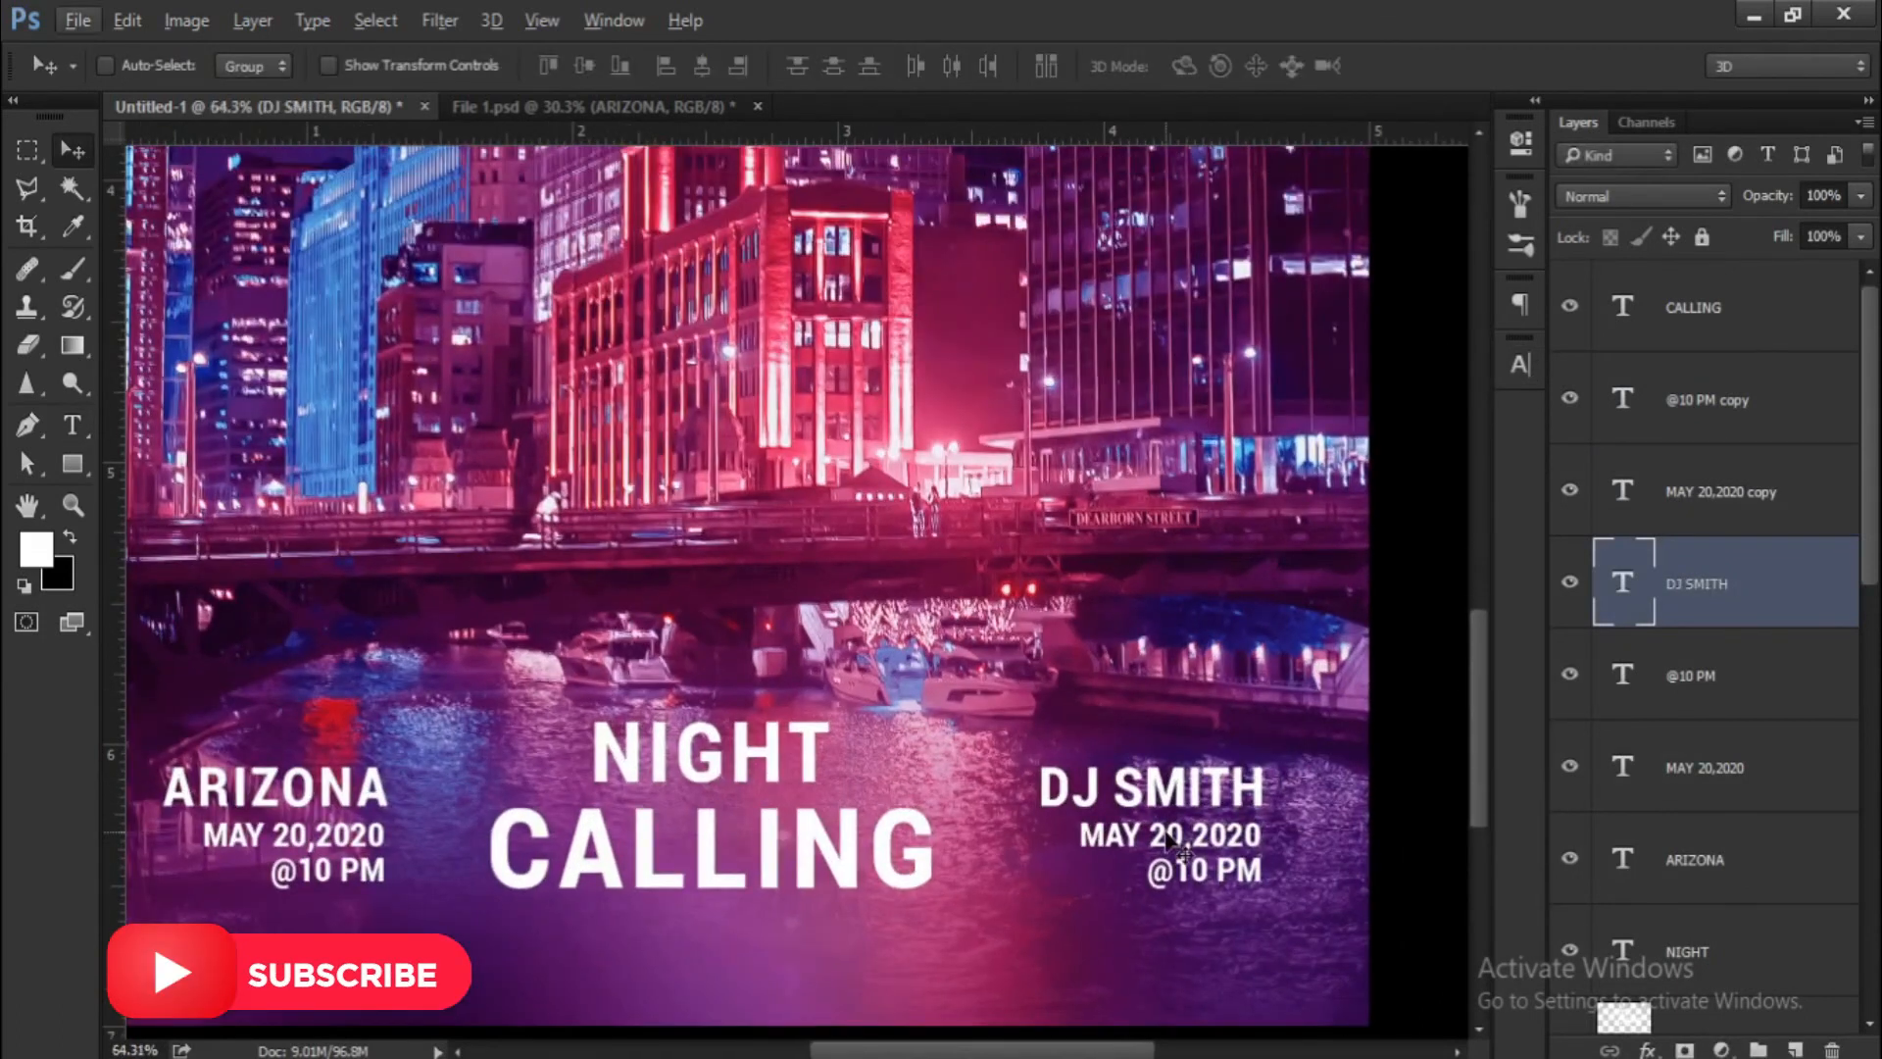
key(t)
click(1245, 833)
text(W)
drag(1245, 833, 1110, 833)
text(ITH NEW MUSIC)
click(73, 151)
scroll(1279, 871, up, 5)
scroll(1114, 835, down, 5)
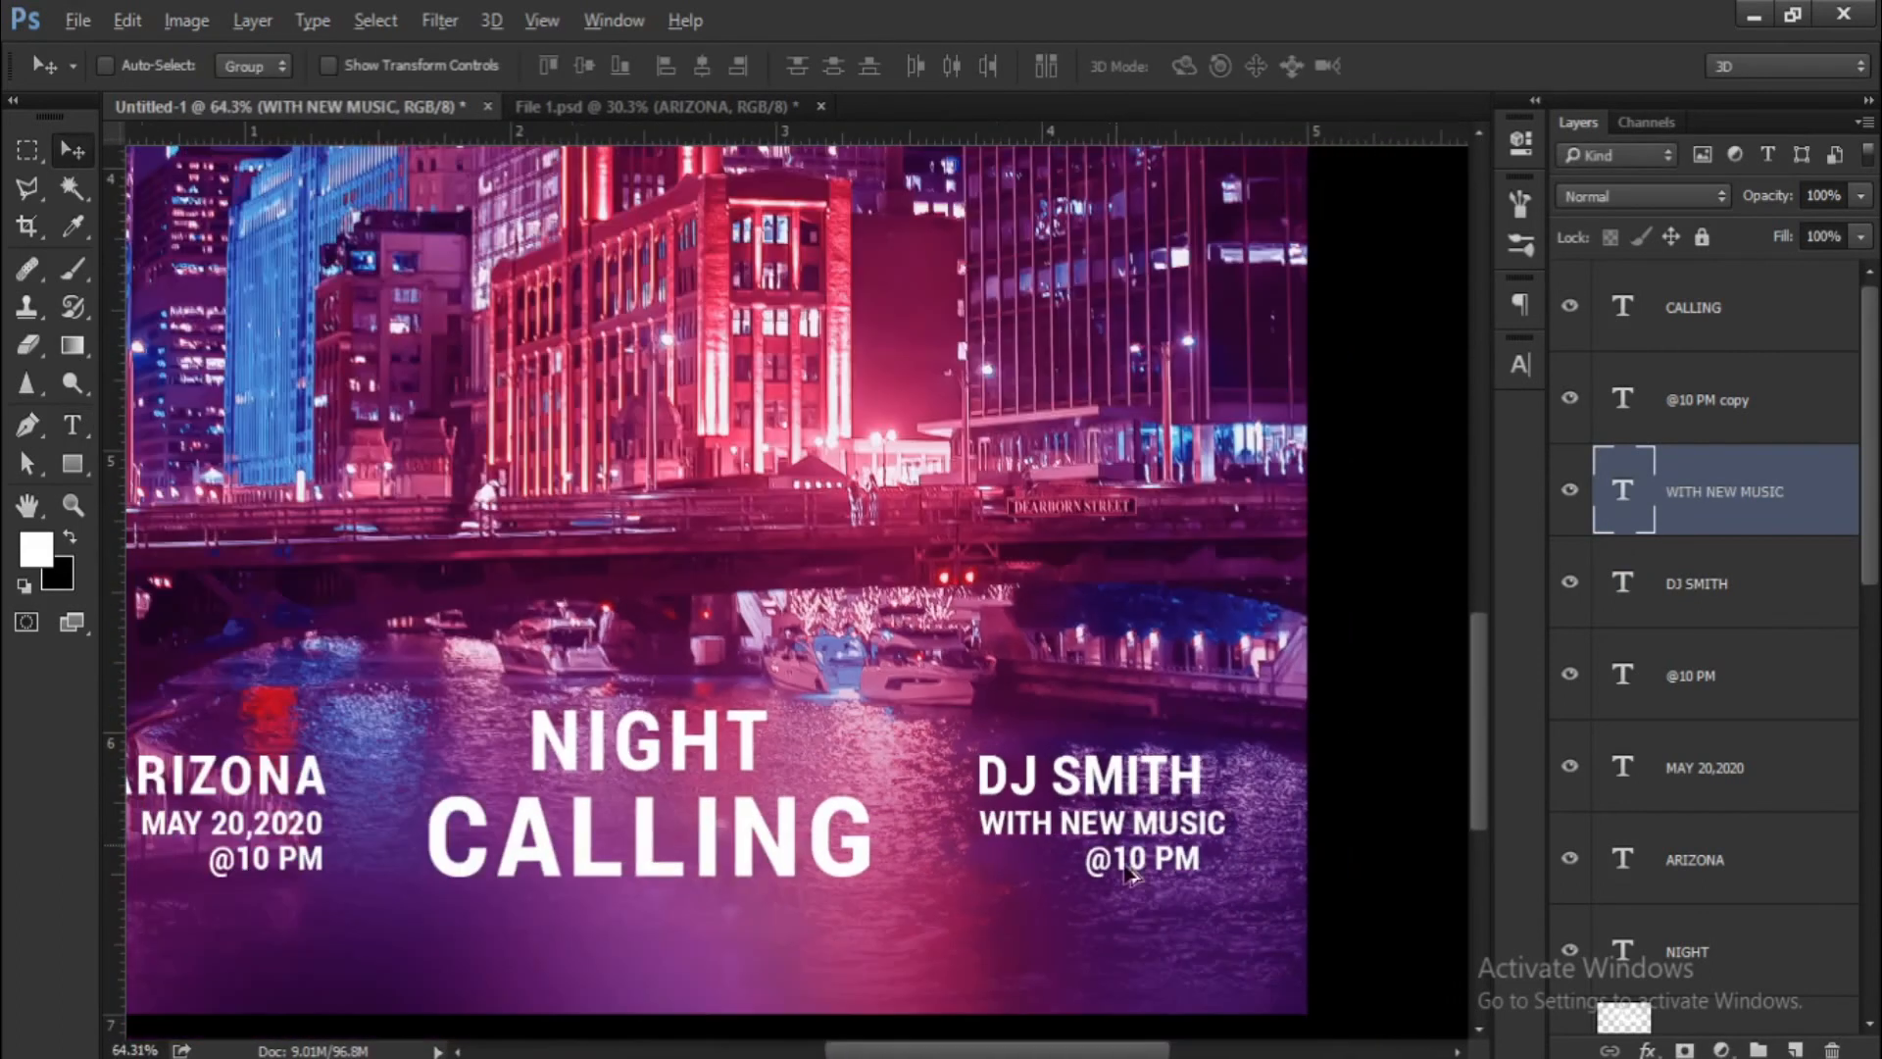
click(1708, 400)
key(Delete)
Check the alignment of the lower text blocks against a temporary guide and review the whole poster.
scroll(1086, 764, down, 6)
drag(826, 136, 720, 760)
scroll(727, 796, up, 7)
scroll(727, 765, down, 5)
scroll(733, 767, up, 6)
drag(1339, 752, 1151, 764)
scroll(1152, 767, down, 5)
drag(1331, 764, 1108, 89)
scroll(1078, 431, down, 1)
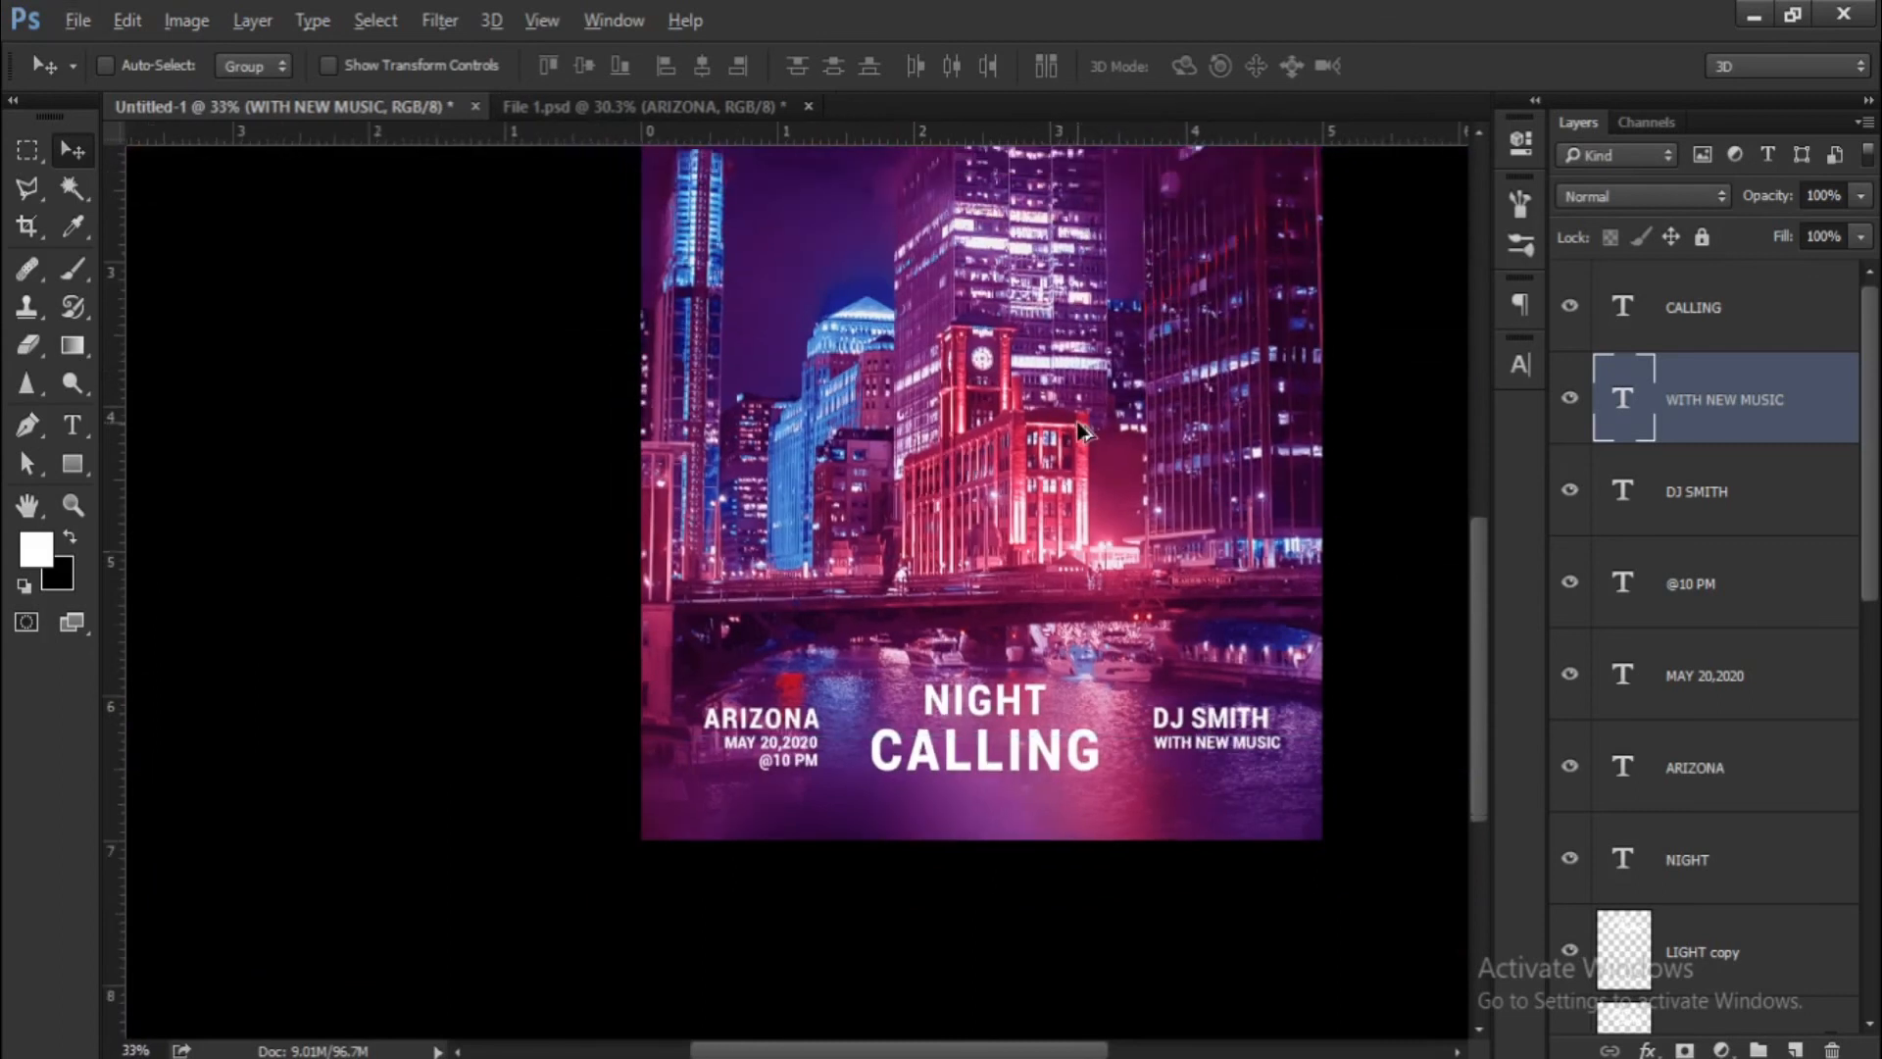
scroll(1078, 431, down, 3)
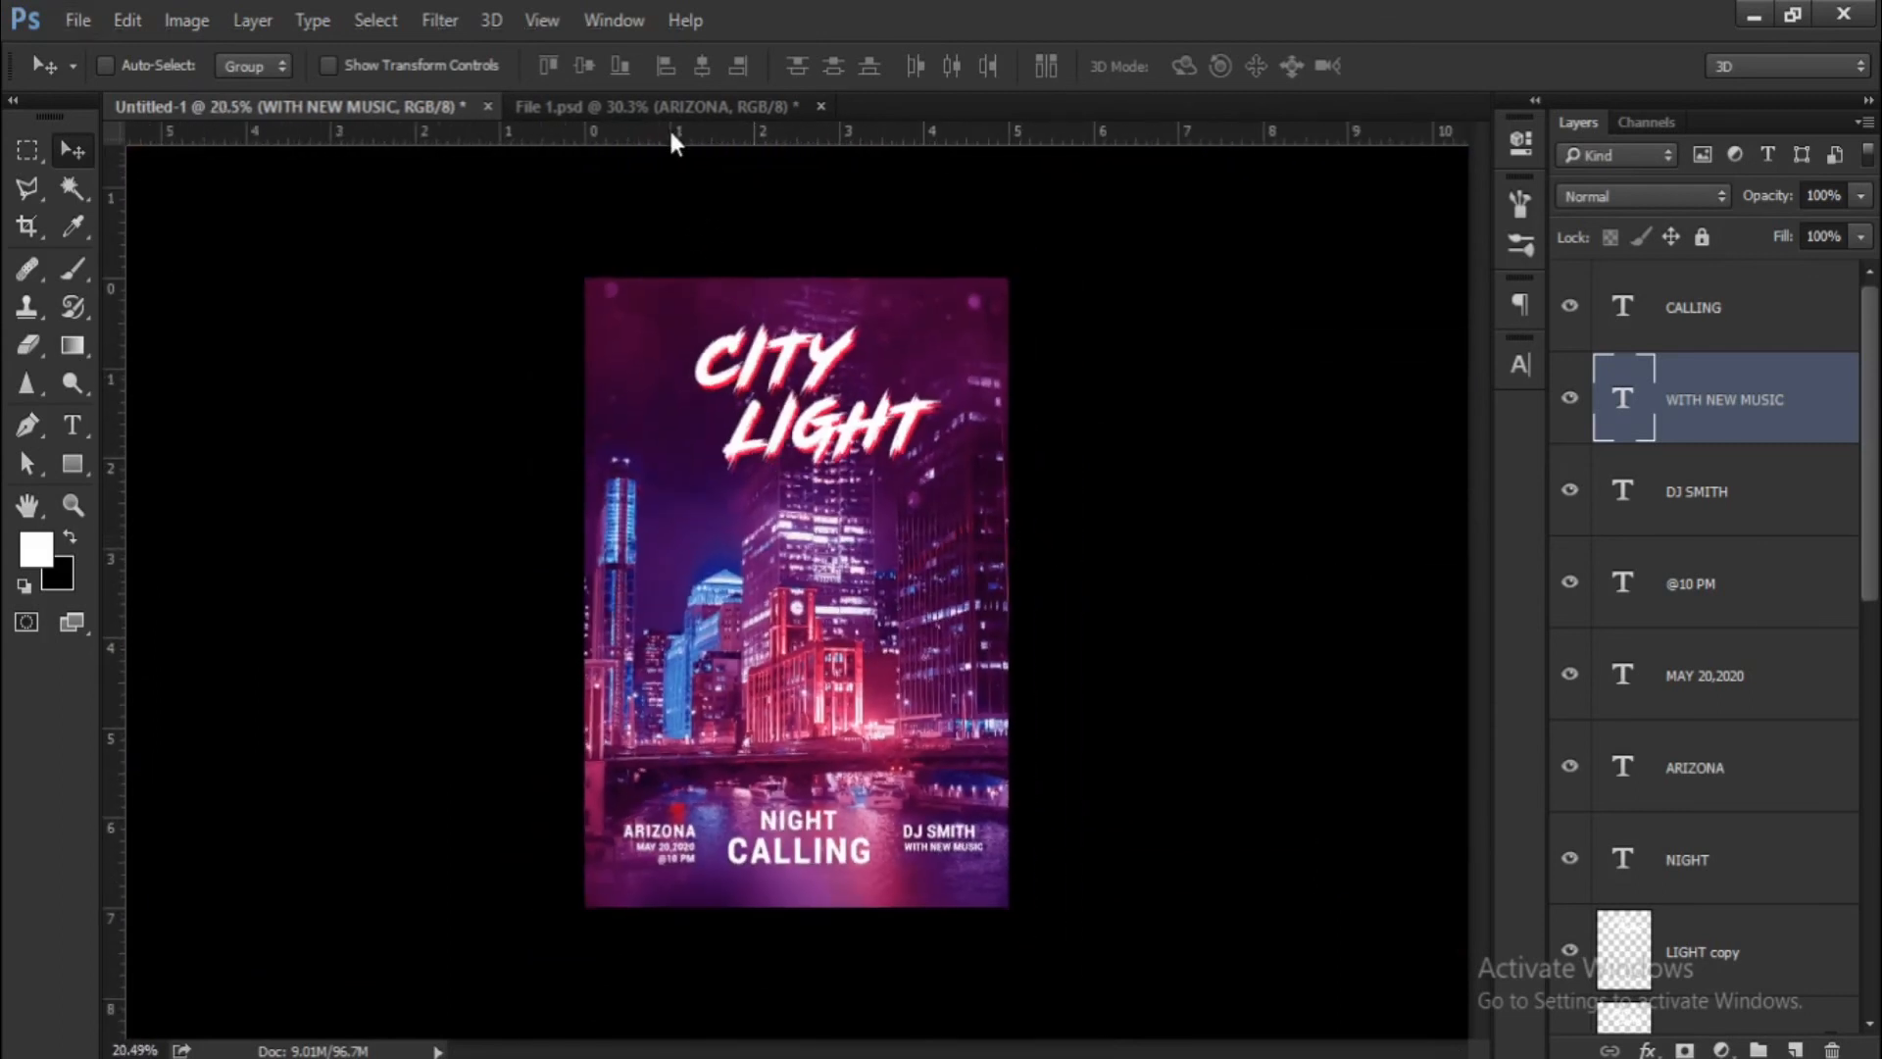